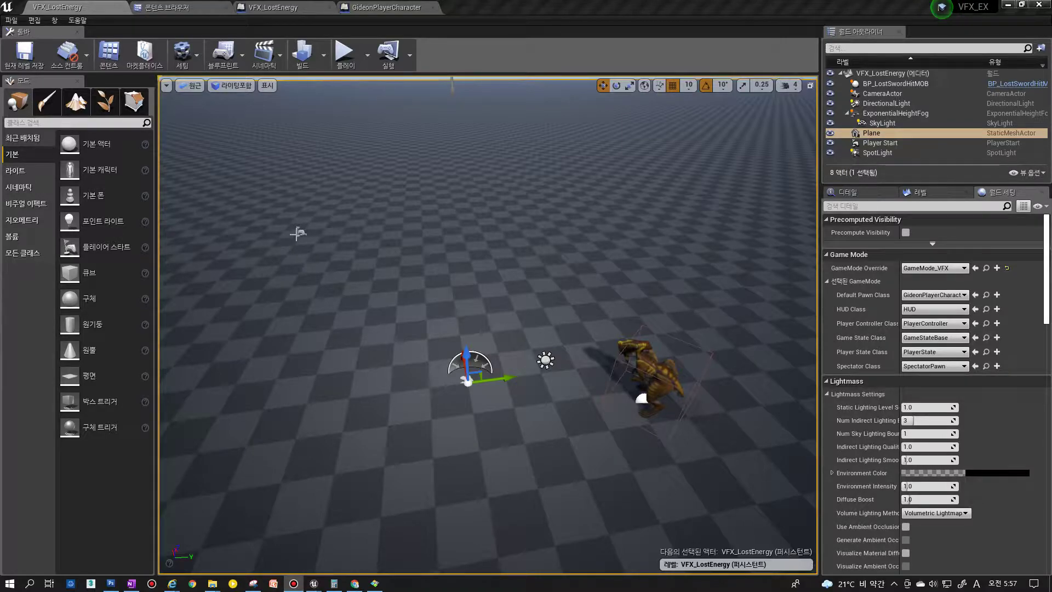
# Select the Player Start, play the level, trigger the character's energy attack against the monster, and stop the play session
pyautogui.click(298, 234)
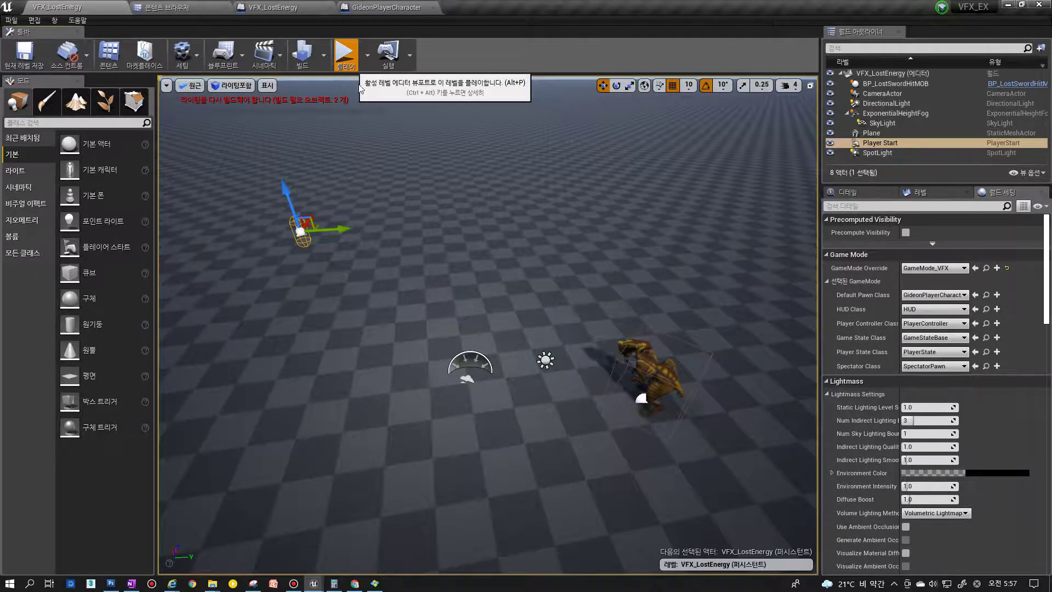
pyautogui.click(344, 52)
pyautogui.click(390, 248)
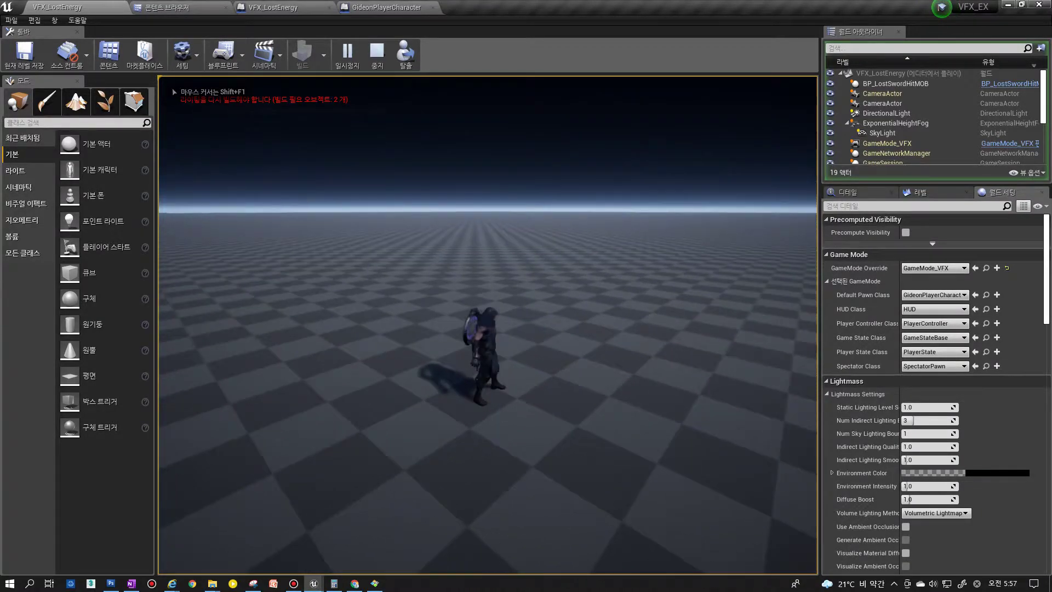
pyautogui.press('1')
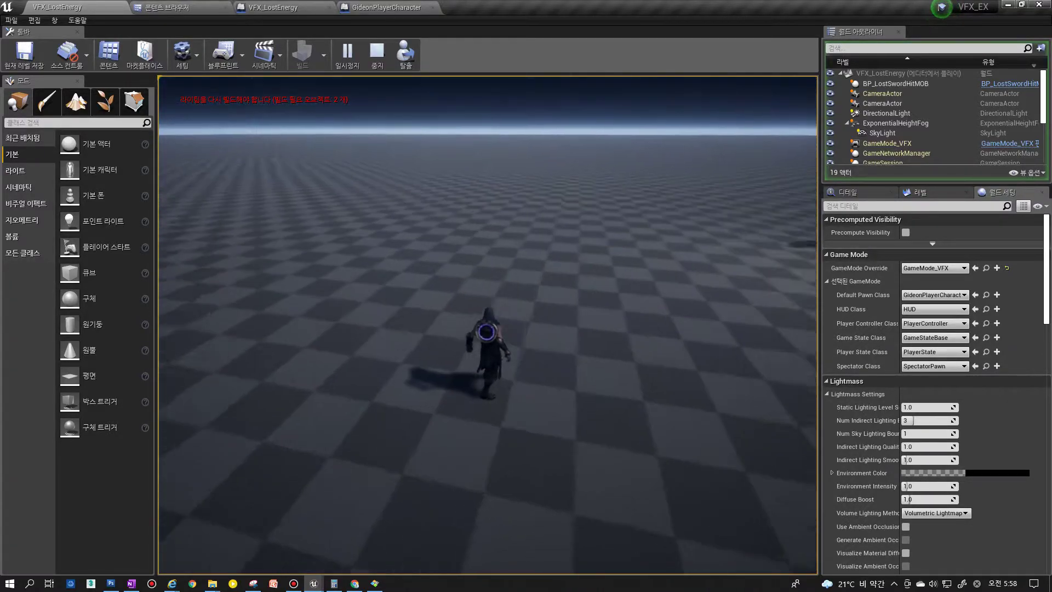
pyautogui.press('1')
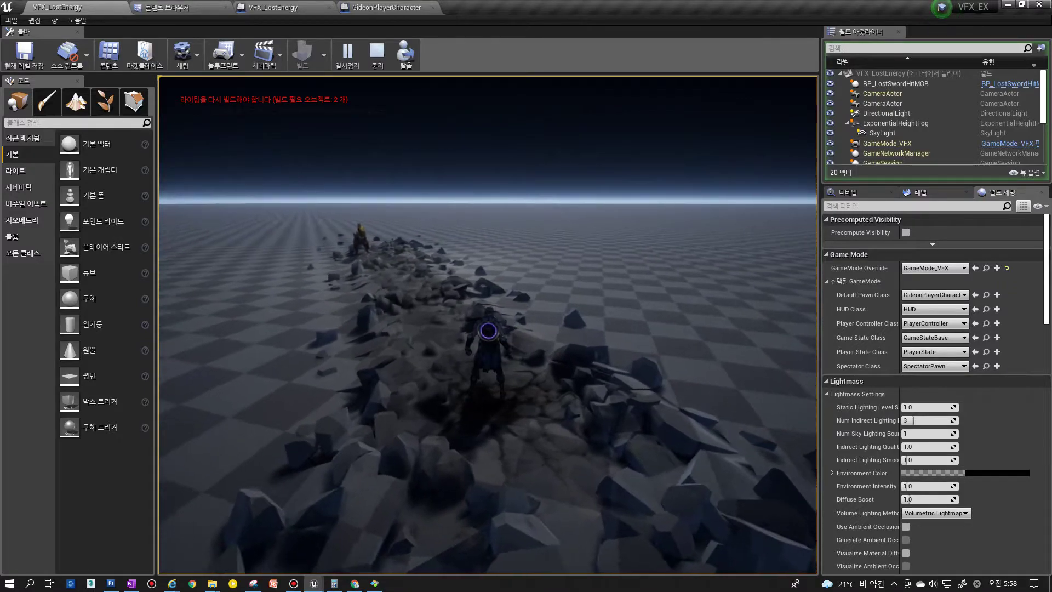
pyautogui.press('Escape')
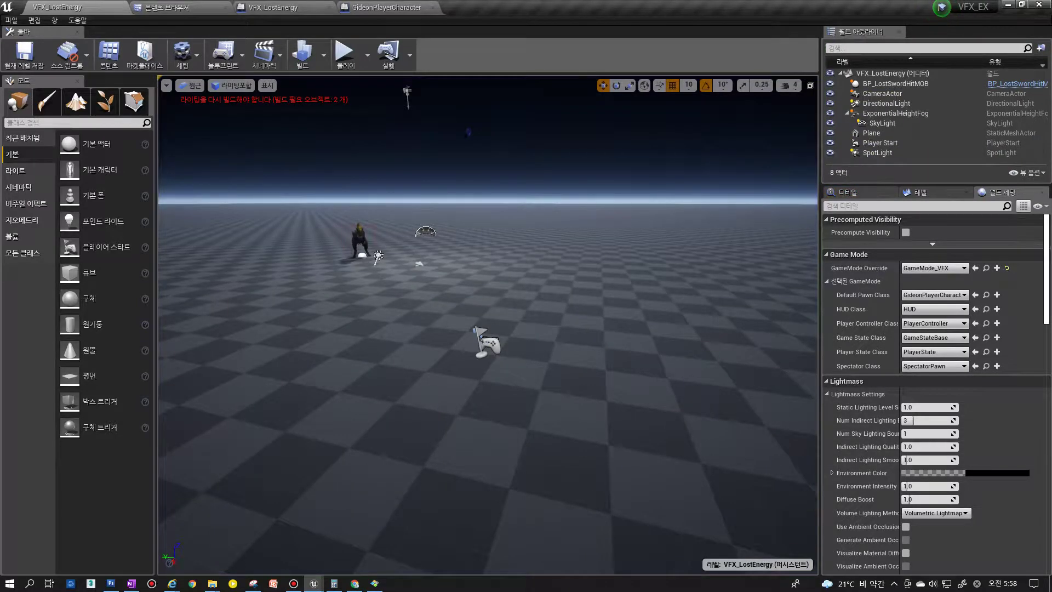
pyautogui.moveTo(1051, 232); pyautogui.dragTo(691, 232)
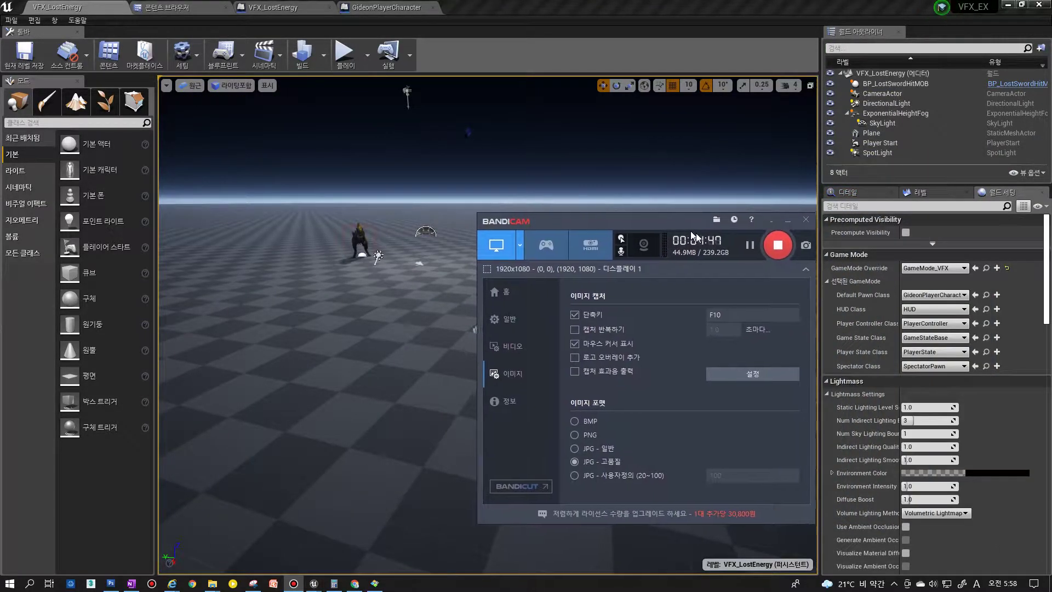
pyautogui.moveTo(581, 218); pyautogui.dragTo(619, 235)
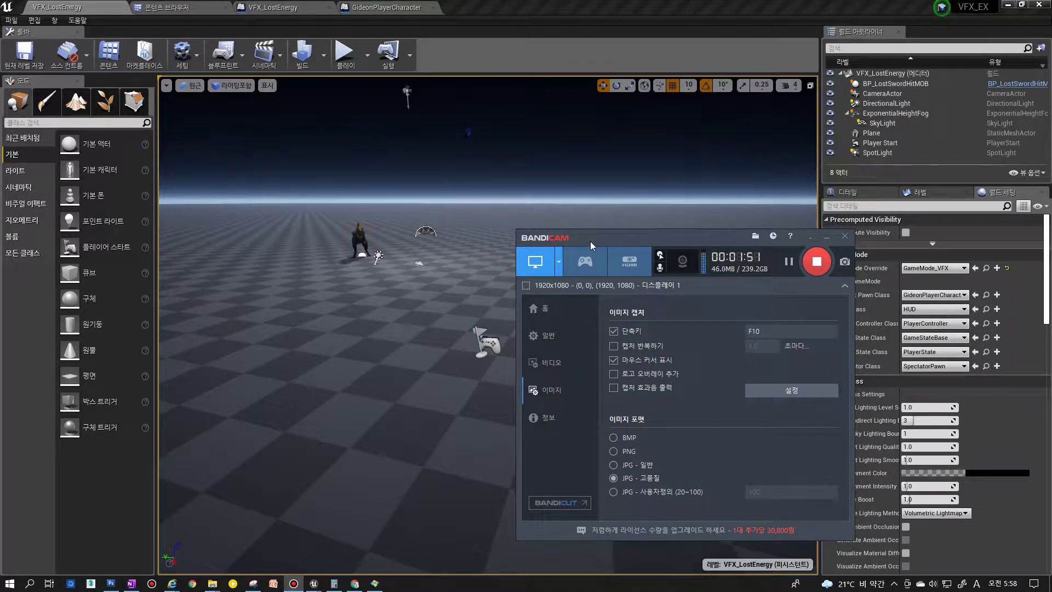
pyautogui.moveTo(590, 241); pyautogui.dragTo(731, 245)
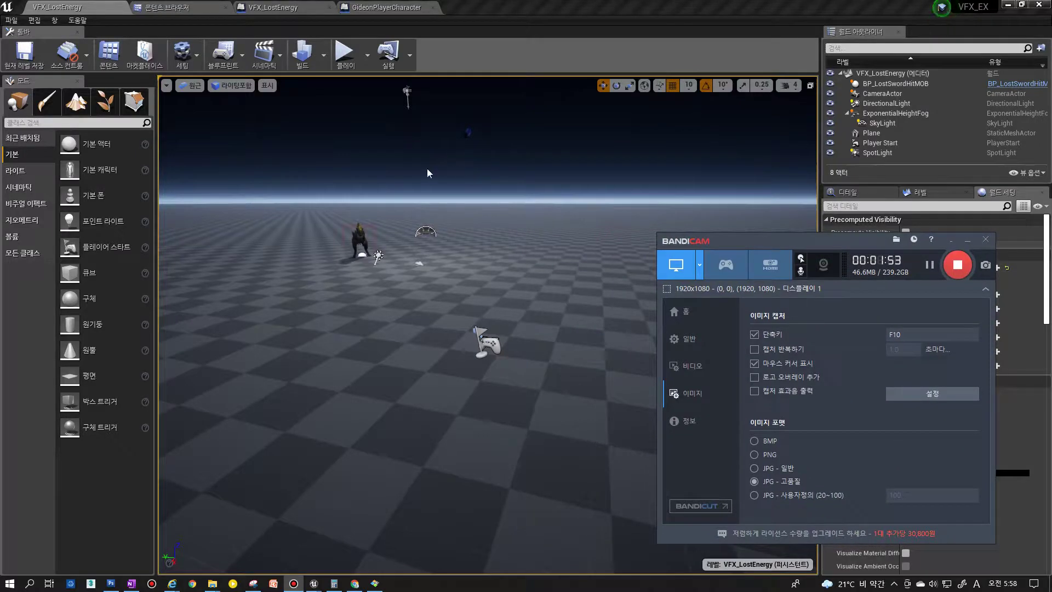
pyautogui.click(429, 173)
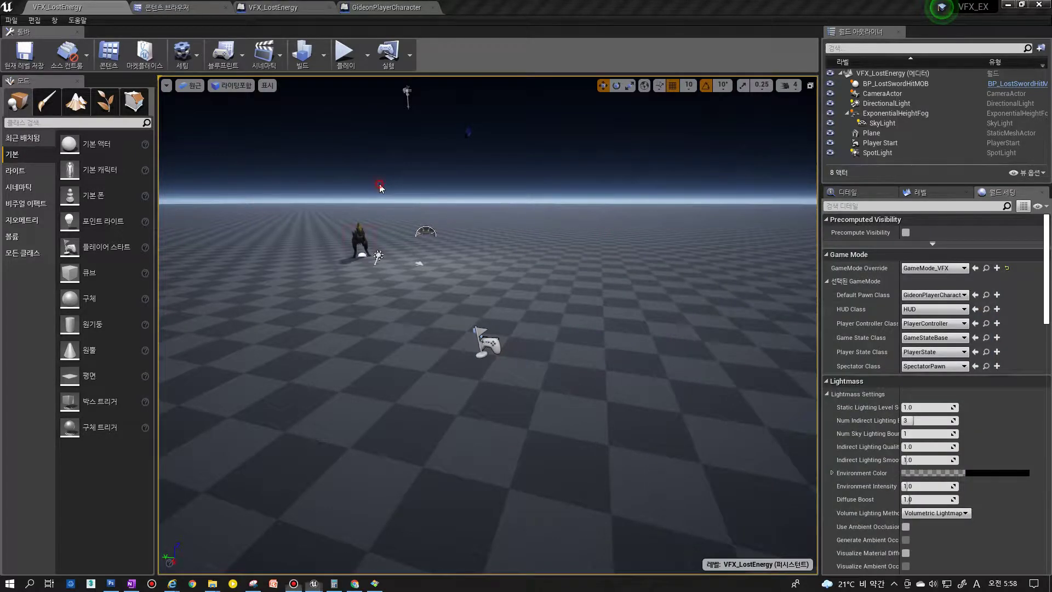
# Play the level with the viewport in full screen to watch the energy attack, and end the session
pyautogui.click(347, 66)
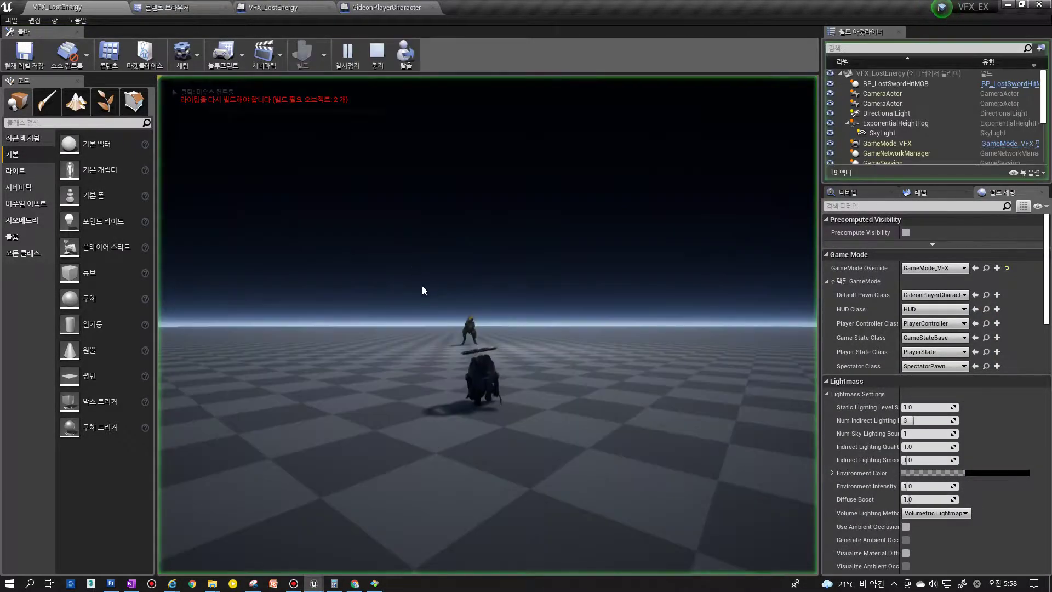
pyautogui.press('F11')
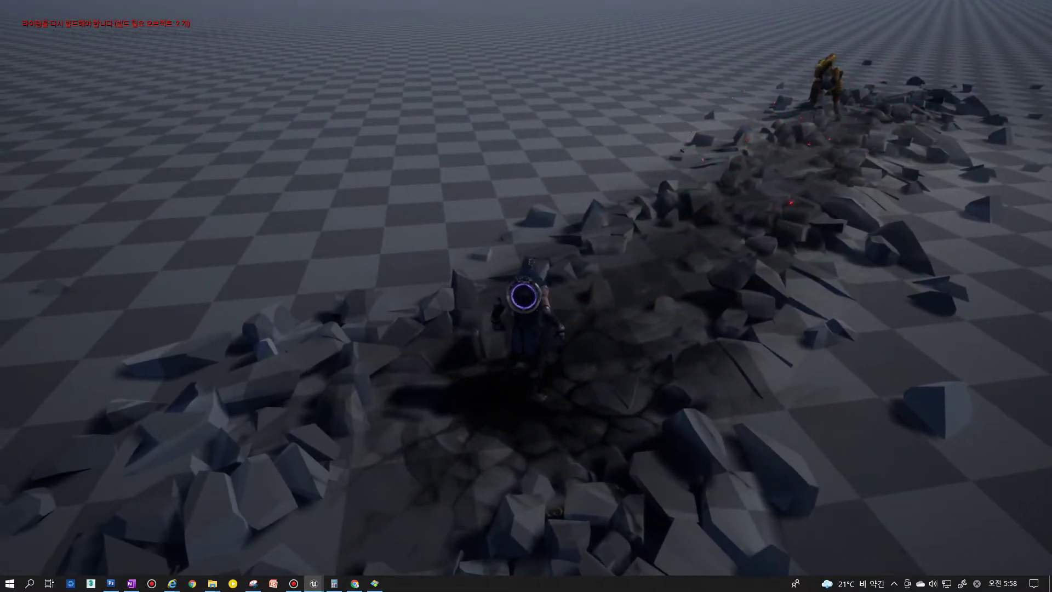
pyautogui.press('Escape')
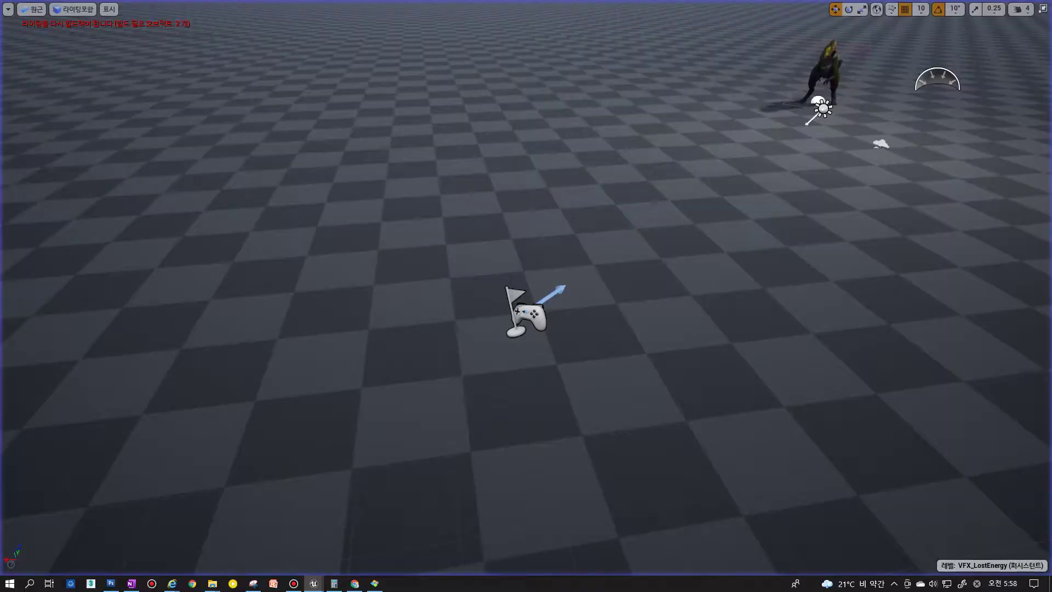
pyautogui.click(294, 583)
pyautogui.moveTo(772, 248); pyautogui.dragTo(752, 241)
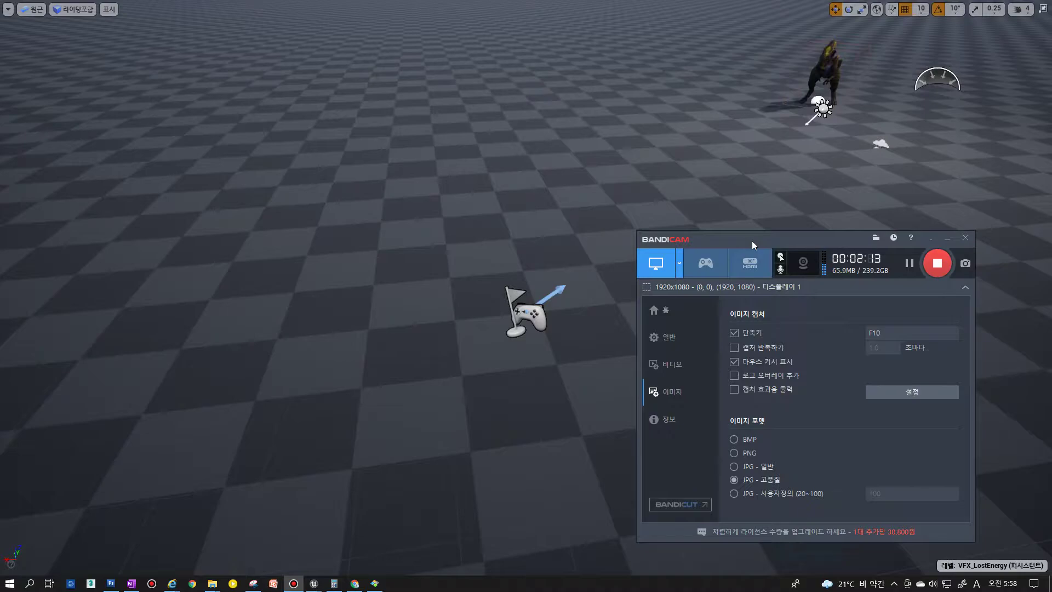
pyautogui.moveTo(764, 242); pyautogui.dragTo(772, 236)
pyautogui.hotkey('alt', 'z')
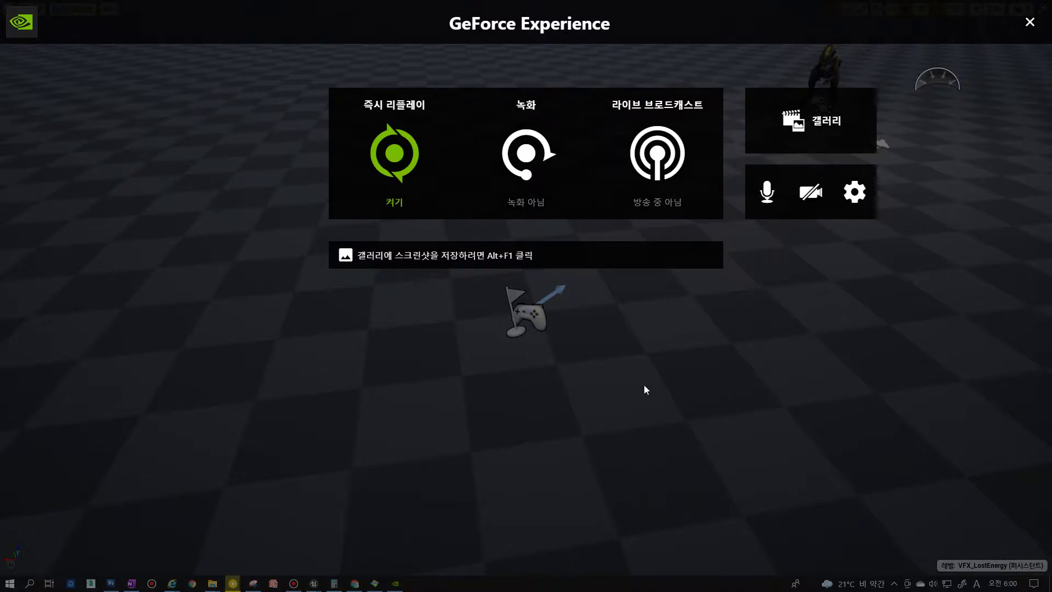
pyautogui.hotkey('alt', 'z')
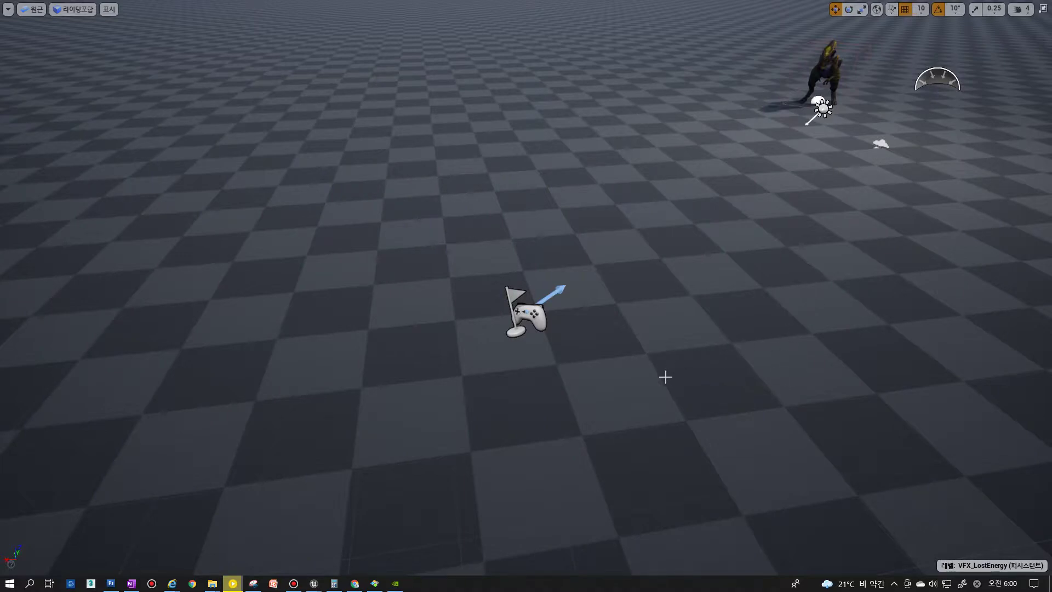
# Play the level full screen again, fire the energy beam at the monster, stop playing, and restore the normal editor layout
pyautogui.moveTo(653, 305); pyautogui.dragTo(688, 288, button='right')
pyautogui.rightClick(661, 306)
pyautogui.click(579, 305)
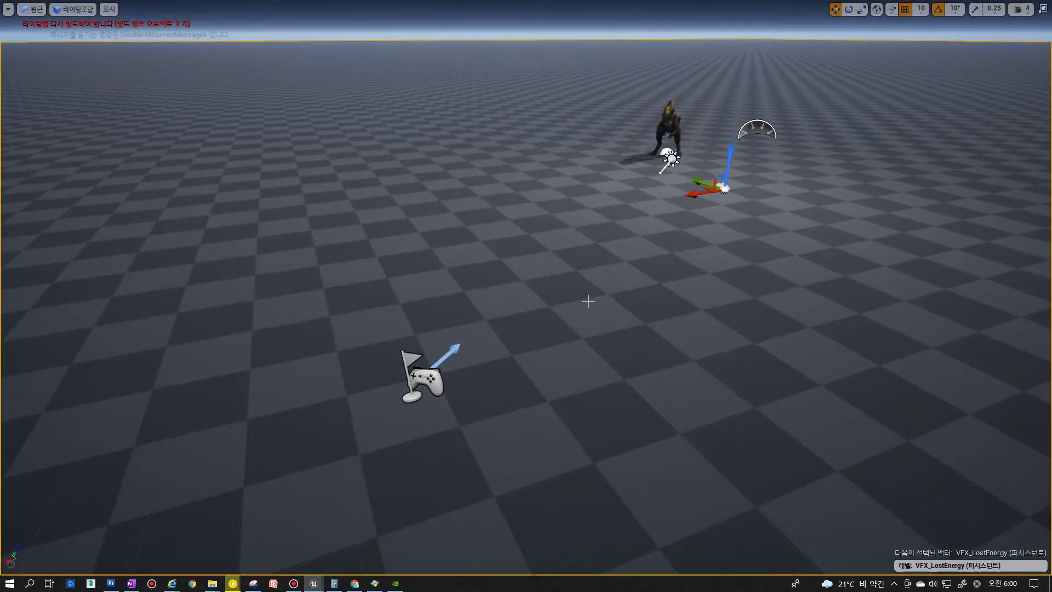
pyautogui.hotkey('alt', 'p')
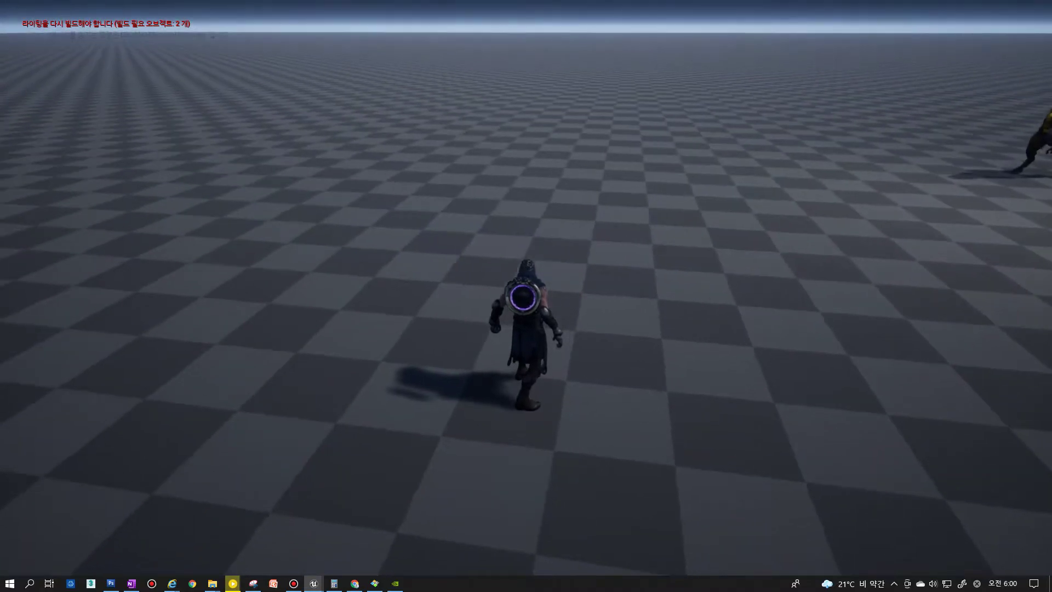
pyautogui.press('1')
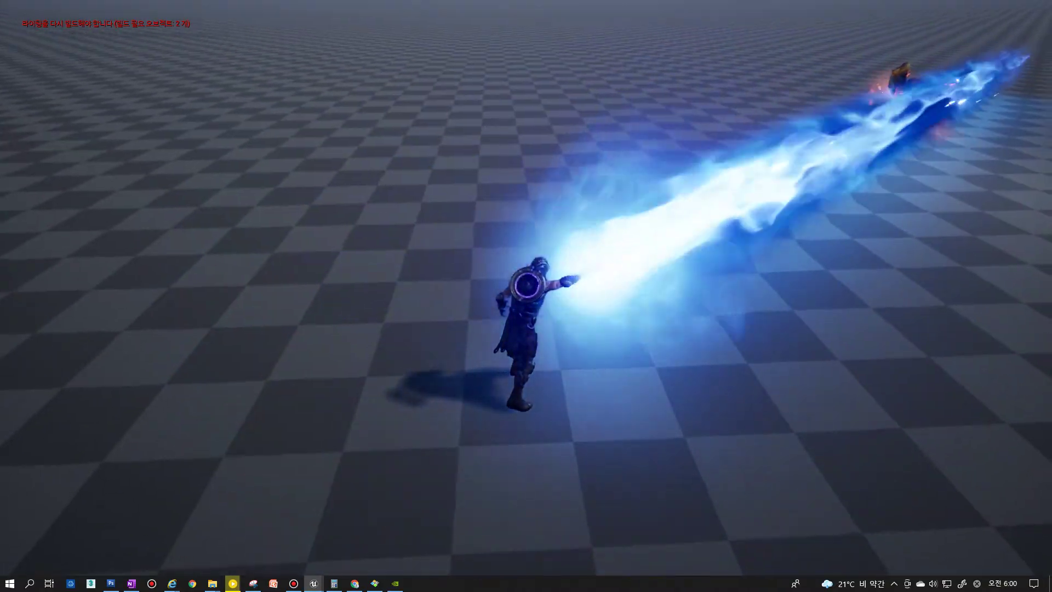
pyautogui.press('Escape')
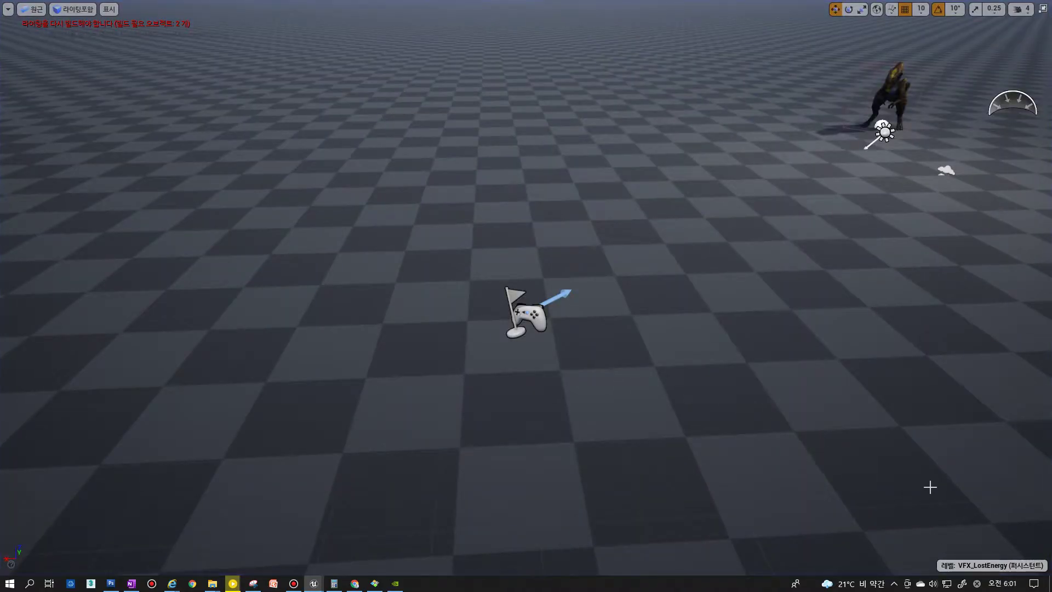
pyautogui.press('F11')
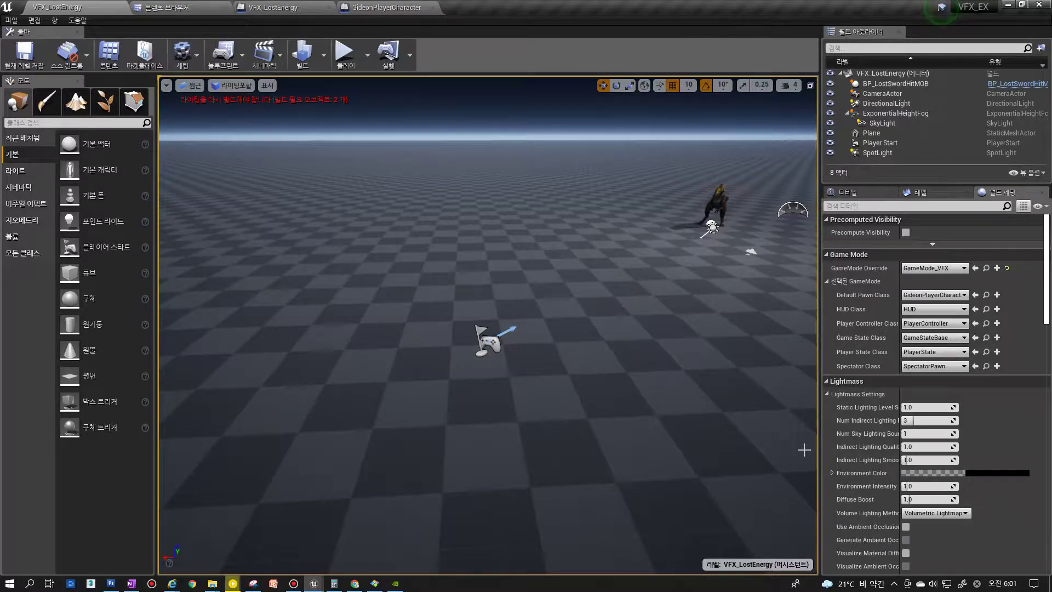
pyautogui.click(725, 393)
pyautogui.moveTo(725, 393); pyautogui.dragTo(697, 405, button='middle')
pyautogui.rightClick(696, 406)
pyautogui.rightClick(669, 406)
pyautogui.click(616, 401)
pyautogui.moveTo(616, 402); pyautogui.dragTo(521, 395, button='right')
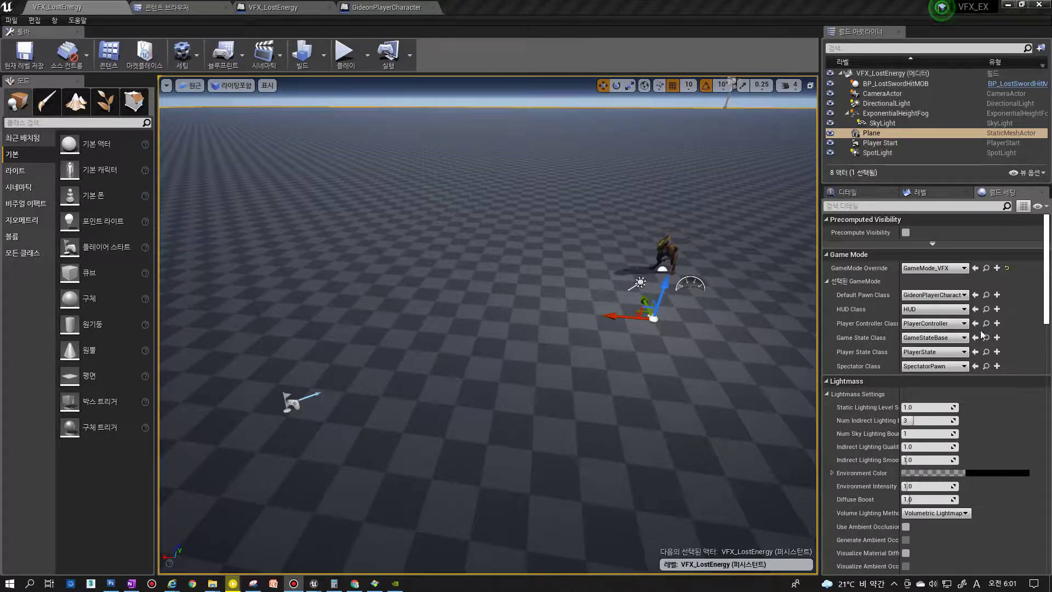
# Select the CameraActor in the level to preview its view, and search the placeable actor classes for "camera"
pyautogui.moveTo(334, 410); pyautogui.dragTo(344, 409, button='right')
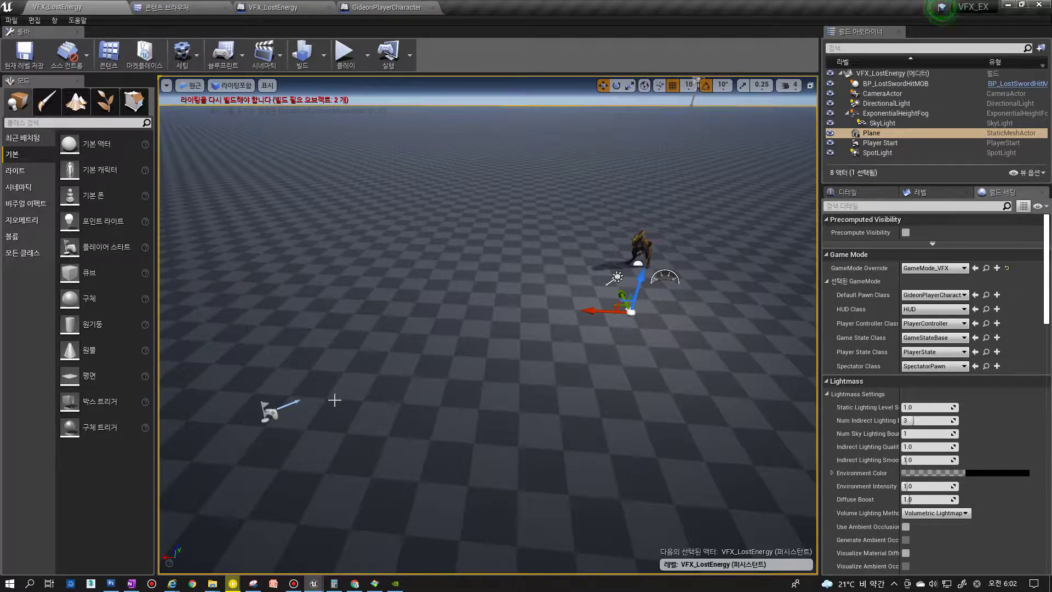
pyautogui.moveTo(538, 366); pyautogui.dragTo(540, 374, button='right')
pyautogui.rightClick(540, 373)
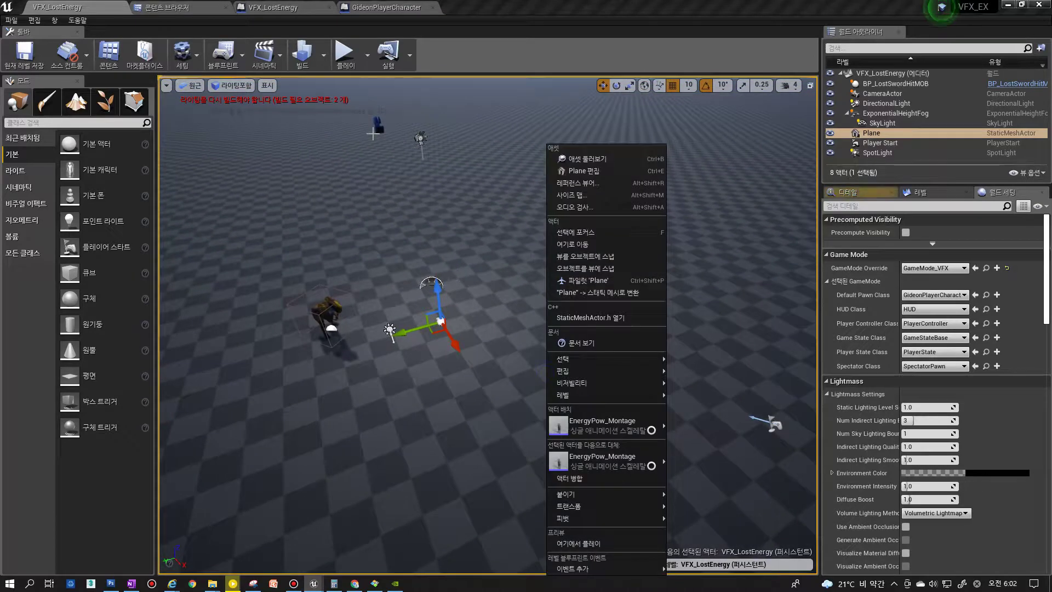
pyautogui.click(374, 133)
pyautogui.click(377, 126)
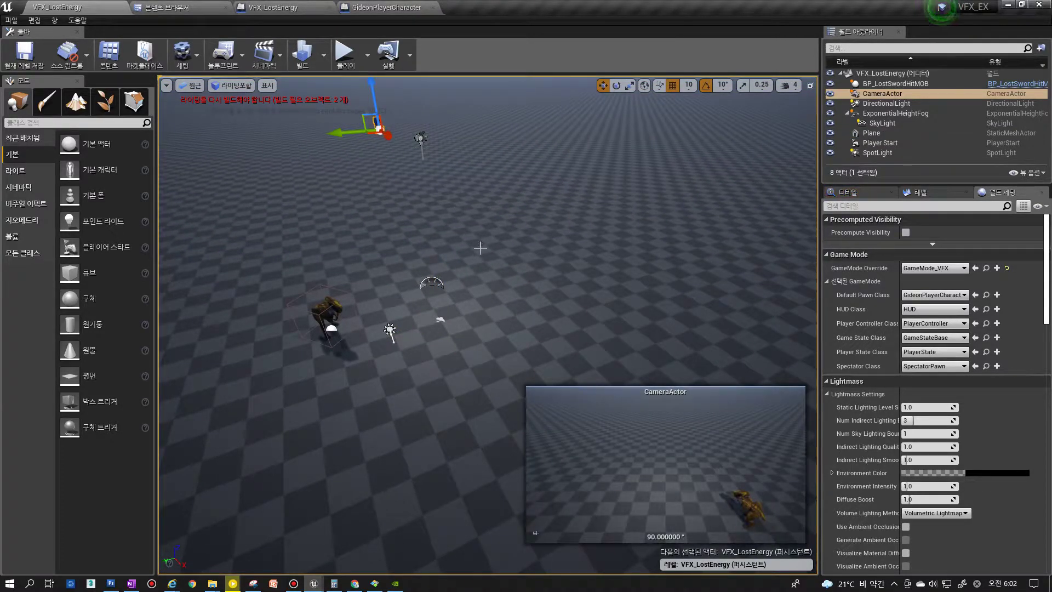
pyautogui.click(62, 123)
pyautogui.write('camera')
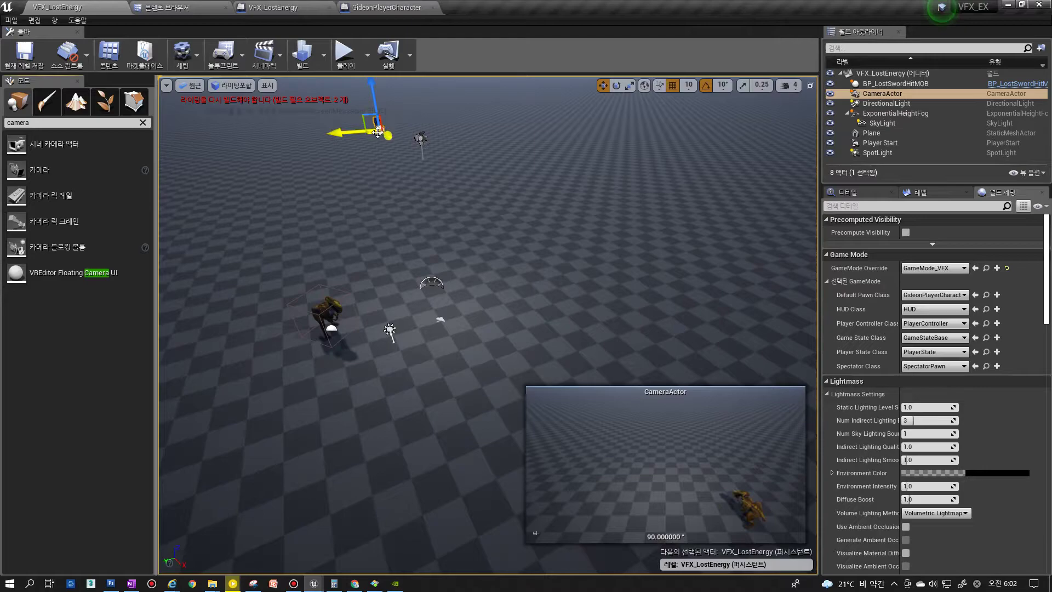
# Examine the CameraActor's placement and preview in relation to the monster from several angles, leaving the camera selected
pyautogui.moveTo(480, 200); pyautogui.dragTo(447, 241, button='right')
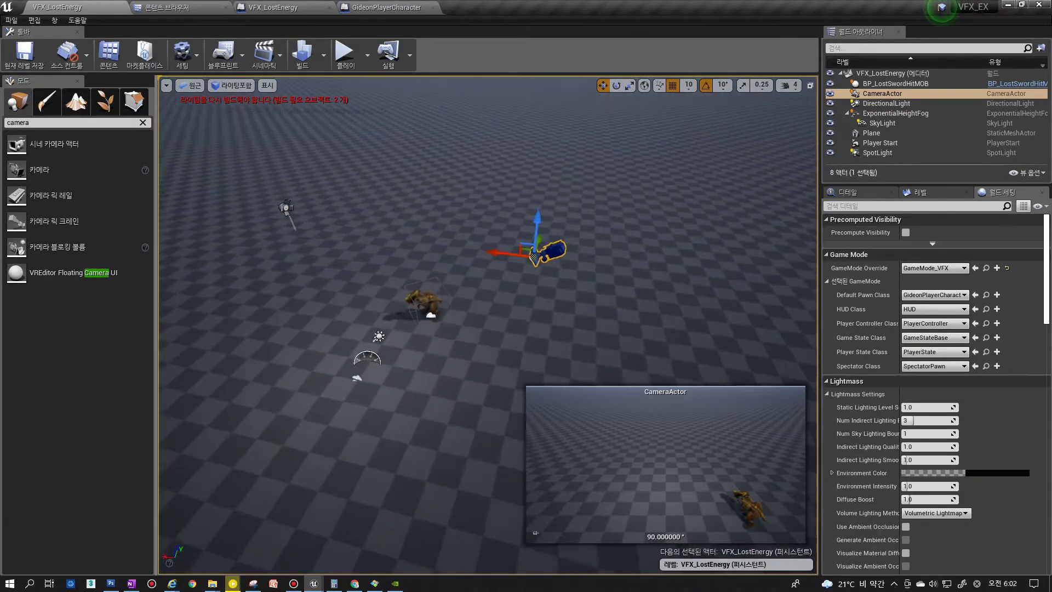
pyautogui.rightClick(447, 245)
pyautogui.click(445, 244)
pyautogui.click(547, 250)
pyautogui.moveTo(530, 272); pyautogui.dragTo(460, 277, button='right')
pyautogui.click(791, 290)
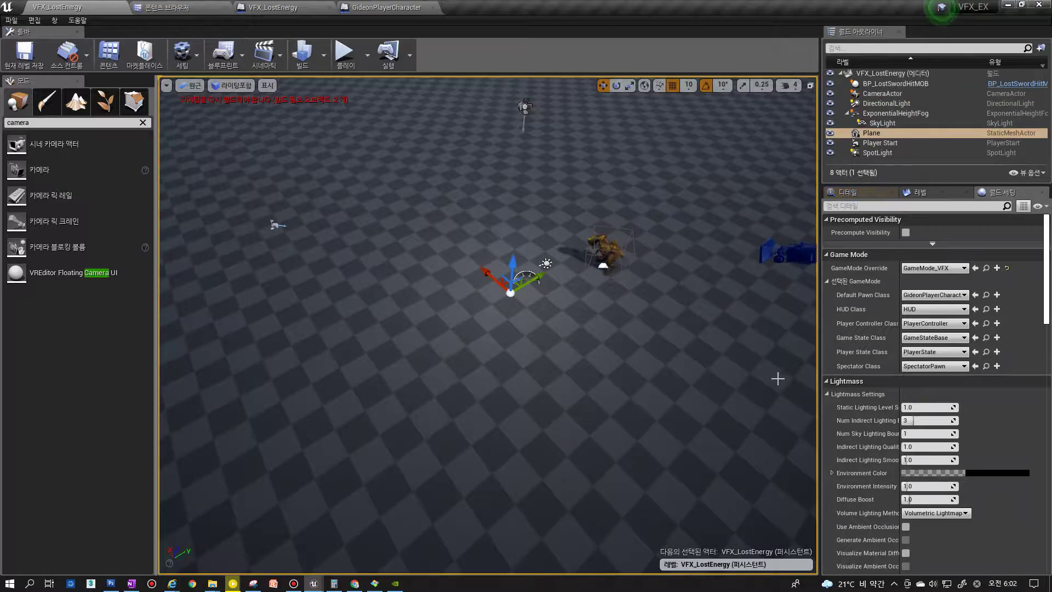
pyautogui.click(799, 250)
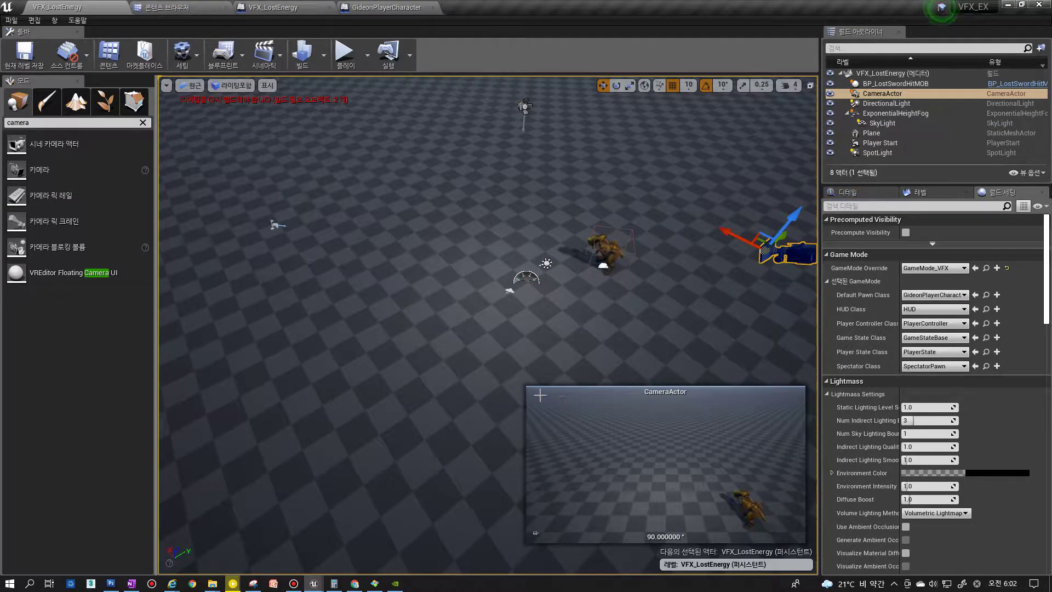
pyautogui.moveTo(785, 269); pyautogui.dragTo(622, 270, button='right')
pyautogui.press('d')
pyautogui.rightClick(766, 280)
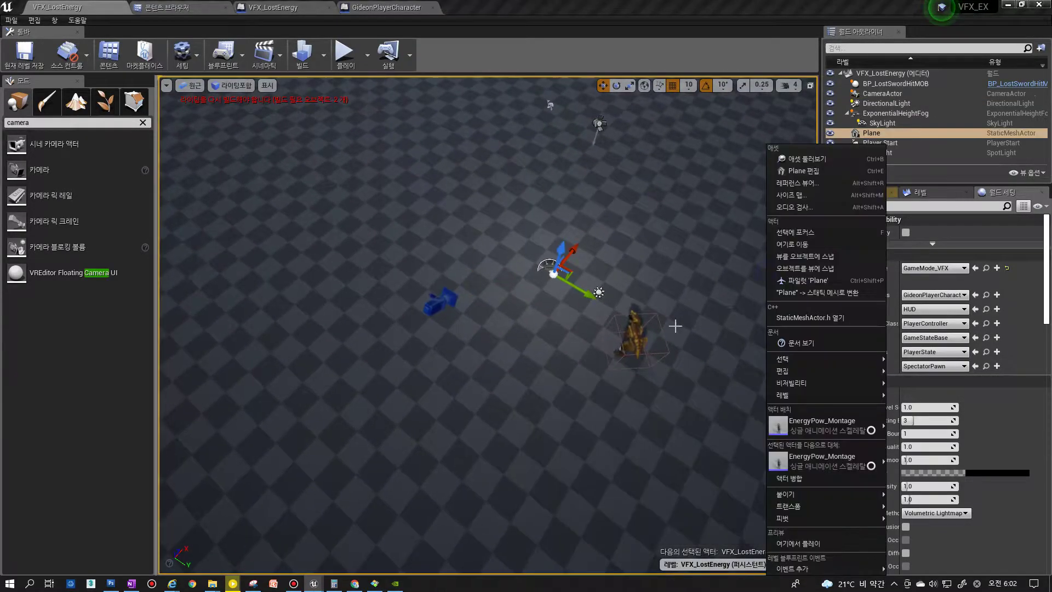
pyautogui.click(445, 300)
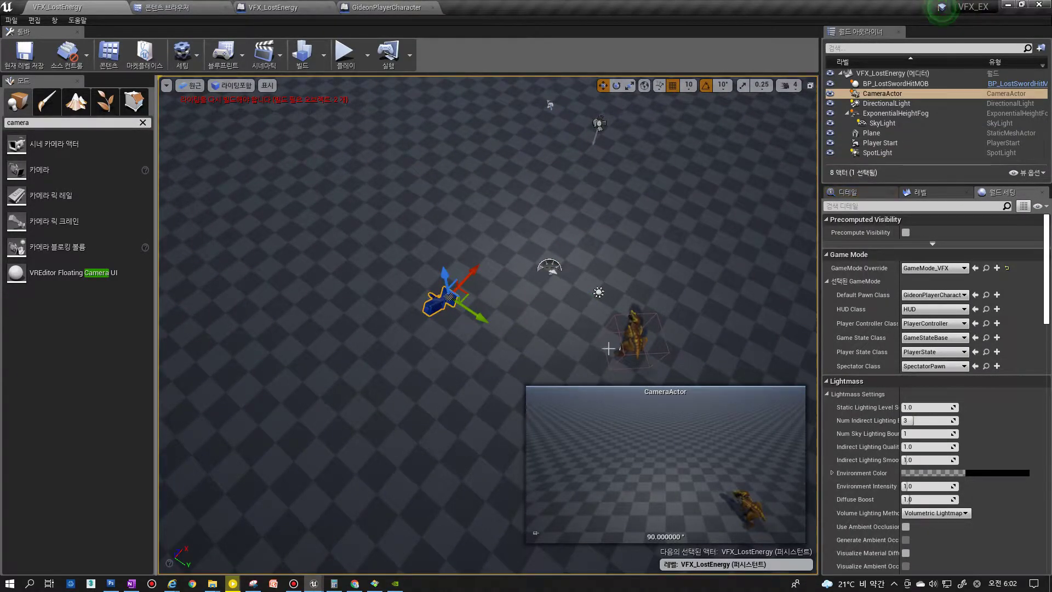
pyautogui.click(636, 342)
pyautogui.click(454, 314)
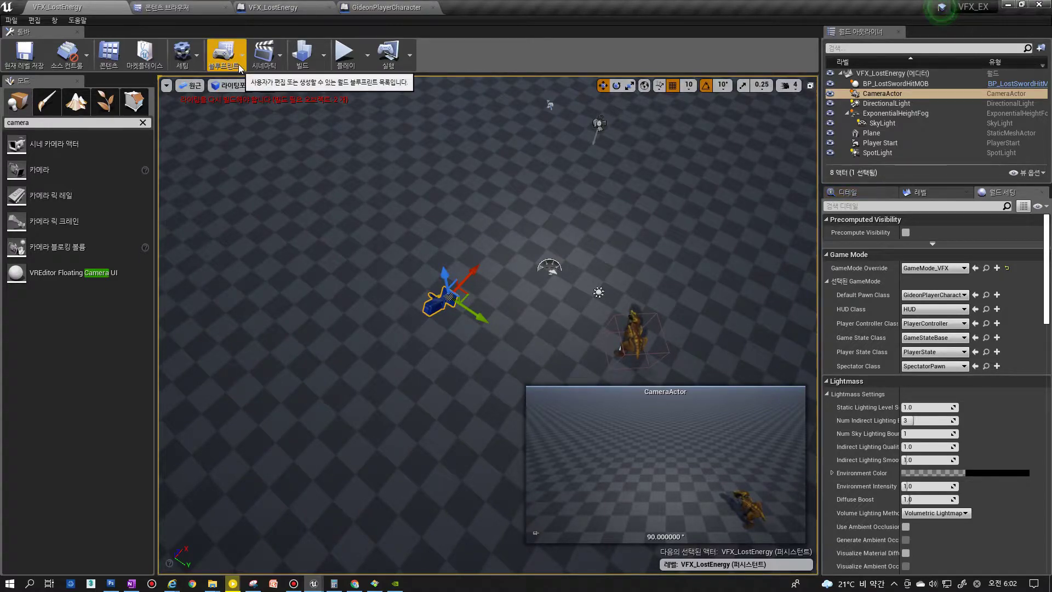
# Open the level blueprint and examine the Set View Target with Blend node with its player controller and CameraActor connections
pyautogui.click(223, 52)
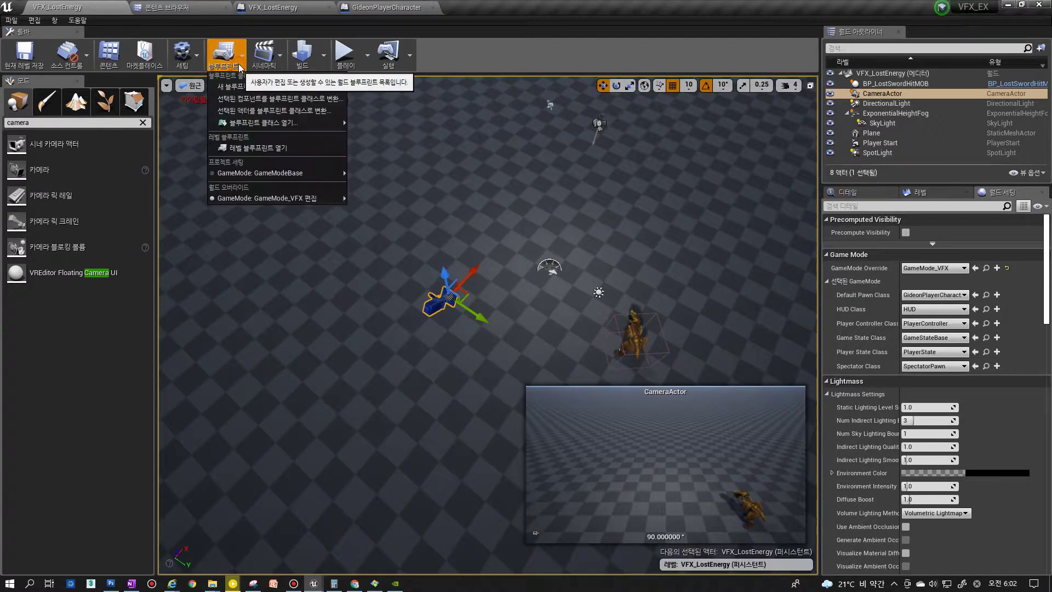
pyautogui.click(250, 152)
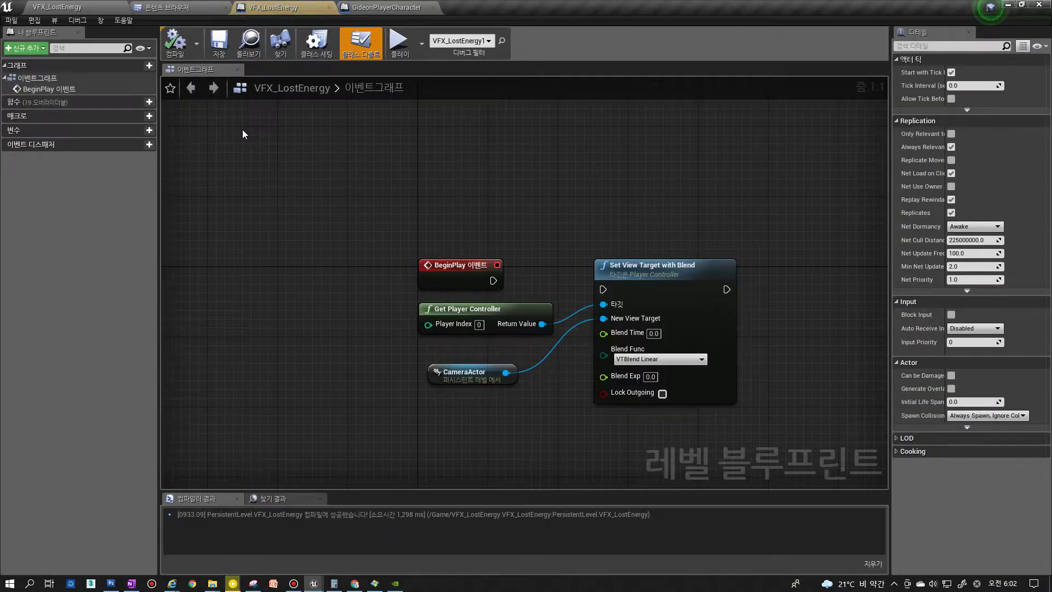
pyautogui.moveTo(596, 220); pyautogui.dragTo(453, 169, button='right')
pyautogui.moveTo(364, 257); pyautogui.dragTo(455, 279, button='right')
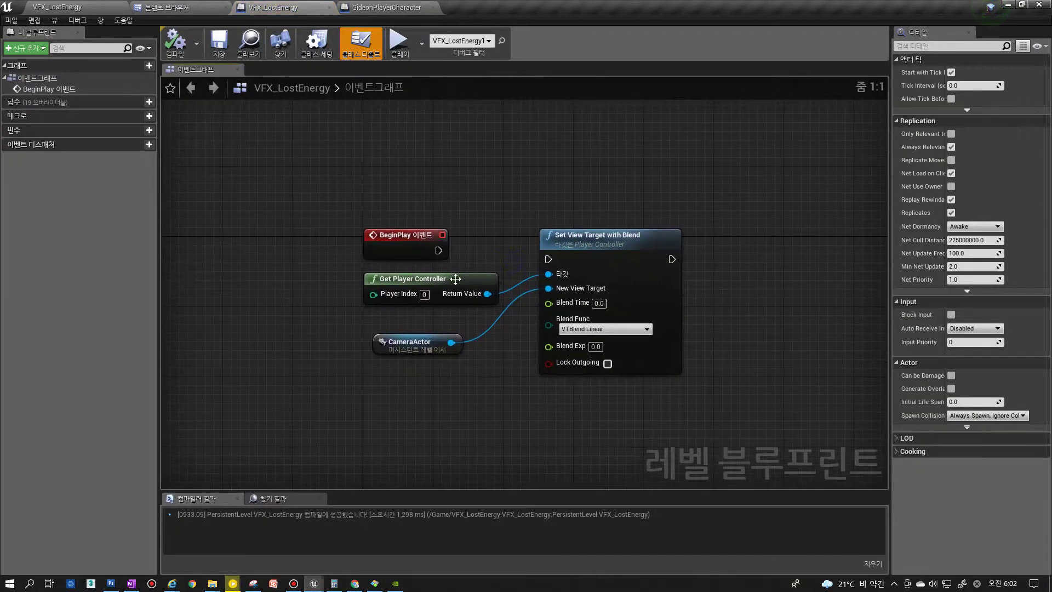
# Switch to the GideonPlayerCharacter blueprint to view its energy attack montage nodes in the event graph
pyautogui.click(76, 7)
pyautogui.click(386, 7)
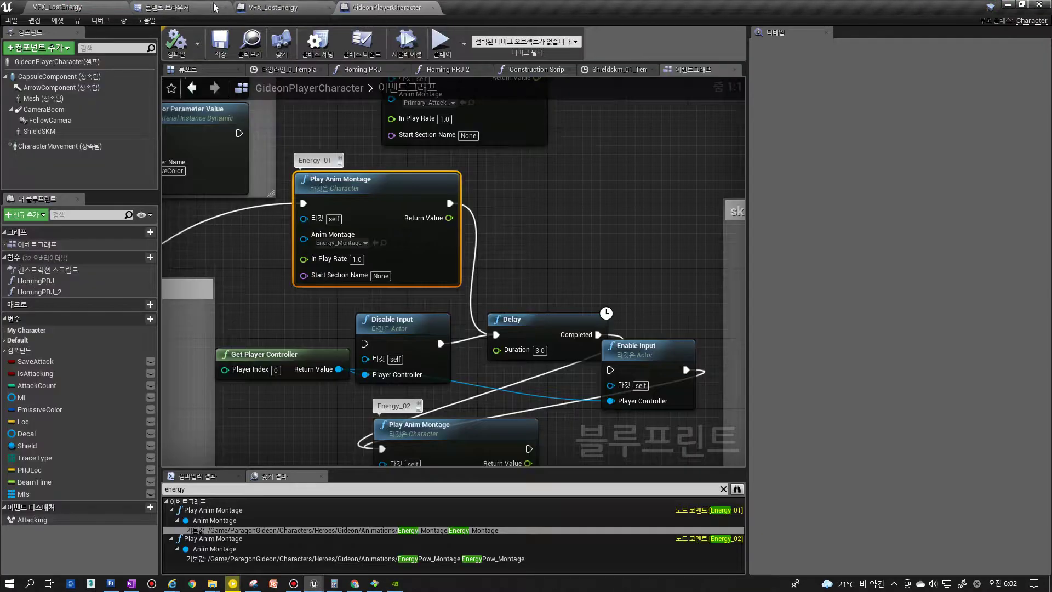
# Switch to the level blueprint, create a second CameraActor reference node, and delete the duplicate
pyautogui.click(274, 7)
pyautogui.moveTo(370, 422); pyautogui.dragTo(378, 423, button='right')
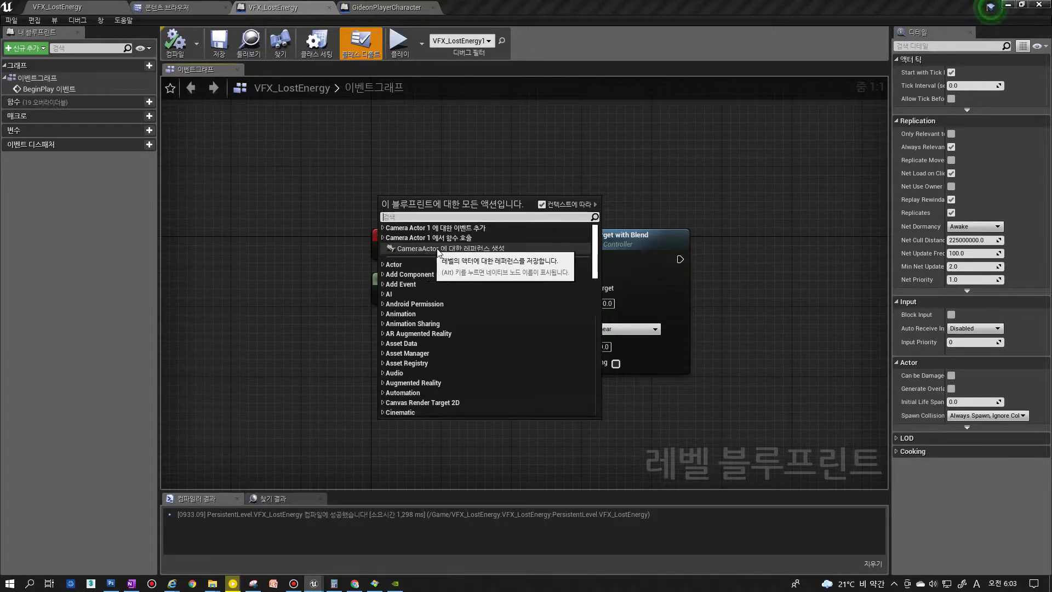
pyautogui.click(488, 249)
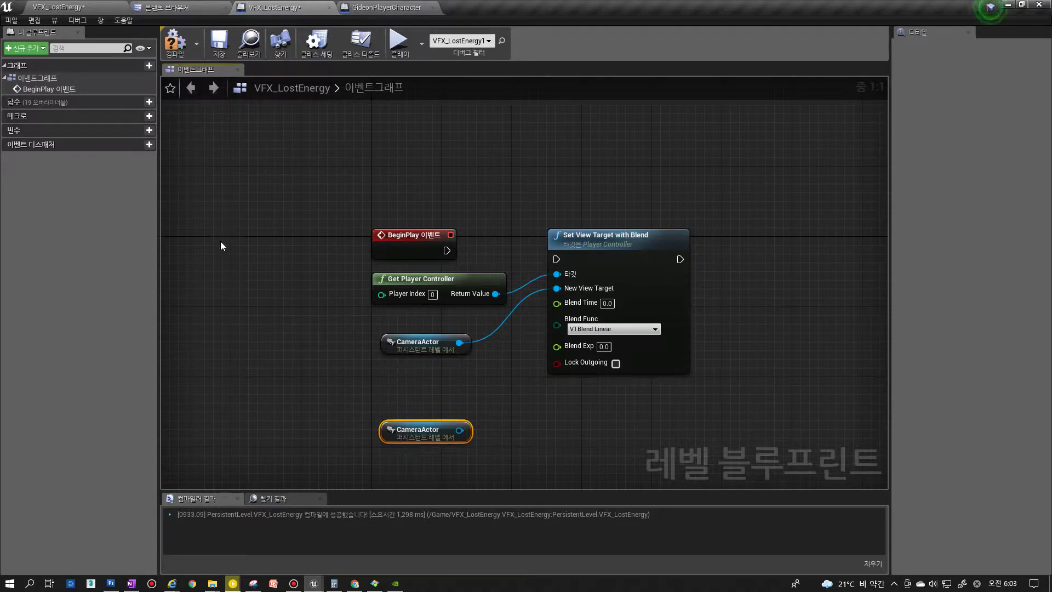
pyautogui.moveTo(361, 410); pyautogui.dragTo(476, 445)
pyautogui.press('Delete')
pyautogui.moveTo(459, 342); pyautogui.dragTo(544, 392)
pyautogui.click(530, 296)
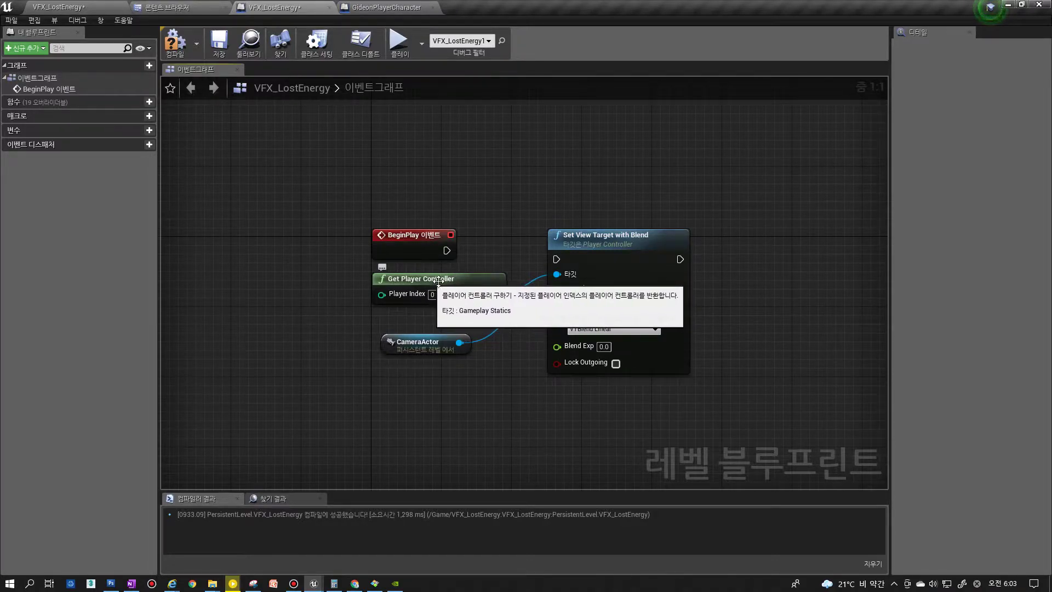
# Connect the BeginPlay event's execution output to Set View Target with Blend and compile the level blueprint
pyautogui.moveTo(447, 250); pyautogui.dragTo(557, 259)
pyautogui.click(430, 341)
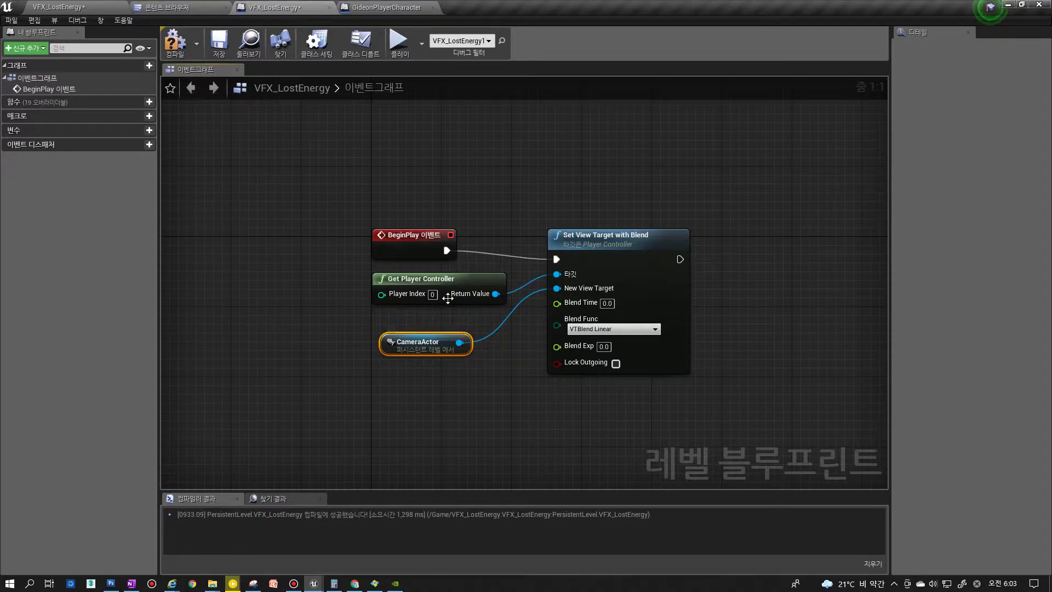
pyautogui.click(175, 41)
# Playtest the VFX_LostEnergy level through the placed camera, viewing Gideon's energy attack full screen before stopping the play session
pyautogui.click(57, 7)
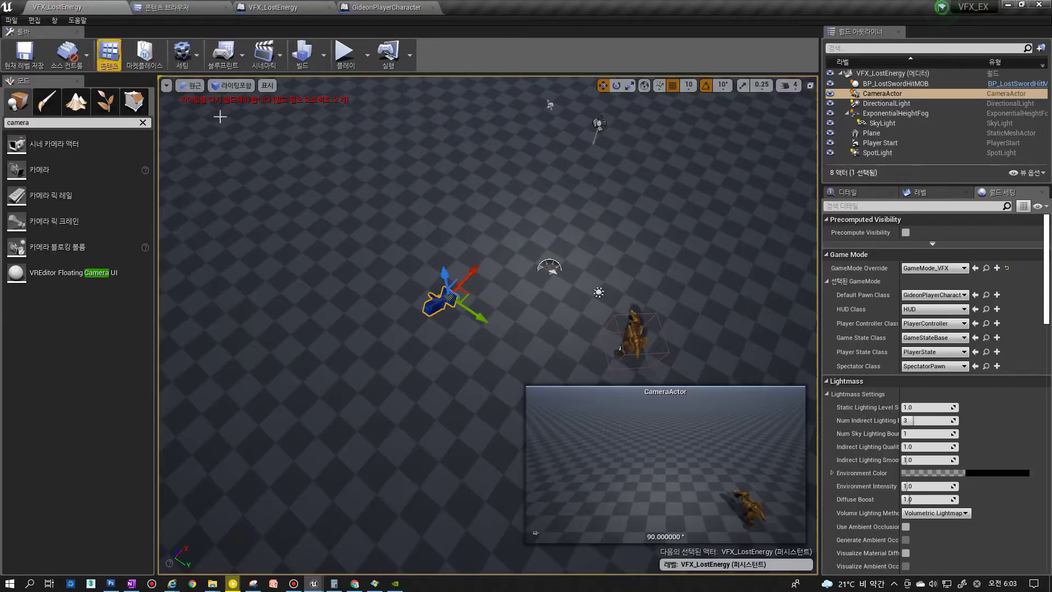
pyautogui.click(341, 65)
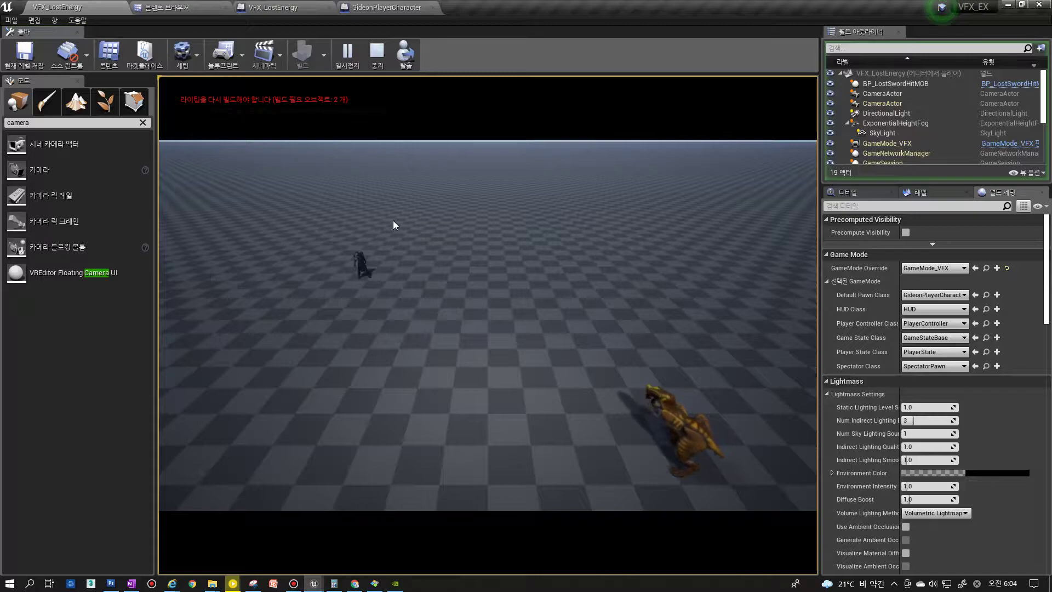
pyautogui.click(406, 261)
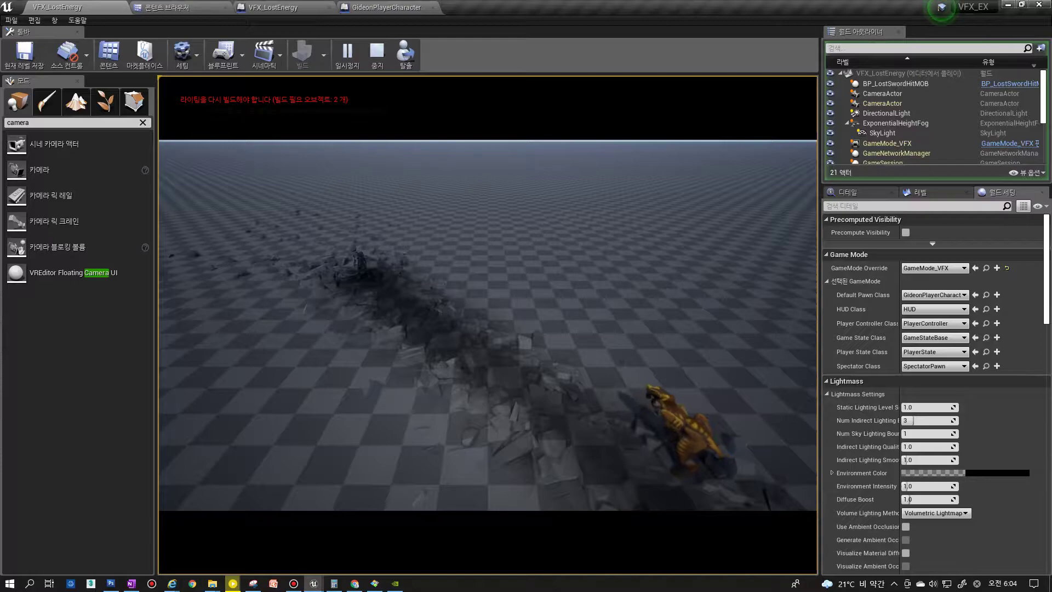
pyautogui.hotkey('shift', 'F1')
pyautogui.press('F11')
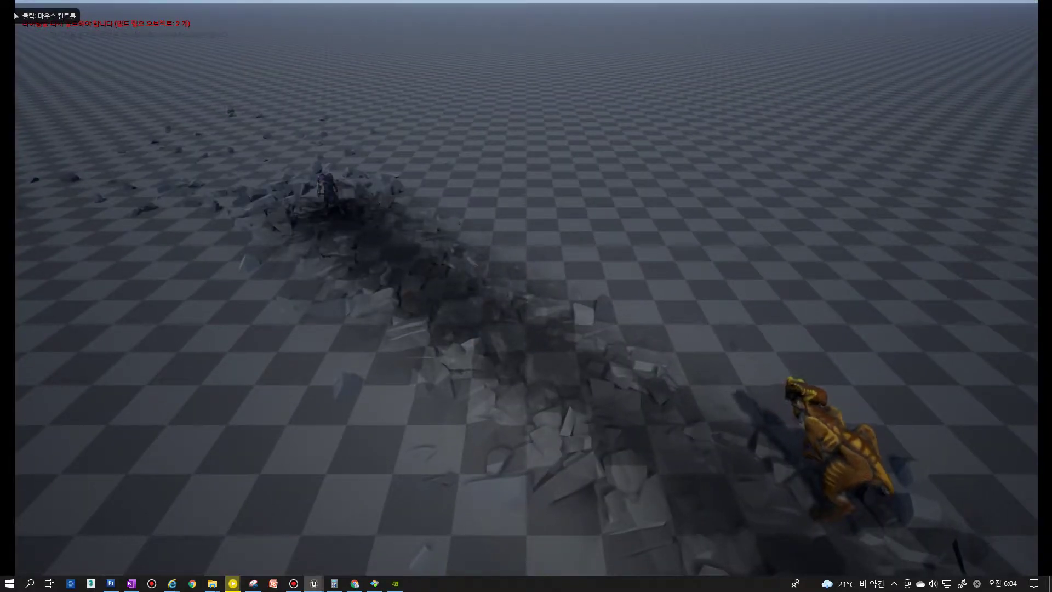
pyautogui.click(527, 296)
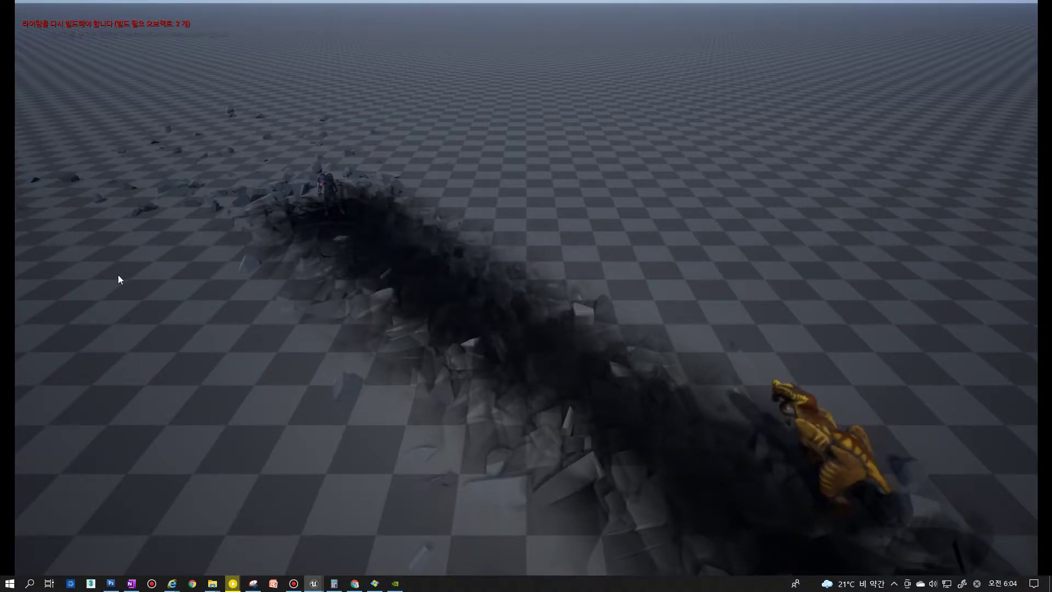
pyautogui.press('Escape')
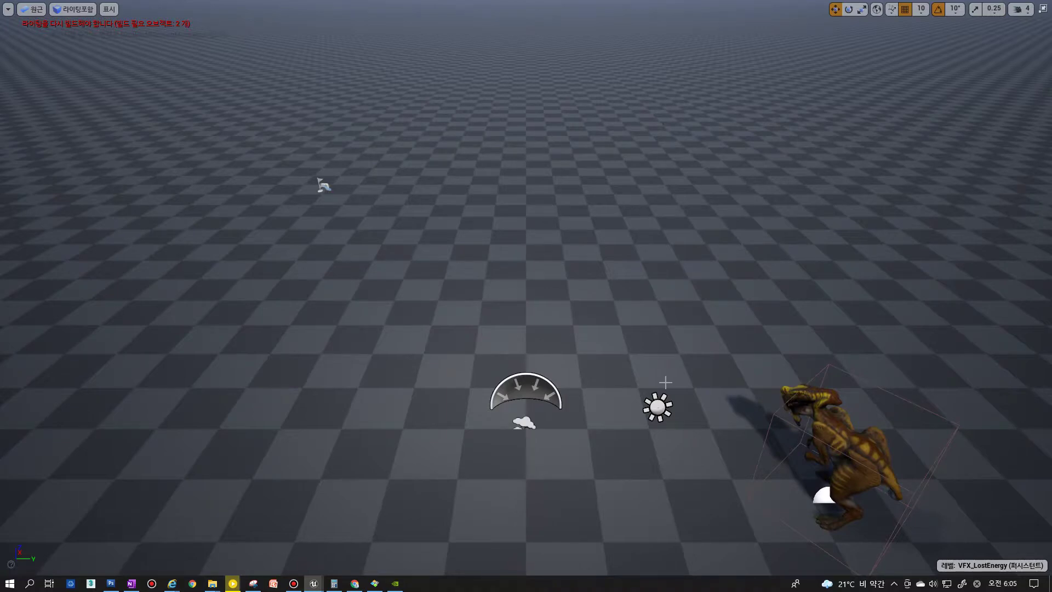
pyautogui.click(614, 347)
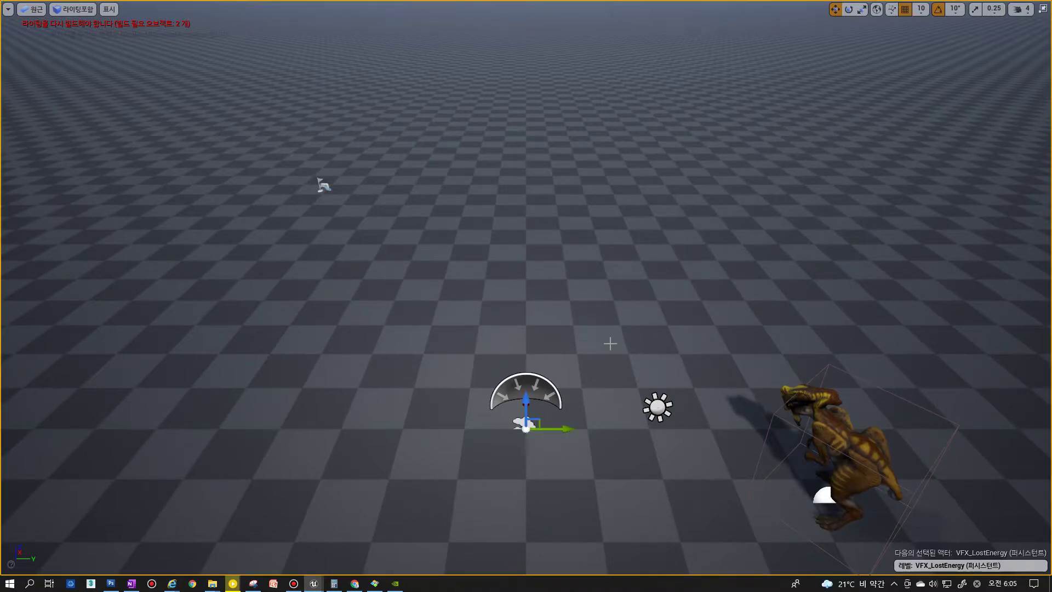
pyautogui.press('F11')
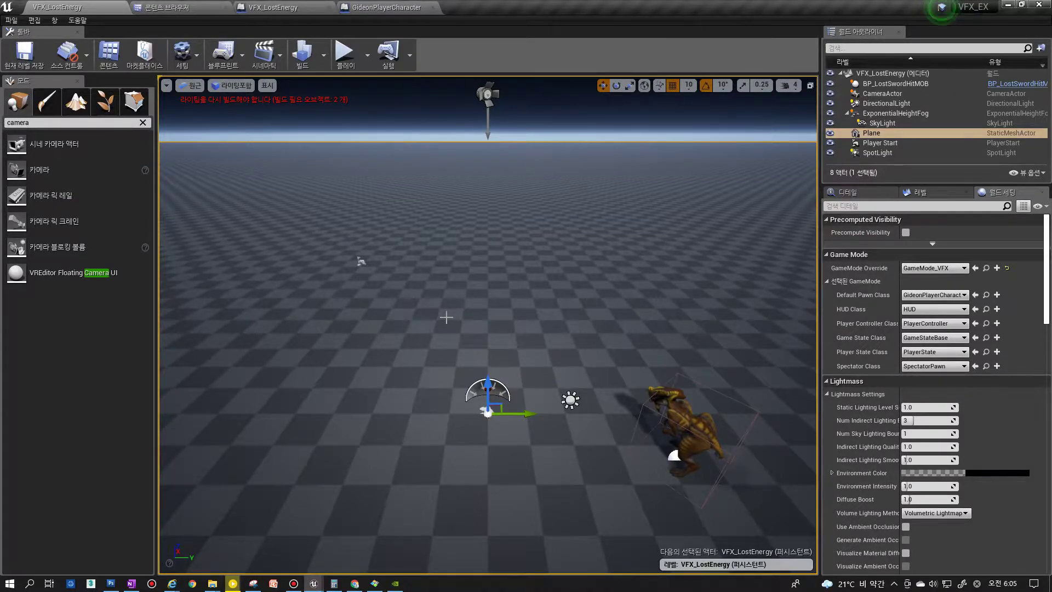
pyautogui.press('F11')
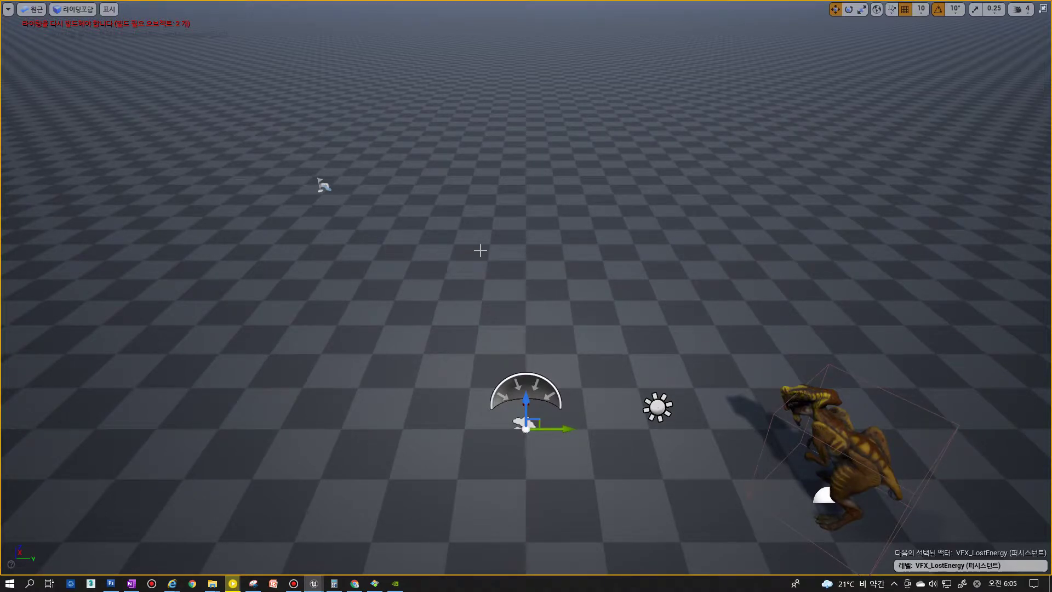
pyautogui.moveTo(1051, 228)
pyautogui.mouseDown()
pyautogui.moveTo(747, 218)
pyautogui.moveTo(1051, 220)
pyautogui.mouseUp()
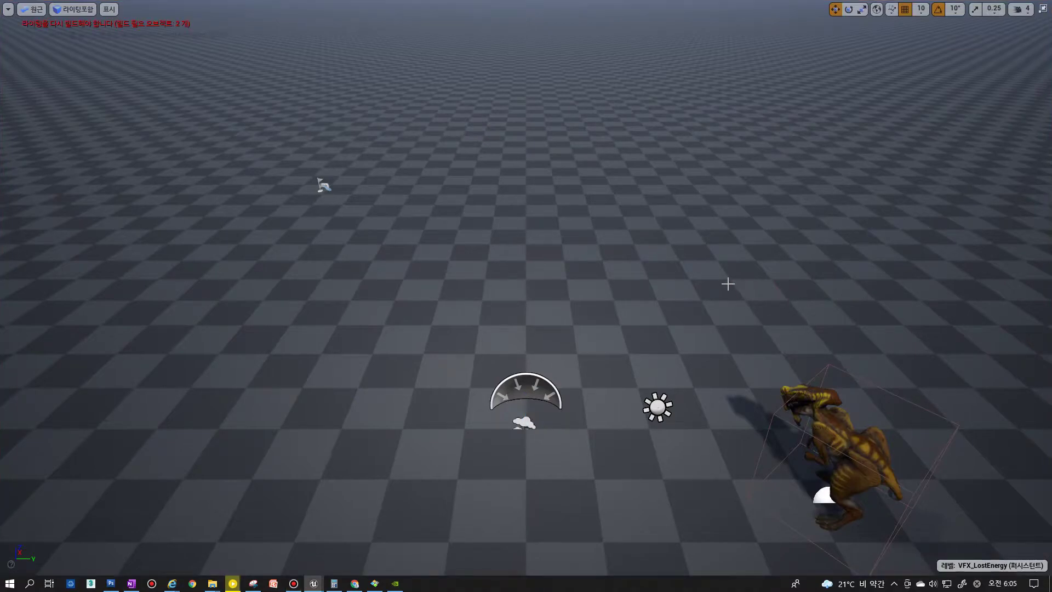
# Leave the full-screen viewport and add a new level sequence to the level, saved as SQ_LostEnergy
pyautogui.press('F11')
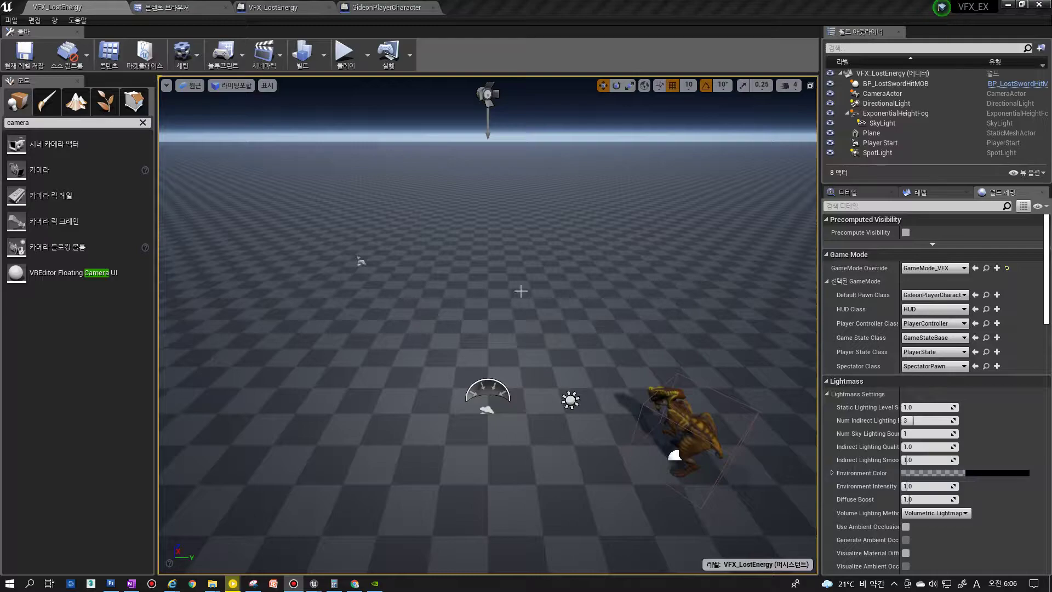
pyautogui.moveTo(348, 299); pyautogui.dragTo(254, 165, button='right')
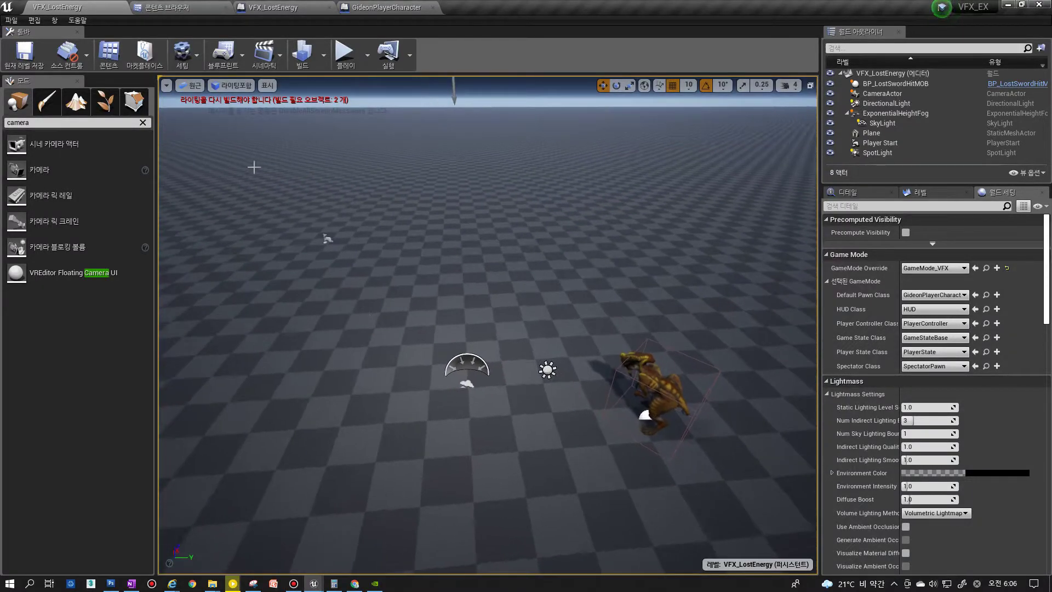
pyautogui.click(278, 67)
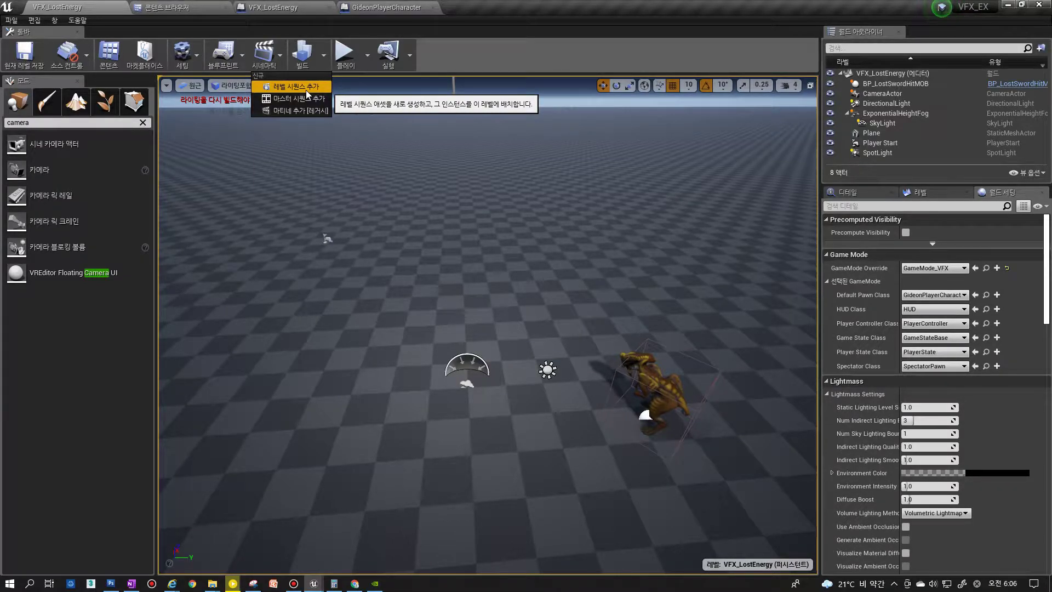
pyautogui.click(307, 91)
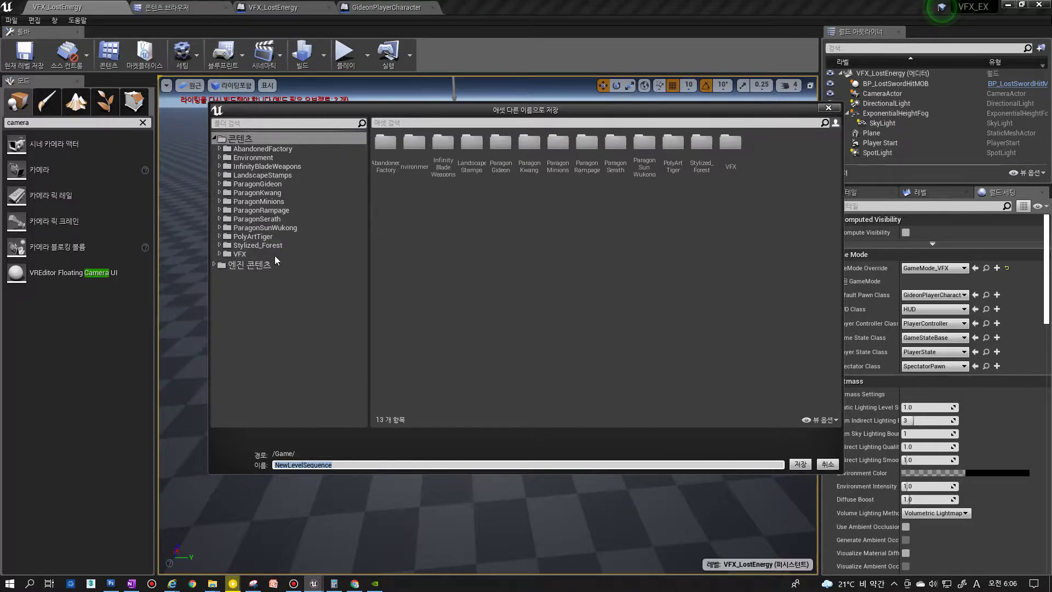
pyautogui.click(301, 464)
pyautogui.moveTo(352, 467); pyautogui.dragTo(214, 444)
pyautogui.write('SQ_LostEnergy')
pyautogui.click(800, 465)
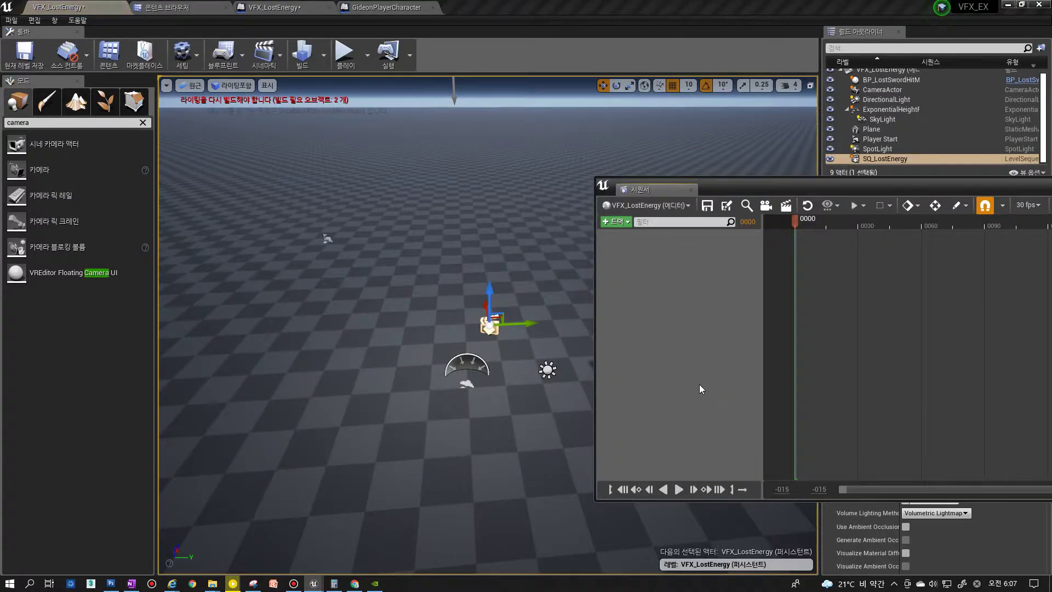
# Move the sequence window aside and add a new cine camera with a camera cut to SQ_LostEnergy
pyautogui.moveTo(758, 190); pyautogui.dragTo(637, 230)
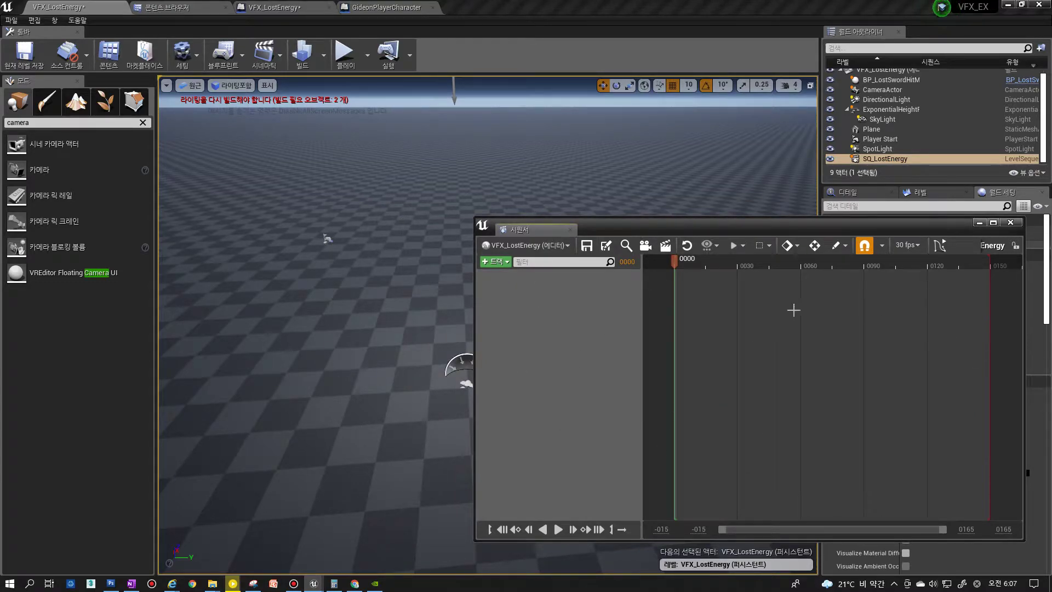
pyautogui.click(648, 245)
pyautogui.moveTo(626, 234); pyautogui.dragTo(769, 245)
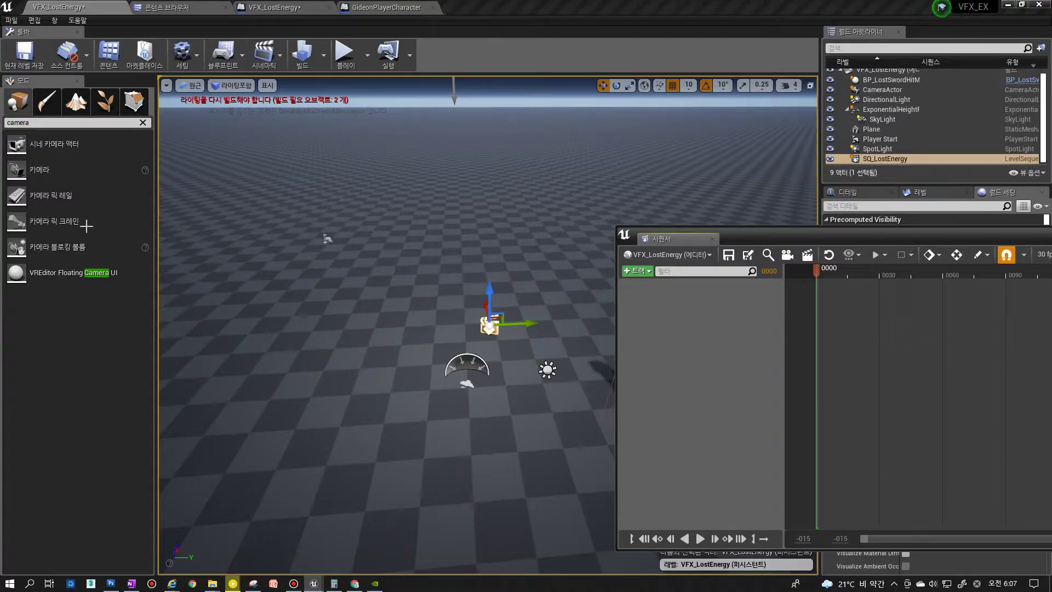
pyautogui.click(788, 255)
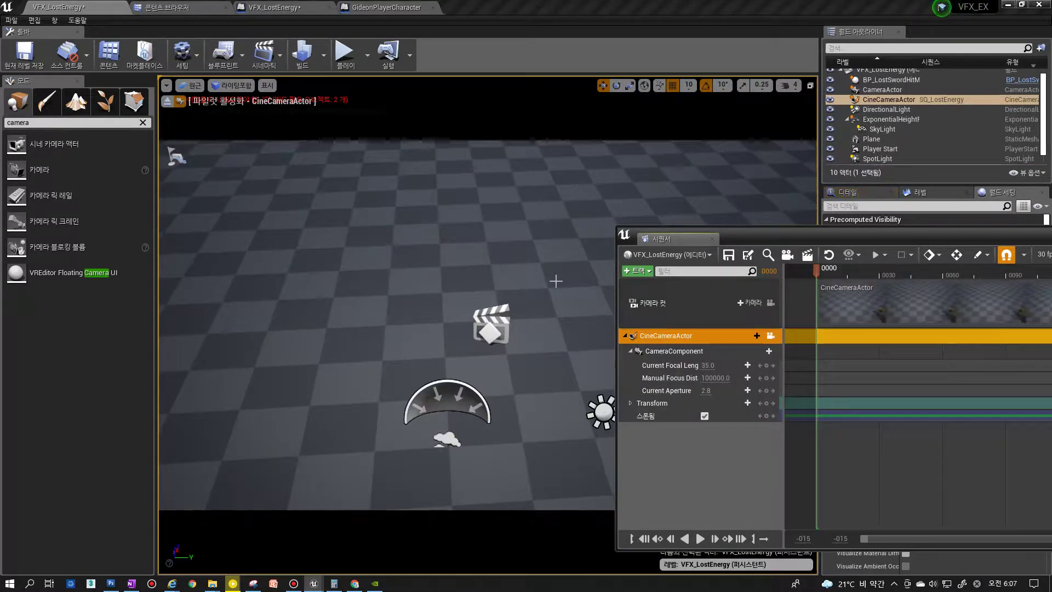
# Examine the level through the piloted CineCameraActor from several angles, toggling the camera's viewport lock in the sequence
pyautogui.scroll(-5, 488, 329)
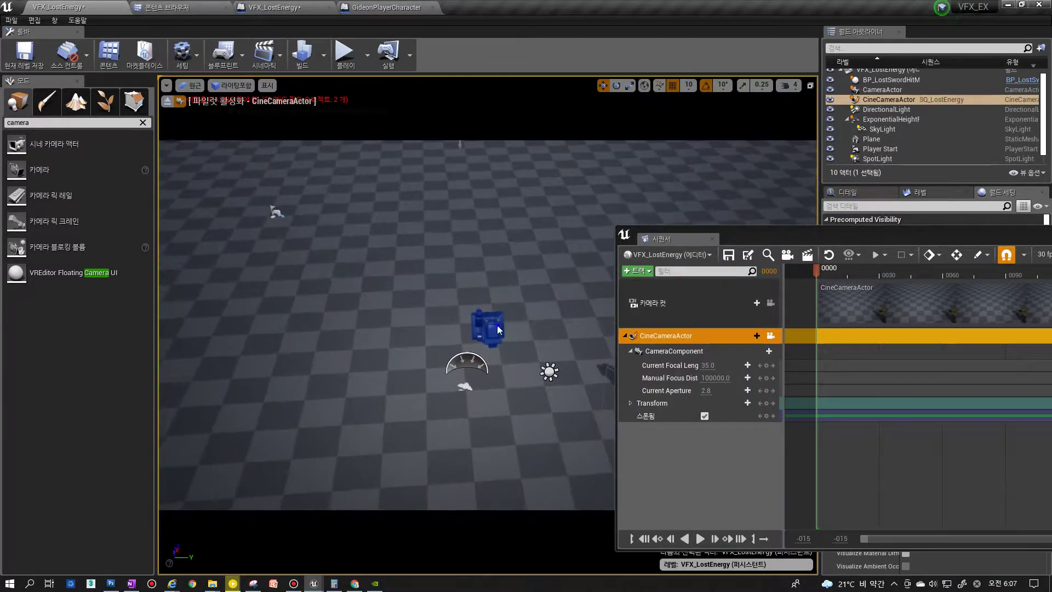
pyautogui.click(491, 330)
pyautogui.click(510, 384)
pyautogui.moveTo(509, 384); pyautogui.dragTo(488, 370, button='right')
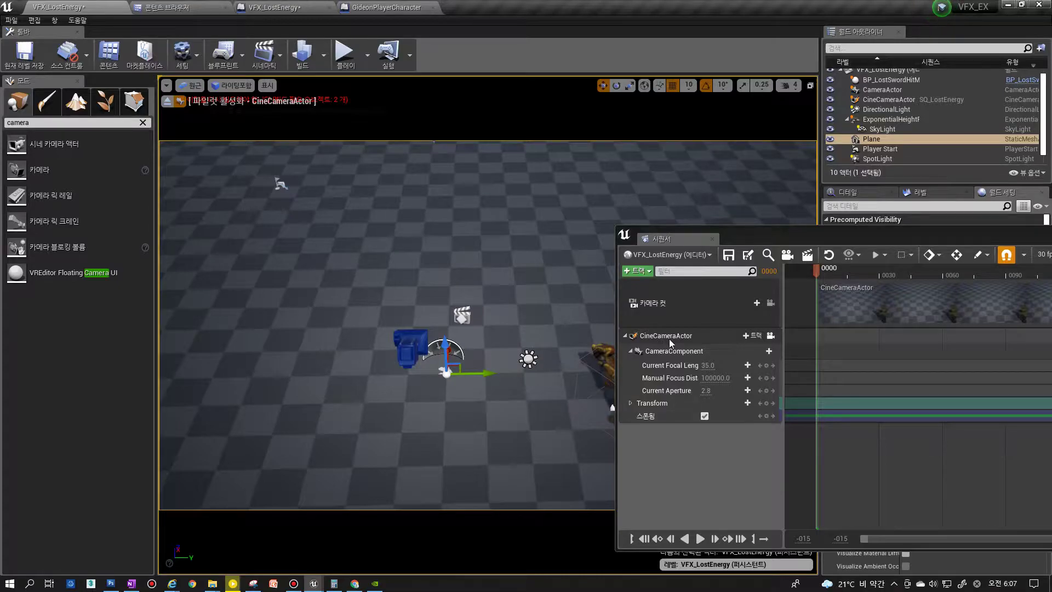
pyautogui.click(770, 336)
pyautogui.click(771, 338)
pyautogui.click(771, 336)
pyautogui.moveTo(498, 336); pyautogui.dragTo(466, 343, button='right')
pyautogui.click(498, 336)
pyautogui.rightClick(511, 343)
# Locate and select the CineCameraActor in the level's actor list, checking its available actions and its SQ_LostEnergy association
pyautogui.moveTo(808, 236); pyautogui.dragTo(664, 211)
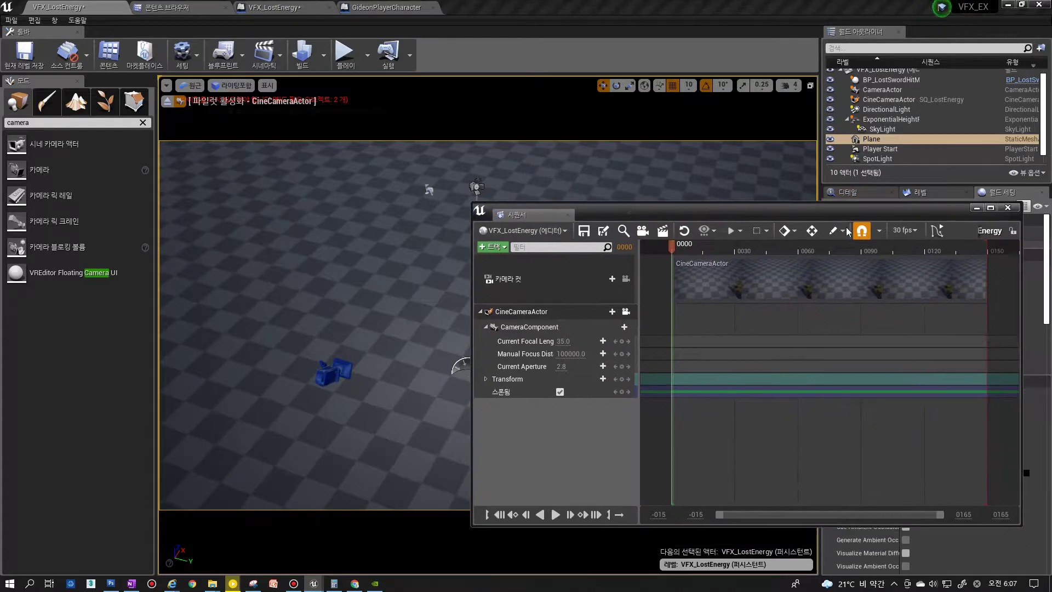
pyautogui.moveTo(544, 219); pyautogui.dragTo(548, 218)
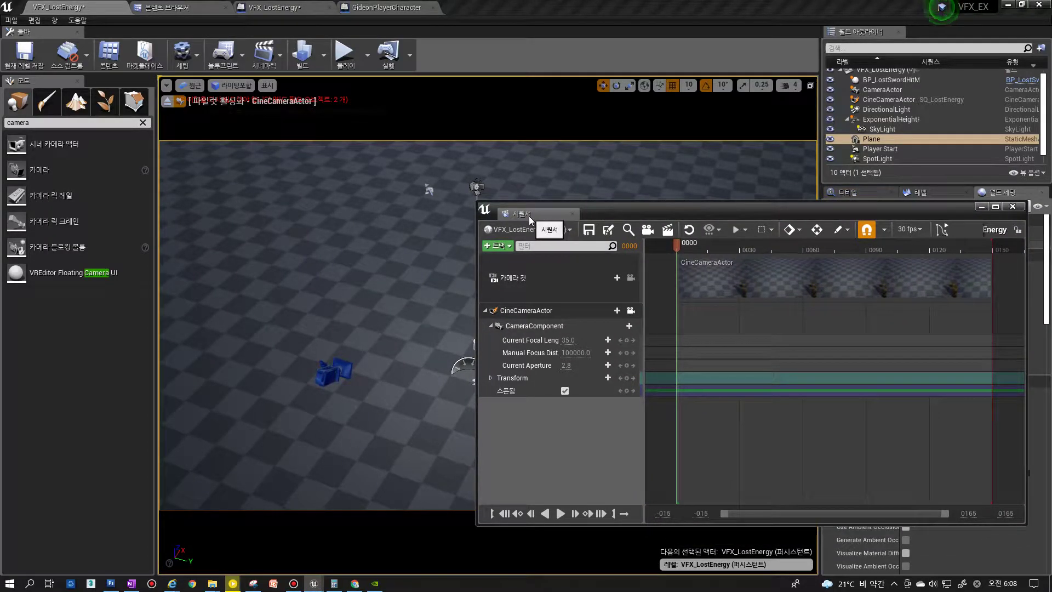
pyautogui.click(871, 99)
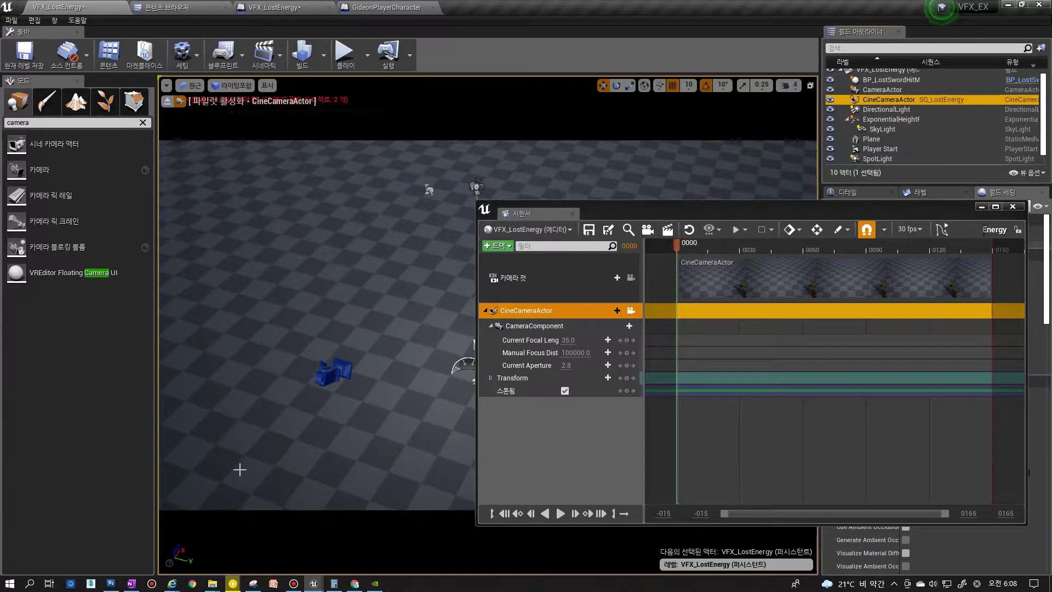
pyautogui.moveTo(865, 214); pyautogui.dragTo(847, 251)
pyautogui.rightClick(877, 101)
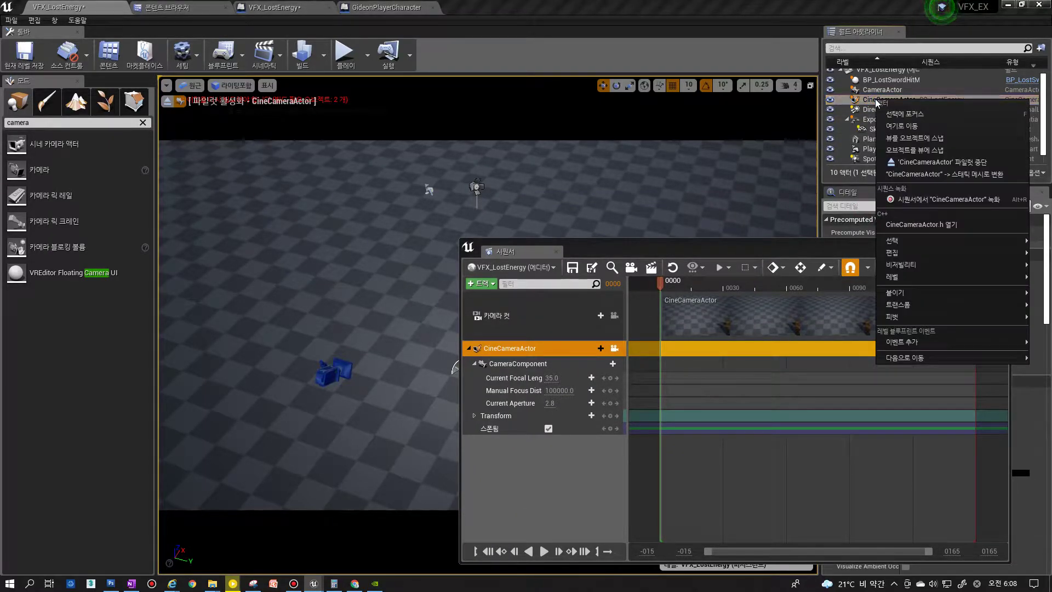
pyautogui.click(870, 104)
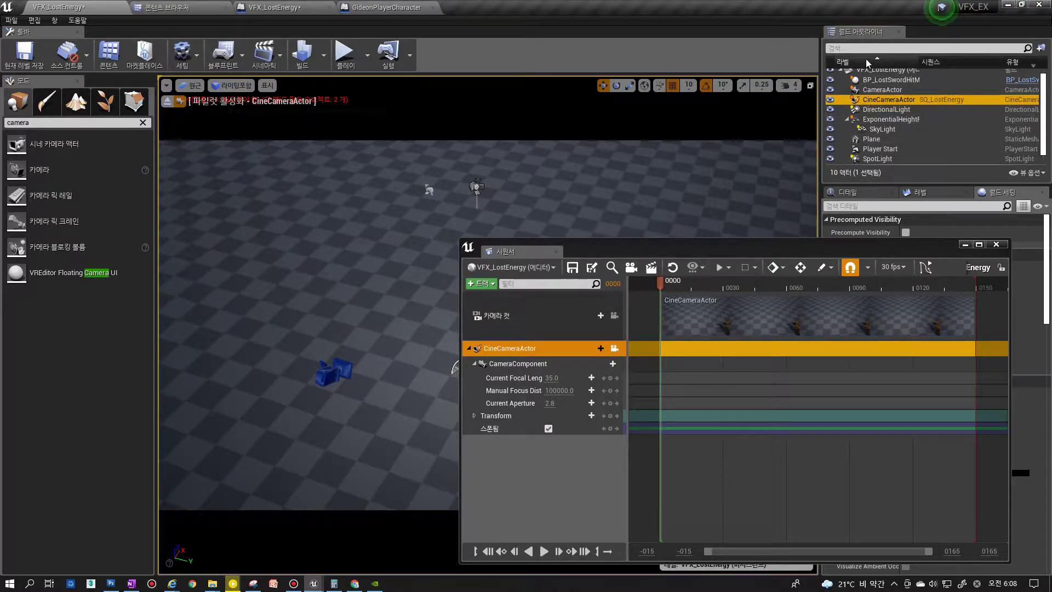
pyautogui.scroll(-1, 932, 110)
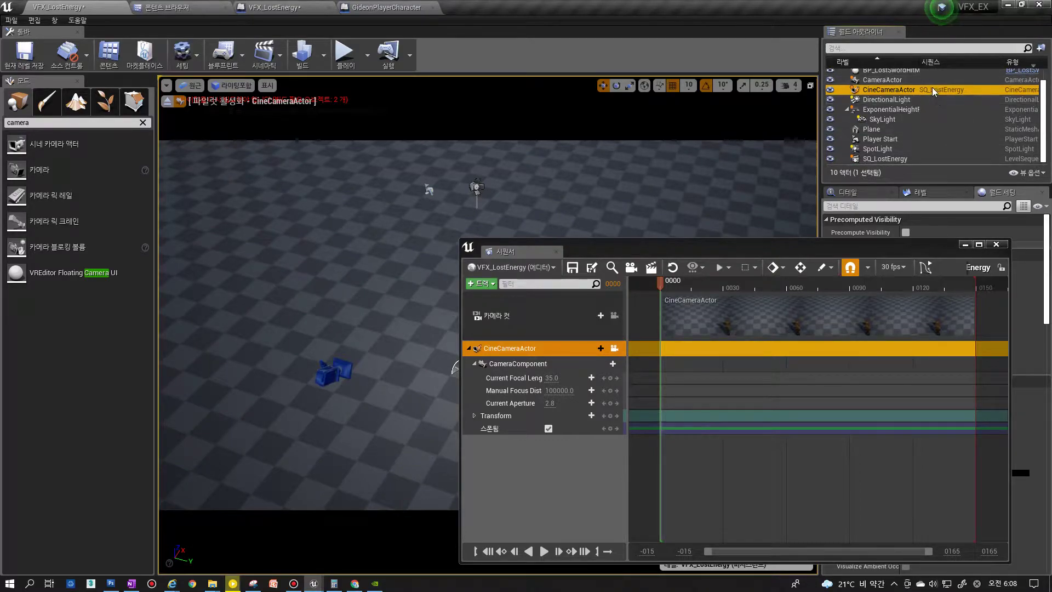
# Close the sequence editor, reopen the existing SQ_LostEnergy sequence, and enlarge its window
pyautogui.click(996, 244)
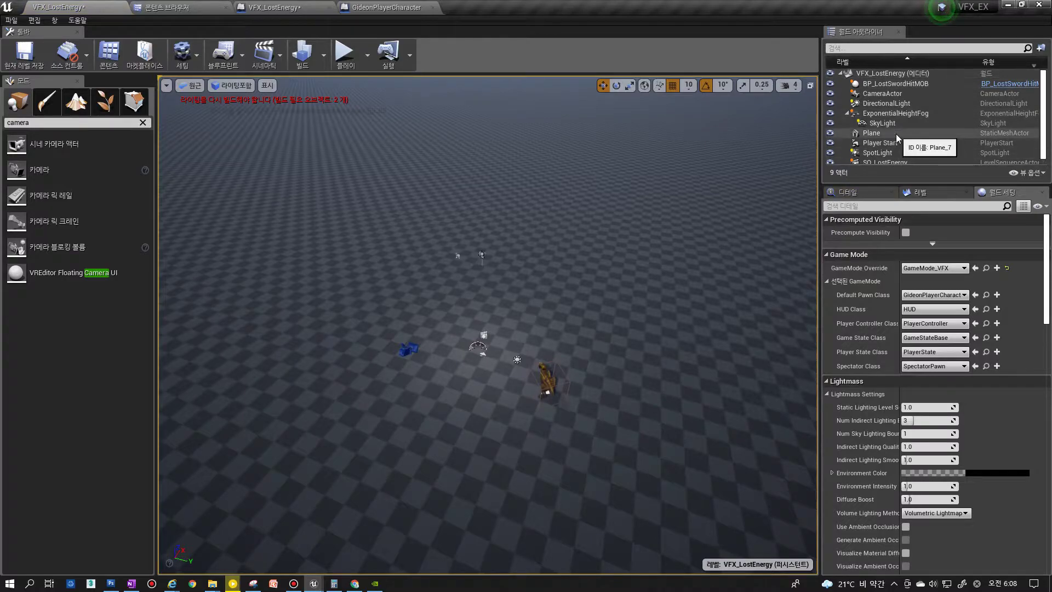
pyautogui.click(264, 54)
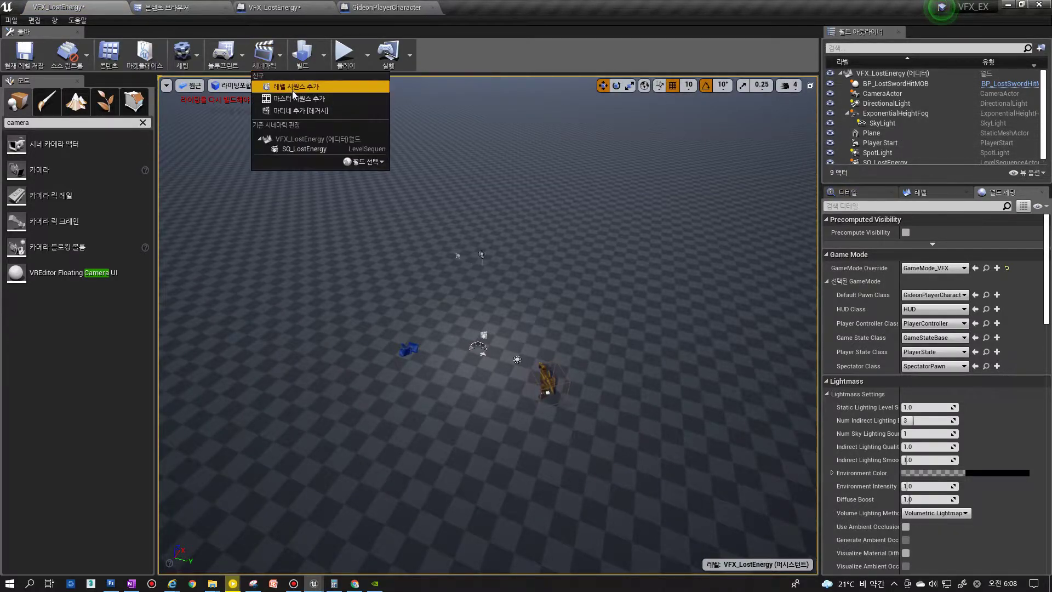
pyautogui.click(299, 150)
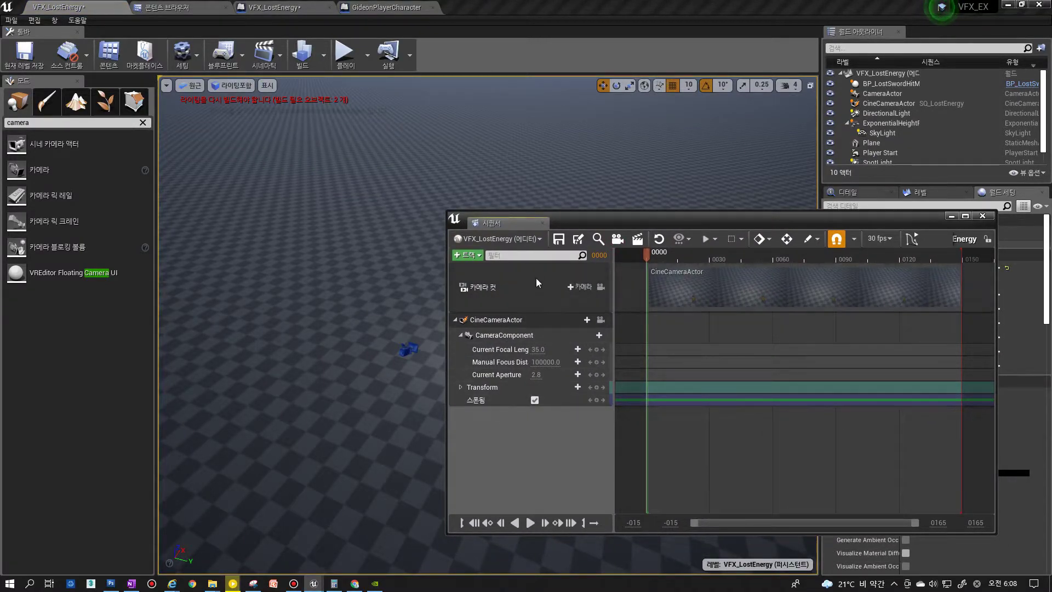
pyautogui.moveTo(587, 223); pyautogui.dragTo(547, 164)
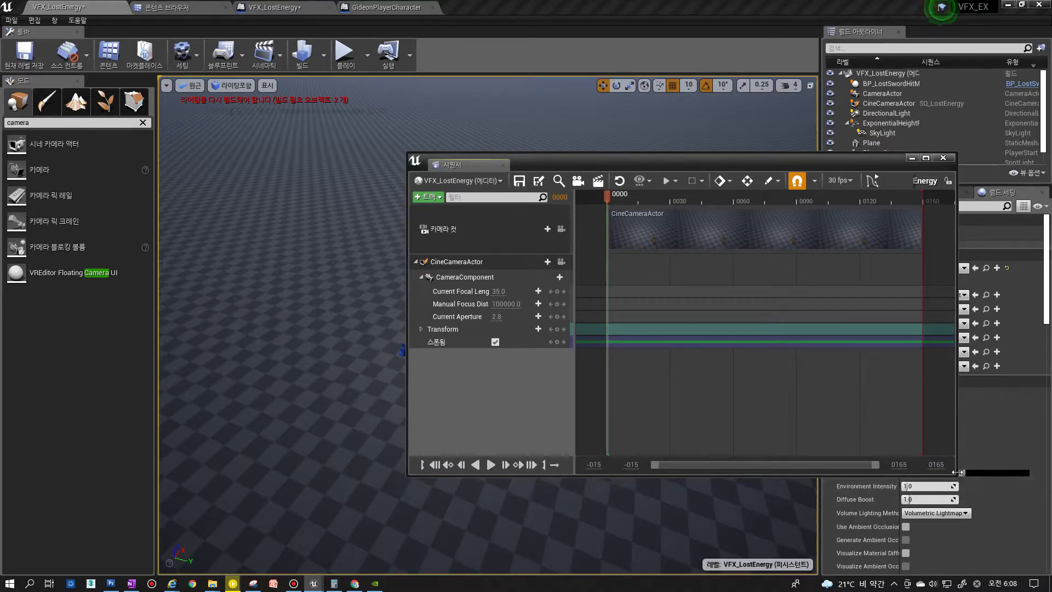
pyautogui.moveTo(957, 476); pyautogui.dragTo(1015, 541)
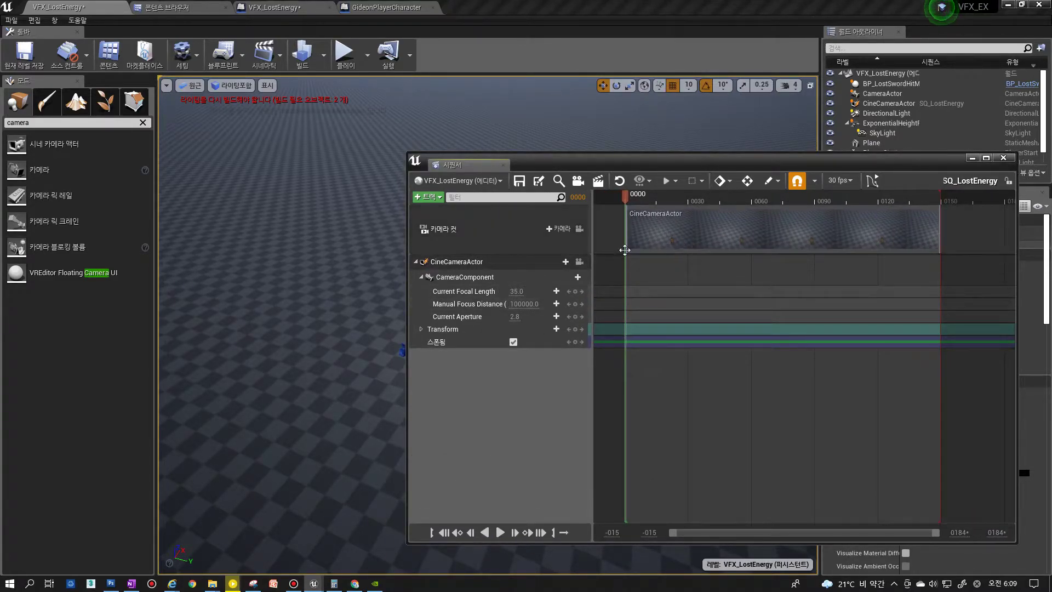
pyautogui.moveTo(589, 168); pyautogui.dragTo(629, 184)
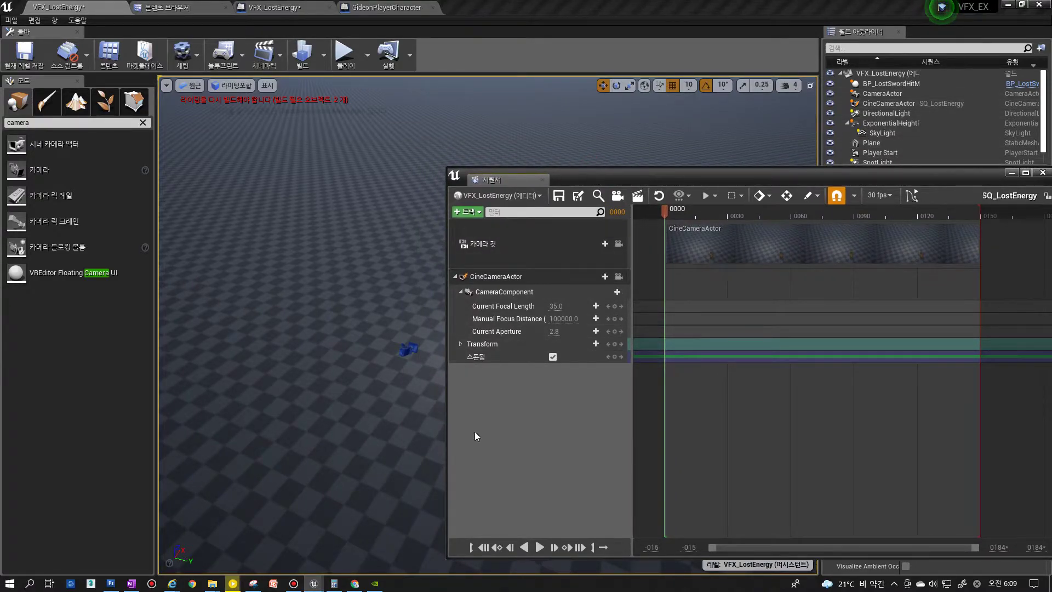
pyautogui.moveTo(635, 182); pyautogui.dragTo(602, 179)
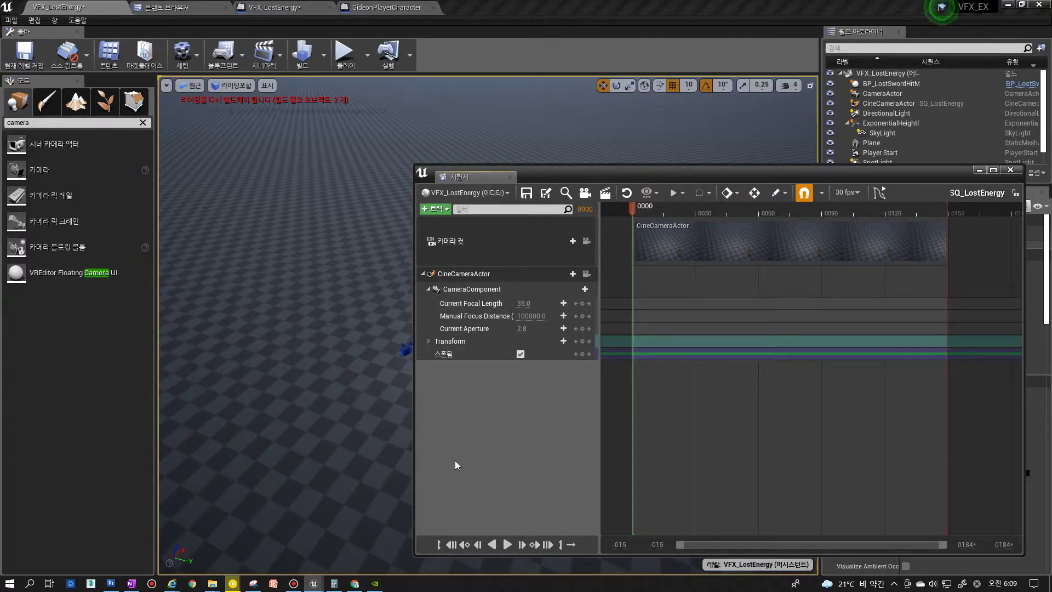
pyautogui.moveTo(639, 168)
pyautogui.mouseDown()
pyautogui.moveTo(663, 167)
pyautogui.moveTo(631, 166)
pyautogui.mouseUp()
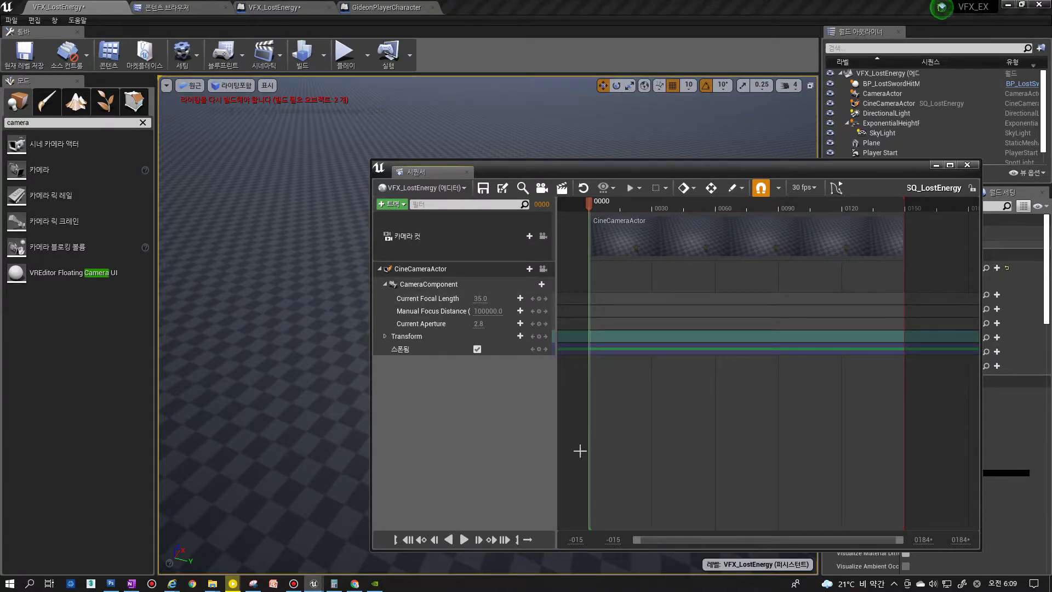
pyautogui.moveTo(524, 172); pyautogui.dragTo(545, 136)
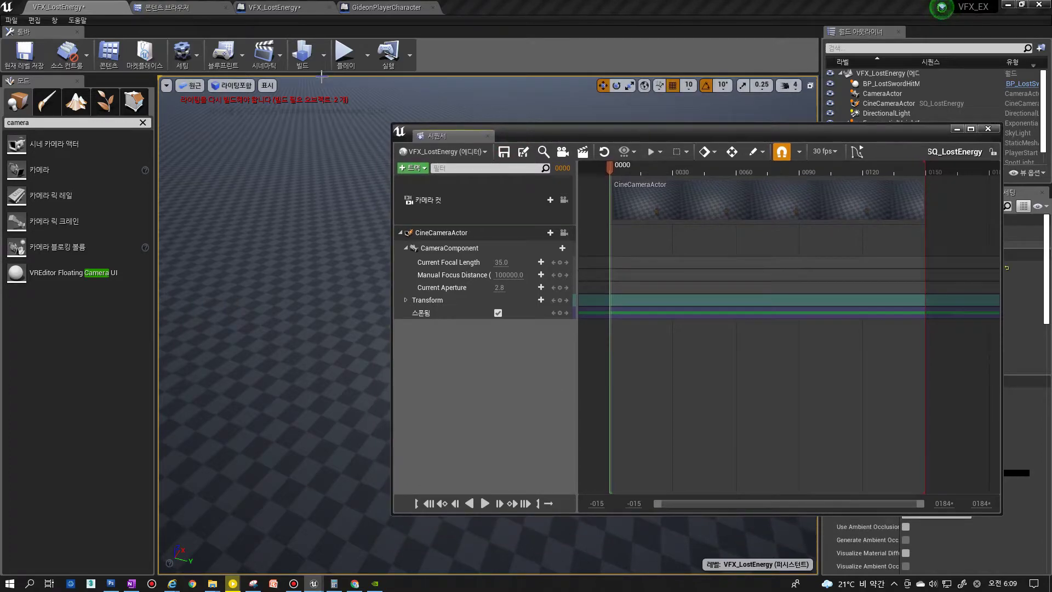
# Find the montage assigned to the Energy_01 node in the GideonPlayerCharacter event graph and open Energy_Montage, pausing its preview
pyautogui.click(387, 7)
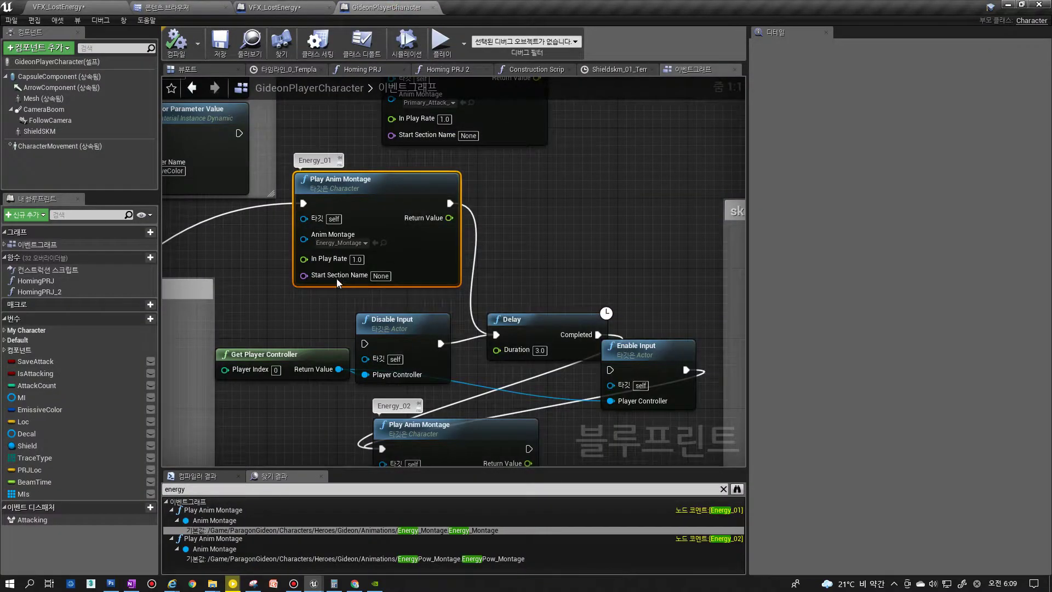
pyautogui.moveTo(231, 248); pyautogui.dragTo(364, 286, button='right')
pyautogui.click(515, 282)
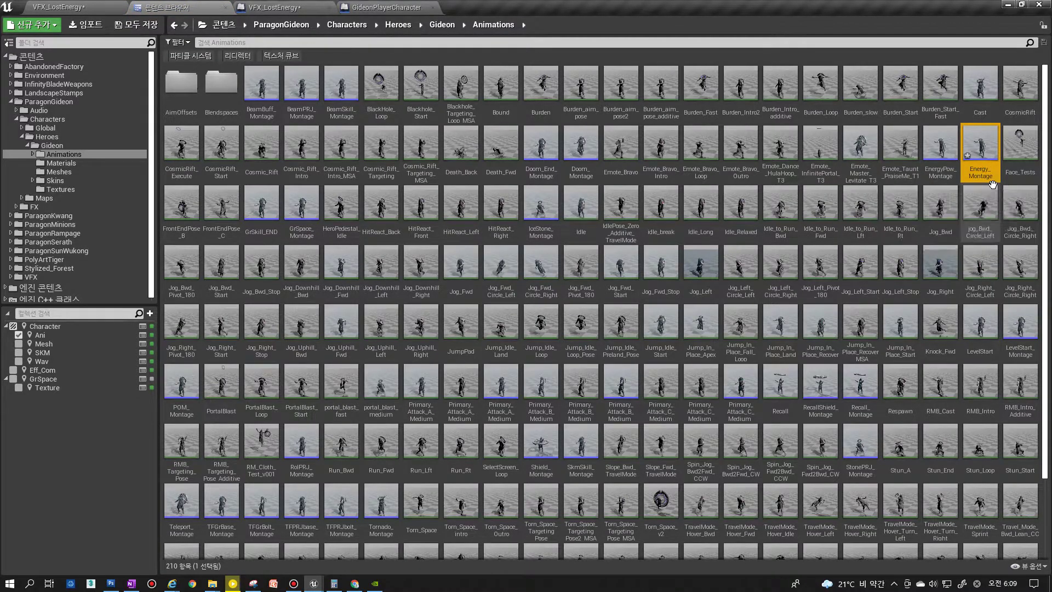
pyautogui.click(983, 163)
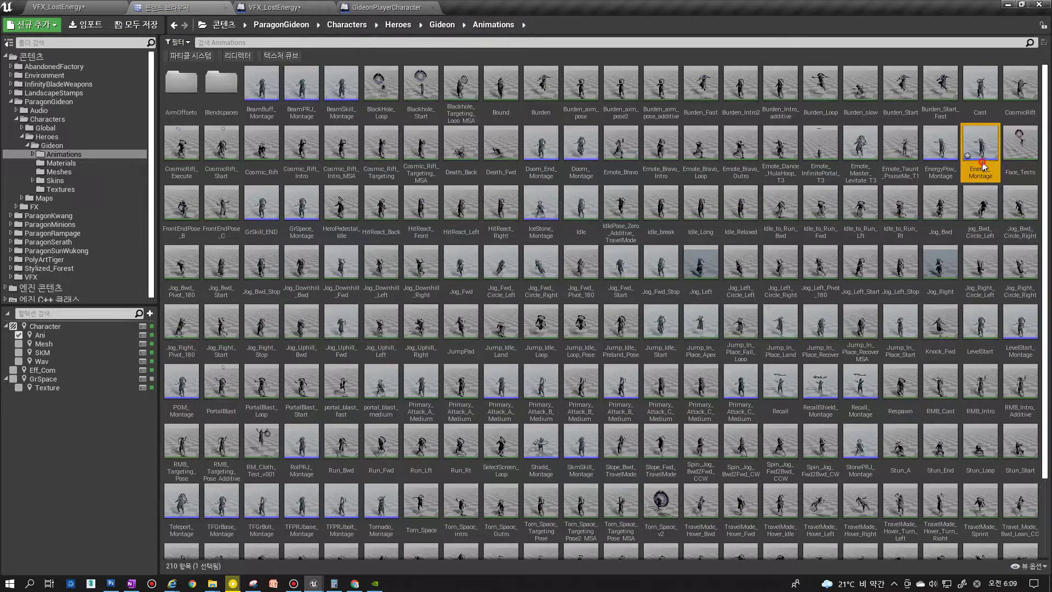
pyautogui.doubleClick(983, 166)
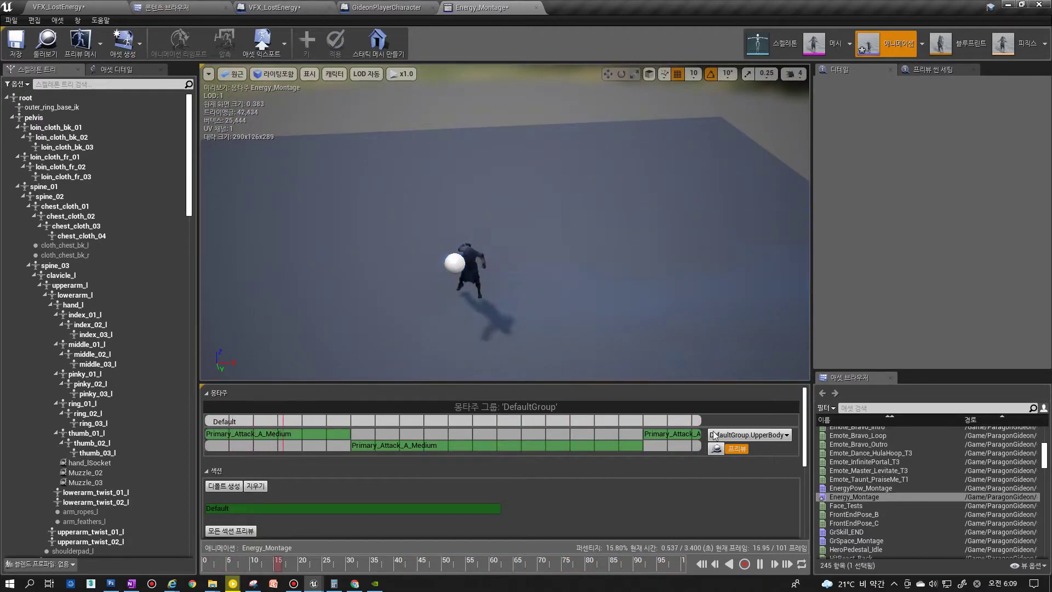
pyautogui.click(760, 564)
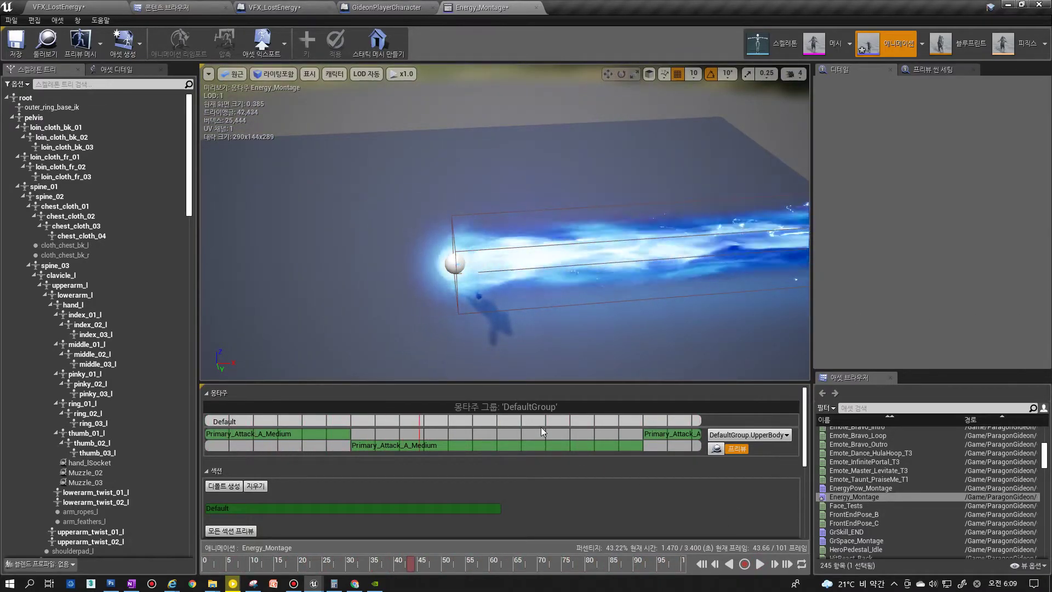
# Examine the middle and final animation segments of Energy_Montage and its element timing and notify tracks
pyautogui.click(272, 8)
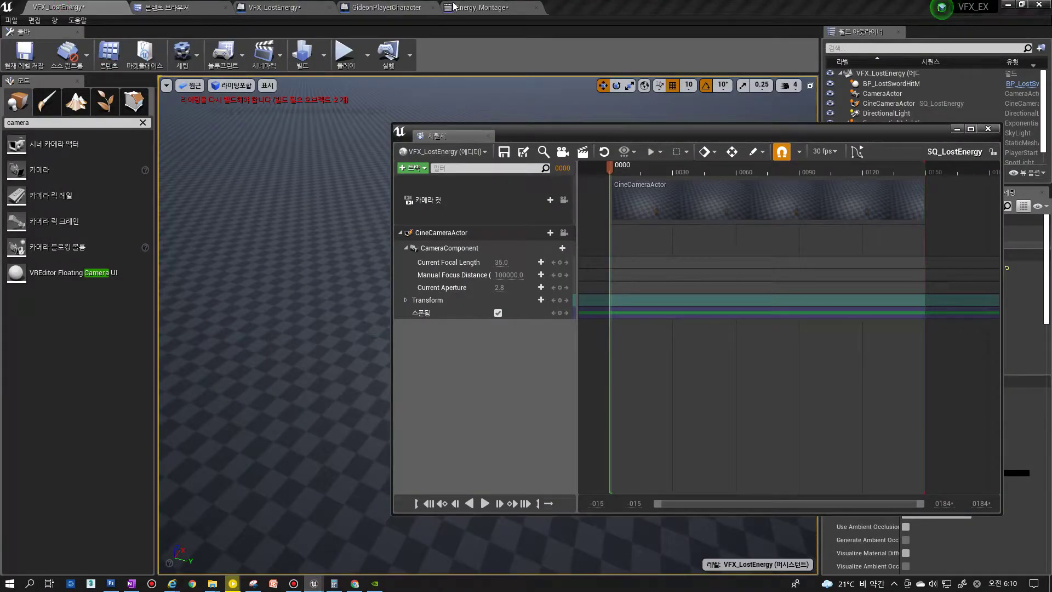
pyautogui.click(453, 7)
pyautogui.moveTo(805, 434)
pyautogui.mouseDown()
pyautogui.moveTo(805, 505)
pyautogui.moveTo(798, 433)
pyautogui.mouseUp()
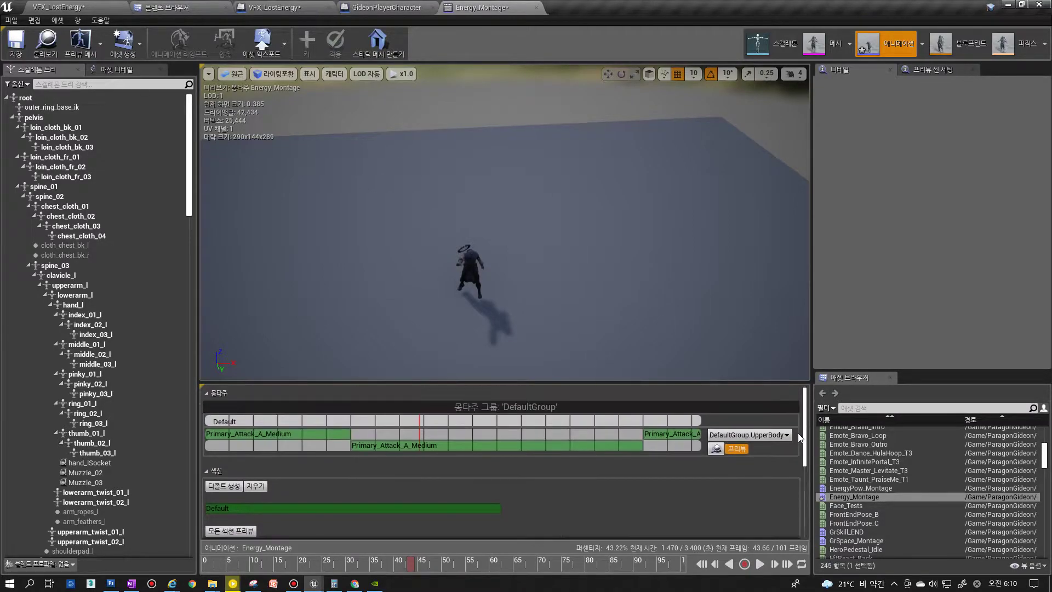
pyautogui.click(426, 447)
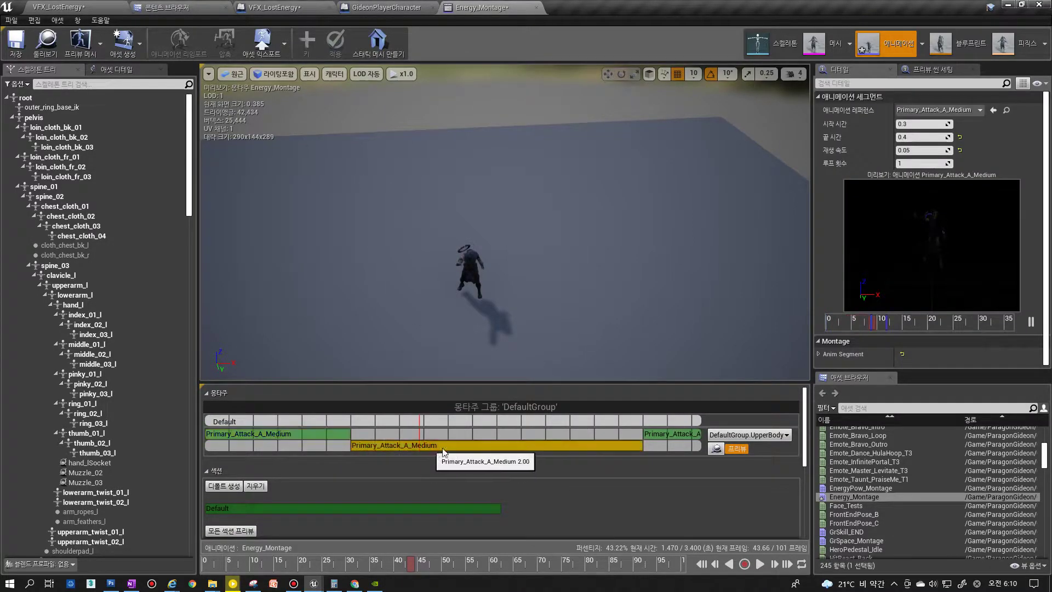
pyautogui.click(694, 437)
pyautogui.scroll(-5, 804, 448)
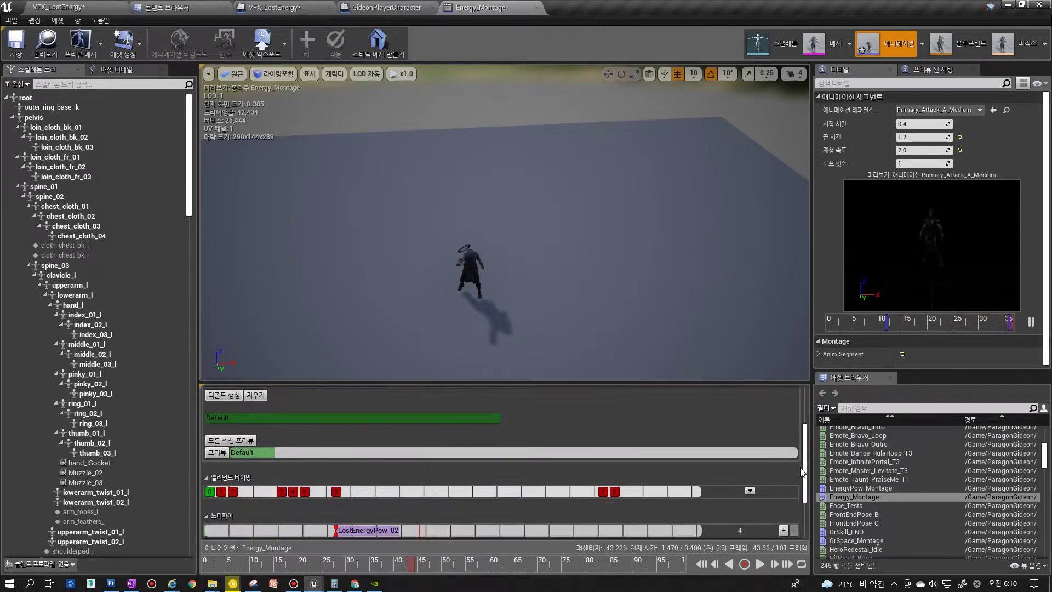
pyautogui.click(274, 7)
pyautogui.click(386, 7)
pyautogui.click(482, 7)
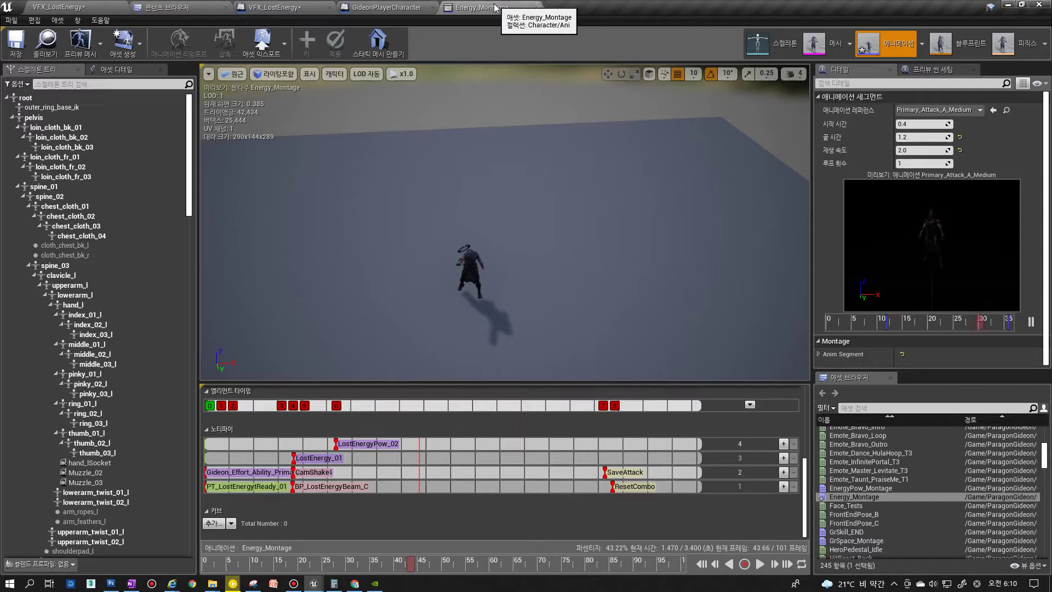
# Open the source animation Primary_Attack_A_Medium from the first segment of Energy_Montage and play it
pyautogui.click(165, 8)
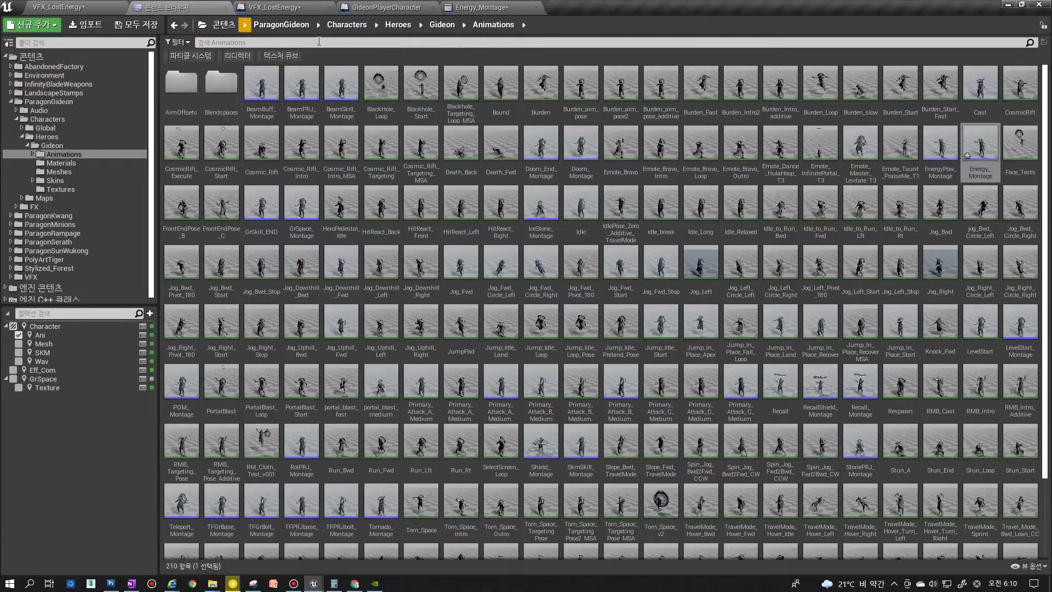
pyautogui.doubleClick(980, 143)
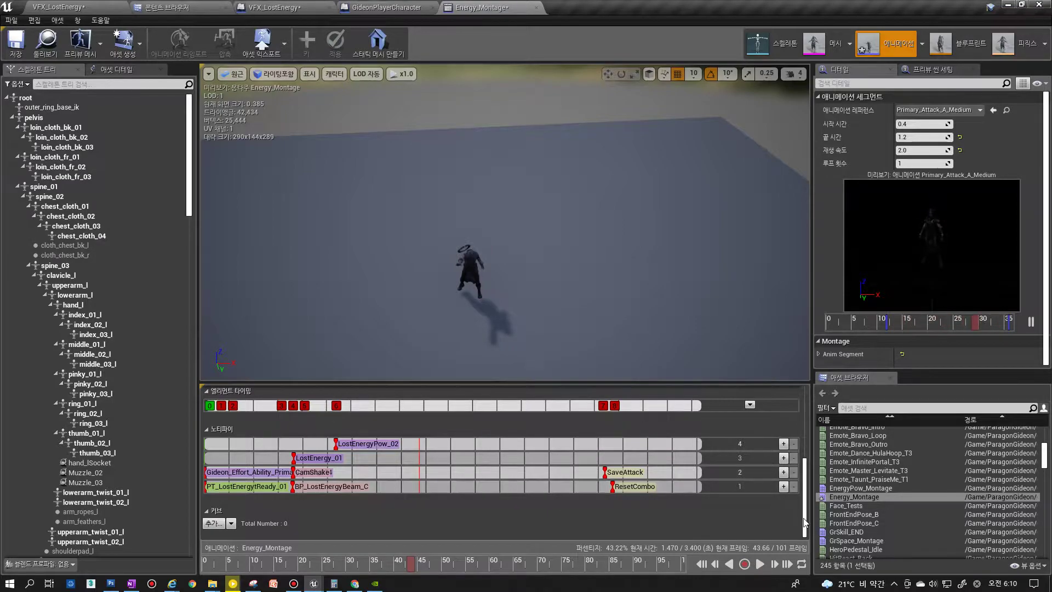
pyautogui.scroll(5, 522, 465)
pyautogui.rightClick(279, 433)
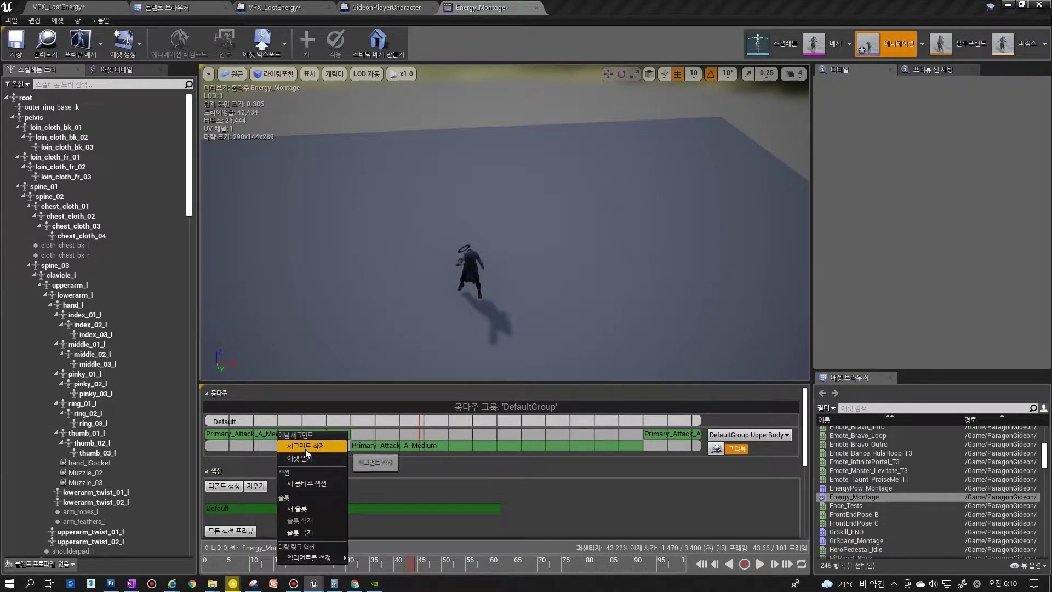
pyautogui.click(315, 462)
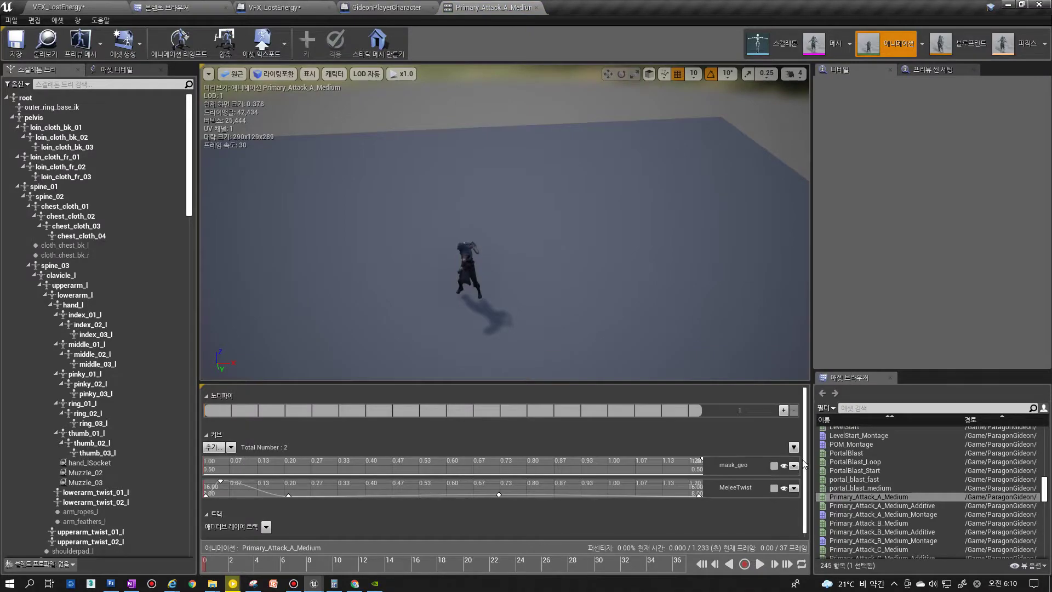
pyautogui.scroll(-1, 807, 486)
pyautogui.click(760, 564)
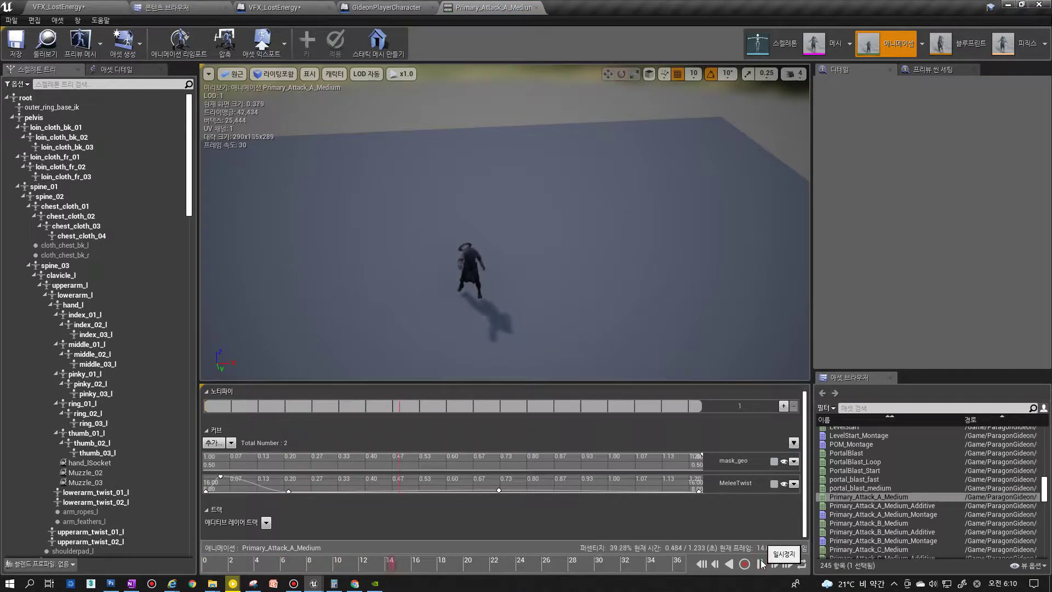
# Locate Primary_Attack_A_Medium in the Gideon Animations folder and create an anim composite from it
pyautogui.rightClick(860, 497)
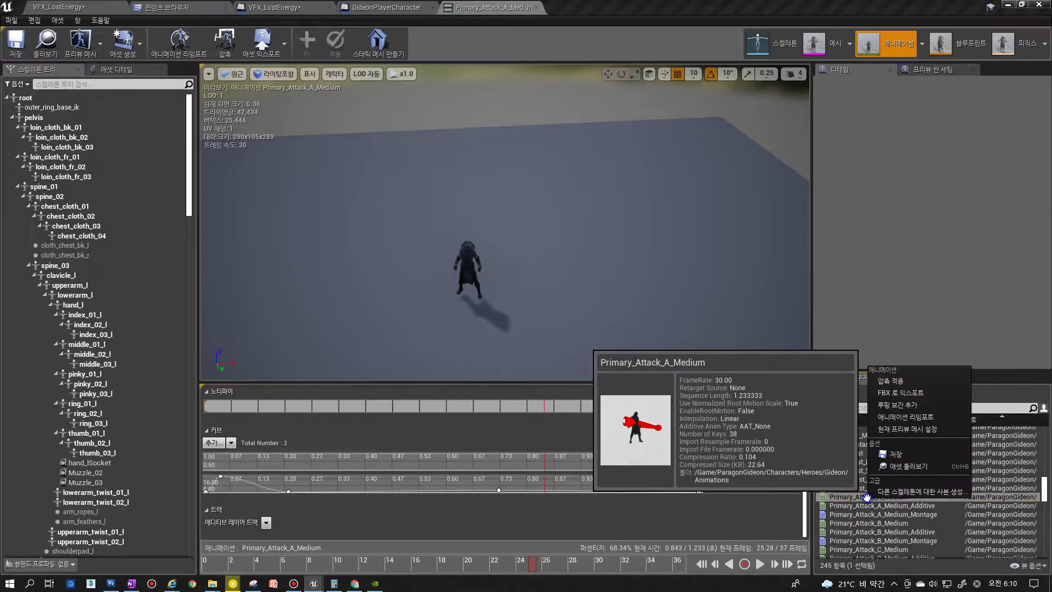
pyautogui.click(908, 466)
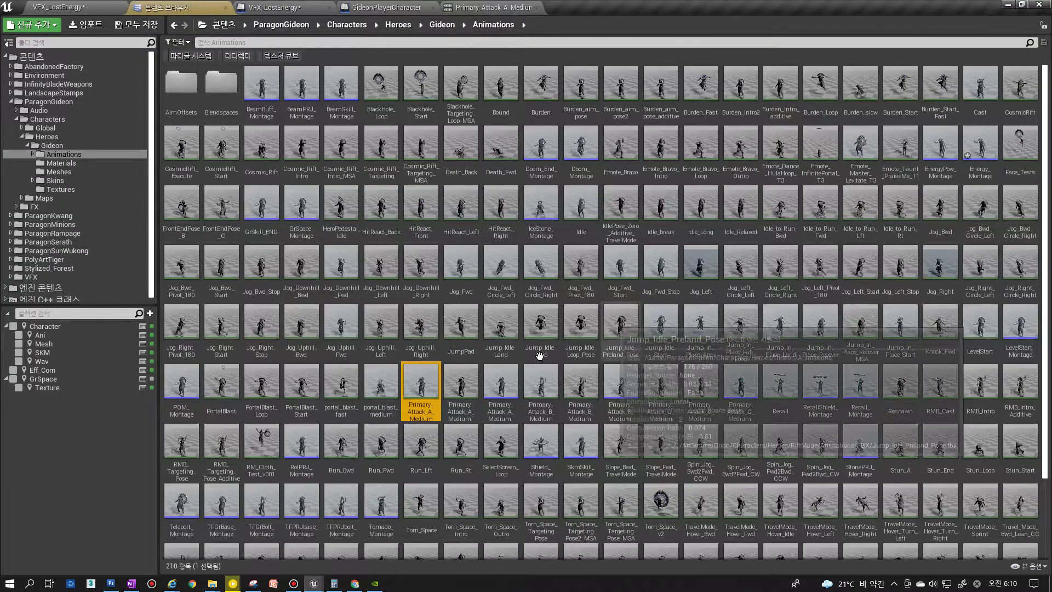
pyautogui.rightClick(421, 384)
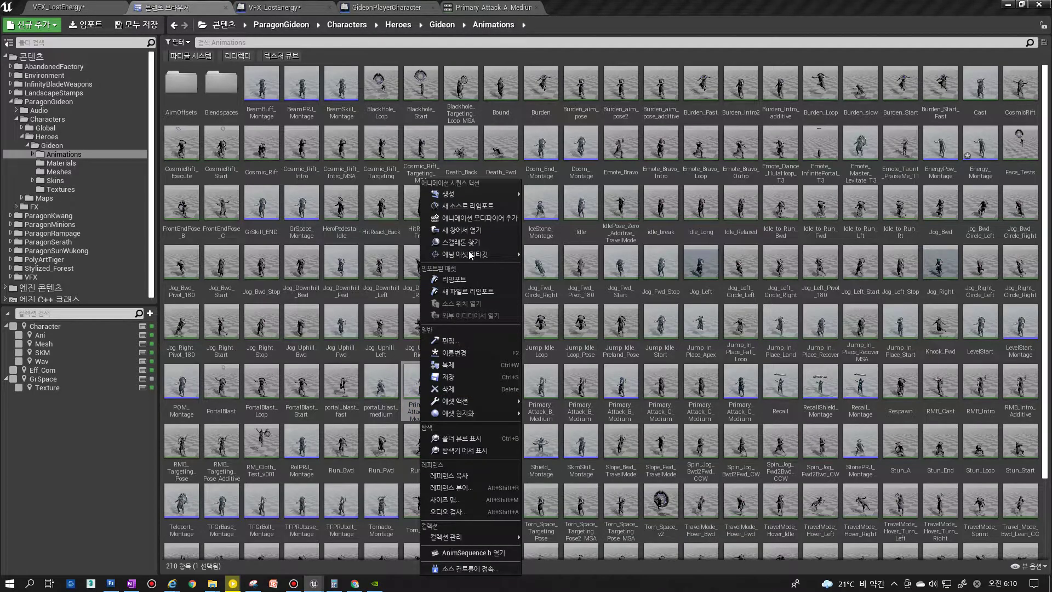
pyautogui.moveTo(486, 194)
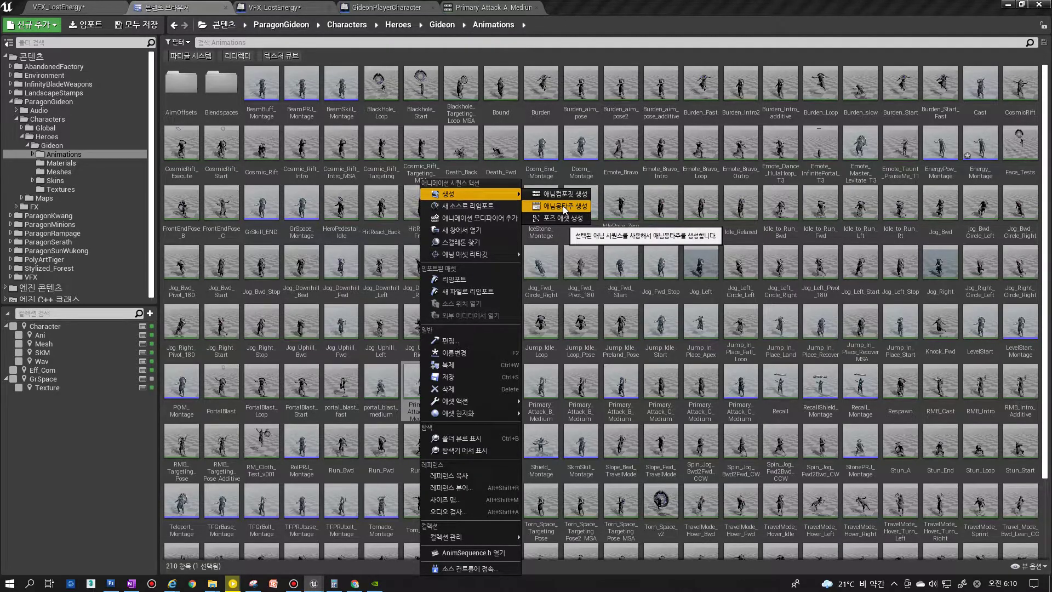
pyautogui.click(561, 194)
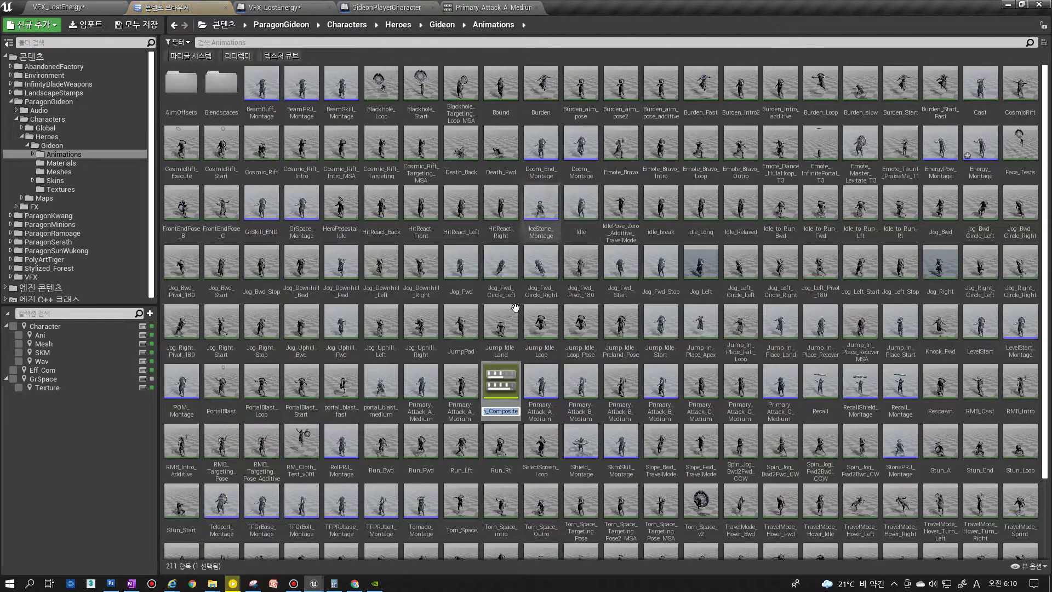
pyautogui.press('Return')
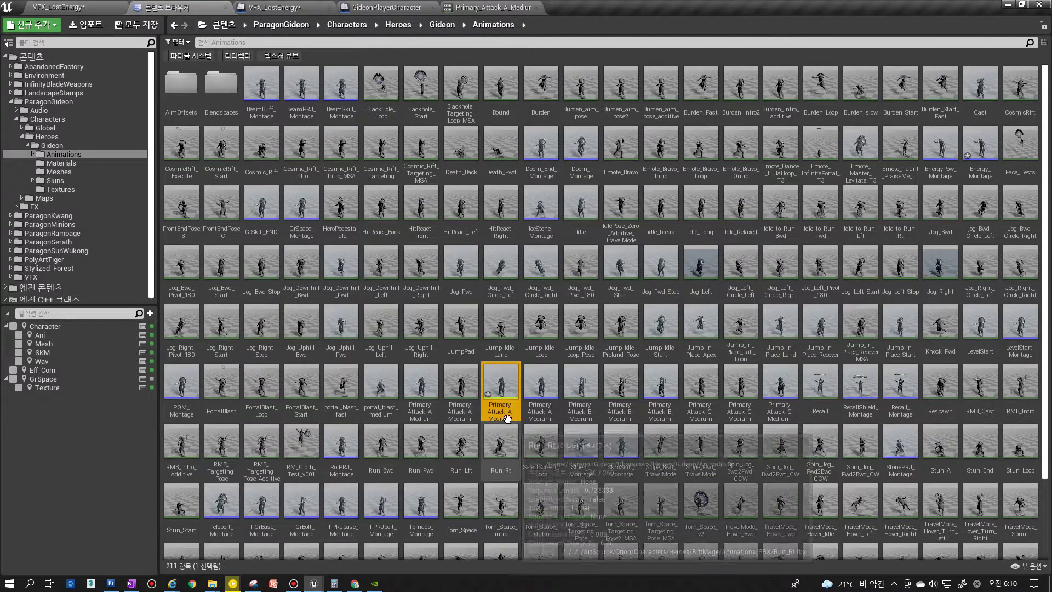
# Rename the new anim composite Test_01 and open it for editing
pyautogui.press('F2')
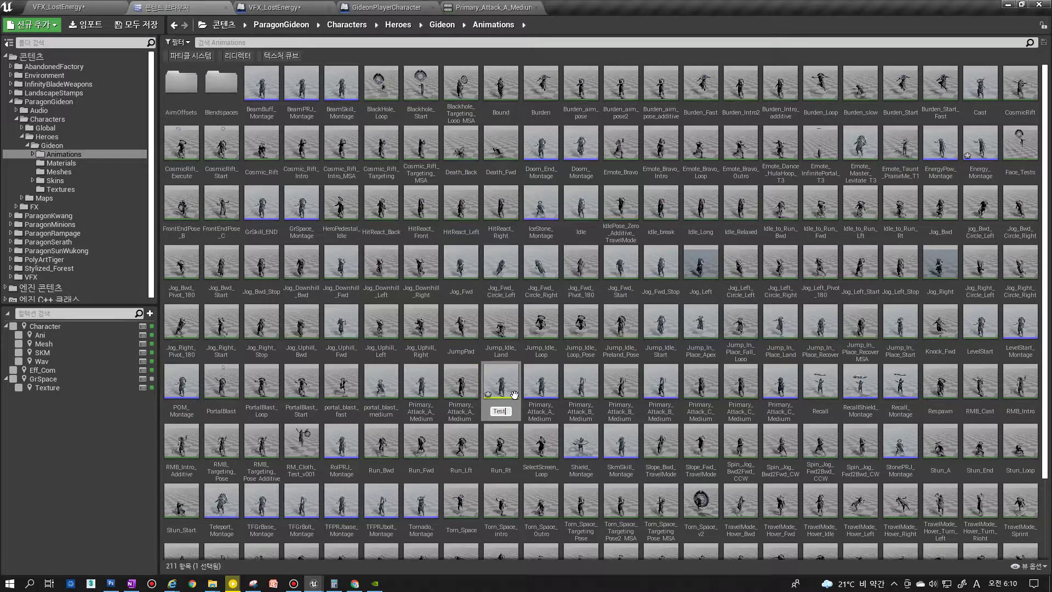
pyautogui.write('Test_01')
pyautogui.press('Return')
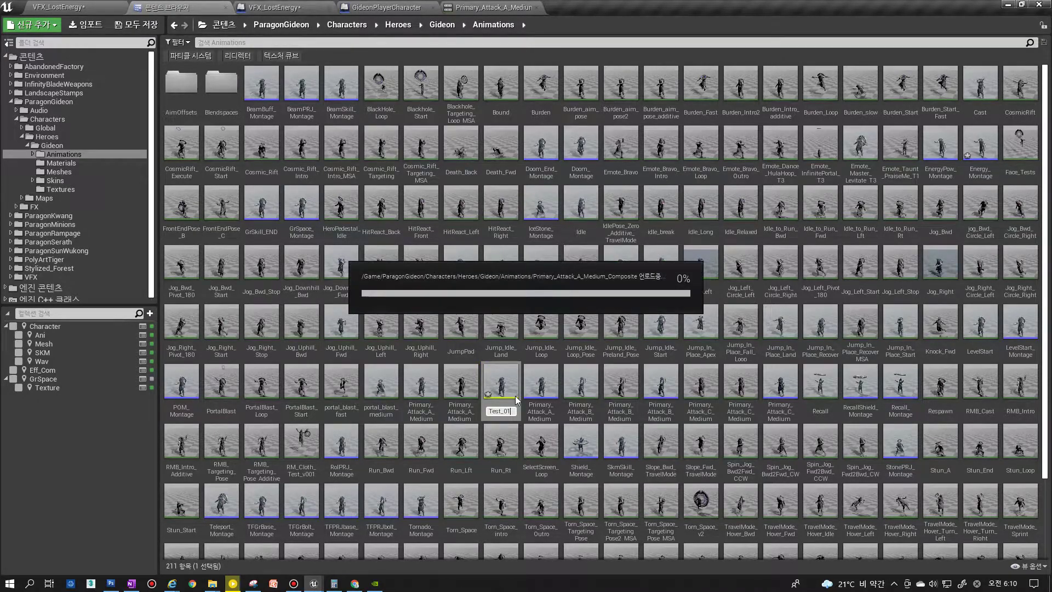
pyautogui.doubleClick(225, 515)
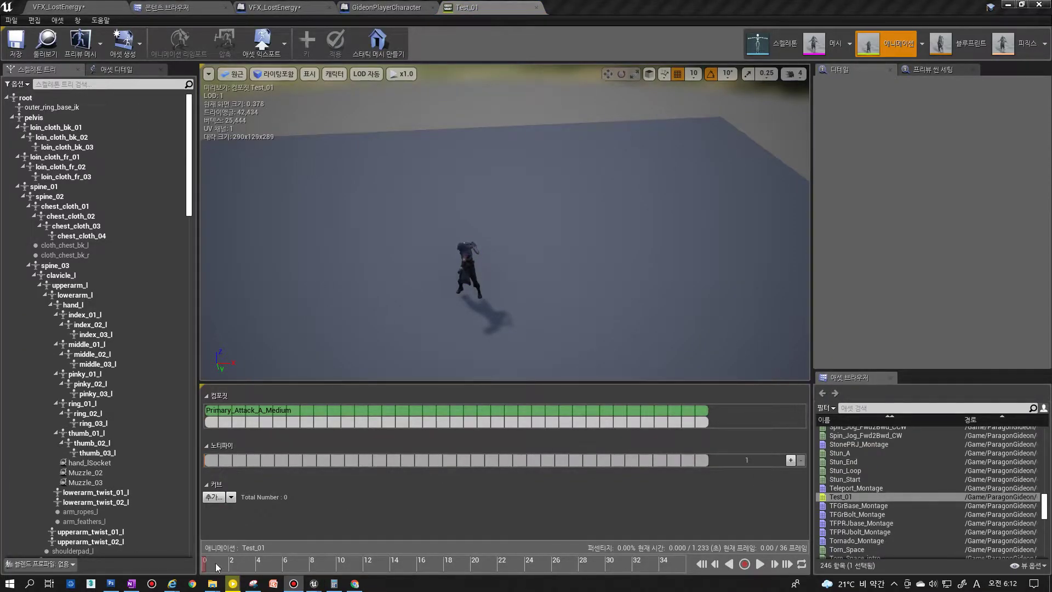
# Preview the Test_01 composite by playing it, then return the playhead to the start
pyautogui.click(220, 564)
pyautogui.click(760, 564)
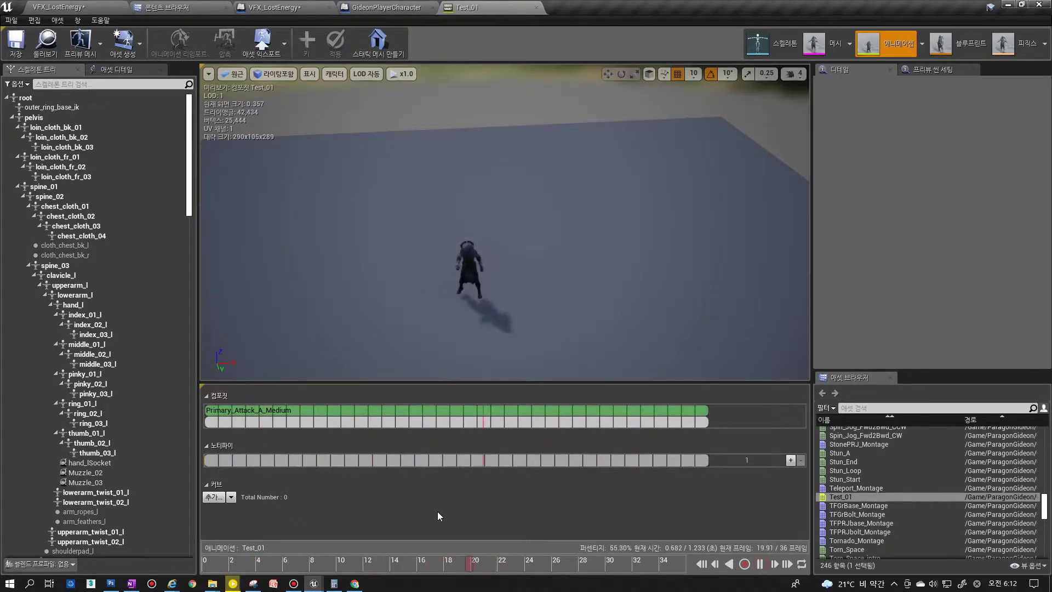
pyautogui.click(761, 564)
pyautogui.moveTo(265, 559); pyautogui.dragTo(207, 563)
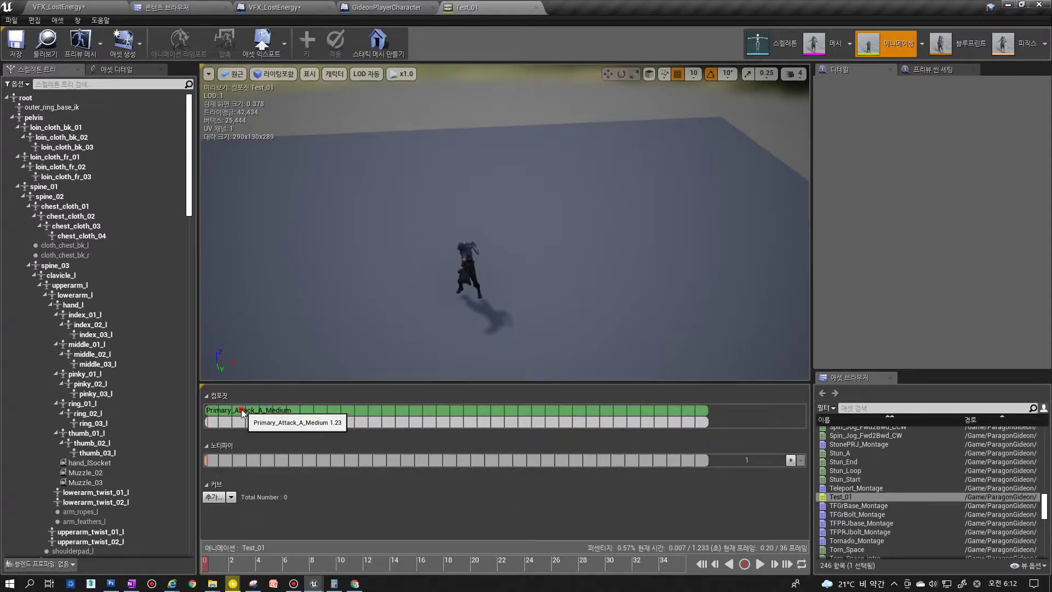
# Set the end time of the Primary_Attack_A_Medium segment in Test_01 to 0.45 and scrub through the shortened animation
pyautogui.click(241, 409)
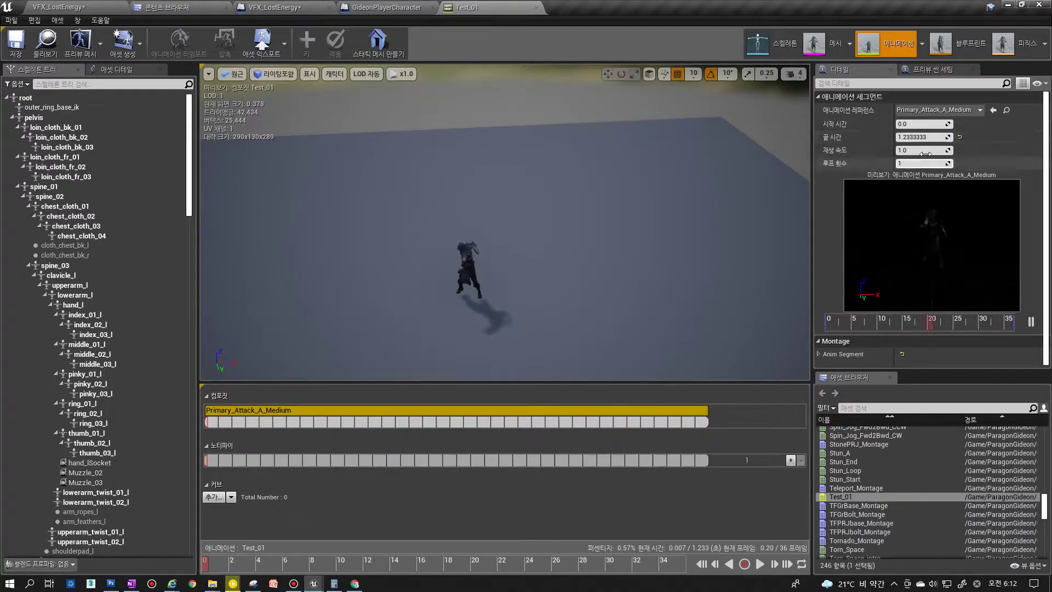
pyautogui.click(921, 137)
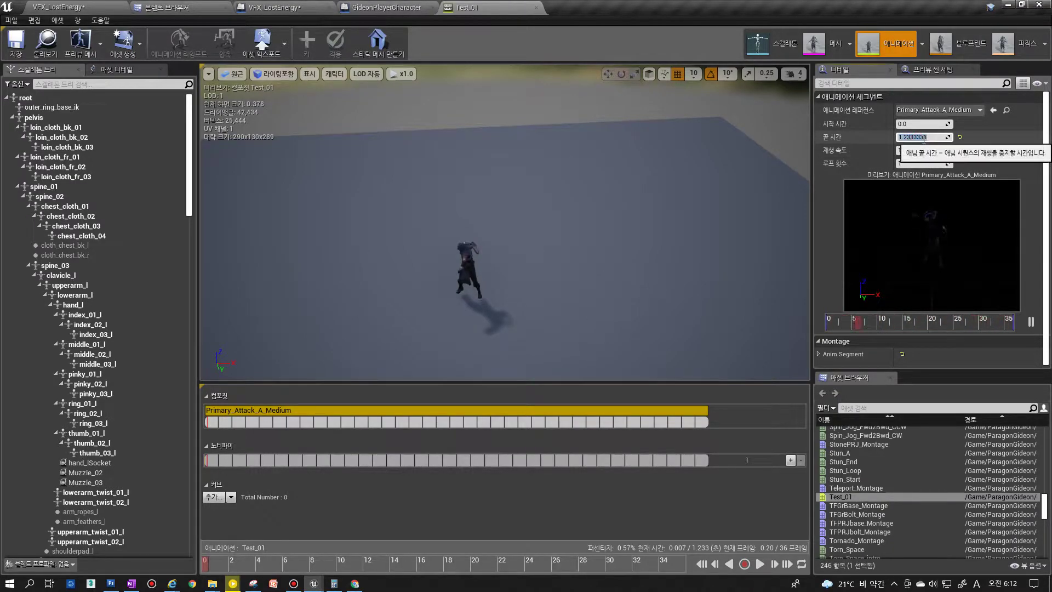
pyautogui.write('.45')
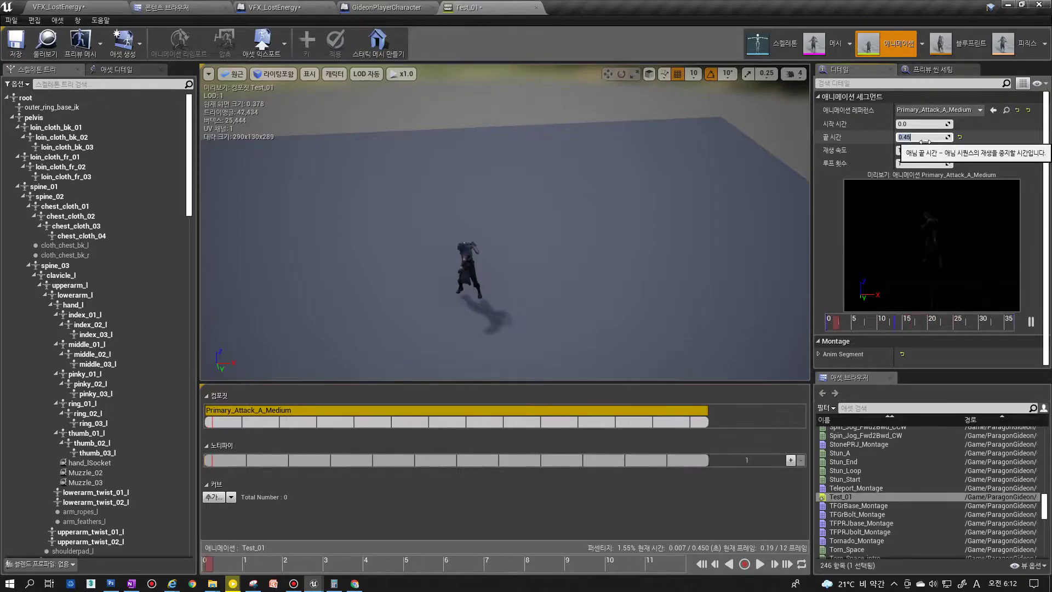
pyautogui.press('Return')
pyautogui.moveTo(225, 566); pyautogui.dragTo(666, 553)
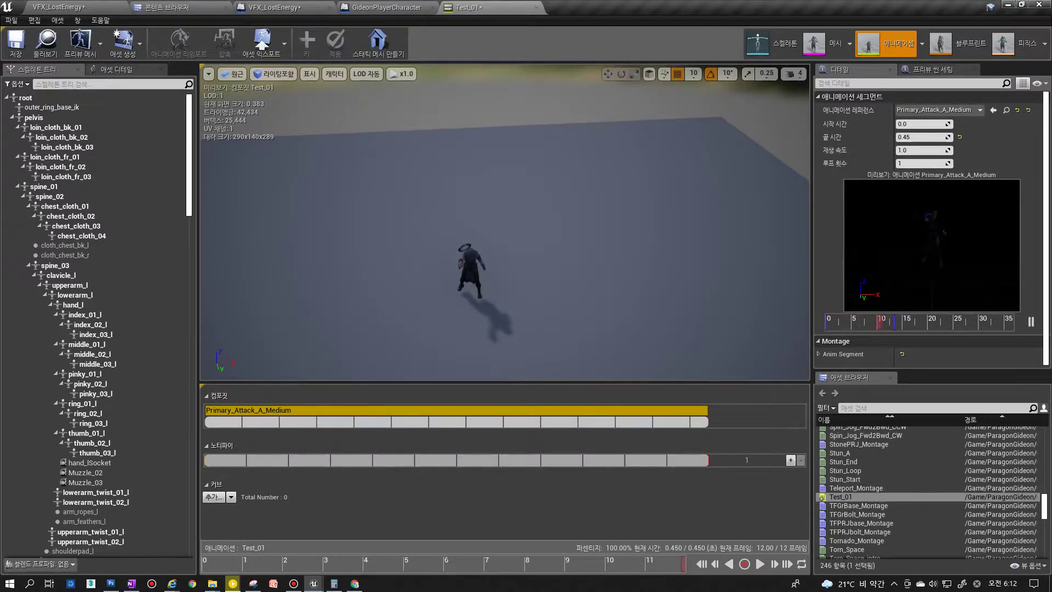
# Find Primary_Attack_A_Medium among the skeleton's animations and append it as a second segment at the end of Test_01
pyautogui.moveTo(1044, 507); pyautogui.dragTo(1044, 554)
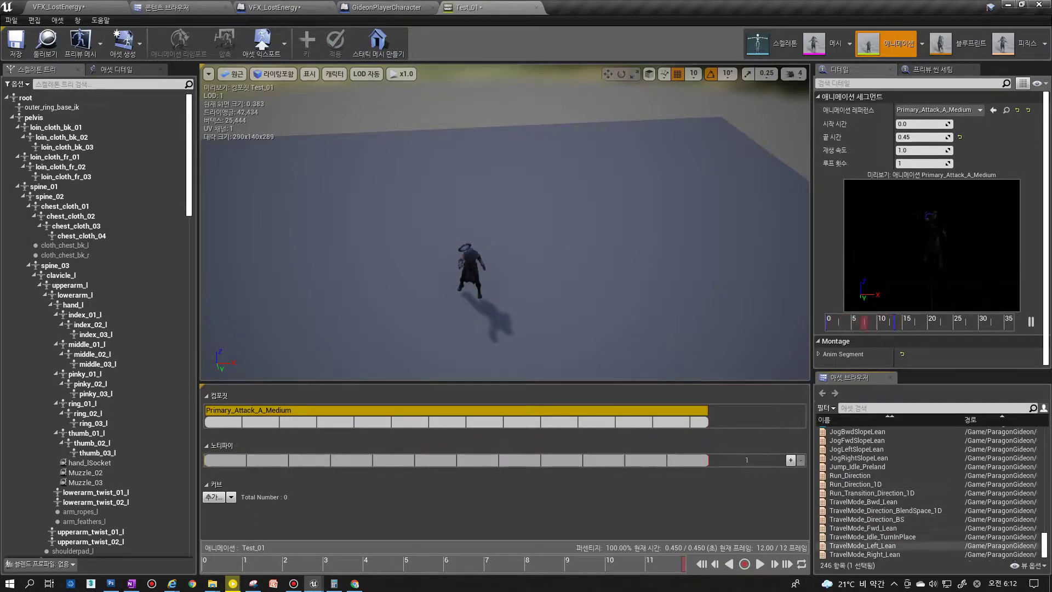
pyautogui.moveTo(1044, 548); pyautogui.dragTo(1043, 494)
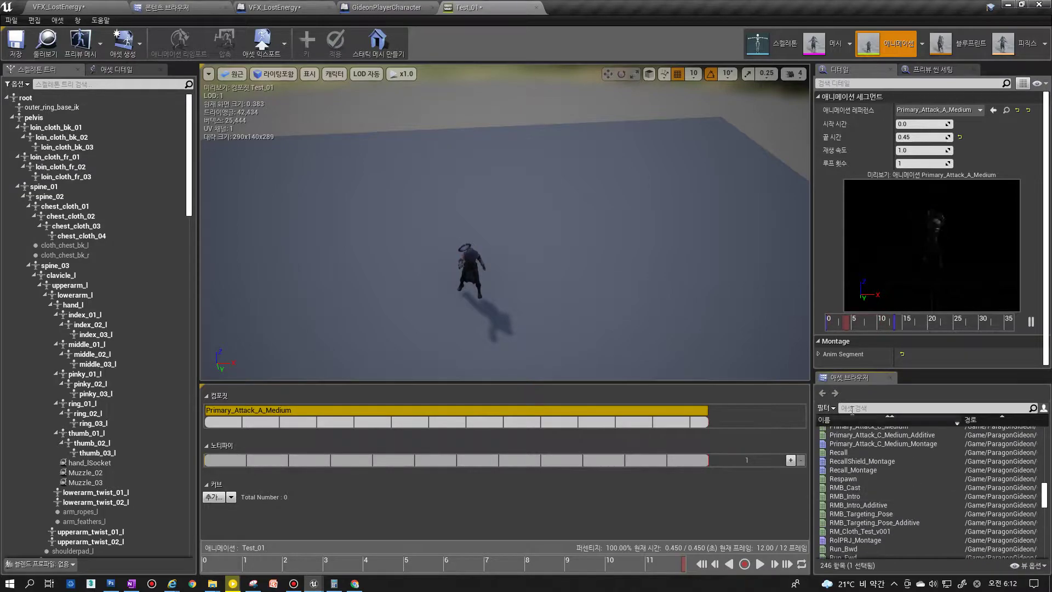
pyautogui.click(871, 435)
pyautogui.scroll(3, 903, 471)
pyautogui.moveTo(872, 443); pyautogui.dragTo(680, 415)
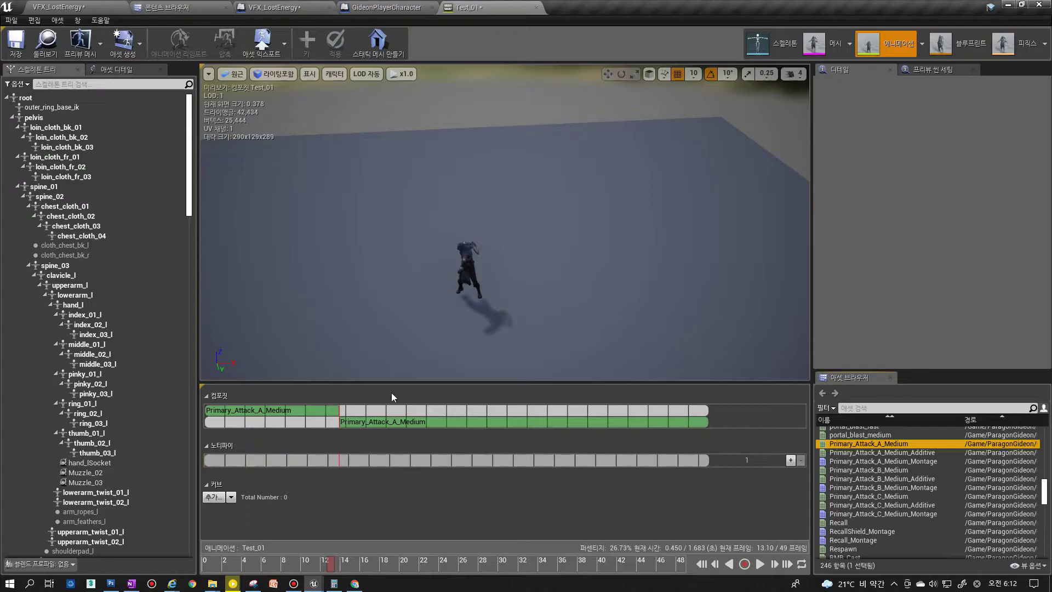
# Check the two Test_01 segments around their junction and set the first segment's end time to 0.4
pyautogui.moveTo(345, 548)
pyautogui.mouseDown()
pyautogui.moveTo(221, 549)
pyautogui.moveTo(347, 551)
pyautogui.mouseUp()
pyautogui.click(367, 424)
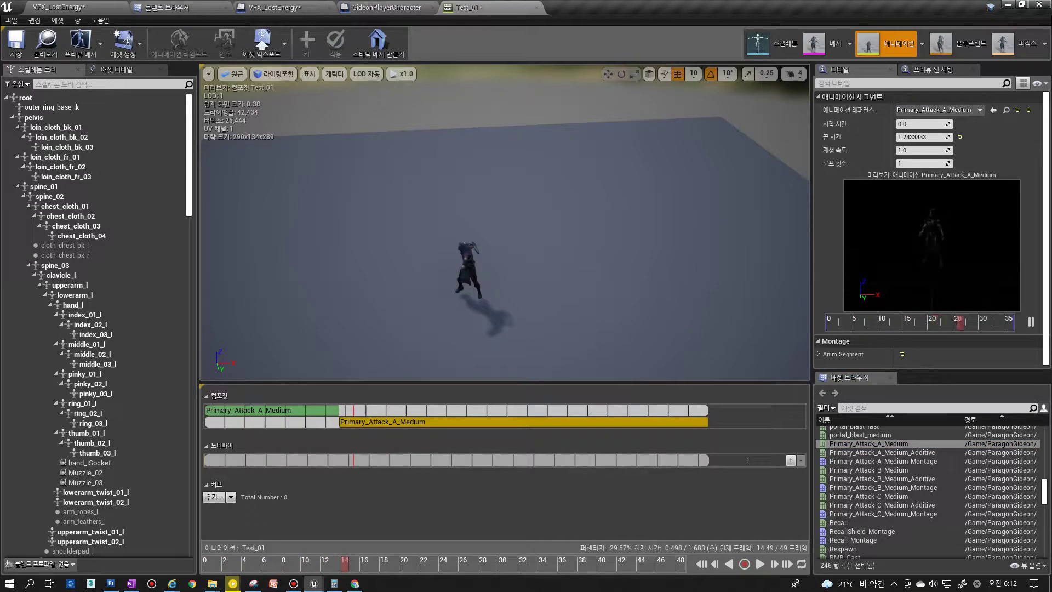
pyautogui.click(926, 124)
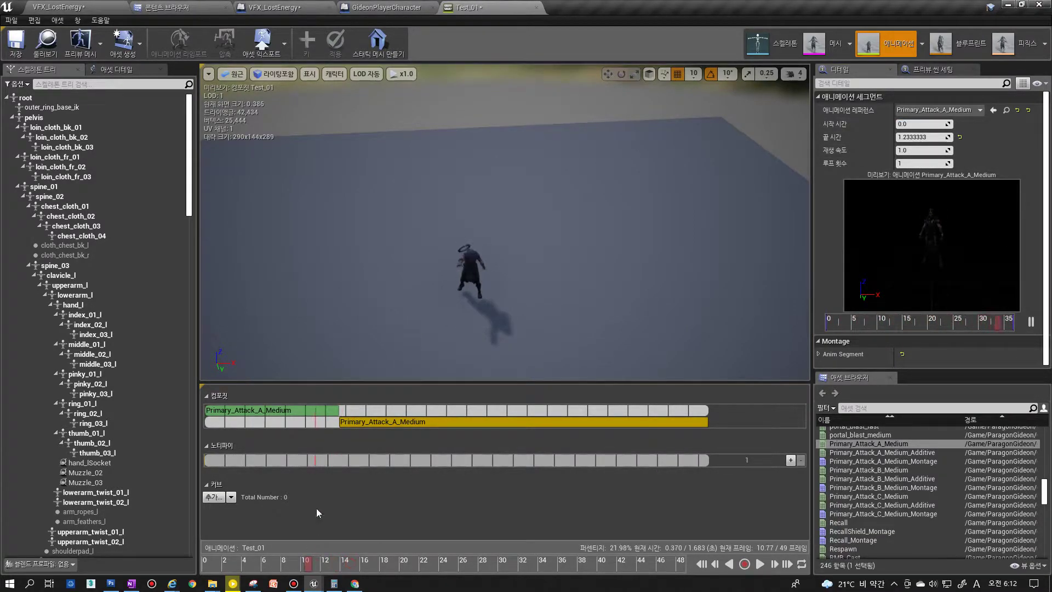
pyautogui.click(307, 411)
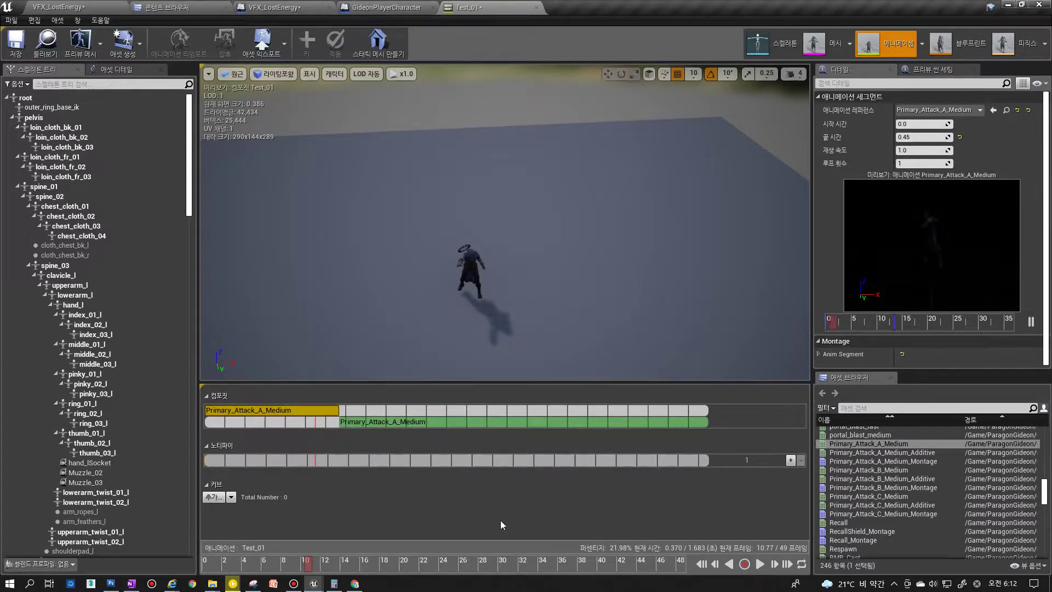
pyautogui.click(438, 422)
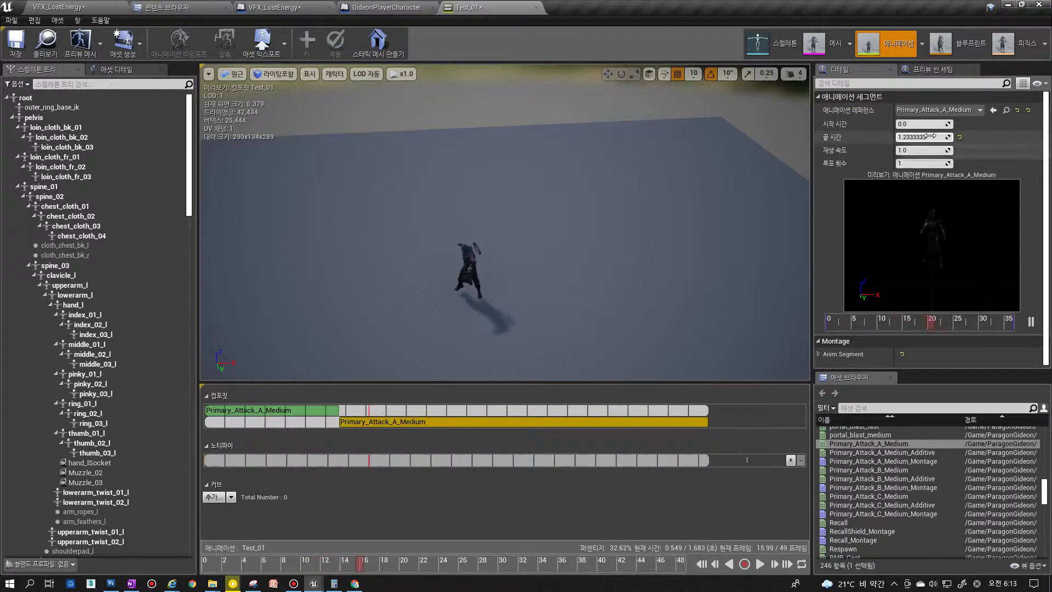
pyautogui.click(316, 410)
pyautogui.moveTo(338, 568)
pyautogui.mouseDown()
pyautogui.moveTo(308, 565)
pyautogui.moveTo(351, 560)
pyautogui.mouseUp()
pyautogui.click(926, 137)
pyautogui.write('0.4')
pyautogui.press('Return')
# Set the second Primary_Attack_A_Medium segment's start time to 0.4 and its end time to 0.45
pyautogui.click(395, 423)
pyautogui.click(921, 123)
pyautogui.write('0.4')
pyautogui.press('Return')
pyautogui.click(928, 136)
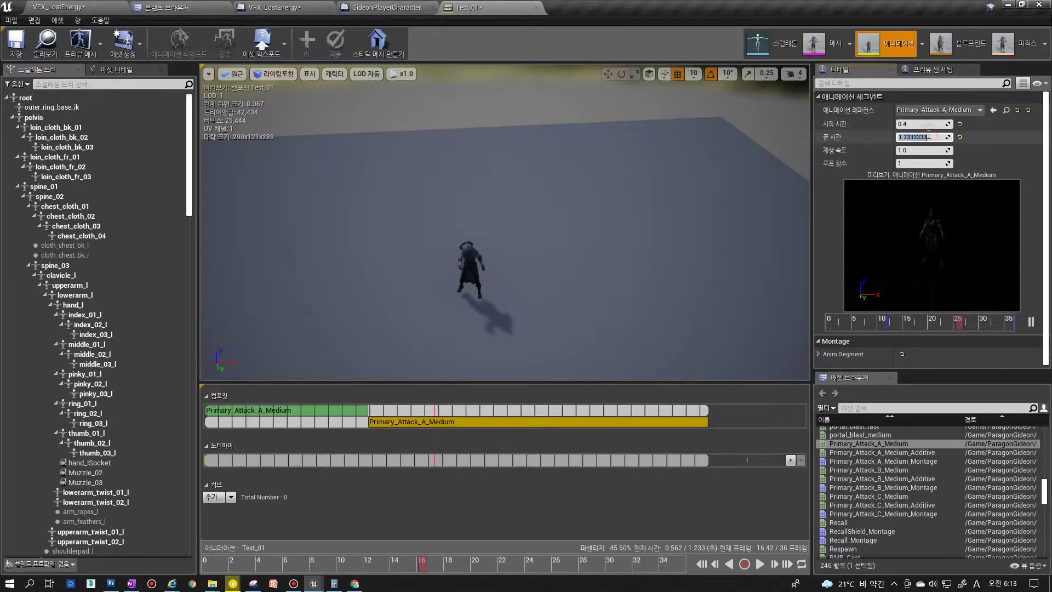
pyautogui.write('0.45')
pyautogui.press('Tab')
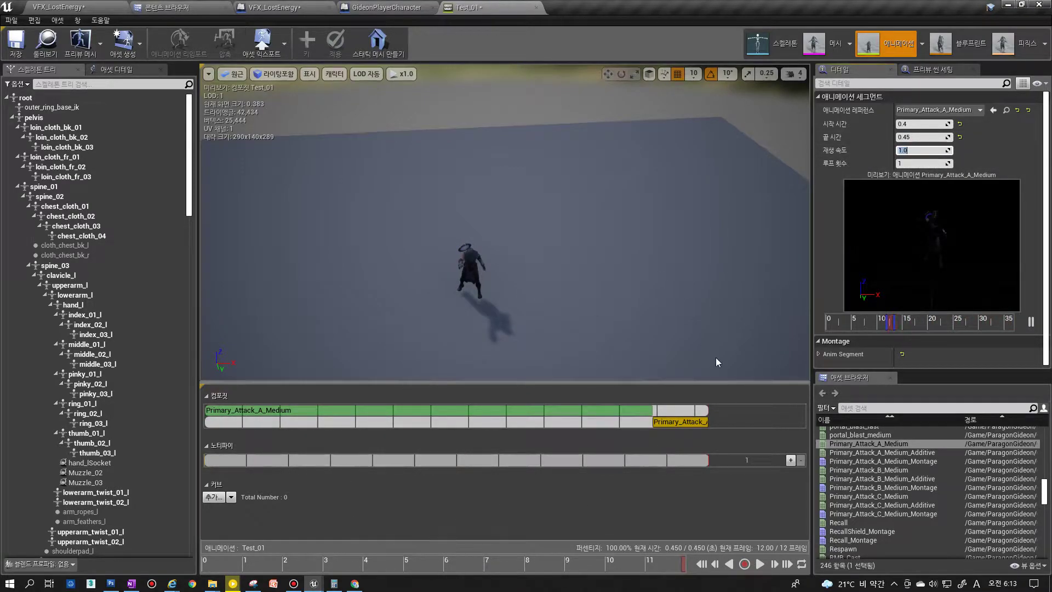
# Set the second segment's play rate to 0.02 and preview the slowed composite from the start
pyautogui.moveTo(266, 559); pyautogui.dragTo(557, 536)
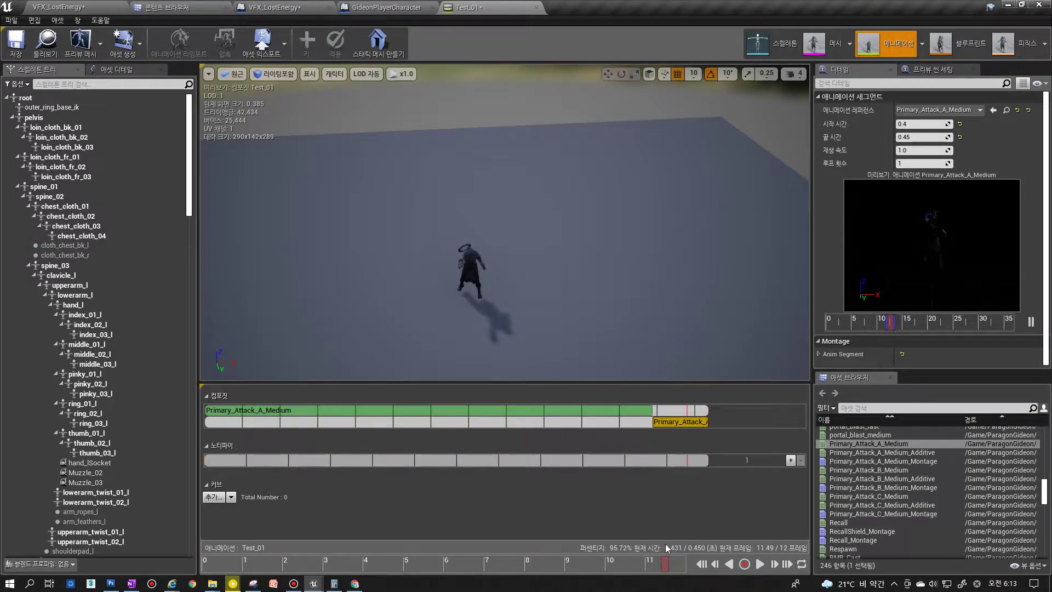
pyautogui.click(929, 151)
pyautogui.write('0.02')
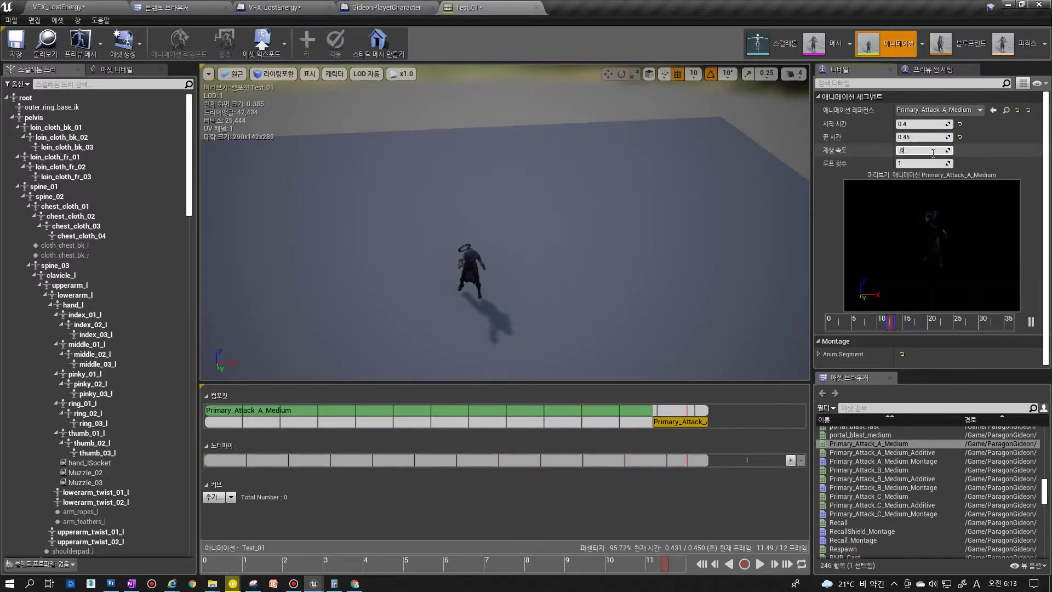
pyautogui.press('Return')
pyautogui.click(204, 563)
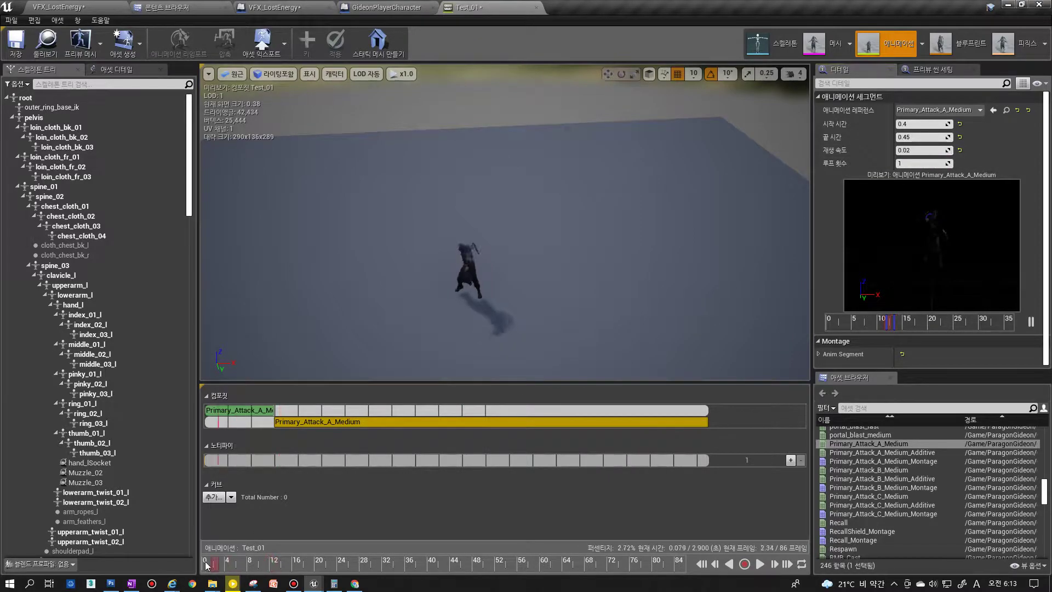
pyautogui.click(761, 563)
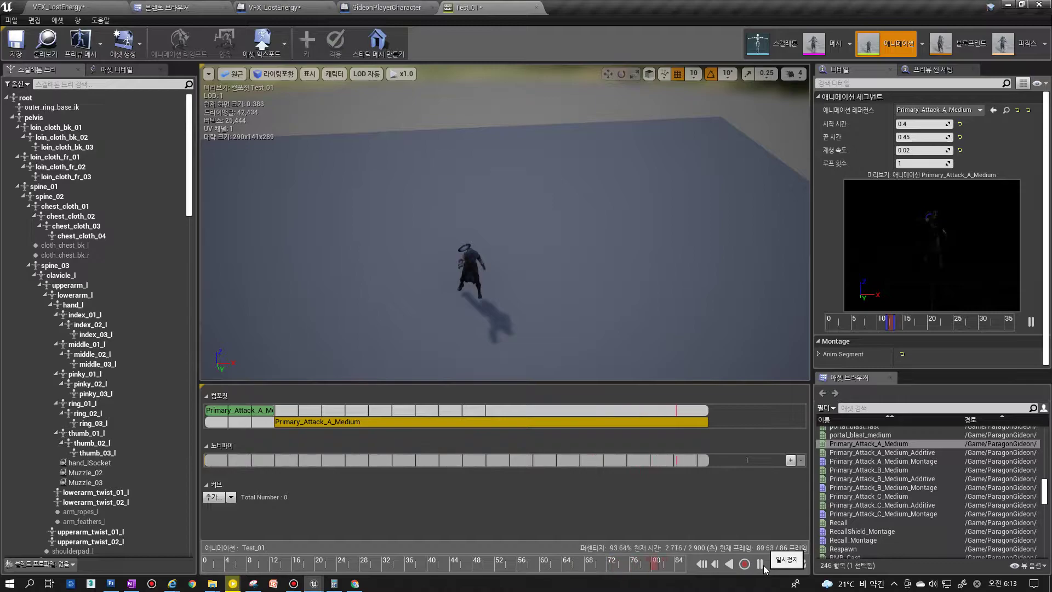
pyautogui.click(761, 564)
# Append Primary_Attack_A_Medium as a third segment of Test_01 and set its start time to 0.45
pyautogui.moveTo(877, 452); pyautogui.dragTo(705, 425)
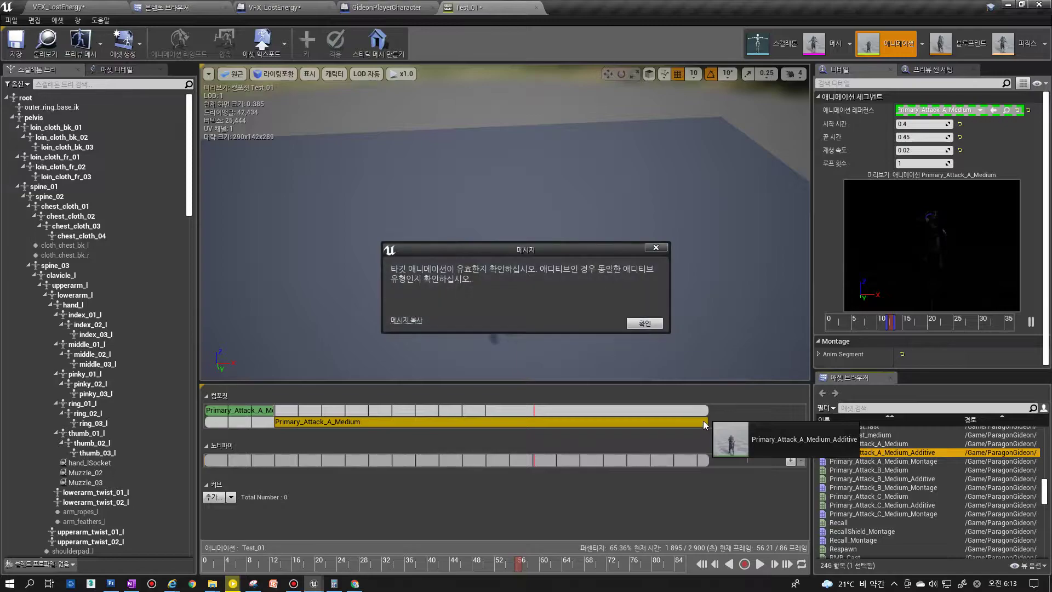
pyautogui.click(646, 323)
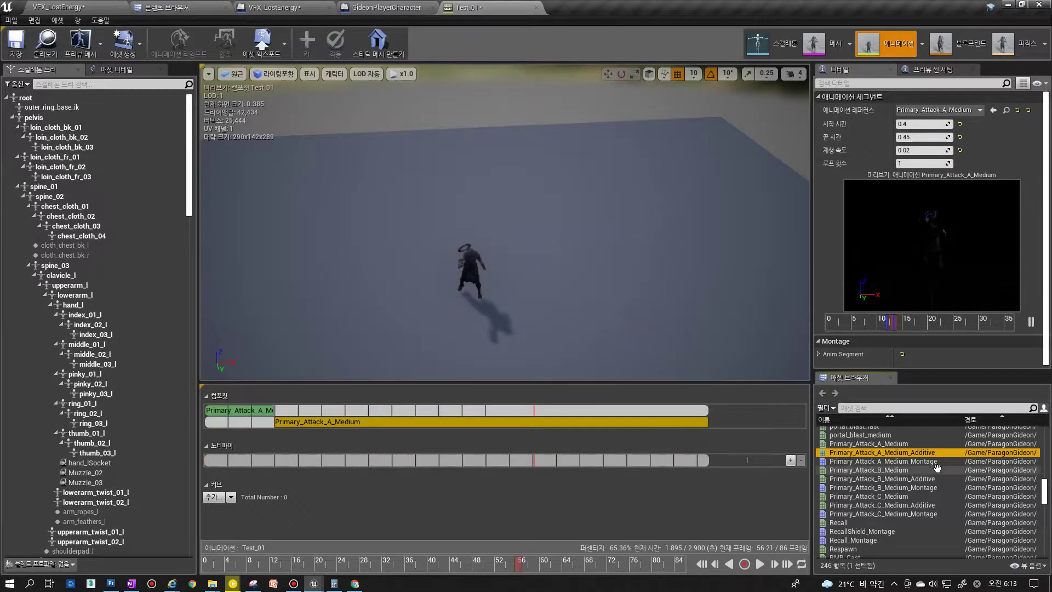
pyautogui.moveTo(872, 443); pyautogui.dragTo(666, 406)
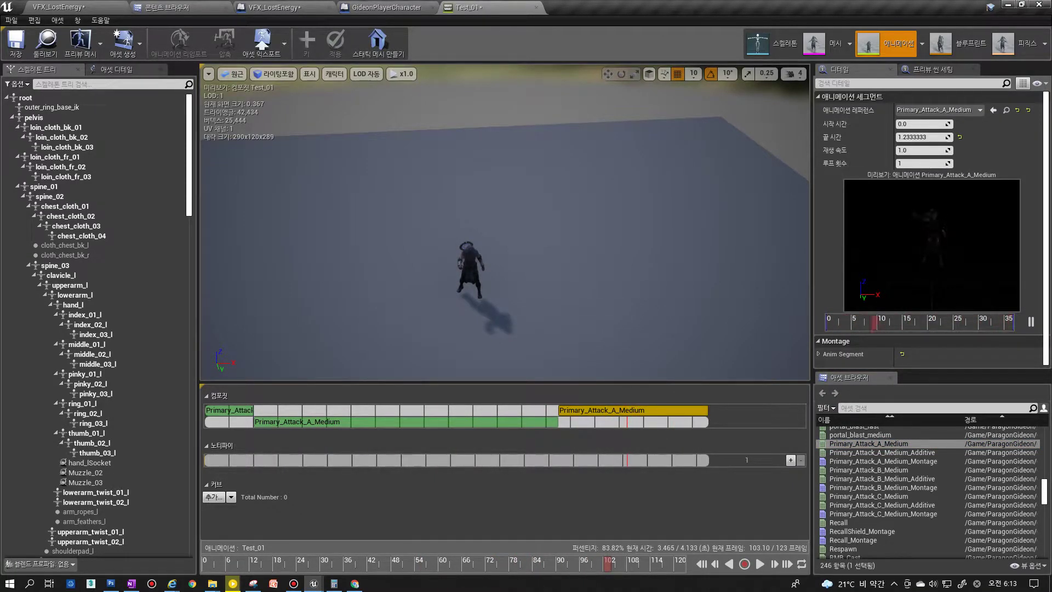
pyautogui.click(925, 125)
pyautogui.write('4')
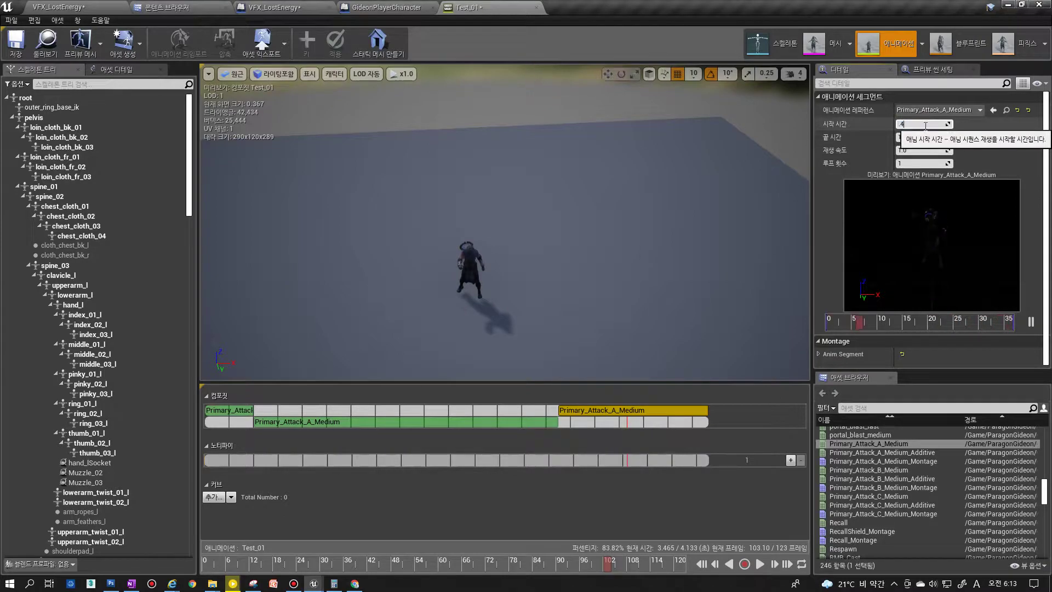
pyautogui.write('5')
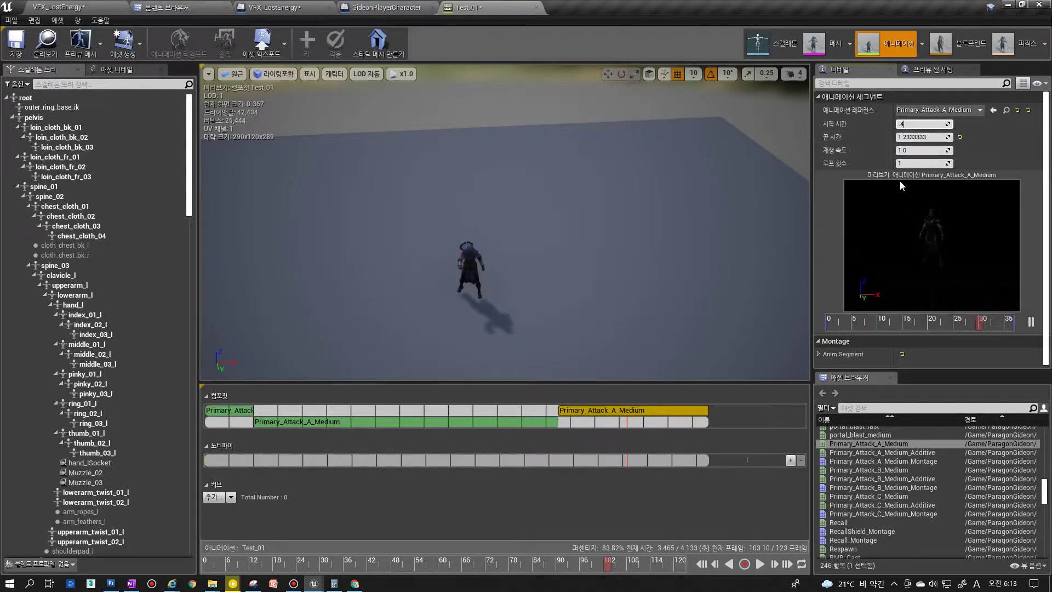
pyautogui.press('Return')
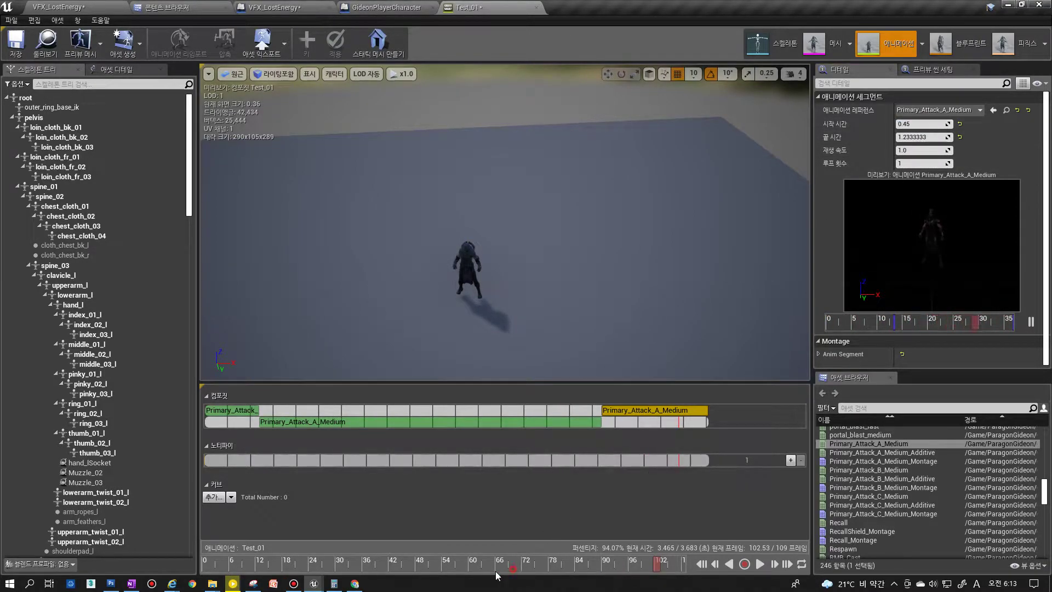
# Scrub through the second and third segments and set the third segment's end time to 1.233
pyautogui.click(515, 422)
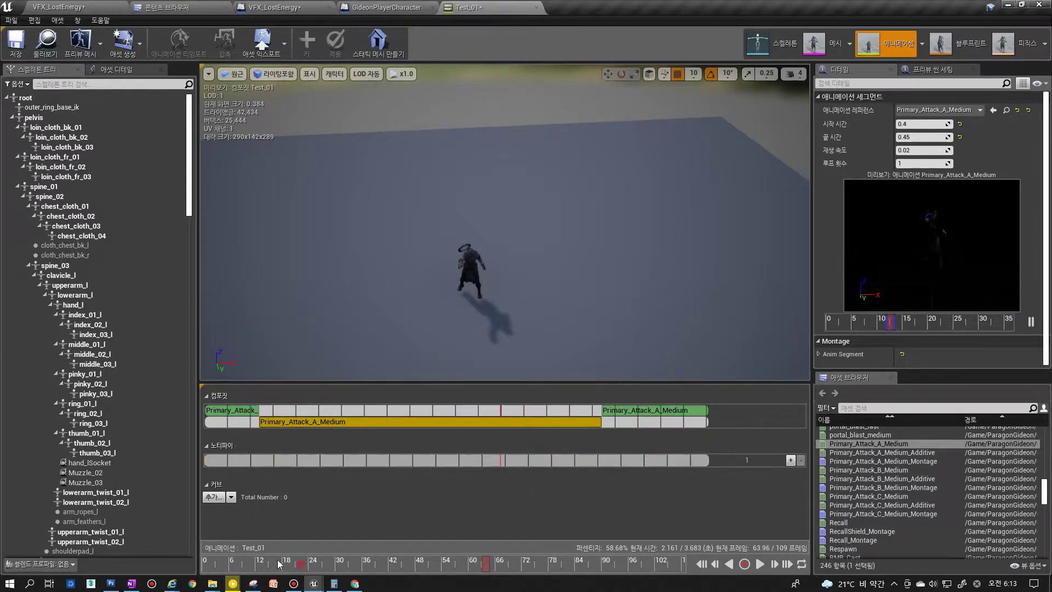
pyautogui.click(665, 408)
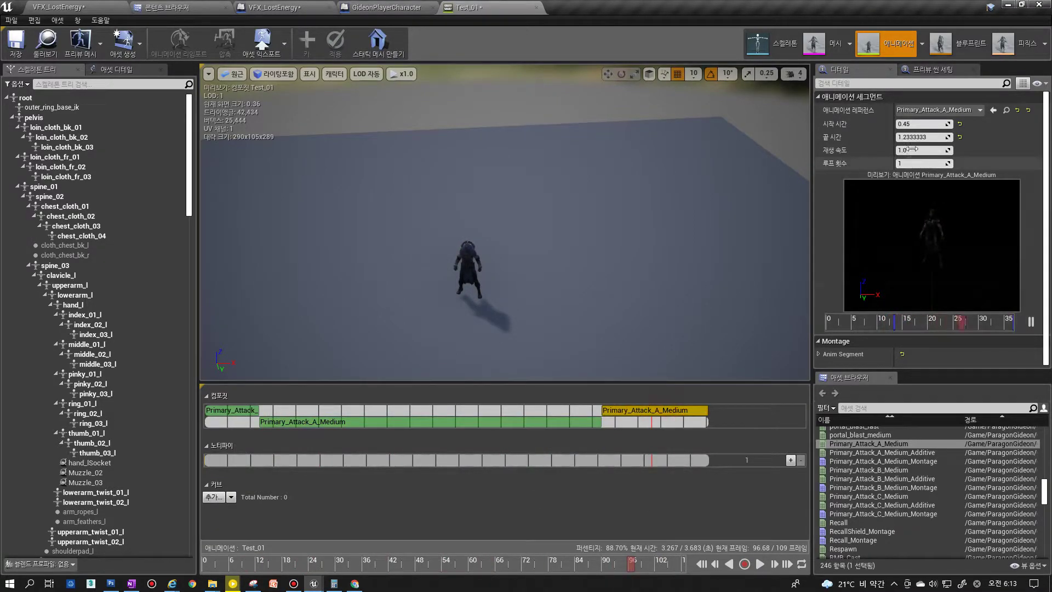
pyautogui.click(934, 135)
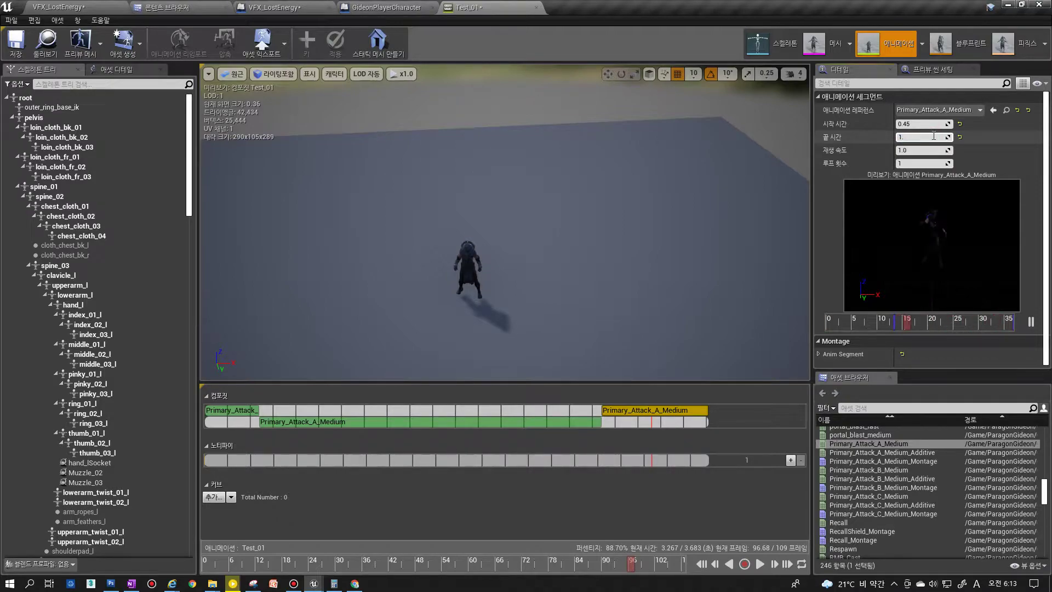
pyautogui.write('1.233')
pyautogui.click(922, 150)
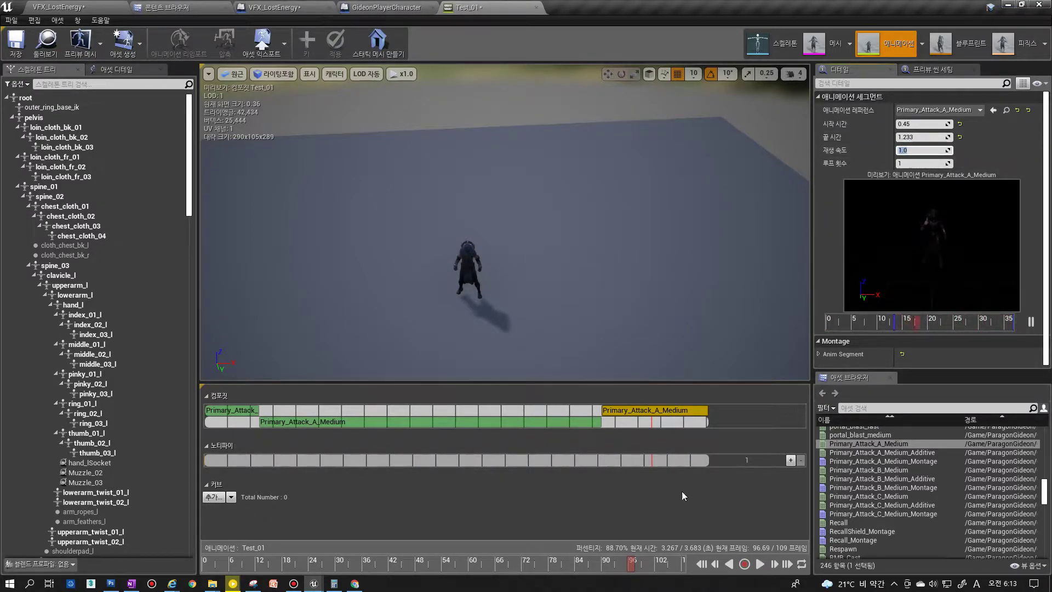
# Play the three-segment Test_01 composite from the start, then pause it
pyautogui.click(401, 564)
pyautogui.click(702, 564)
pyautogui.click(762, 564)
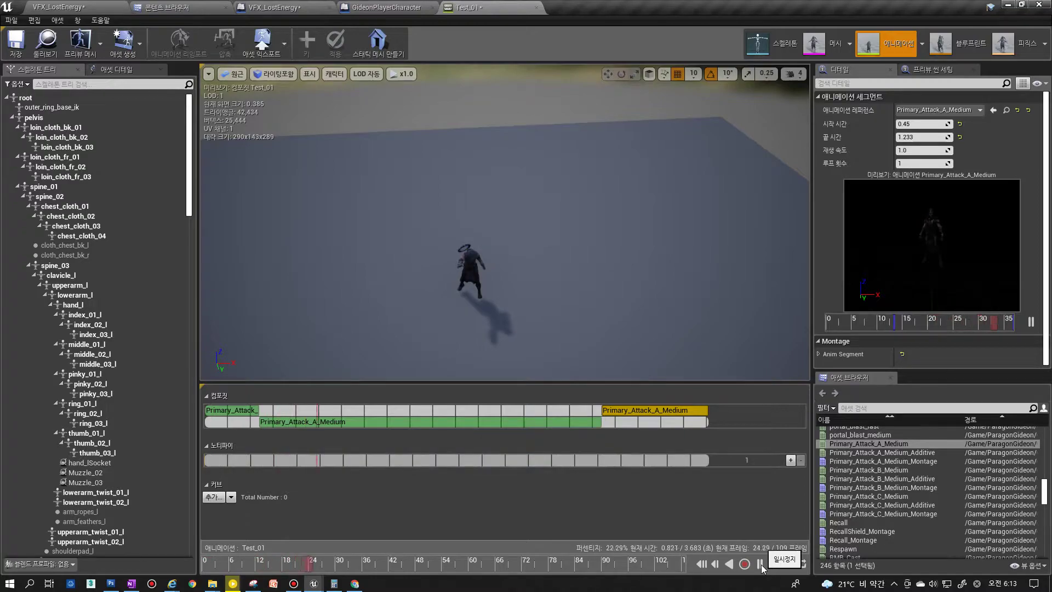
pyautogui.click(761, 564)
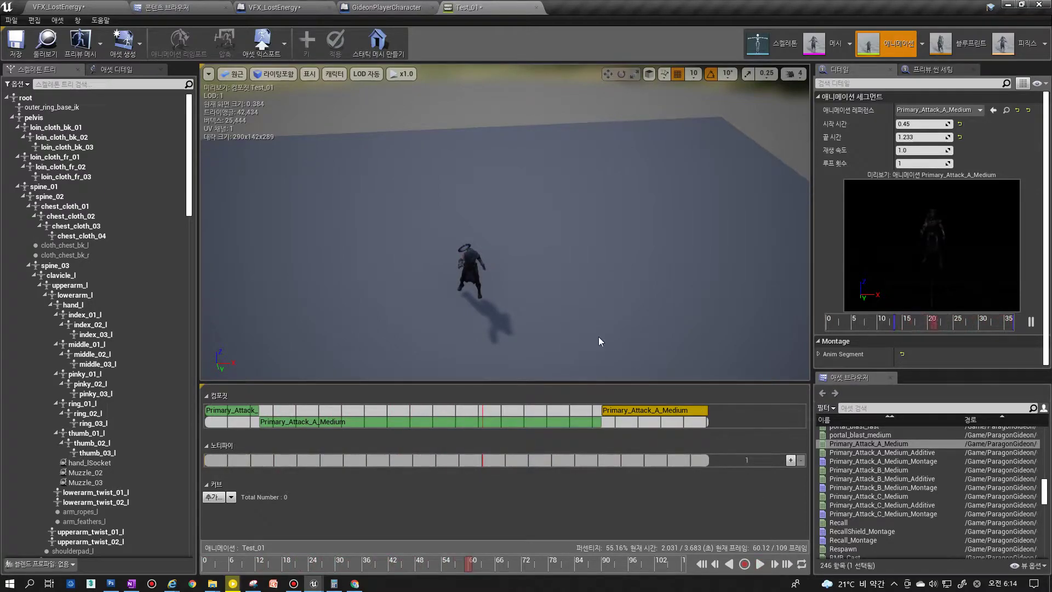
# Add Primary_Attack_A_Medium from the Test_01 editor's asset list to the SQ_LostEnergy sequence as a new actor track
pyautogui.click(100, 8)
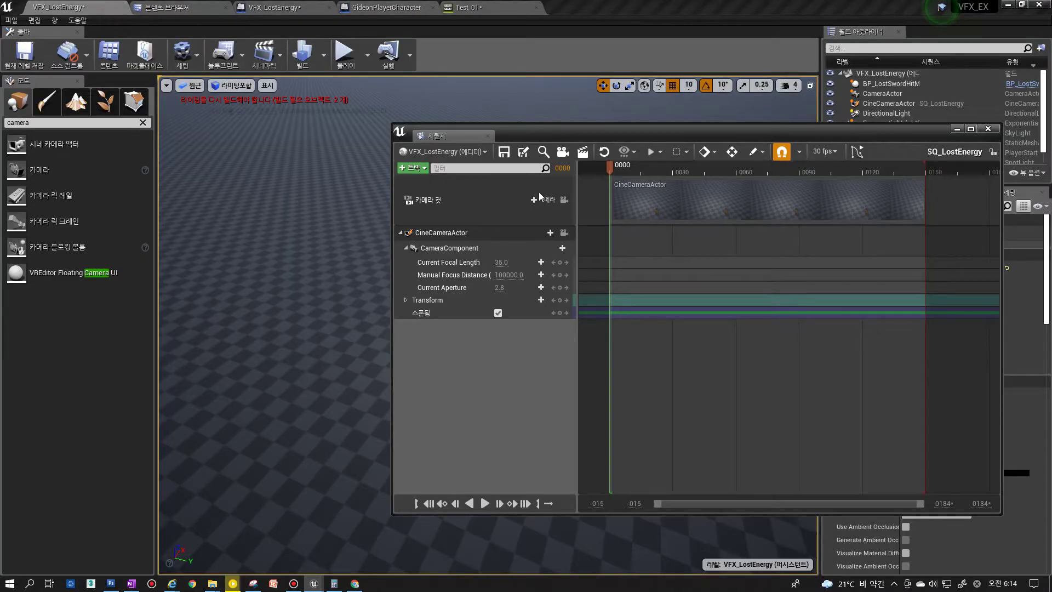
pyautogui.moveTo(565, 127); pyautogui.dragTo(618, 176)
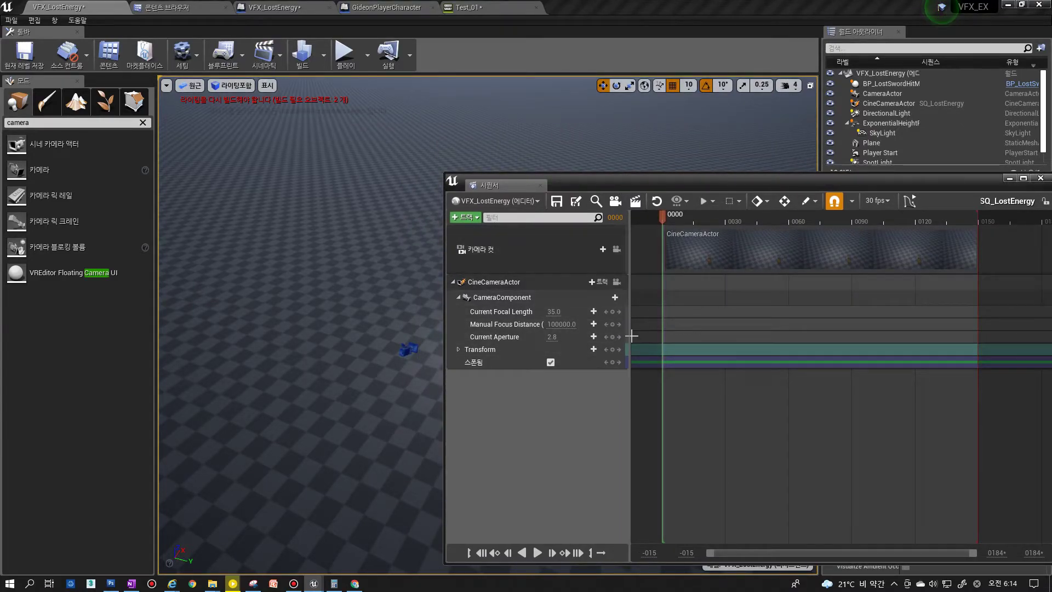
pyautogui.click(455, 7)
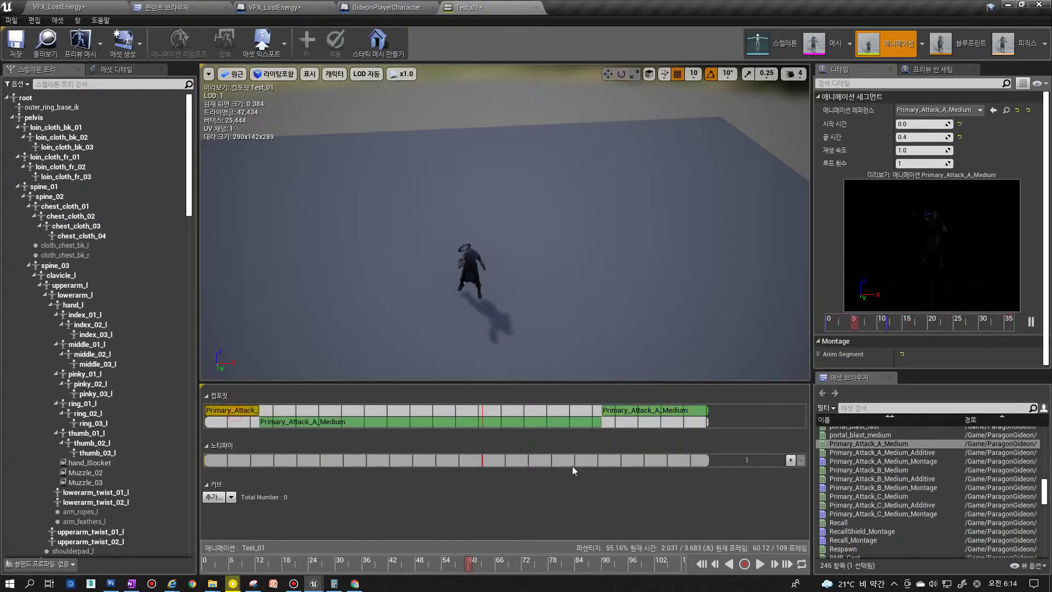
pyautogui.click(889, 443)
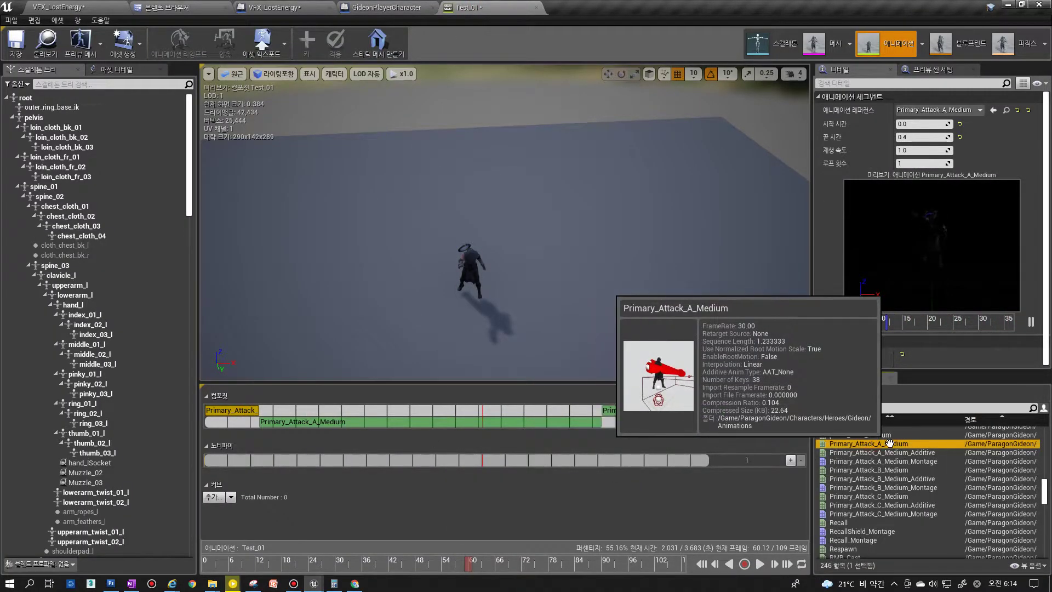
pyautogui.moveTo(889, 443); pyautogui.dragTo(480, 392)
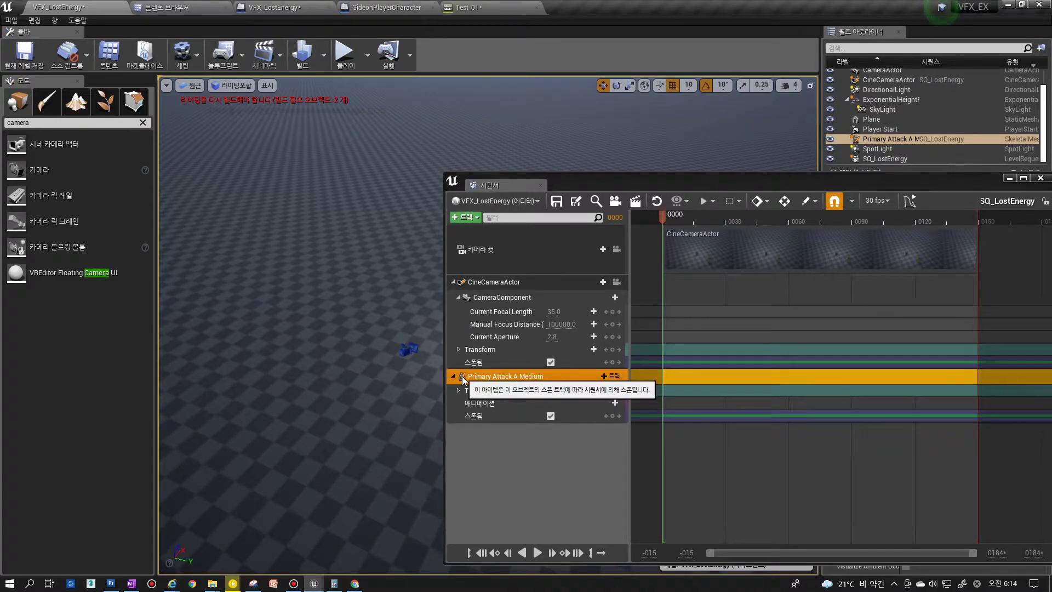
# Reopen Test_01 from the Animations folder and place its Primary_Attack_A_Medium animation in the VFX_LostEnergy level as an actor
pyautogui.click(162, 7)
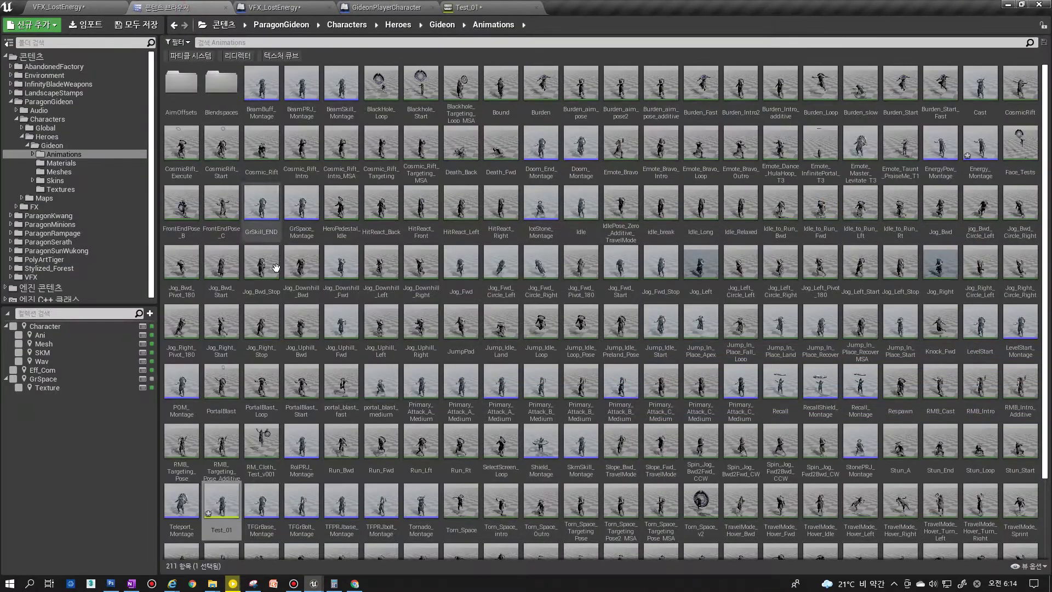
pyautogui.doubleClick(226, 496)
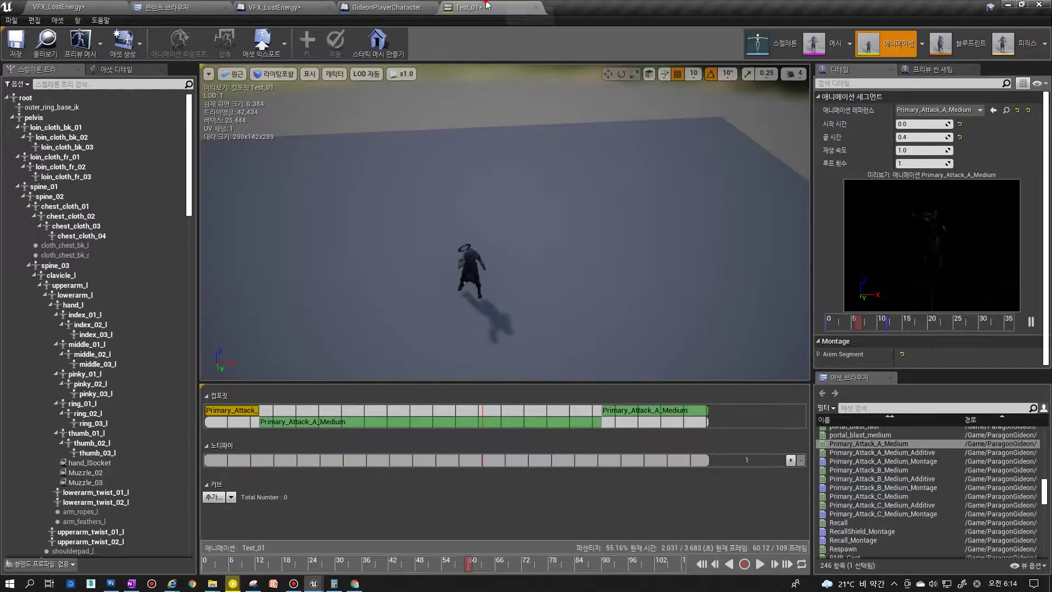
pyautogui.moveTo(869, 444); pyautogui.dragTo(328, 338)
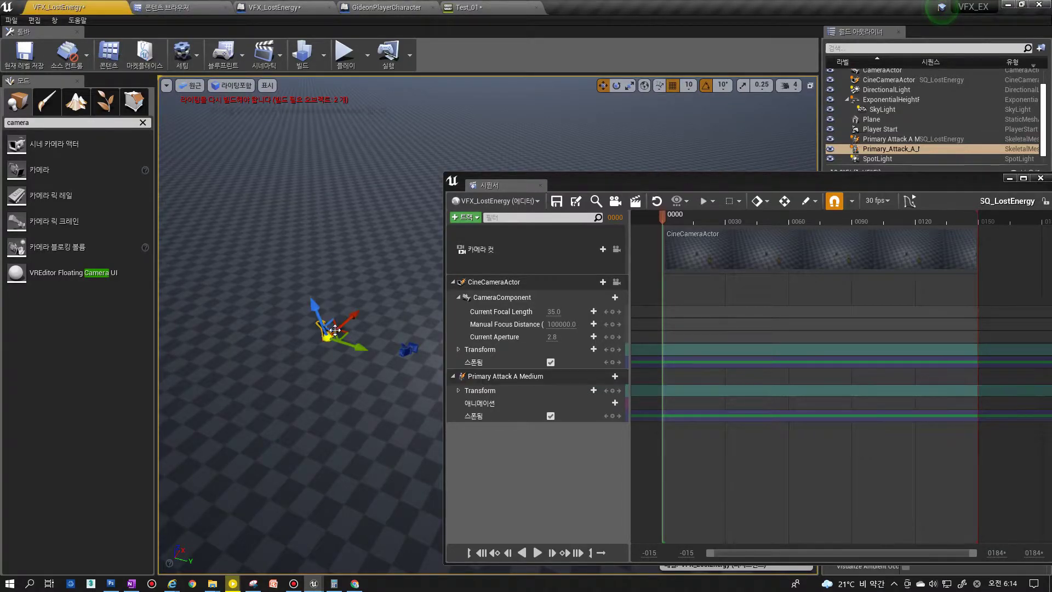
# Compare the sequence-spawned Primary Attack A Medium actor with the level-placed one, moving the Sequencer window aside to see both
pyautogui.click(860, 148)
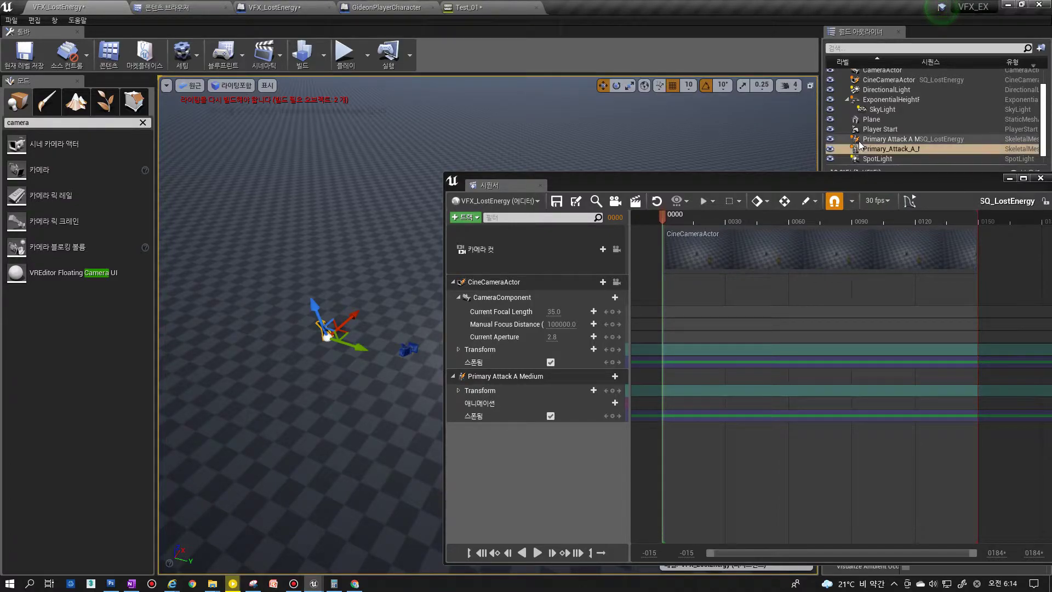
pyautogui.click(859, 140)
pyautogui.click(866, 149)
pyautogui.click(868, 140)
pyautogui.click(867, 148)
pyautogui.click(870, 141)
pyautogui.moveTo(628, 185); pyautogui.dragTo(773, 245)
pyautogui.click(685, 460)
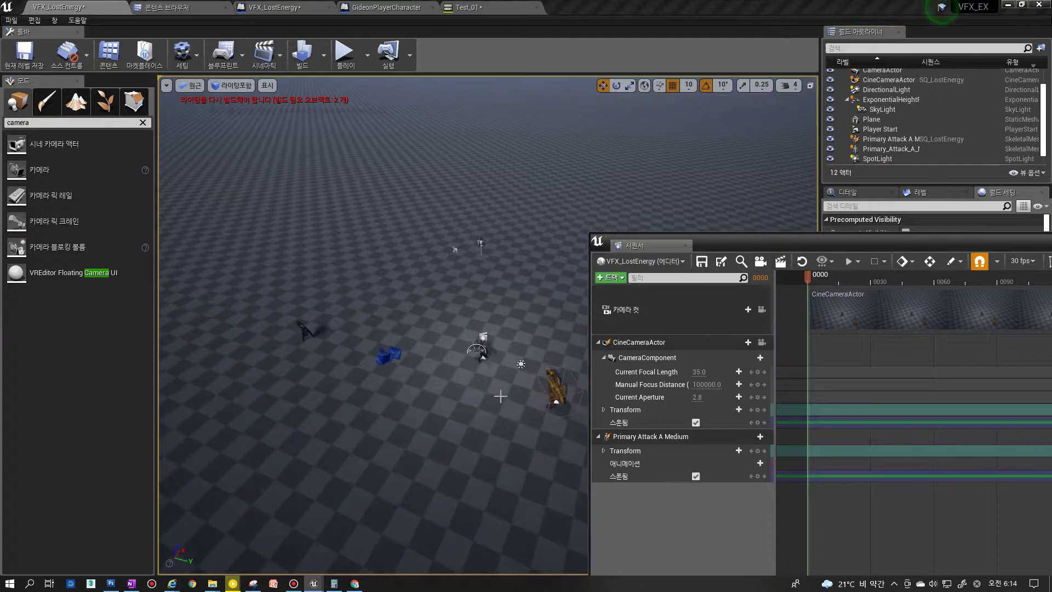
# Locate the sequence-spawned Primary Attack A Medium actor and move the level-placed Primary_Attack_A_Medium actor closer to it
pyautogui.click(672, 436)
pyautogui.press('f')
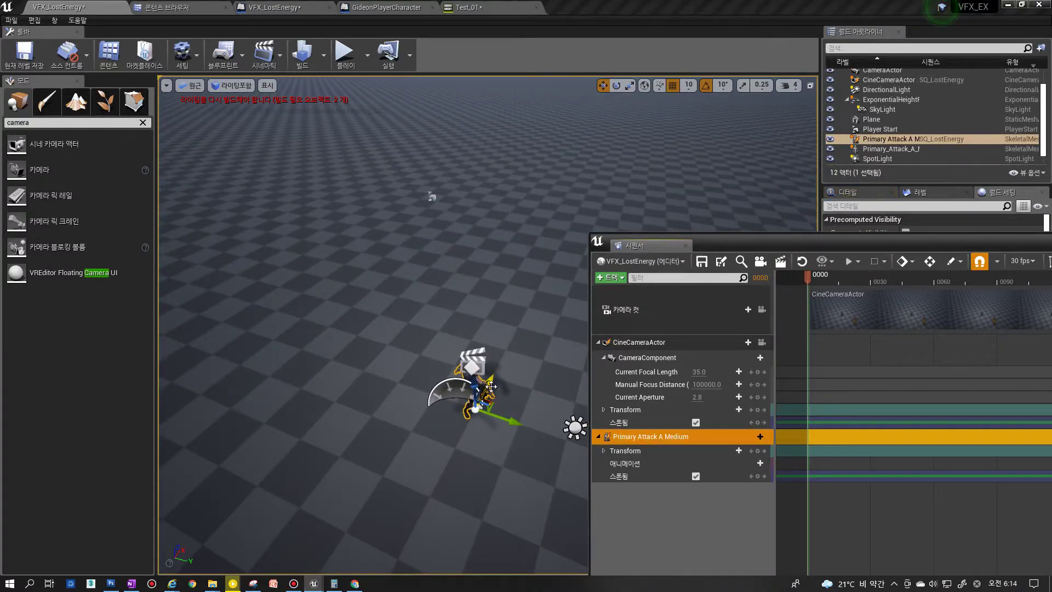
pyautogui.scroll(-6, 492, 386)
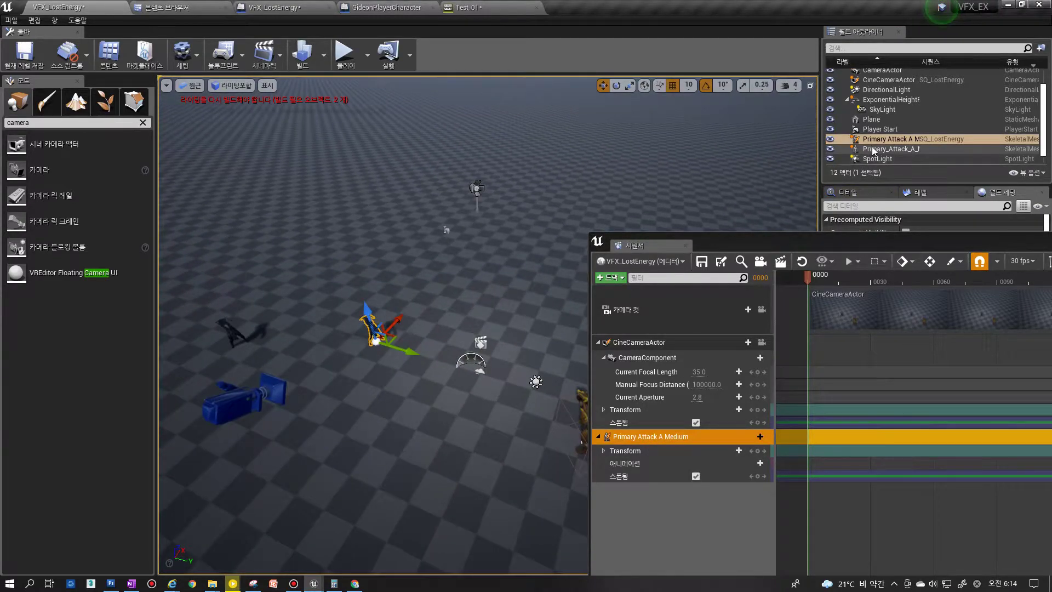
pyautogui.click(874, 150)
pyautogui.moveTo(262, 338); pyautogui.dragTo(319, 328)
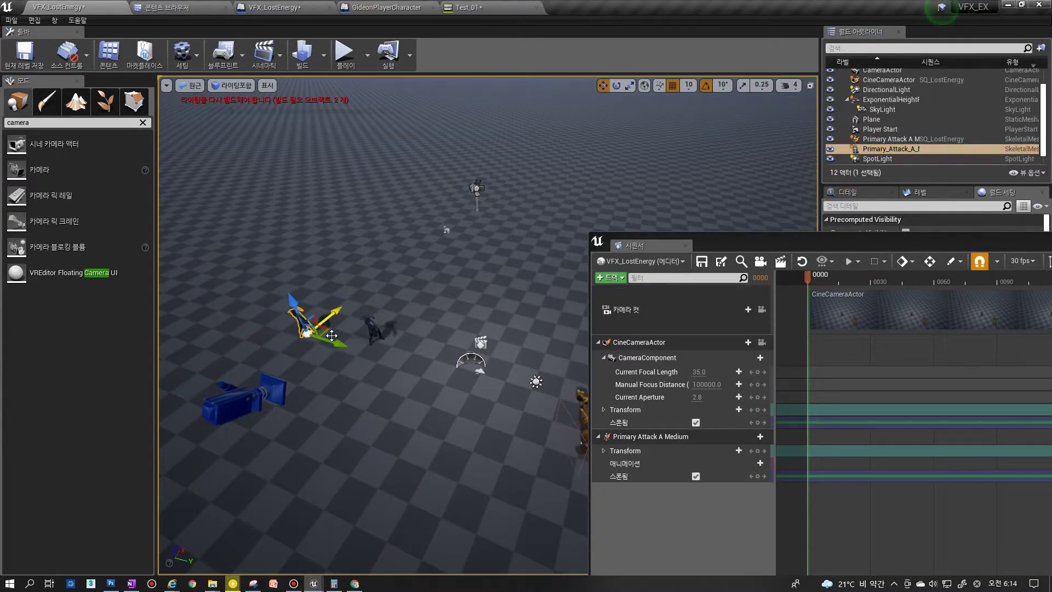
# Reposition the Sequencer window beneath the viewport and outliner, and remove the sequence-spawned Primary Attack A Medium actor from the level
pyautogui.moveTo(869, 235); pyautogui.dragTo(651, 222)
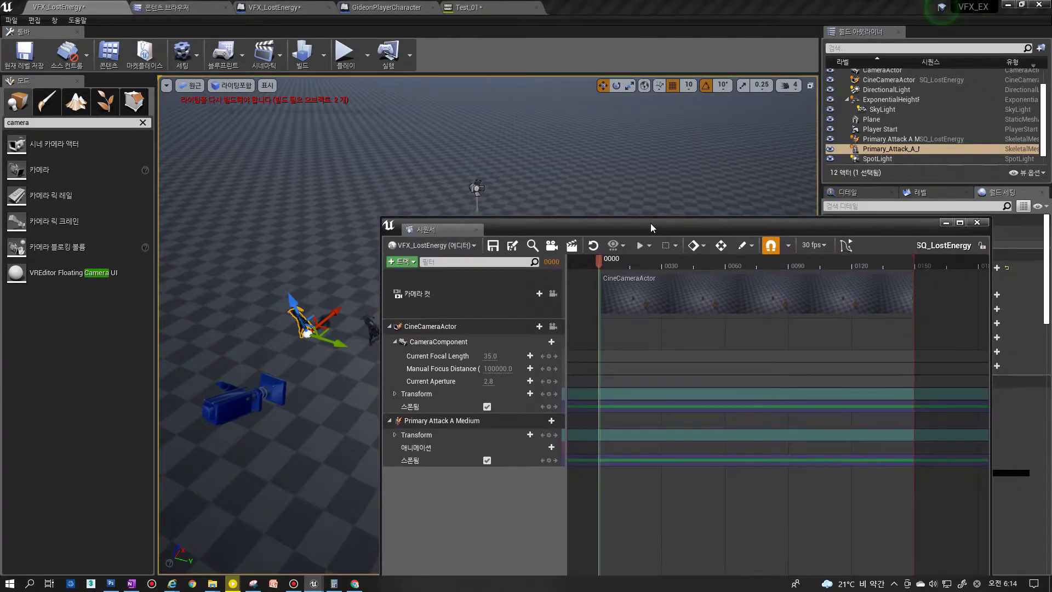
pyautogui.moveTo(726, 227); pyautogui.dragTo(806, 278)
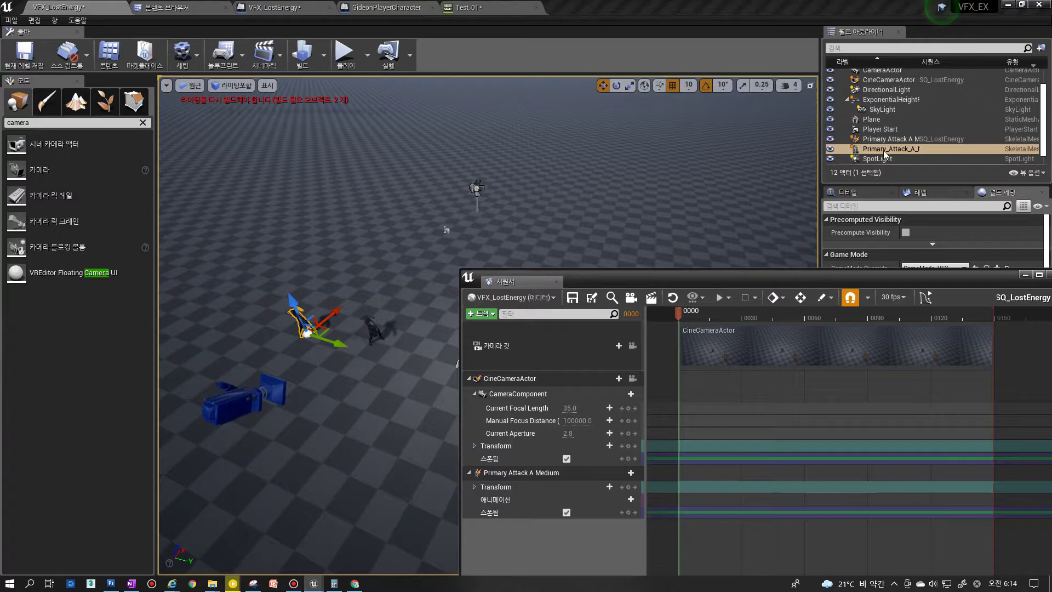
pyautogui.click(888, 140)
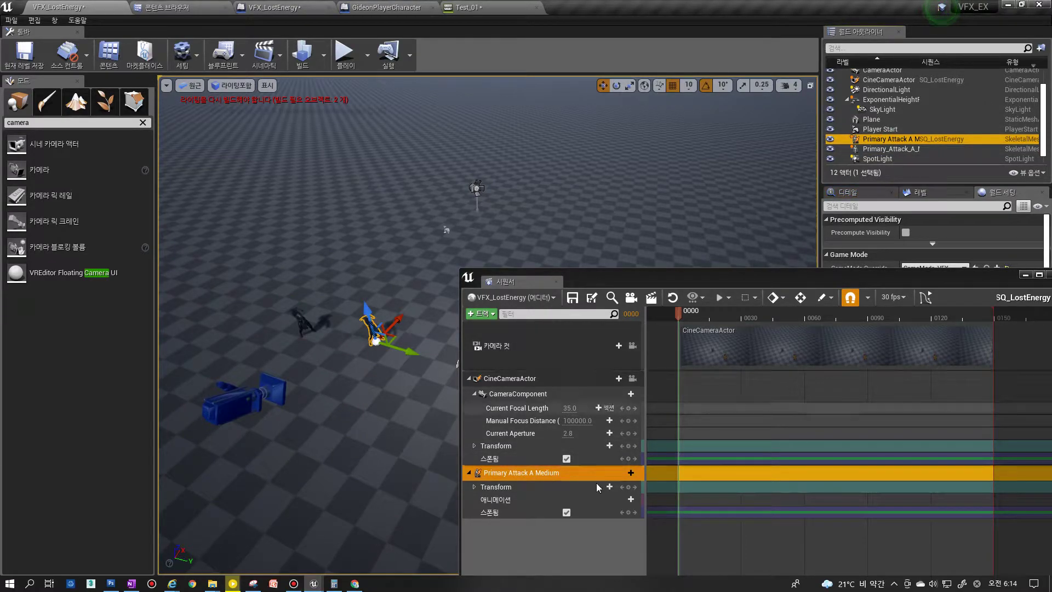
# Add the level-placed Primary_Attack_A_Medium actor to the SQ_LostEnergy sequence in place of the old Primary Attack A Medium track
pyautogui.click(877, 148)
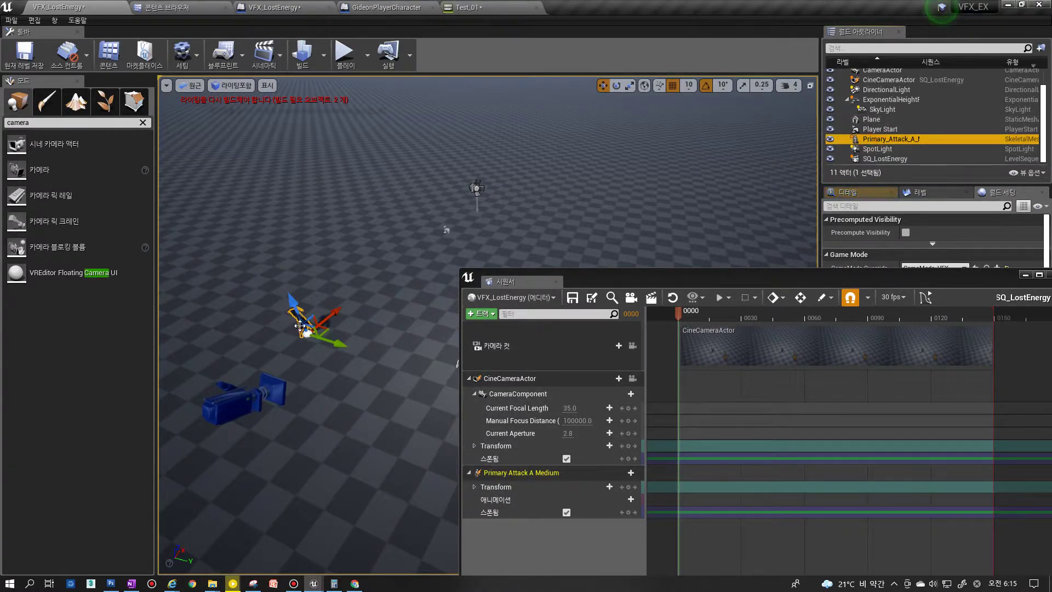
pyautogui.rightClick(875, 141)
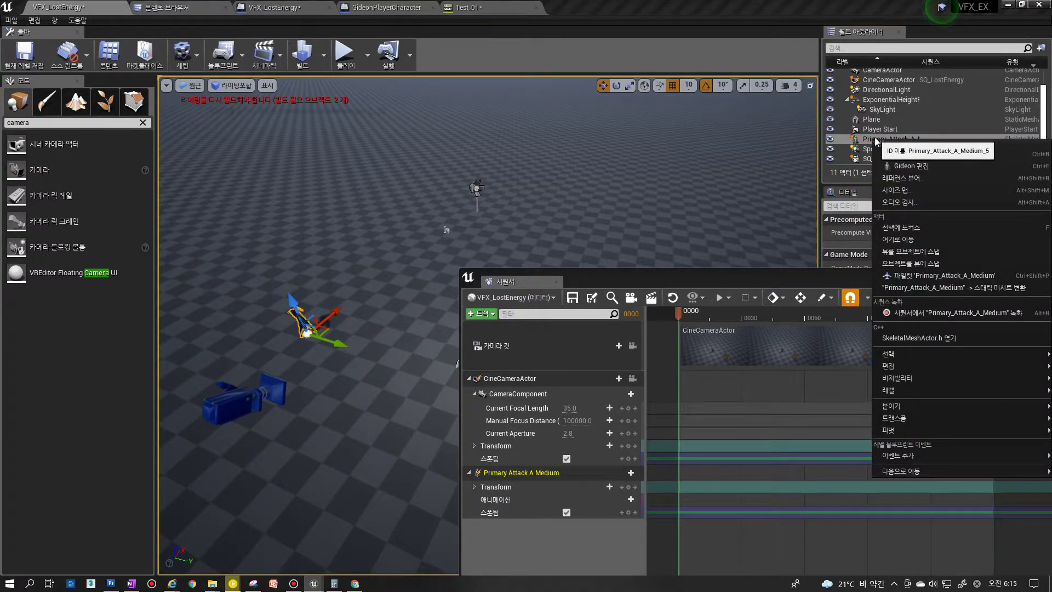
pyautogui.click(875, 138)
pyautogui.moveTo(876, 139); pyautogui.dragTo(518, 555)
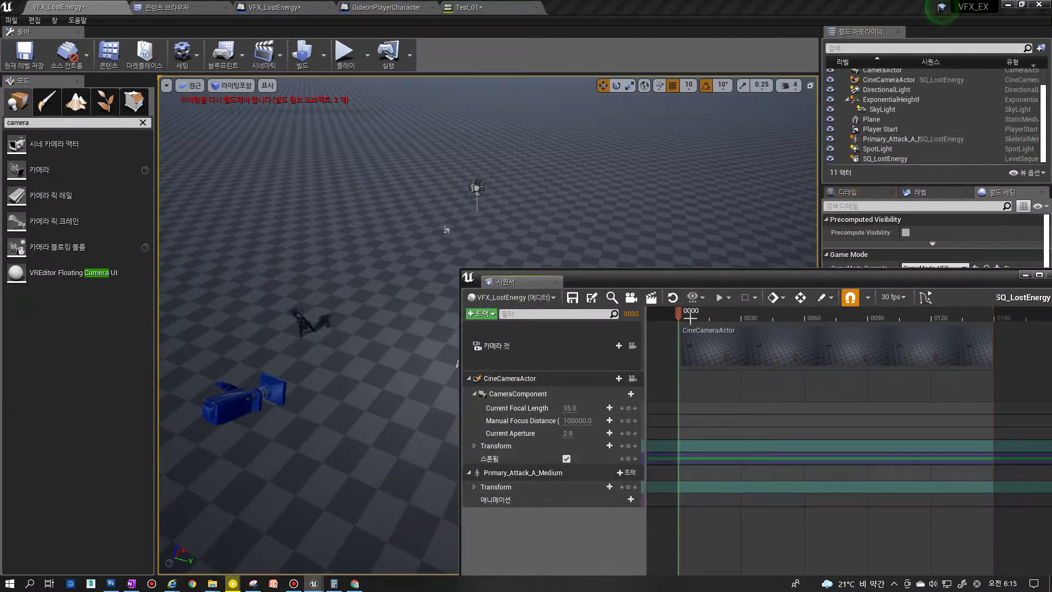
# Convert the Primary_Attack_A_Medium track to a spawnable in the SQ_LostEnergy sequence and select it again
pyautogui.click(534, 473)
pyautogui.rightClick(523, 476)
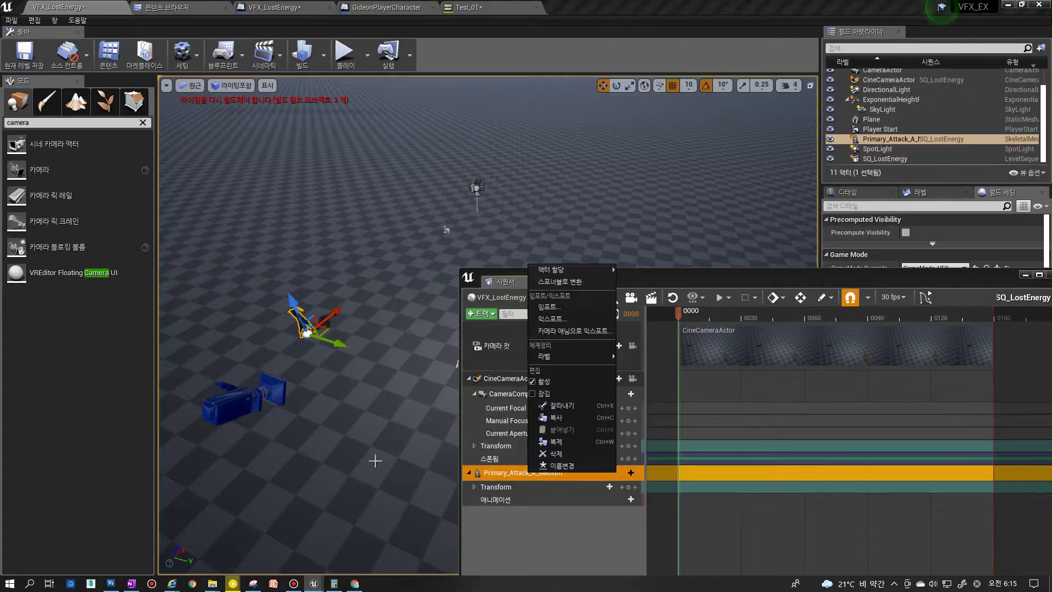
pyautogui.click(560, 282)
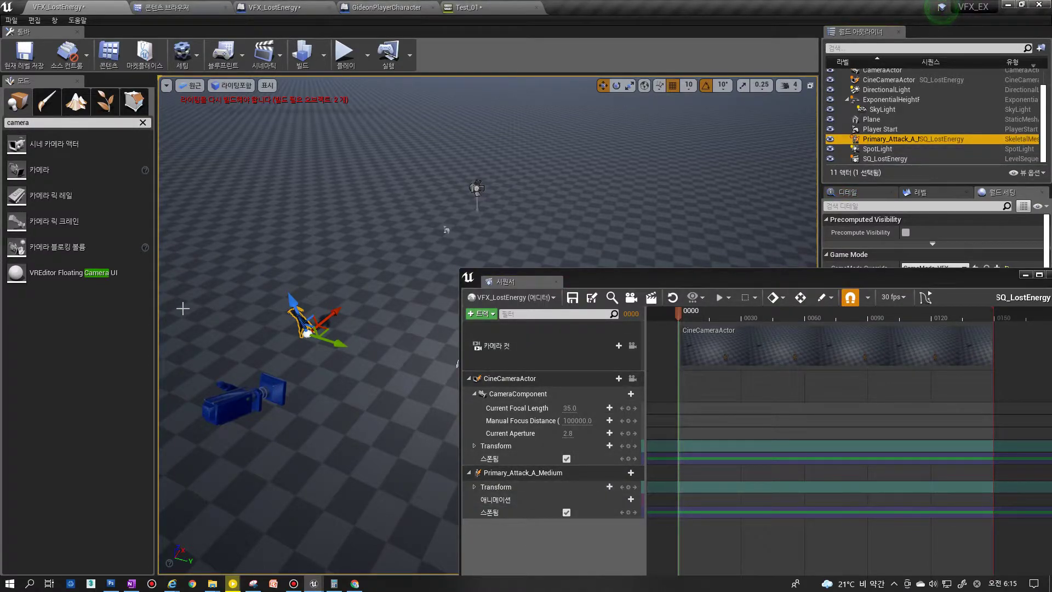
pyautogui.click(509, 547)
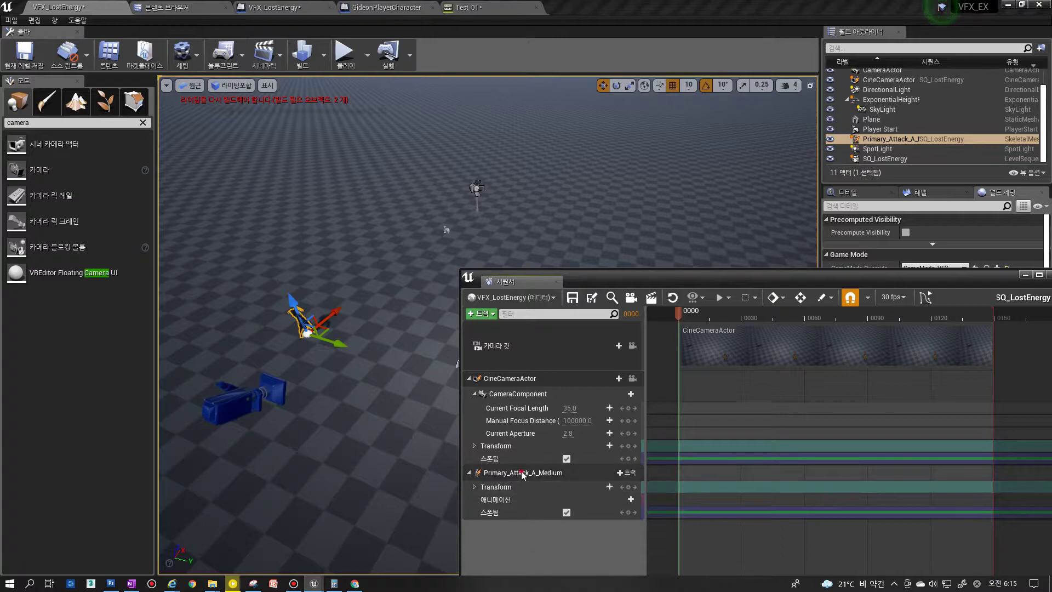
pyautogui.click(523, 473)
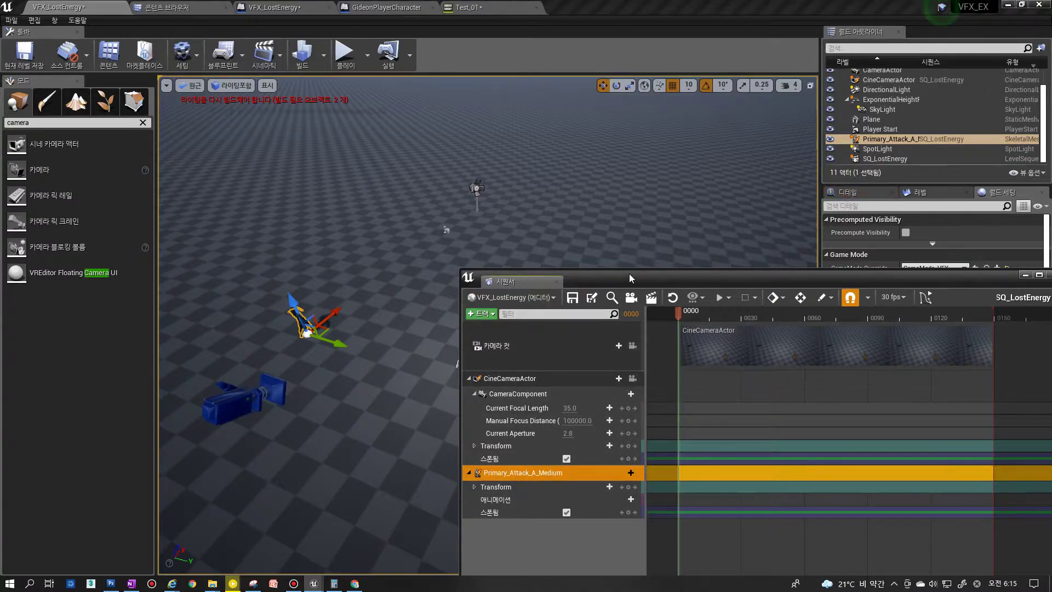
# Search the animations for "attack" and add the Primary_Attack_A_Medium clip to the character's animation track at frame 0
pyautogui.moveTo(629, 274); pyautogui.dragTo(596, 234)
pyautogui.click(506, 433)
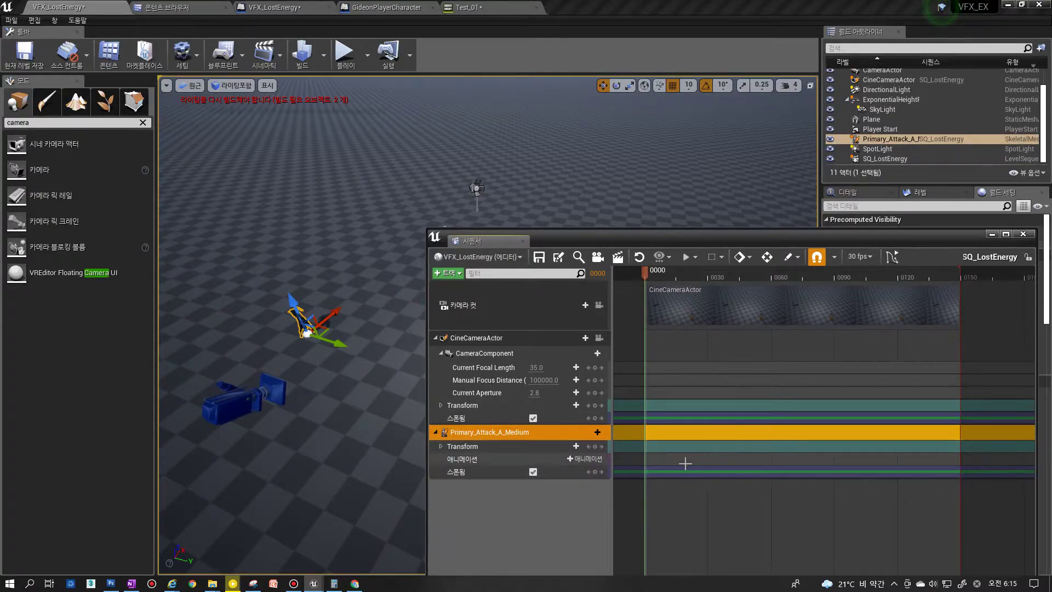
pyautogui.click(591, 459)
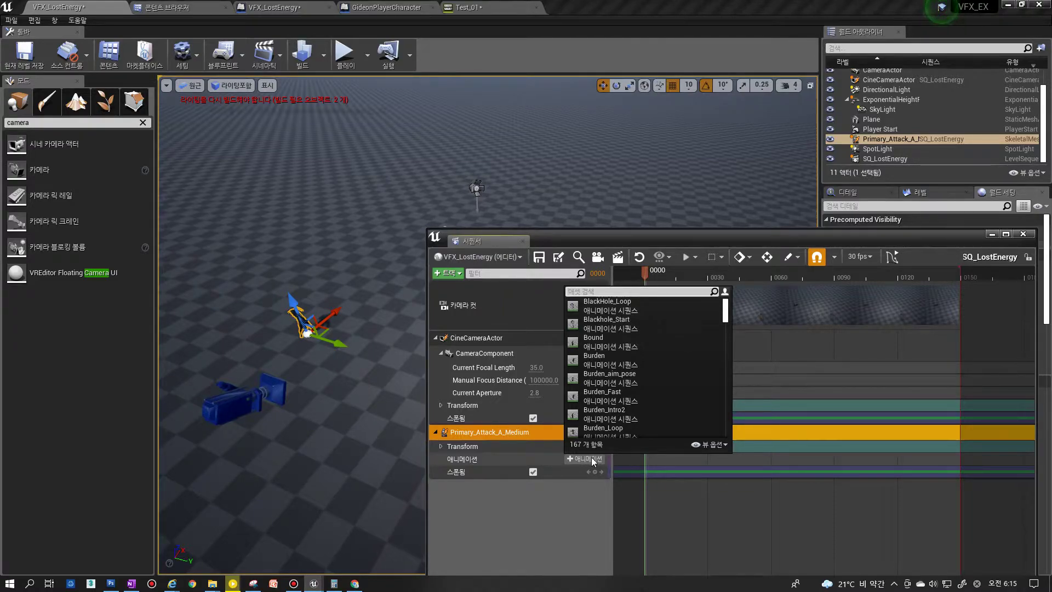
pyautogui.write('a tt')
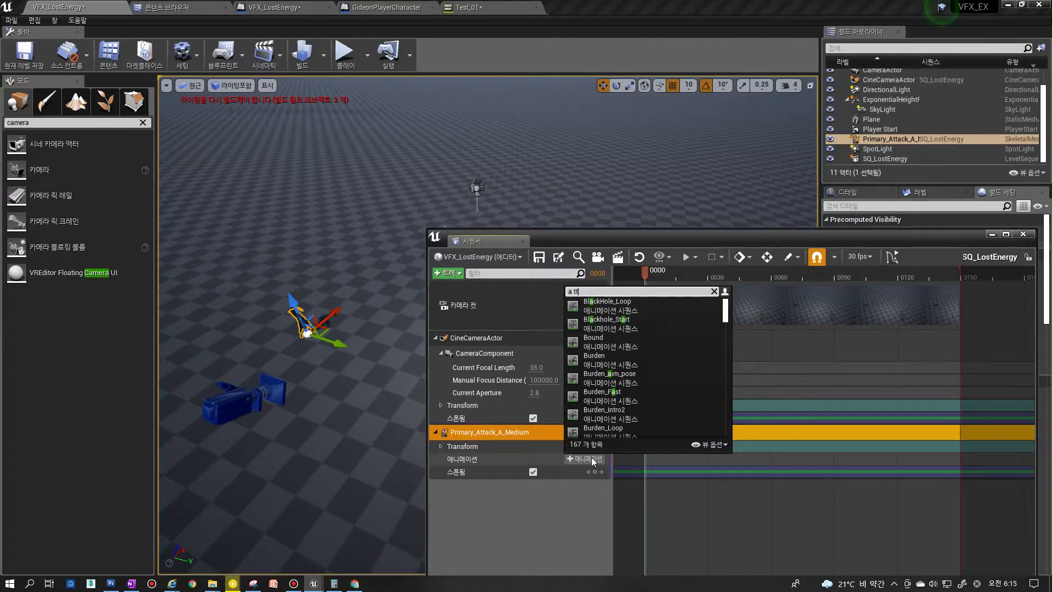
pyautogui.write('a')
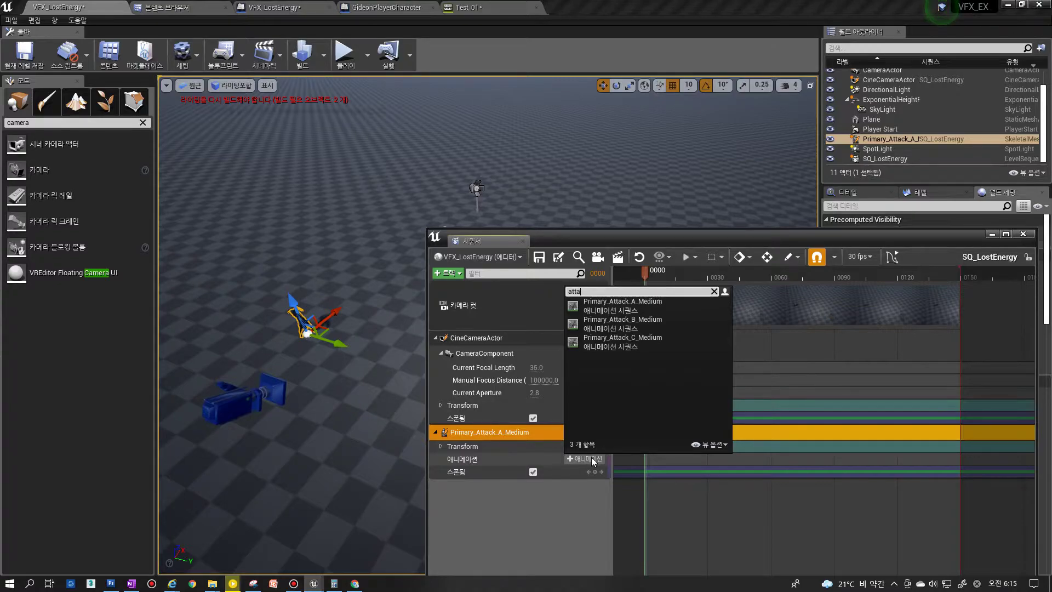
pyautogui.write('ck')
pyautogui.click(625, 306)
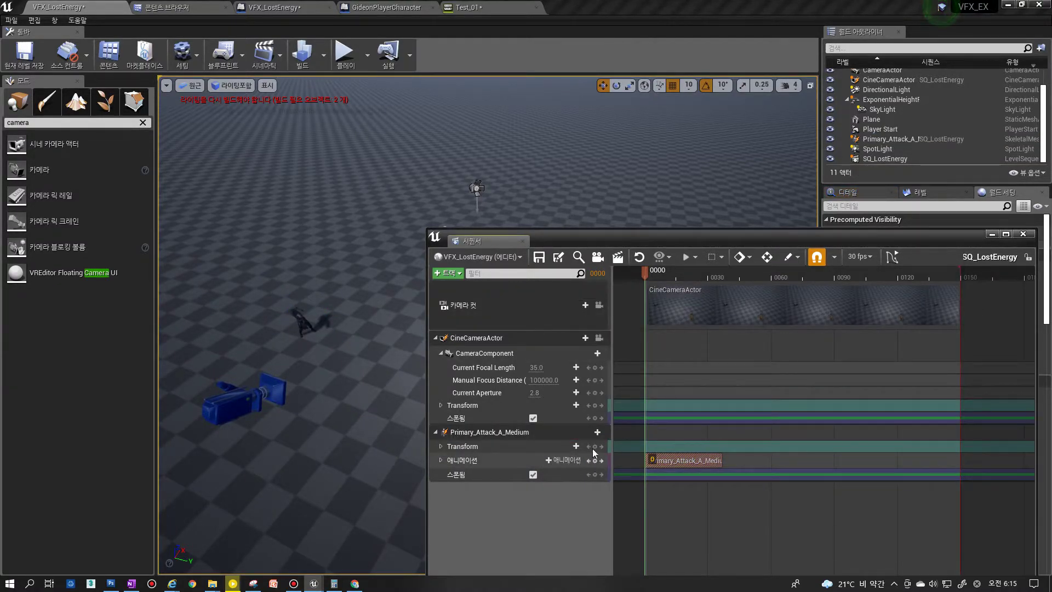
# Add a second animation track with the BlackHole_Loop clip, shift the clip to about frame 31, and move the playhead to frame 31
pyautogui.click(596, 432)
pyautogui.moveTo(607, 455)
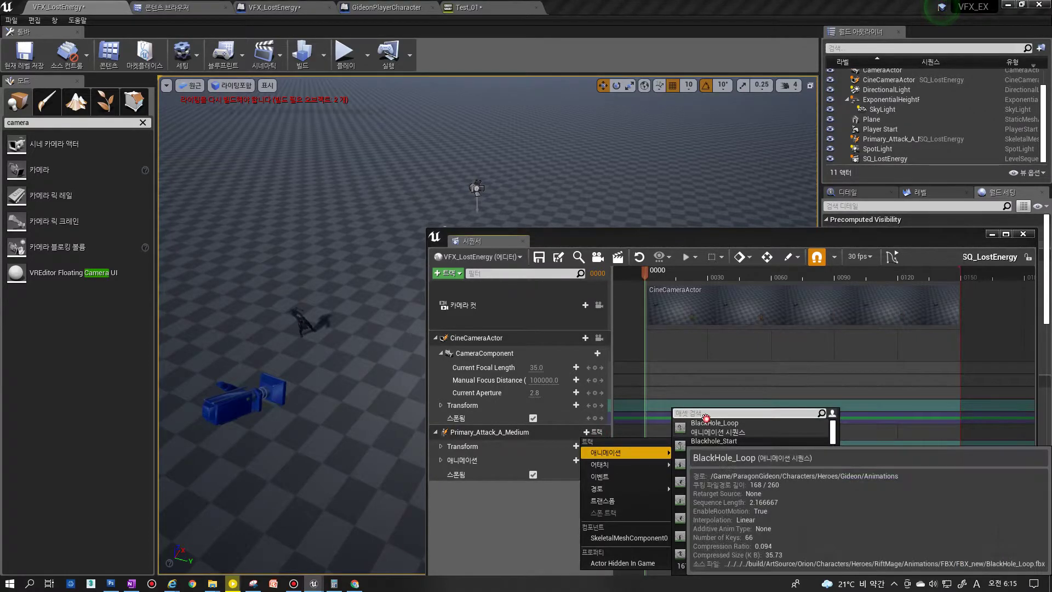
pyautogui.click(707, 423)
pyautogui.moveTo(679, 488); pyautogui.dragTo(744, 485)
pyautogui.moveTo(672, 281); pyautogui.dragTo(710, 281)
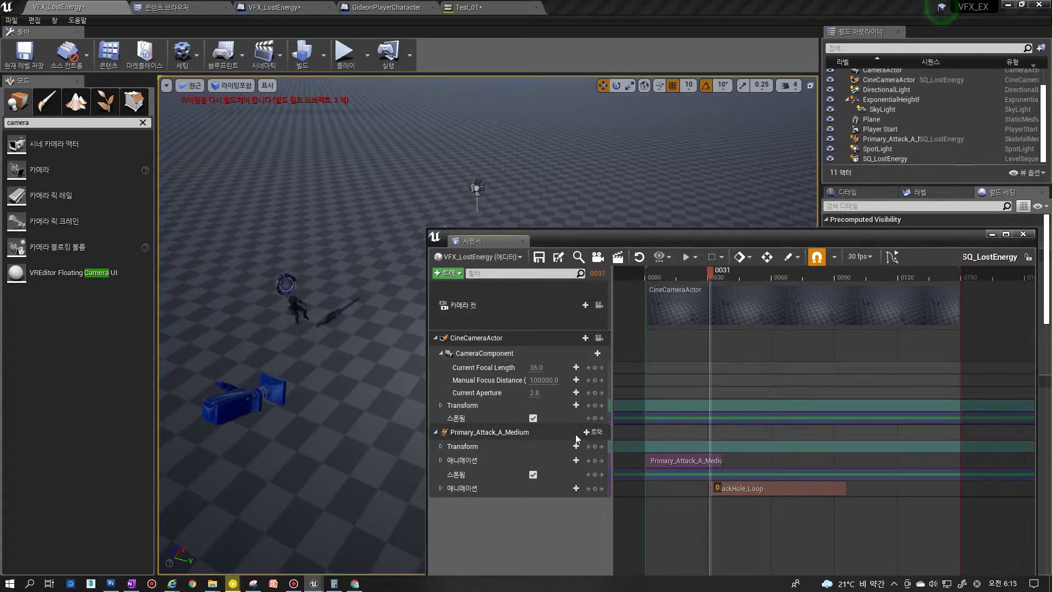
# Add a third animation track with the Primary_Attack_B_Medium clip at frame 31, found by searching for "attack"
pyautogui.click(591, 432)
pyautogui.moveTo(621, 452)
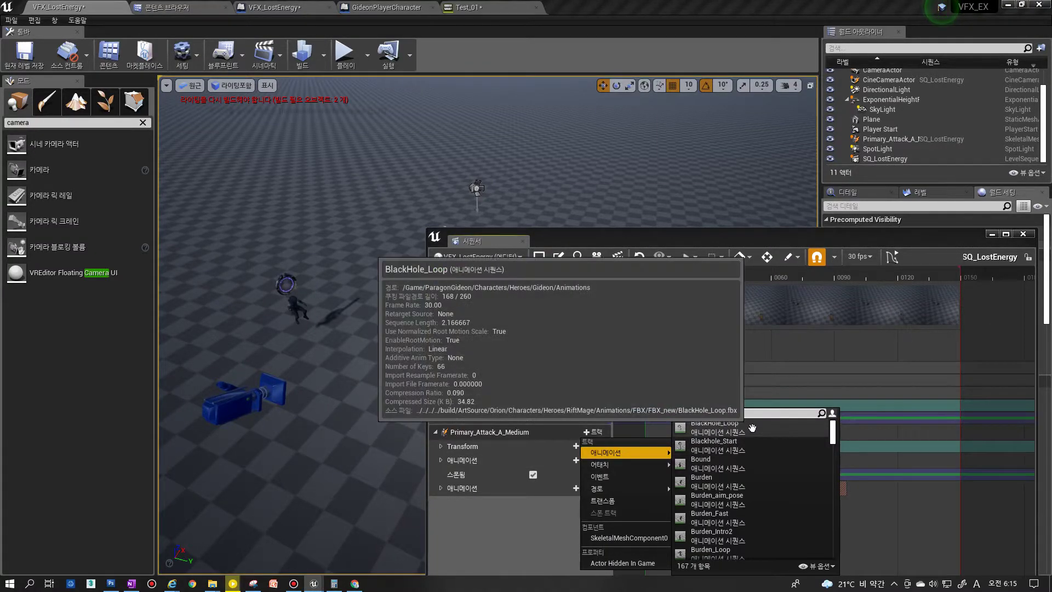
pyautogui.write('atta')
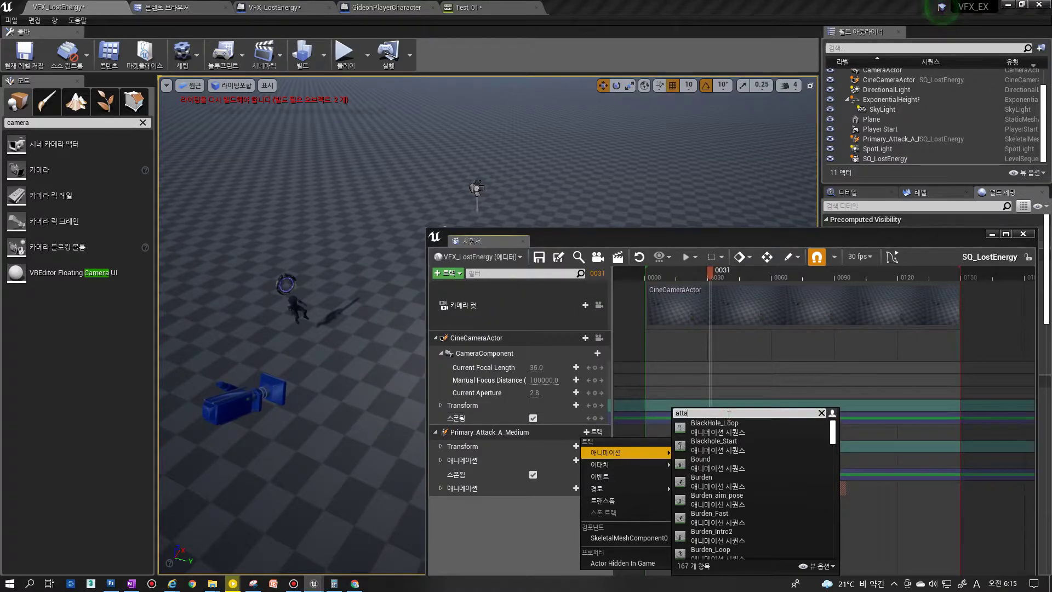
pyautogui.write('ck')
pyautogui.click(729, 442)
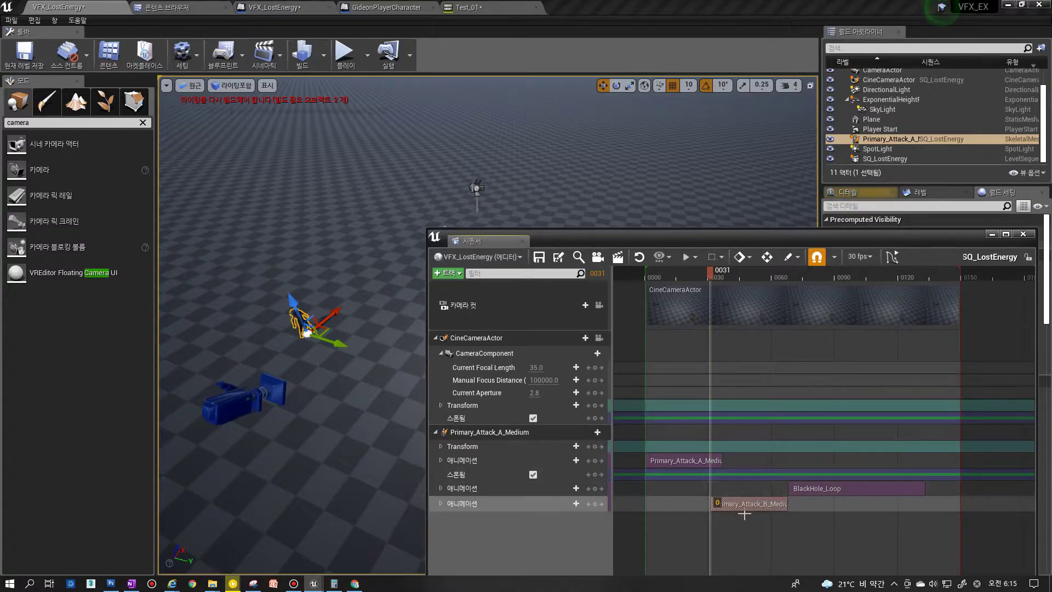
# Expand the Primary_Attack_B_Medium animation track to examine its weight setting, and inspect the clips on the character's animation tracks
pyautogui.click(481, 503)
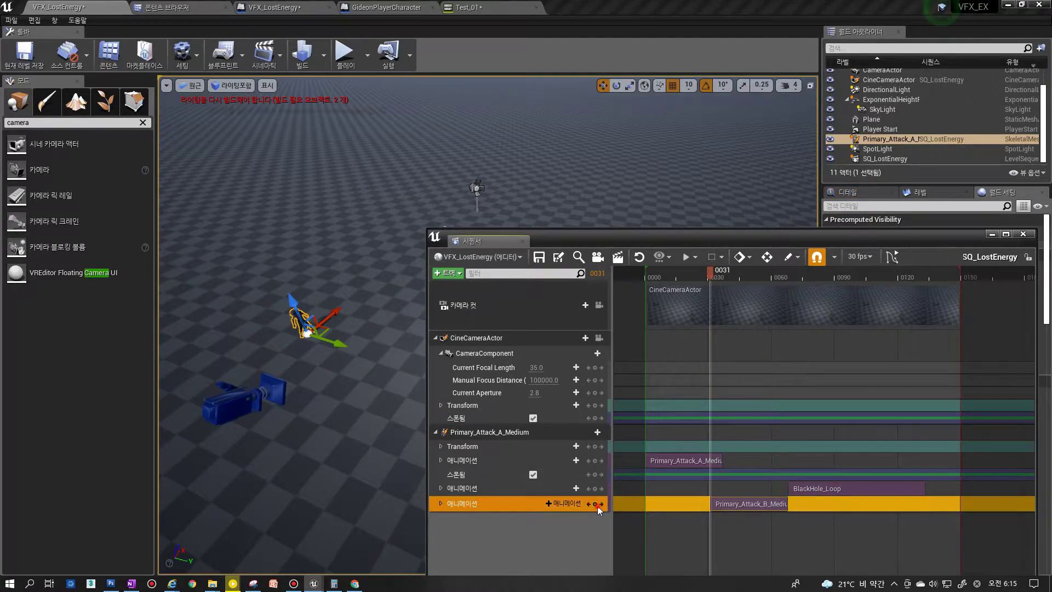
pyautogui.click(563, 503)
pyautogui.click(443, 504)
pyautogui.click(442, 504)
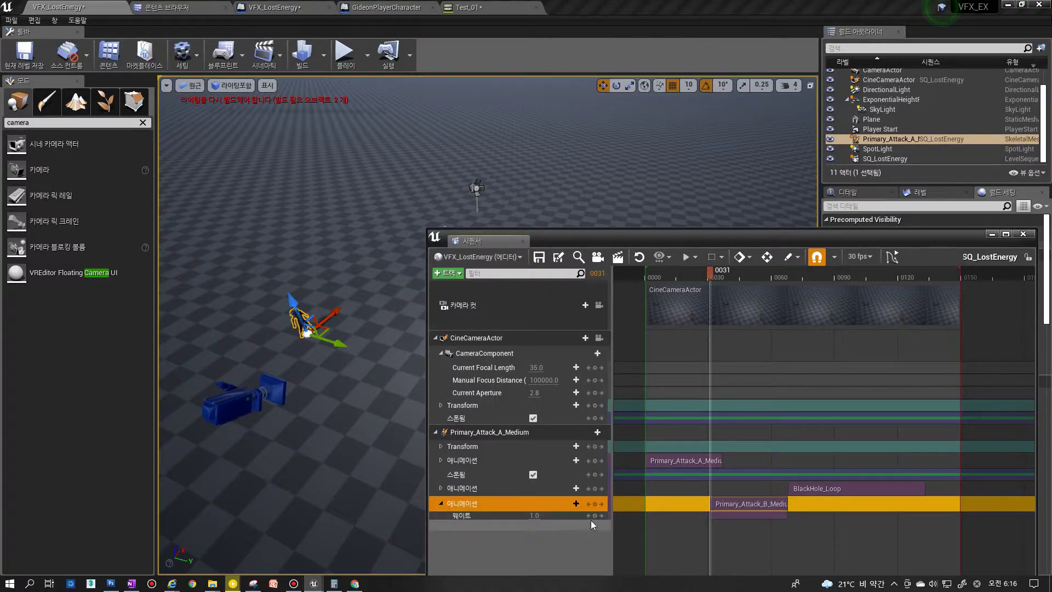
pyautogui.click(737, 503)
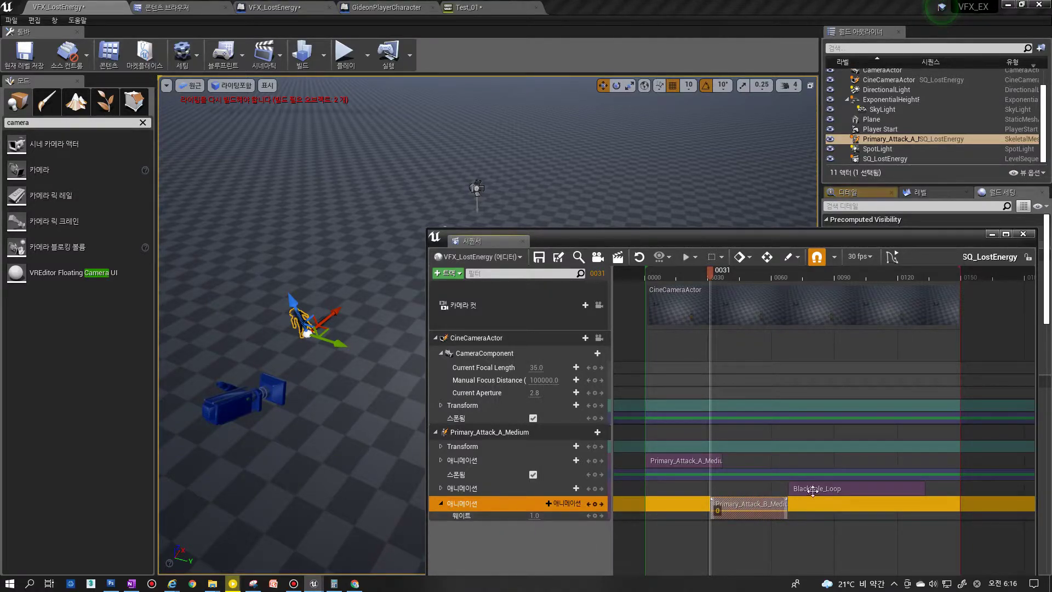
pyautogui.click(669, 459)
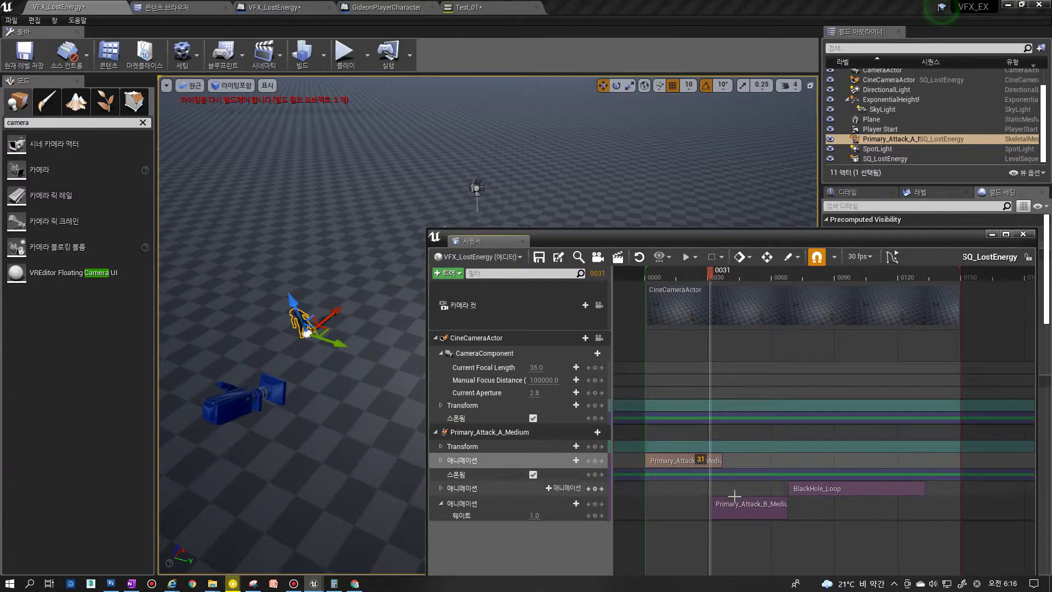
# Delete the Primary_Attack_B_Medium, BlackHole_Loop and Primary_Attack_A_Medium clips from the character's animation tracks
pyautogui.click(752, 511)
pyautogui.press('Delete')
pyautogui.click(817, 493)
pyautogui.press('Delete')
pyautogui.click(704, 464)
pyautogui.press('Delete')
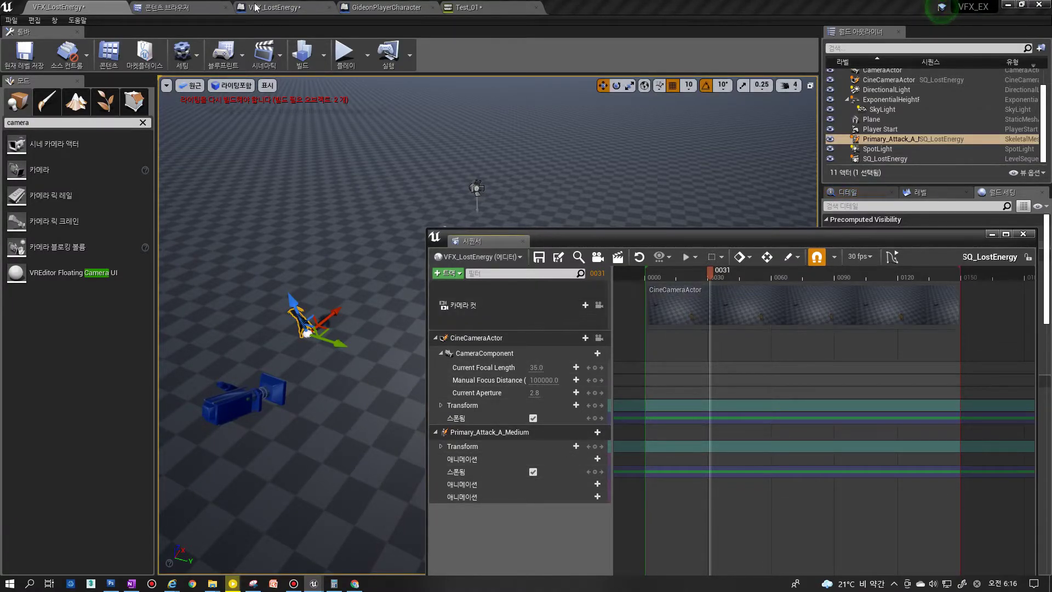
# Return to the Test_01 editor, rewind the composite, filter its asset list by "energ" and open Energy_Montage
pyautogui.click(358, 7)
pyautogui.click(471, 7)
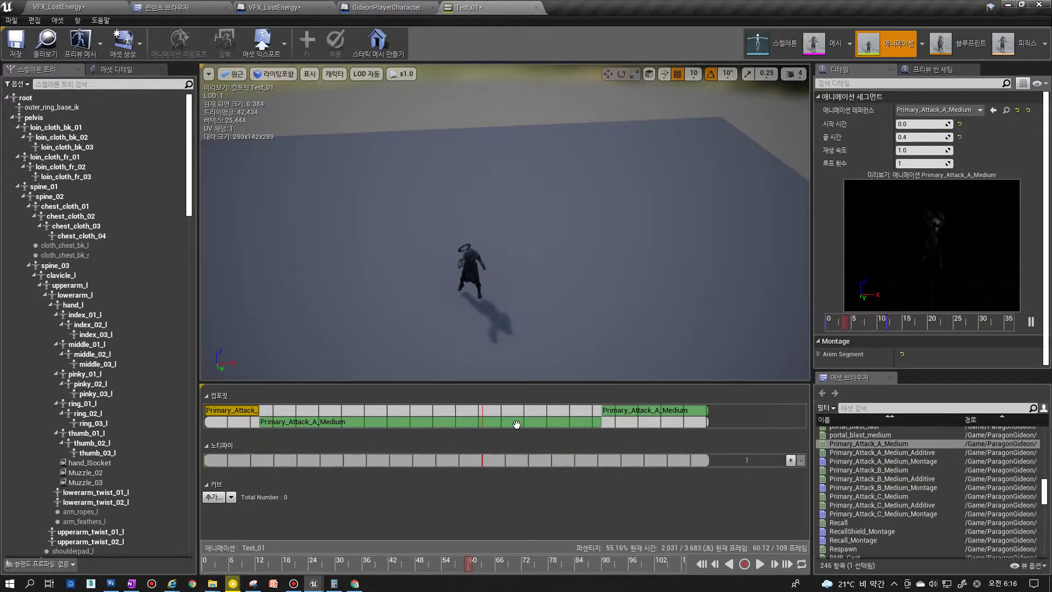
pyautogui.click(206, 570)
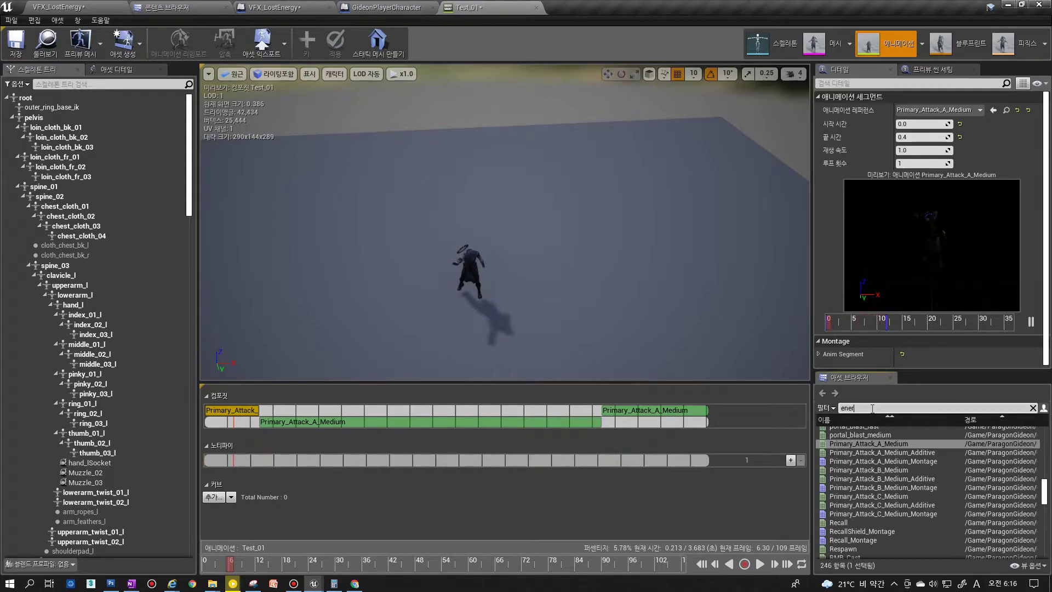
pyautogui.write('g')
pyautogui.doubleClick(865, 441)
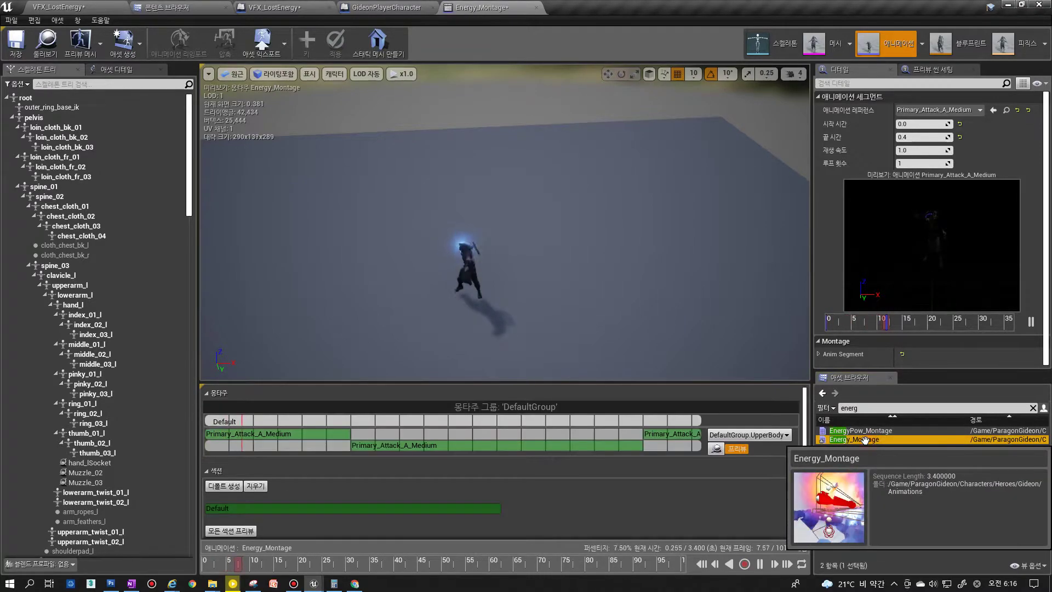
# Pause the Energy_Montage preview and examine its notify tracks and the LostEnergyPow_02 sound notify, comparing them with the SQ_LostEnergy sequence
pyautogui.moveTo(804, 456); pyautogui.dragTo(804, 532)
pyautogui.click(759, 565)
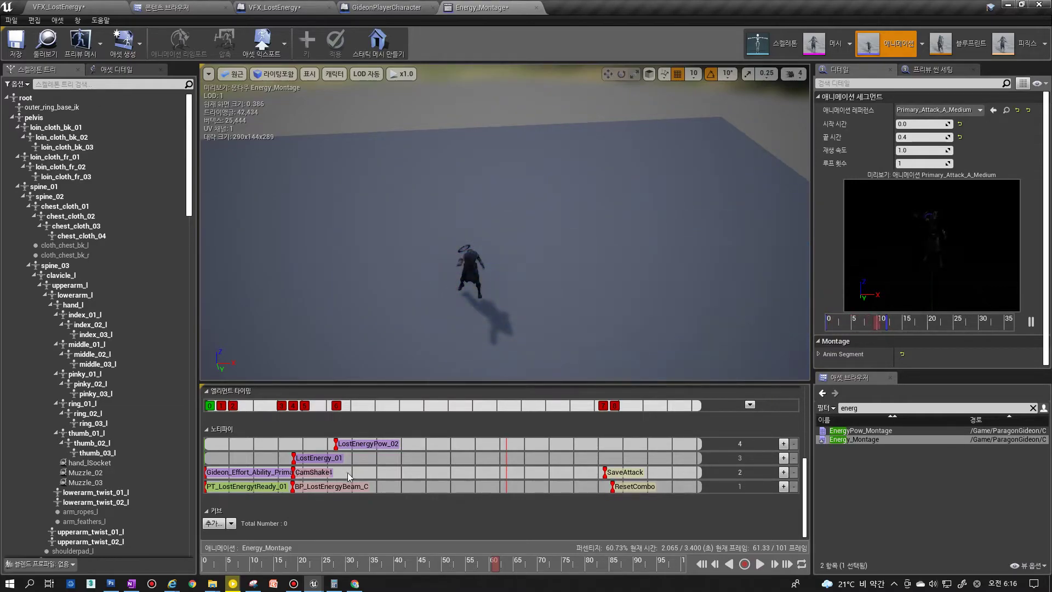
pyautogui.click(366, 445)
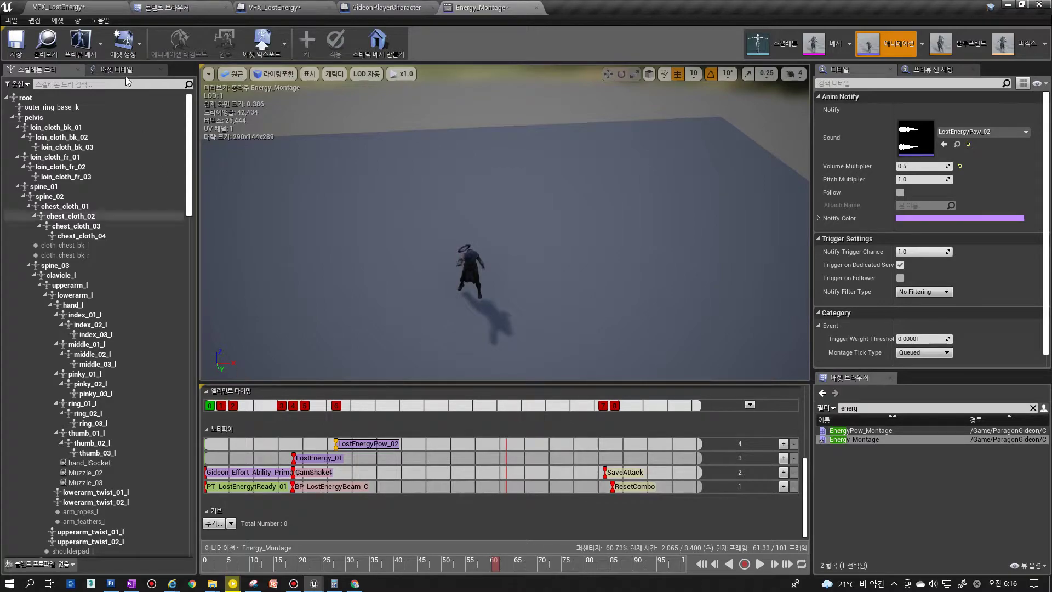
pyautogui.click(77, 8)
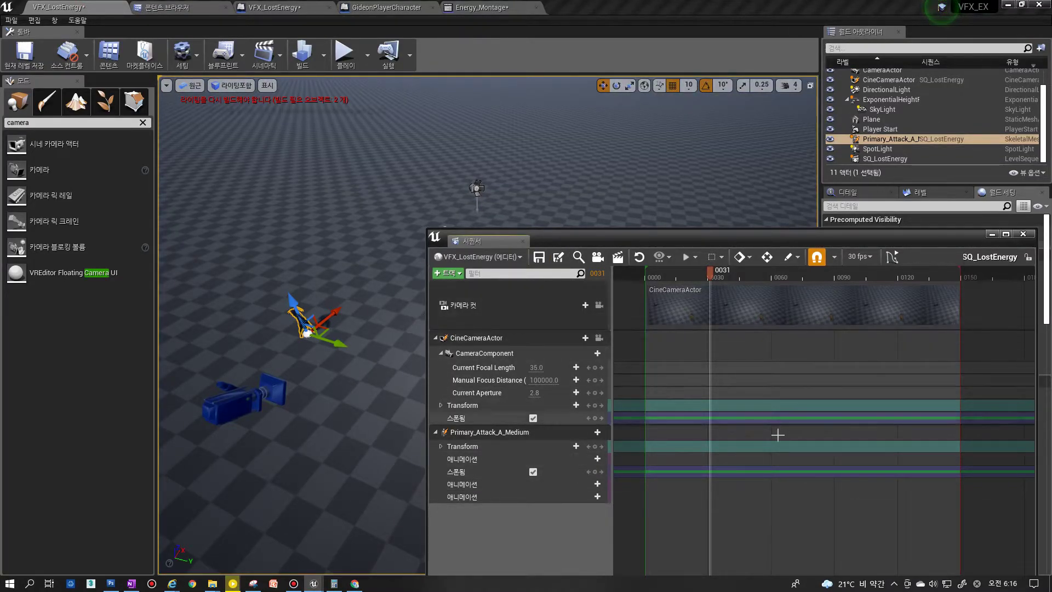
pyautogui.click(476, 9)
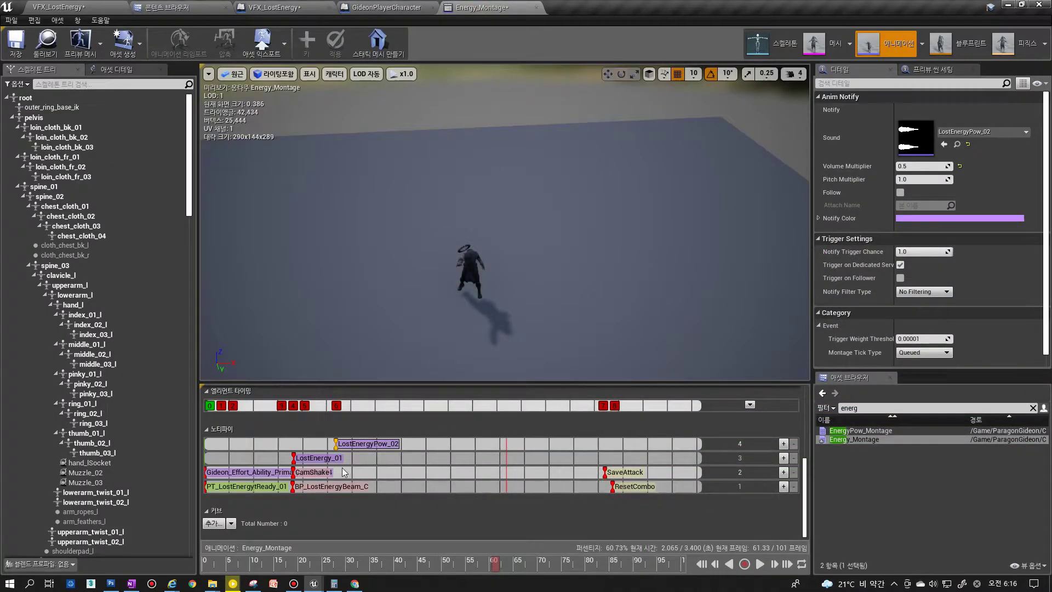
# Locate the BP_LostEnergyBeam asset from the beam notify in Energy_Montage and add it as an actor to SQ_LostEnergy
pyautogui.click(332, 487)
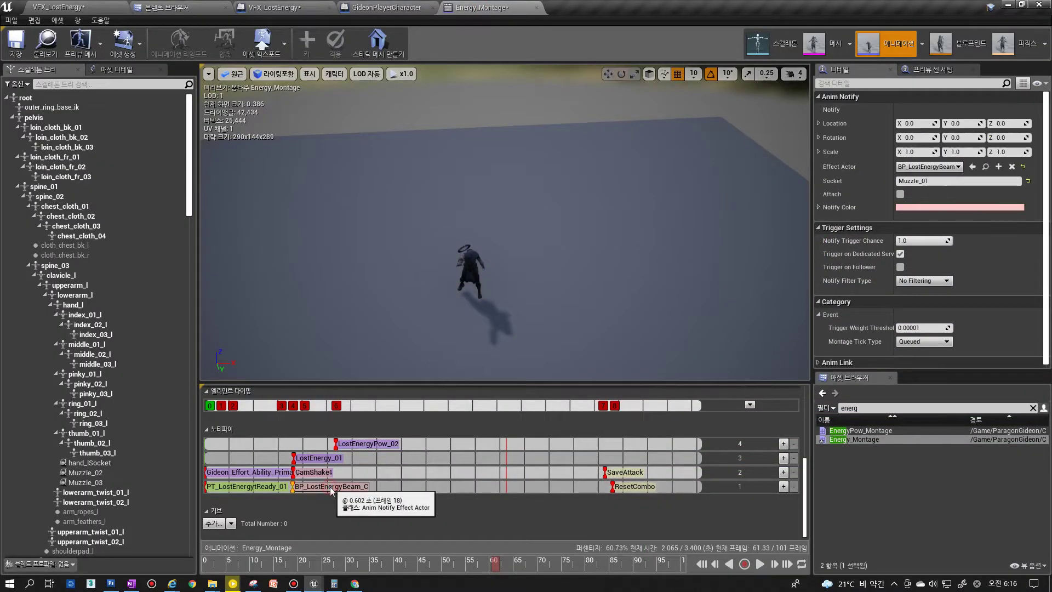
pyautogui.click(986, 166)
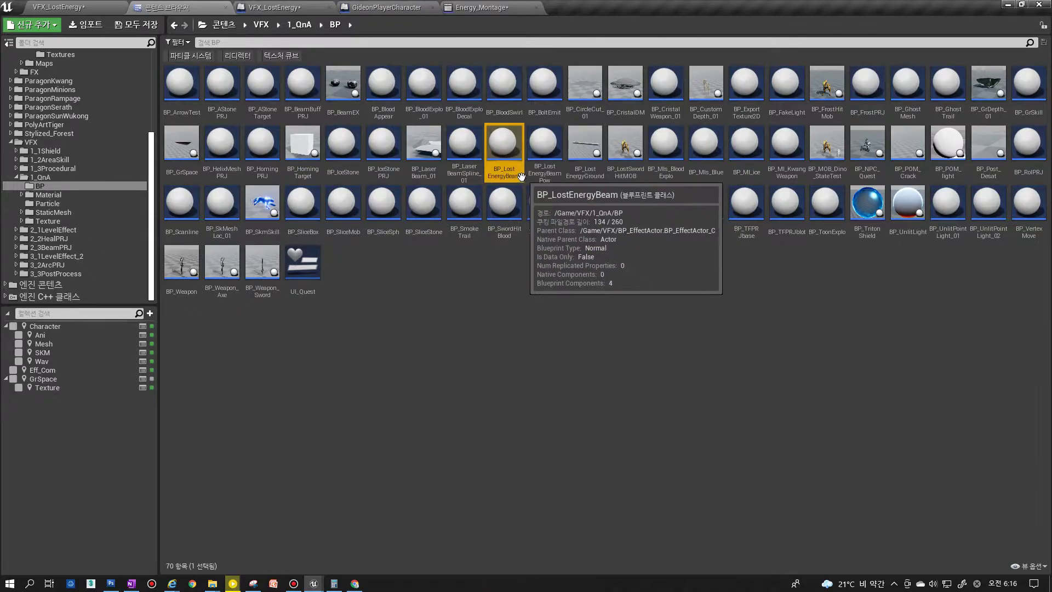
pyautogui.moveTo(501, 151); pyautogui.dragTo(508, 514)
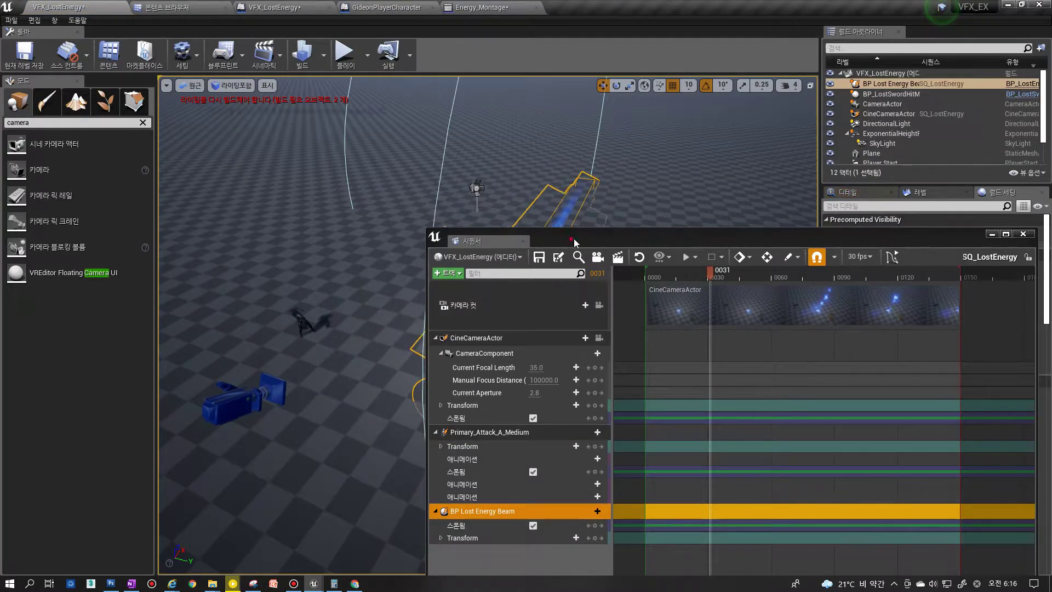
pyautogui.moveTo(571, 245); pyautogui.dragTo(743, 184)
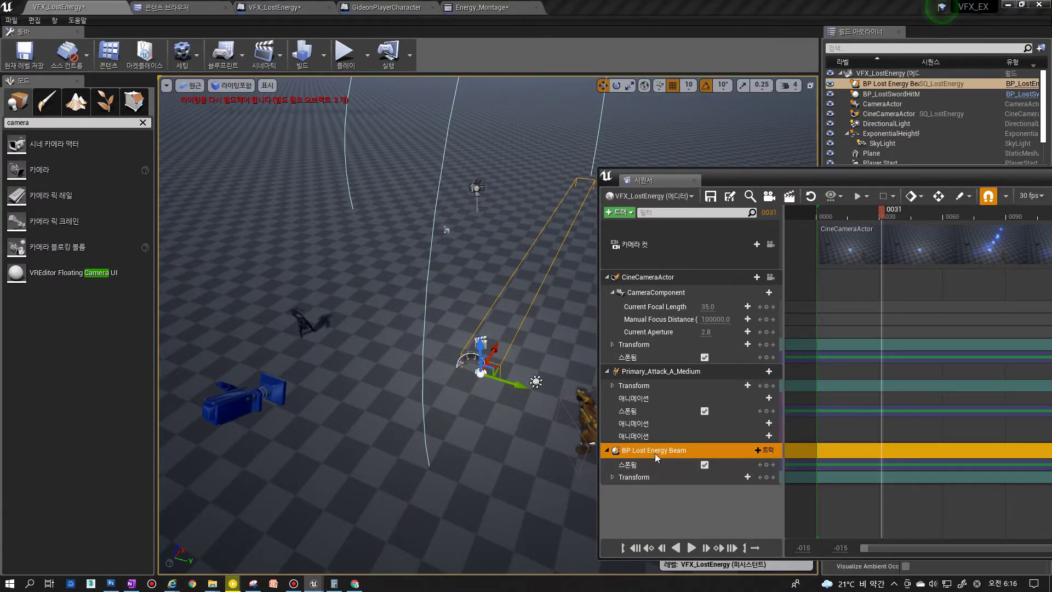
pyautogui.moveTo(808, 177); pyautogui.dragTo(725, 168)
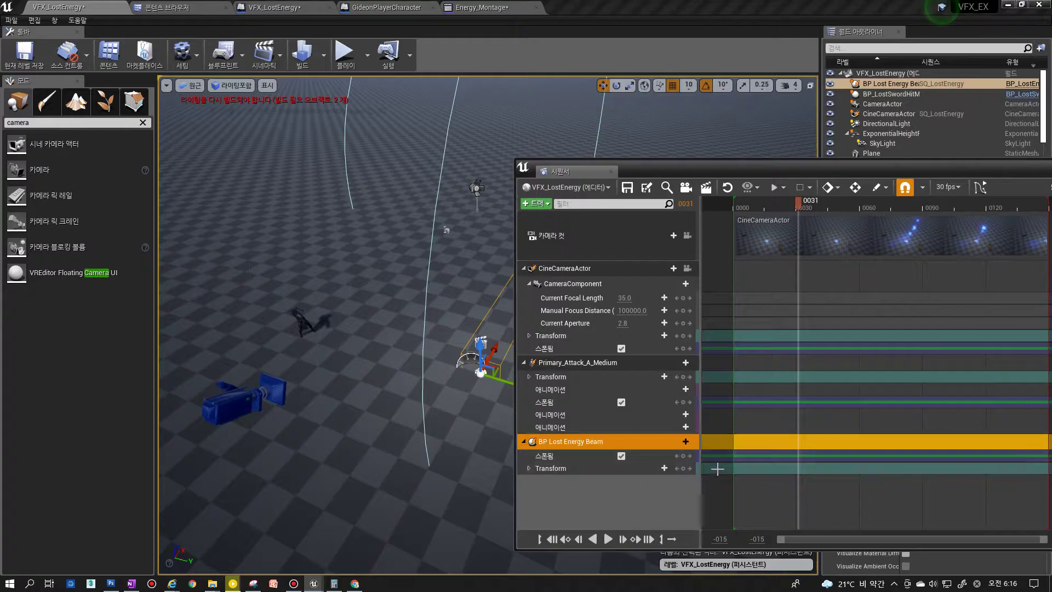
# Expand the beam actor's Transform, toggle its Spawned state off and on, and delete BP Lost Energy Beam from the sequence
pyautogui.click(529, 468)
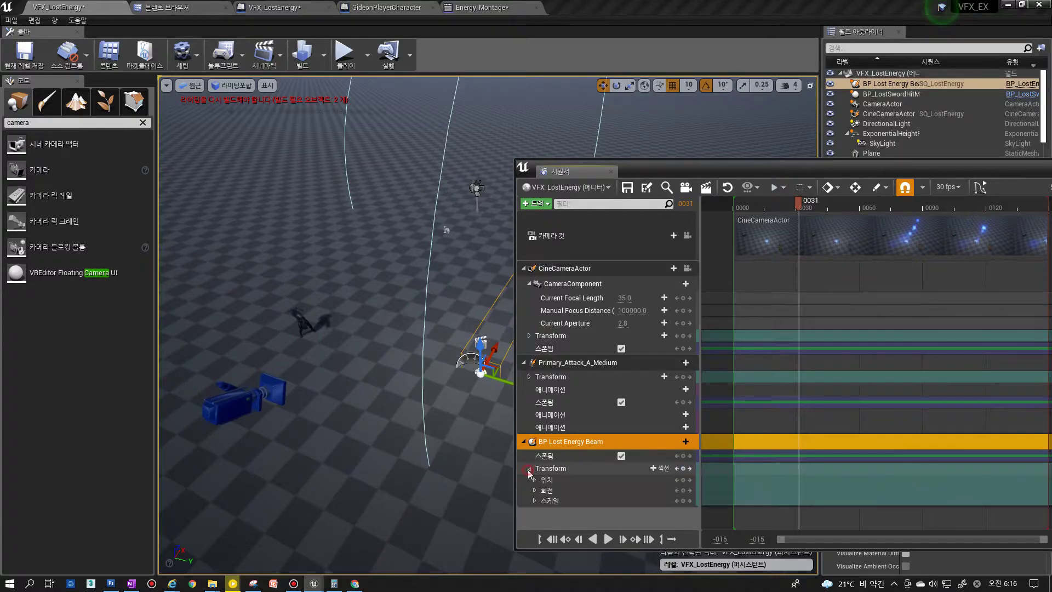
pyautogui.click(622, 456)
pyautogui.click(622, 456)
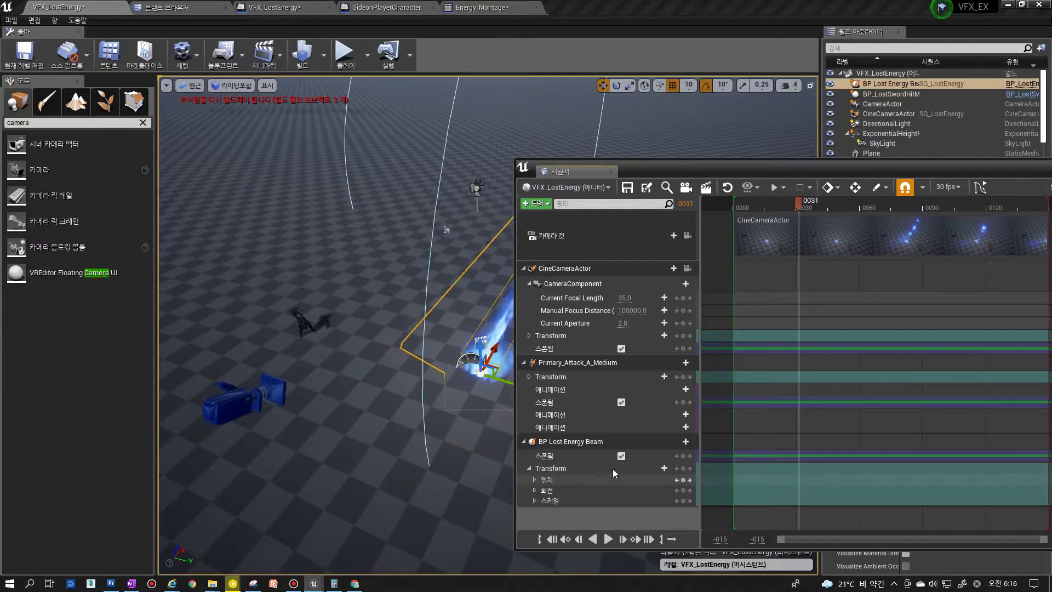
pyautogui.click(680, 443)
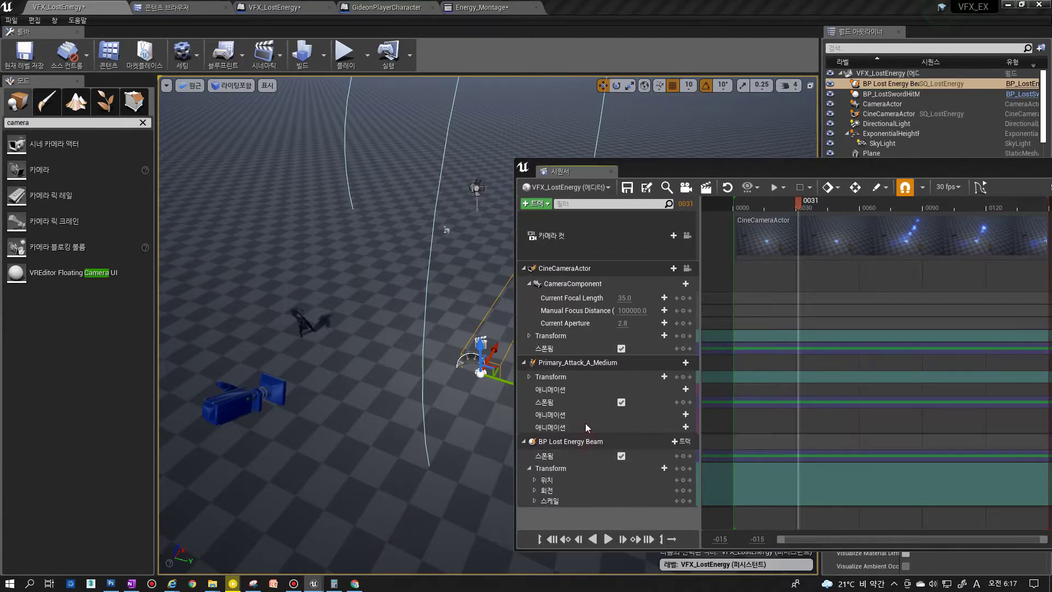
pyautogui.click(649, 441)
pyautogui.press('Delete')
pyautogui.moveTo(721, 172); pyautogui.dragTo(635, 156)
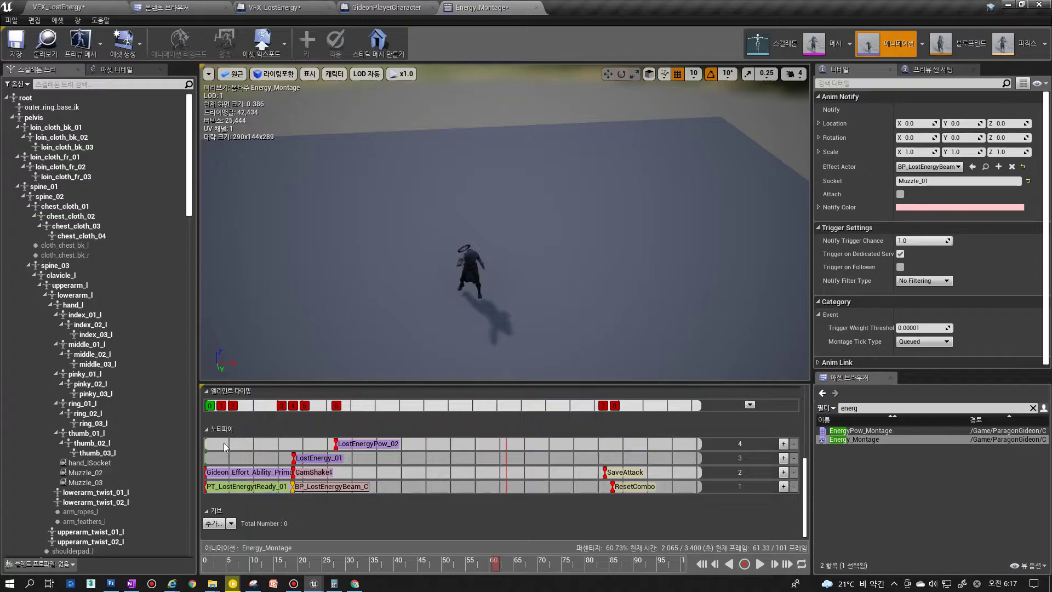
# Copy all the notifies from the four notify tracks of Energy_Montage
pyautogui.click(225, 446)
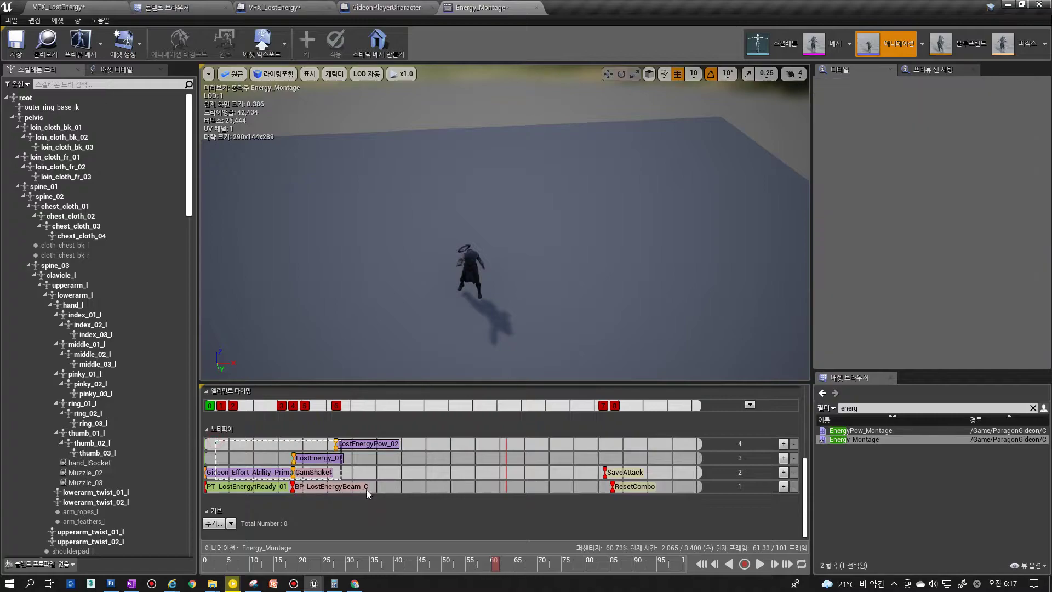
pyautogui.rightClick(362, 447)
pyautogui.click(388, 514)
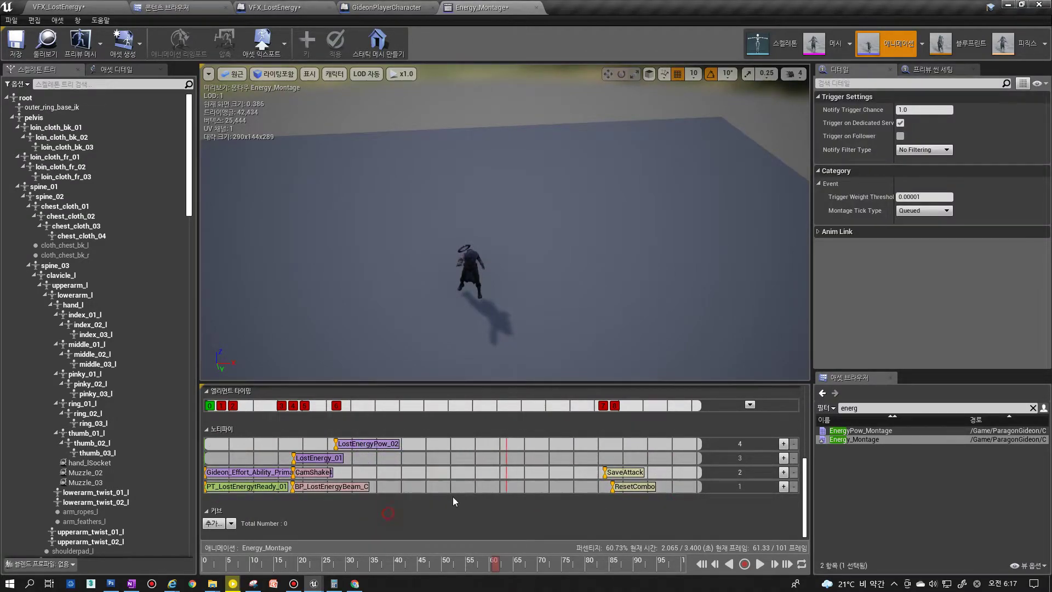
# Filter the animation assets by "test" and open the Test_01 composite
pyautogui.click(1033, 408)
pyautogui.click(853, 408)
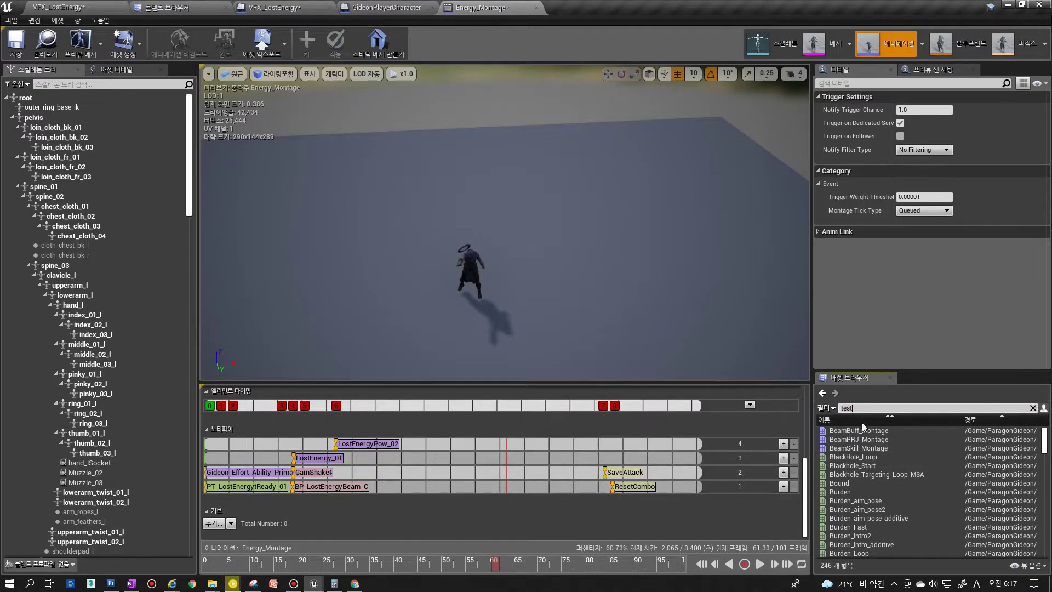
pyautogui.write('test')
pyautogui.doubleClick(841, 448)
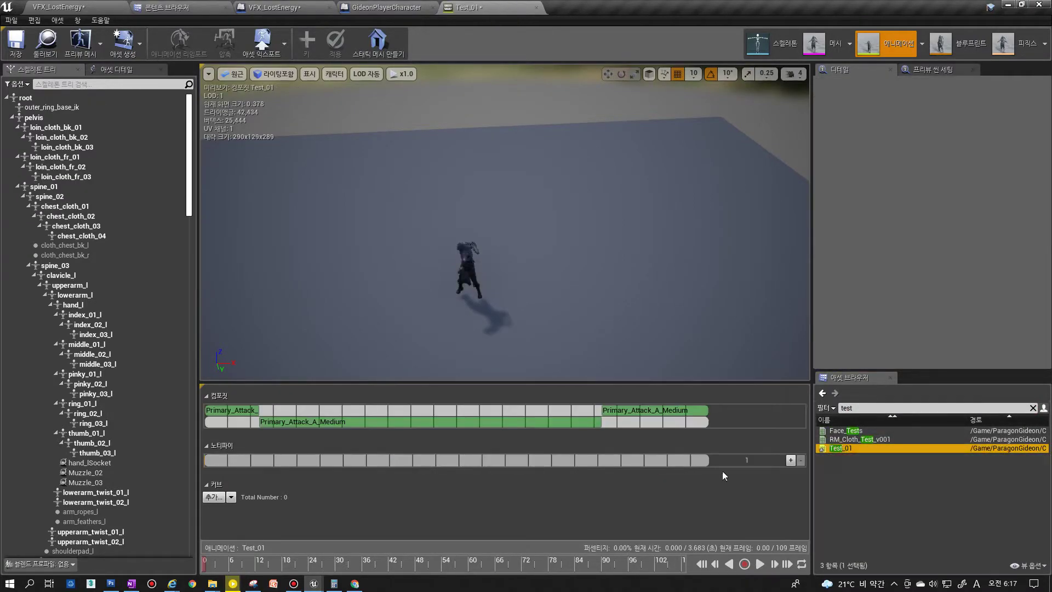
# Paste the copied notifies near the start of Test_01's notify track, and play the preview to check the effects
pyautogui.rightClick(222, 463)
pyautogui.click(258, 525)
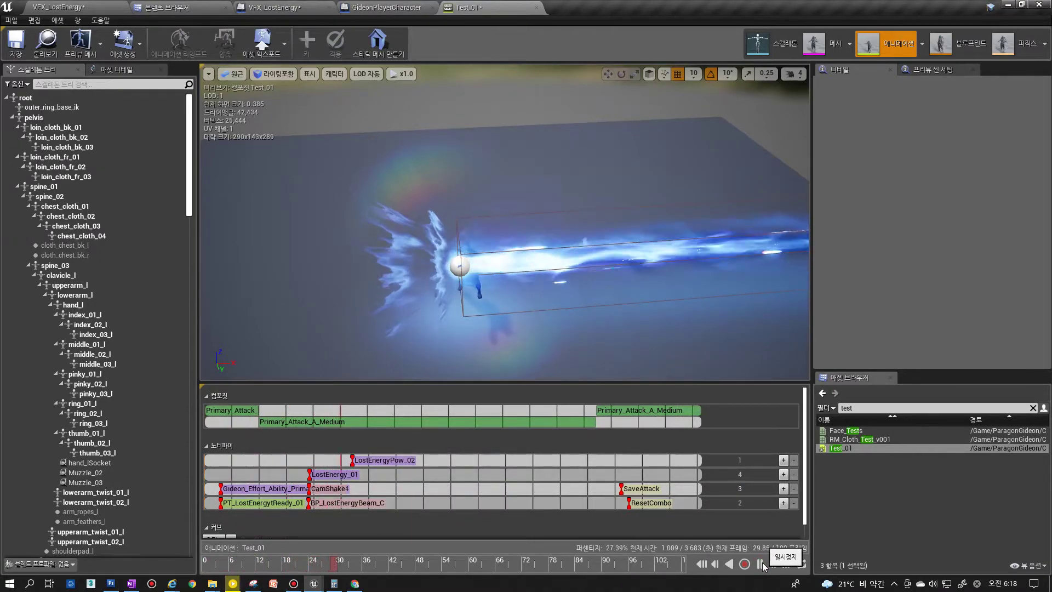
pyautogui.click(765, 566)
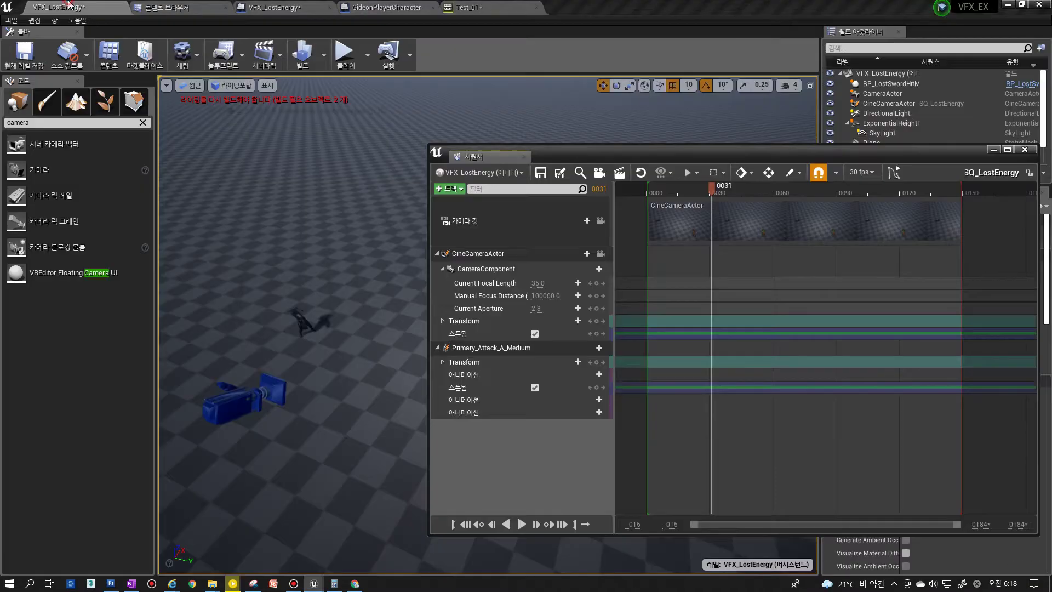
# In the VFX_LostEnergy level, copy the location of BP_LostSwordHitM and paste it onto the Primary_Attack_A_Medium character
pyautogui.click(98, 6)
pyautogui.moveTo(715, 144); pyautogui.dragTo(429, 435)
pyautogui.moveTo(605, 285); pyautogui.dragTo(388, 283, button='right')
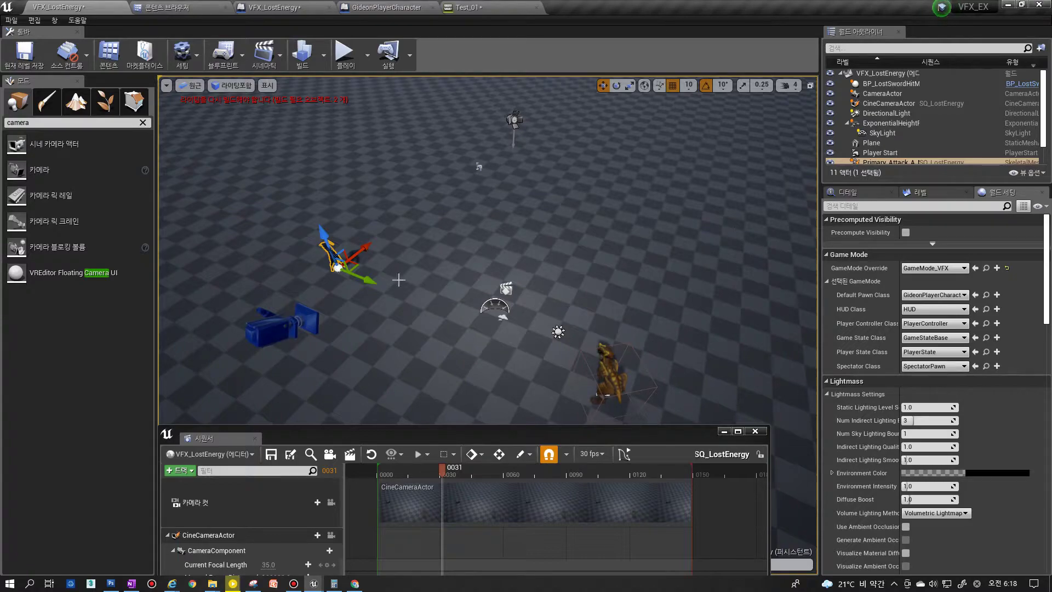
pyautogui.click(615, 371)
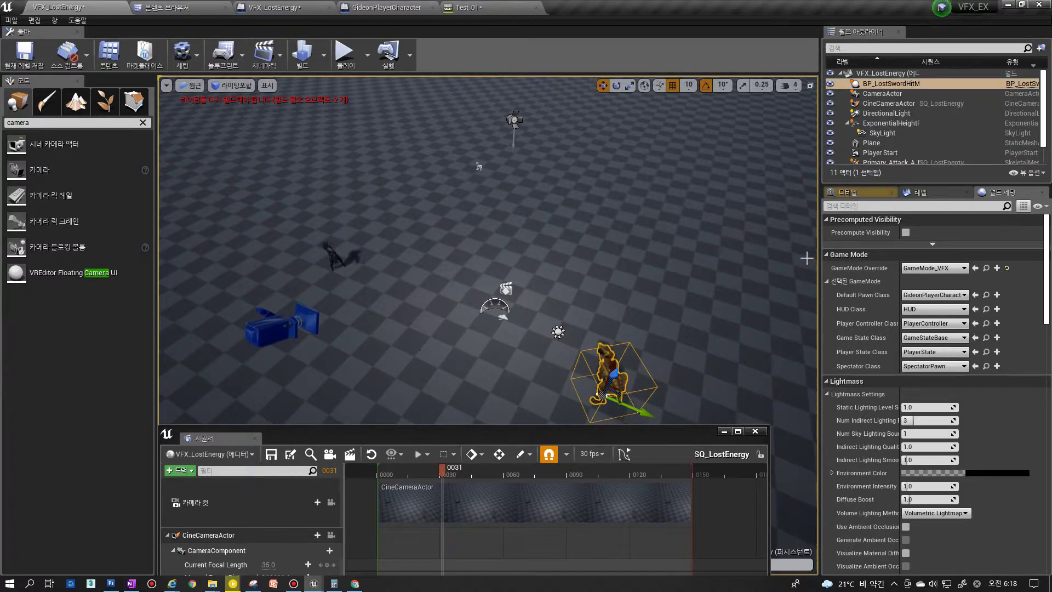
pyautogui.click(847, 192)
pyautogui.rightClick(839, 308)
pyautogui.click(855, 315)
pyautogui.click(332, 257)
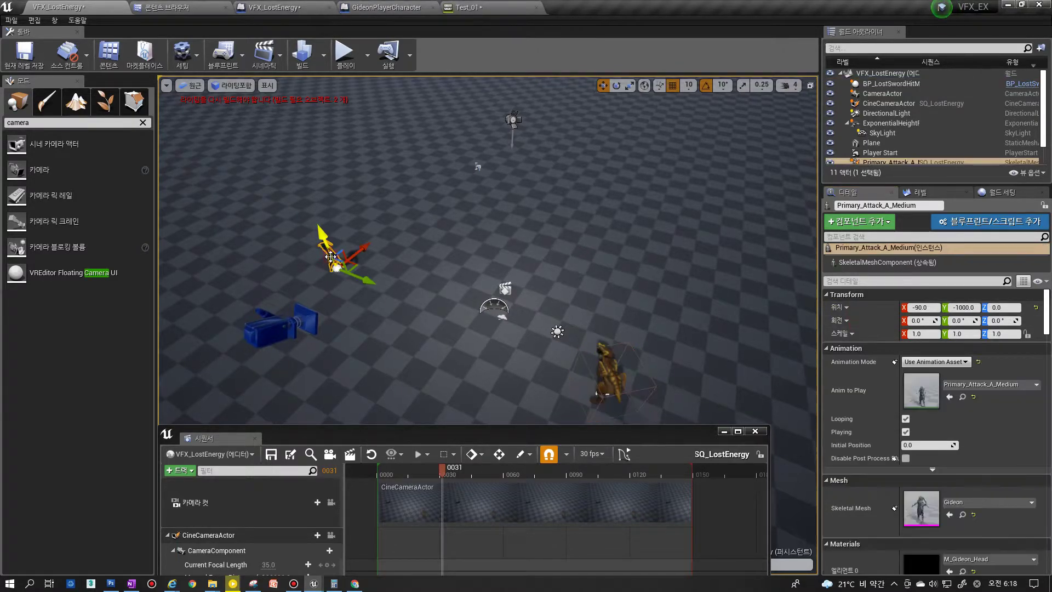
pyautogui.rightClick(837, 310)
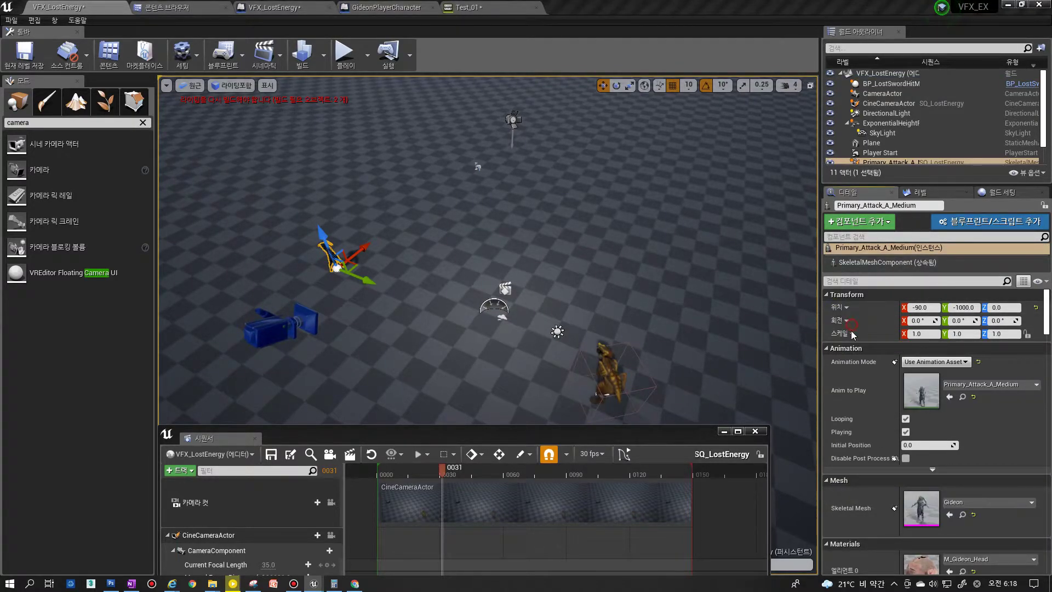
pyautogui.click(852, 323)
# Rotate the Primary_Attack_A_Medium character about its vertical axis and move it to about X 1444, Y -823
pyautogui.click(646, 87)
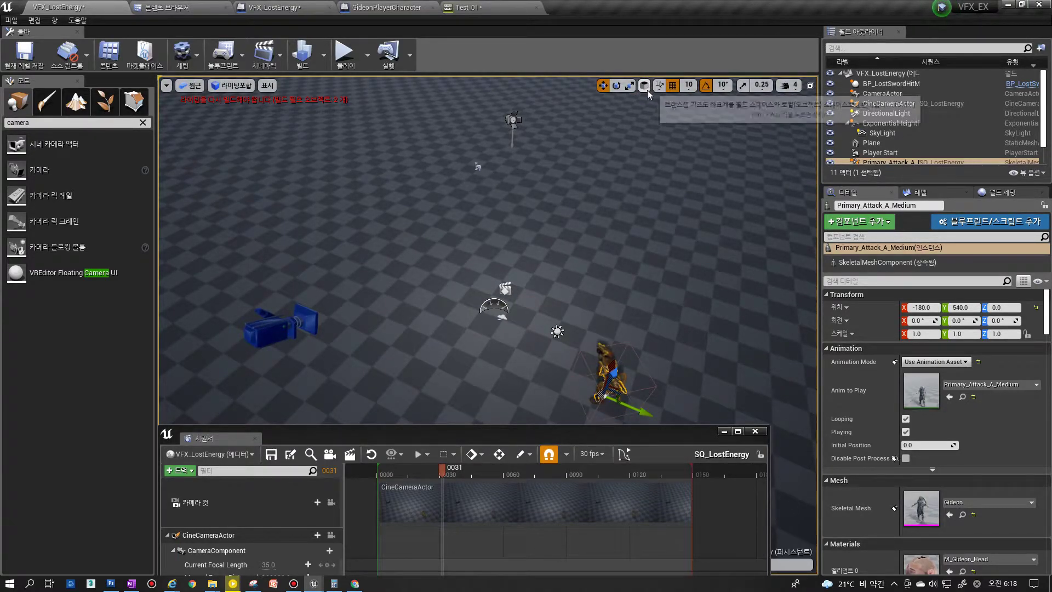
pyautogui.moveTo(553, 403)
pyautogui.mouseDown()
pyautogui.moveTo(581, 409)
pyautogui.moveTo(557, 420)
pyautogui.mouseUp()
pyautogui.press('w')
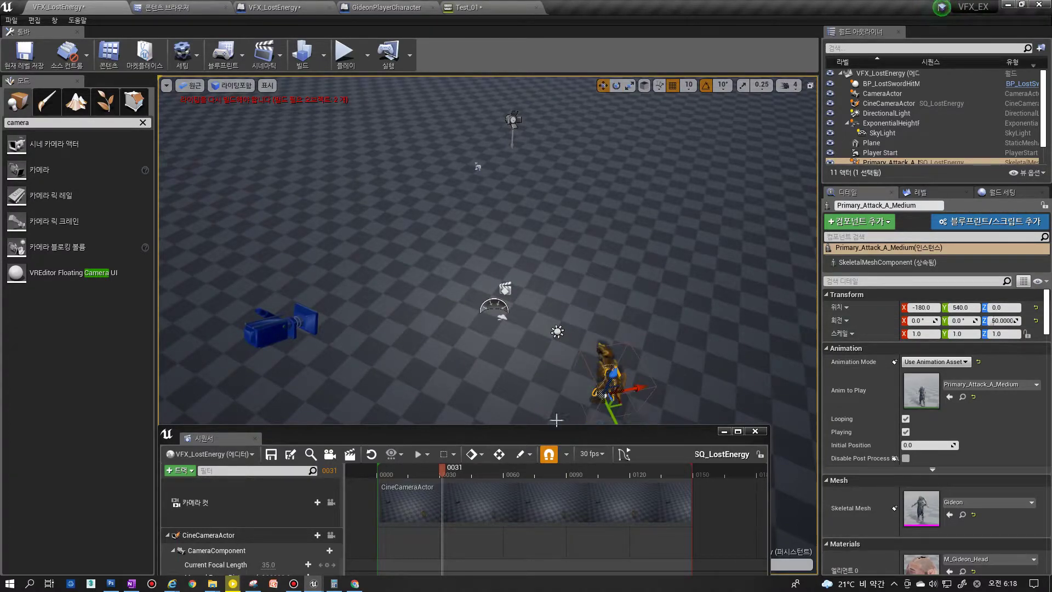
pyautogui.moveTo(618, 415); pyautogui.dragTo(453, 177)
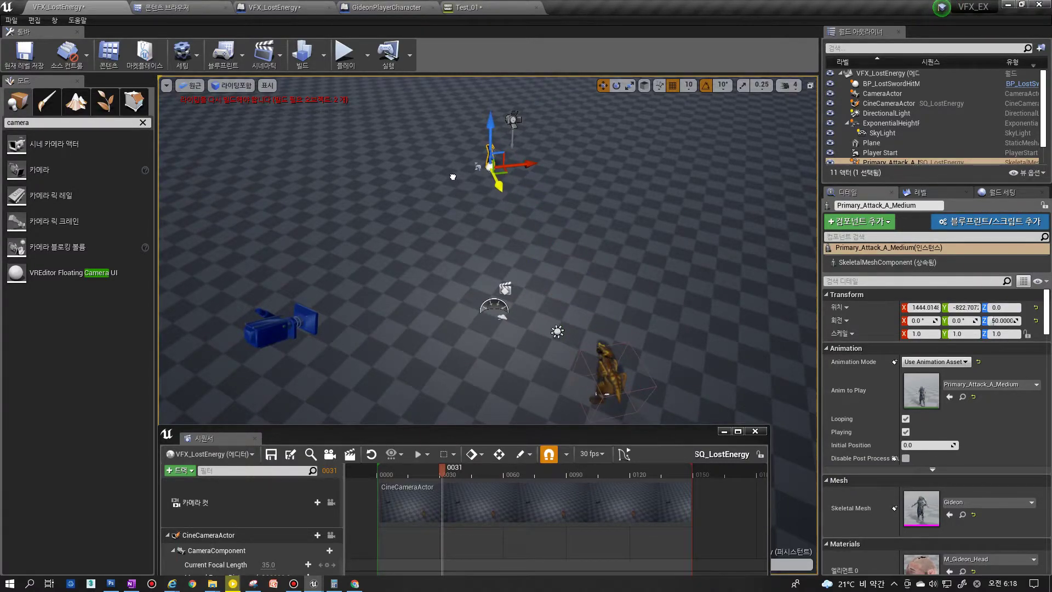
pyautogui.moveTo(464, 181); pyautogui.dragTo(518, 187, button='right')
pyautogui.rightClick(540, 121)
pyautogui.click(607, 388)
# Delete the last empty animation track under Primary_Attack_A_Medium in the sequence
pyautogui.moveTo(449, 436); pyautogui.dragTo(723, 156)
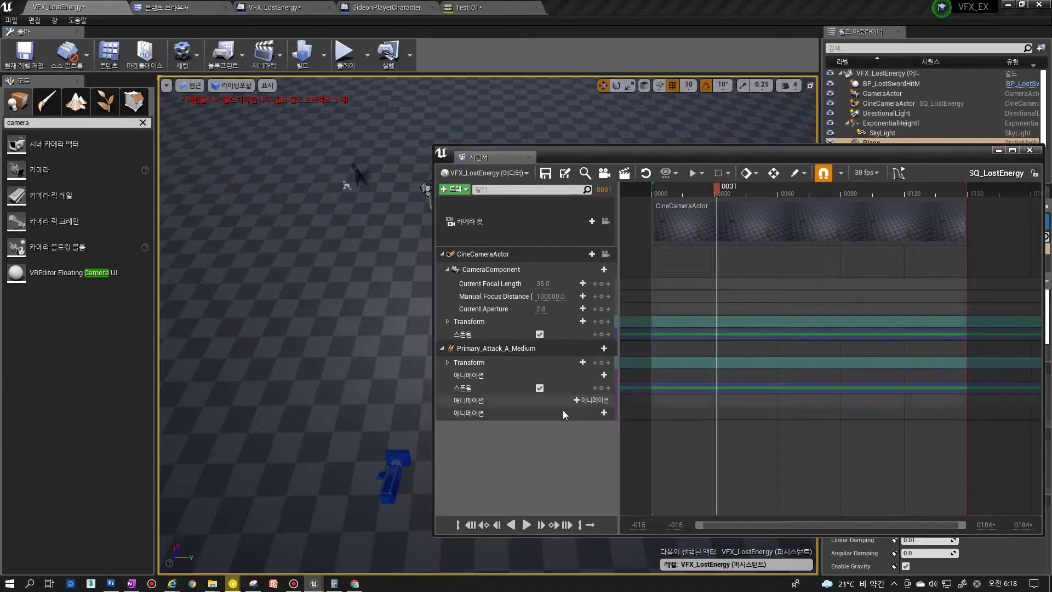
pyautogui.click(541, 413)
pyautogui.press('Delete')
# Add the Test_01 composite to the character's remaining lower animation track, searching for "test_"
pyautogui.click(515, 400)
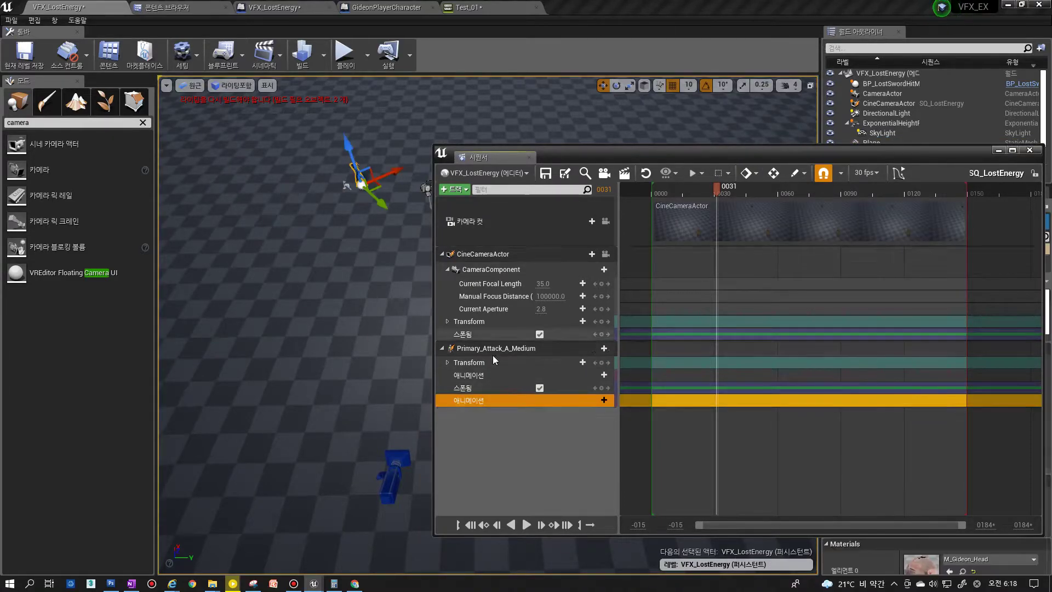
pyautogui.click(608, 401)
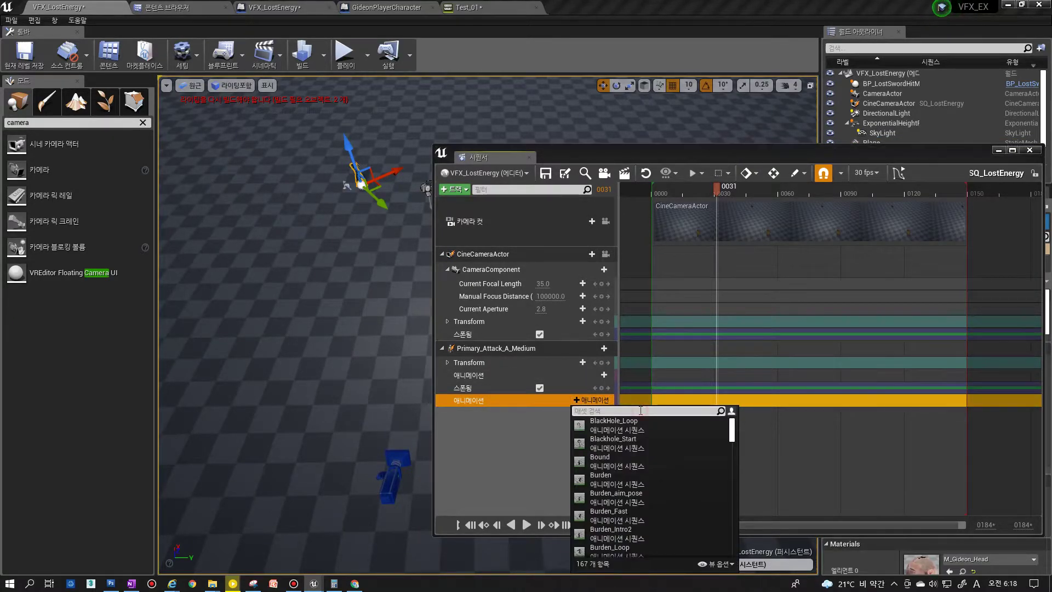
pyautogui.write('test_')
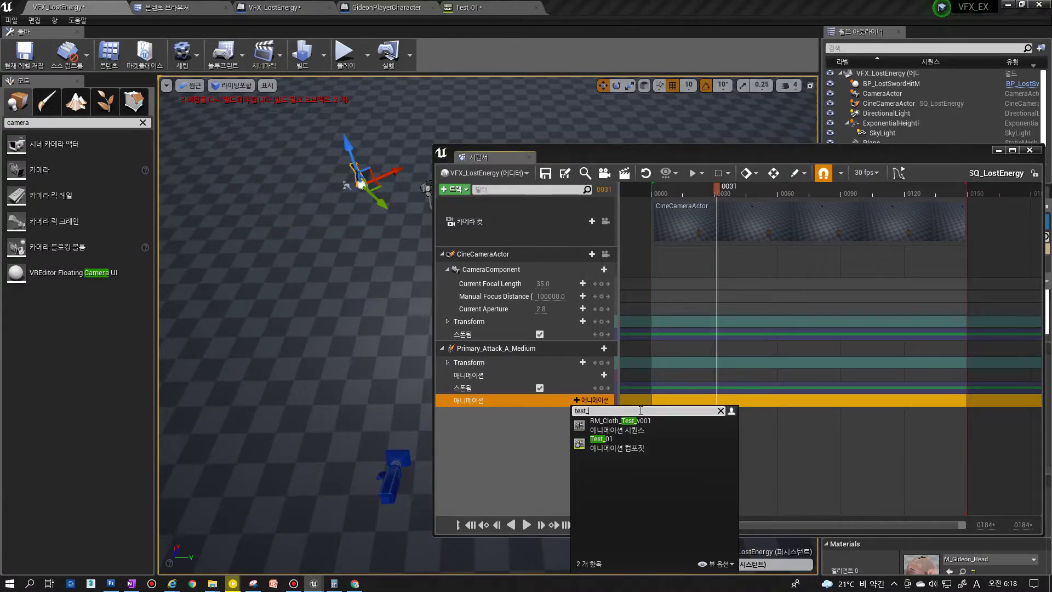
pyautogui.click(602, 442)
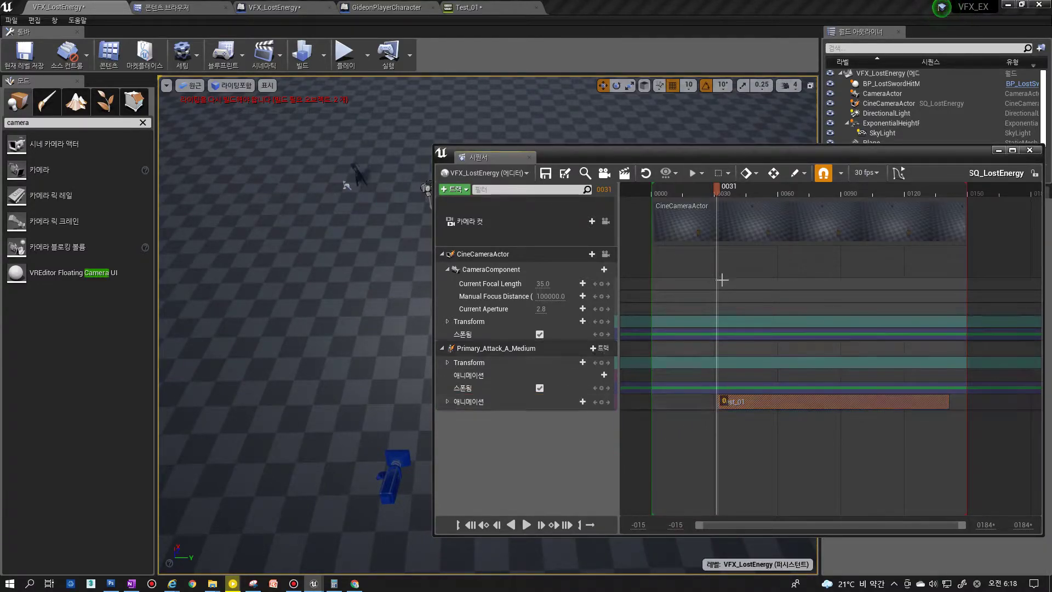
# Return the playhead to frame 0000 and move the Test_01 clip so it starts there
pyautogui.moveTo(720, 198); pyautogui.dragTo(656, 192)
pyautogui.moveTo(754, 401); pyautogui.dragTo(689, 399)
pyautogui.moveTo(656, 192); pyautogui.dragTo(652, 196)
pyautogui.moveTo(699, 402); pyautogui.dragTo(693, 399)
pyautogui.moveTo(620, 157); pyautogui.dragTo(376, 138)
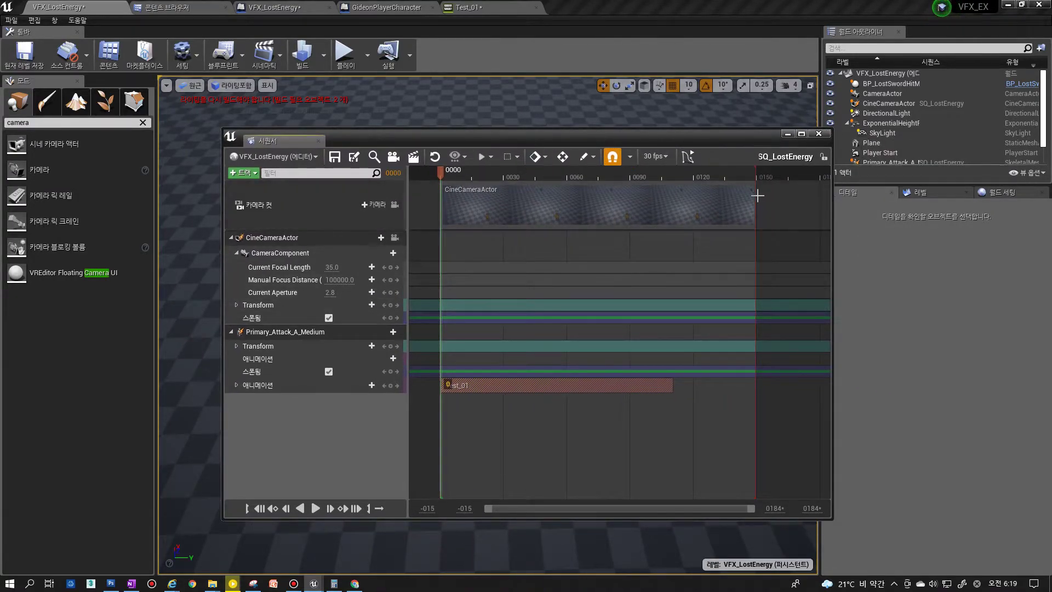
# Shorten the CineCameraActor camera cut and the sequence's playback range to the end of the Test_01 clip
pyautogui.moveTo(756, 196); pyautogui.dragTo(673, 203)
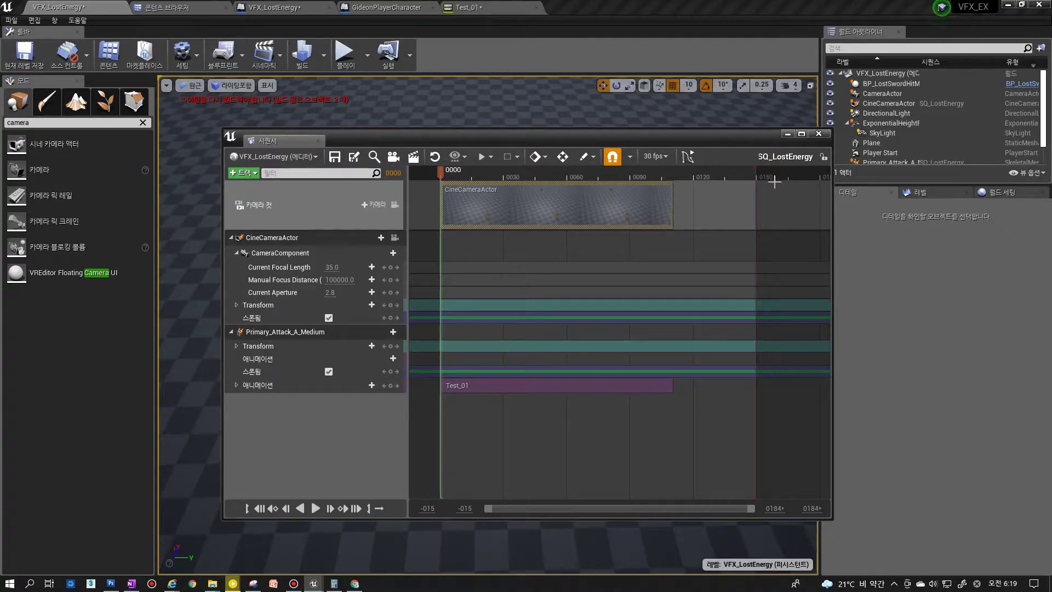
pyautogui.moveTo(755, 170); pyautogui.dragTo(673, 174)
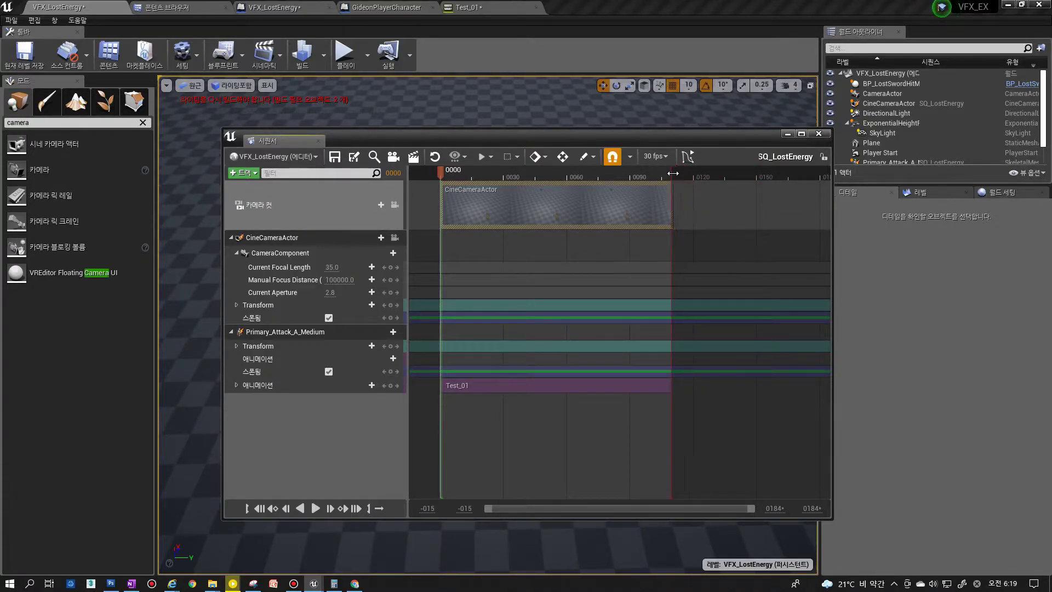
# View the level through the CineCameraActor, play the sequence to check the beam, and select the Primary_Attack_A_Medium character
pyautogui.moveTo(600, 140); pyautogui.dragTo(797, 147)
pyautogui.moveTo(642, 147); pyautogui.dragTo(700, 151)
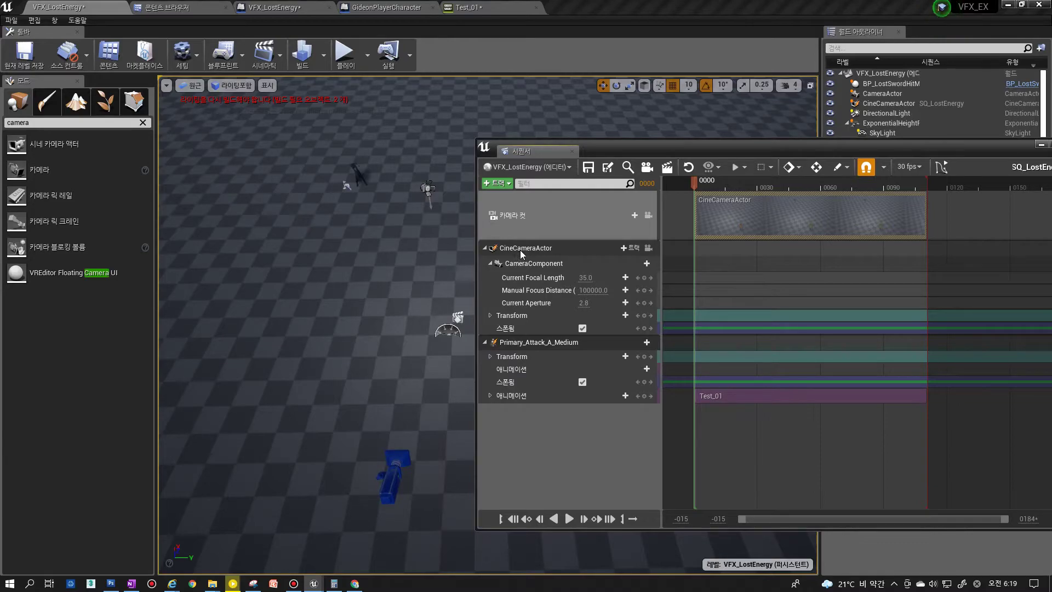
pyautogui.click(648, 248)
pyautogui.moveTo(655, 147); pyautogui.dragTo(842, 116)
pyautogui.click(757, 489)
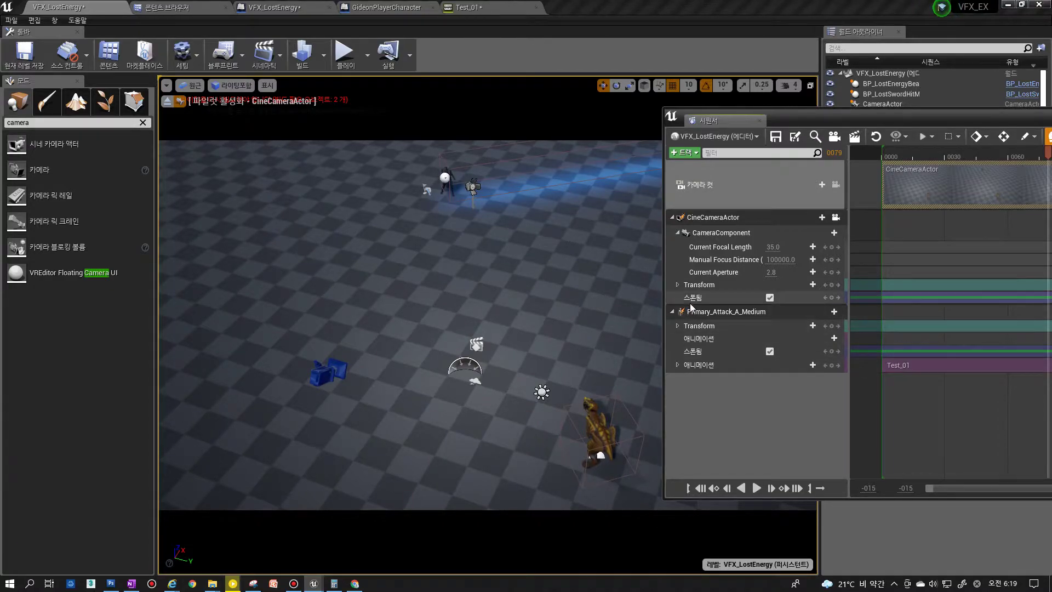
pyautogui.click(727, 312)
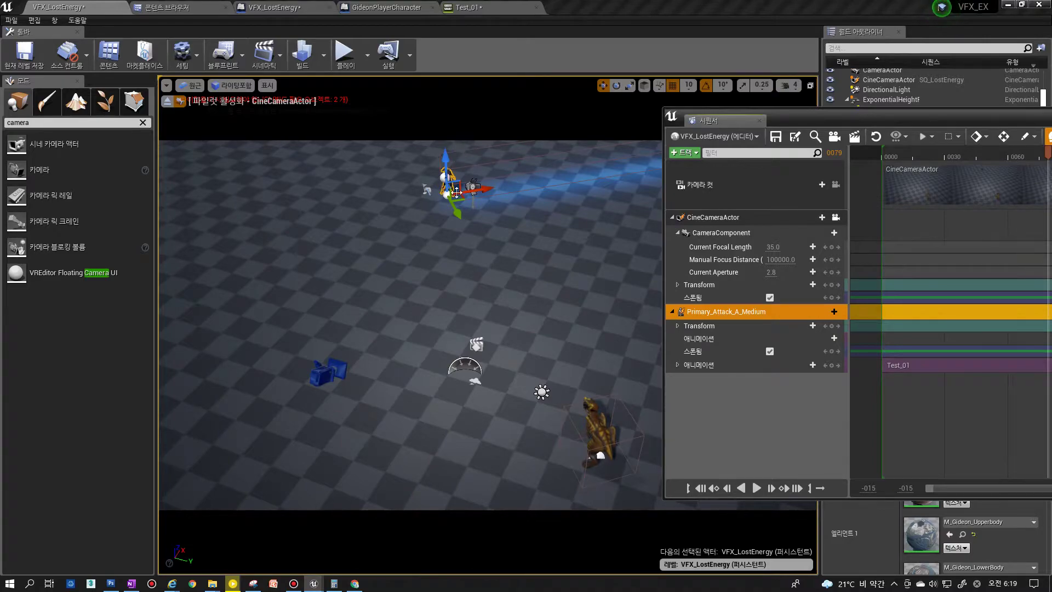
# Return to the Test_01 editor and select the character's spine_03 bone in the preview
pyautogui.click(478, 8)
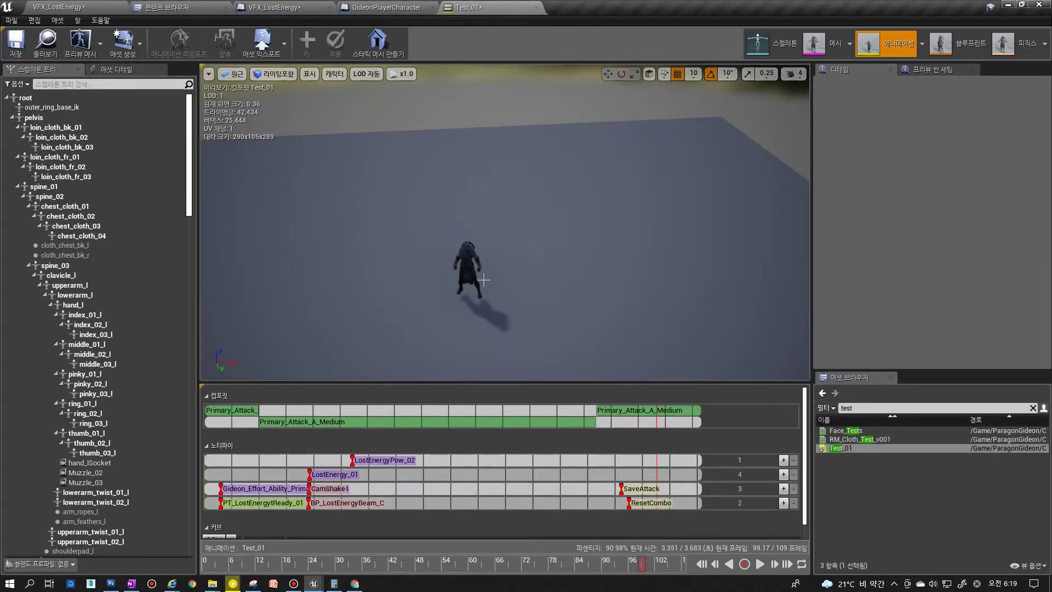
pyautogui.press('w')
pyautogui.moveTo(625, 303)
pyautogui.mouseDown(button='right')
pyautogui.moveTo(650, 305)
pyautogui.moveTo(611, 315)
pyautogui.moveTo(624, 303)
pyautogui.mouseUp(button='right')
pyautogui.click(466, 245)
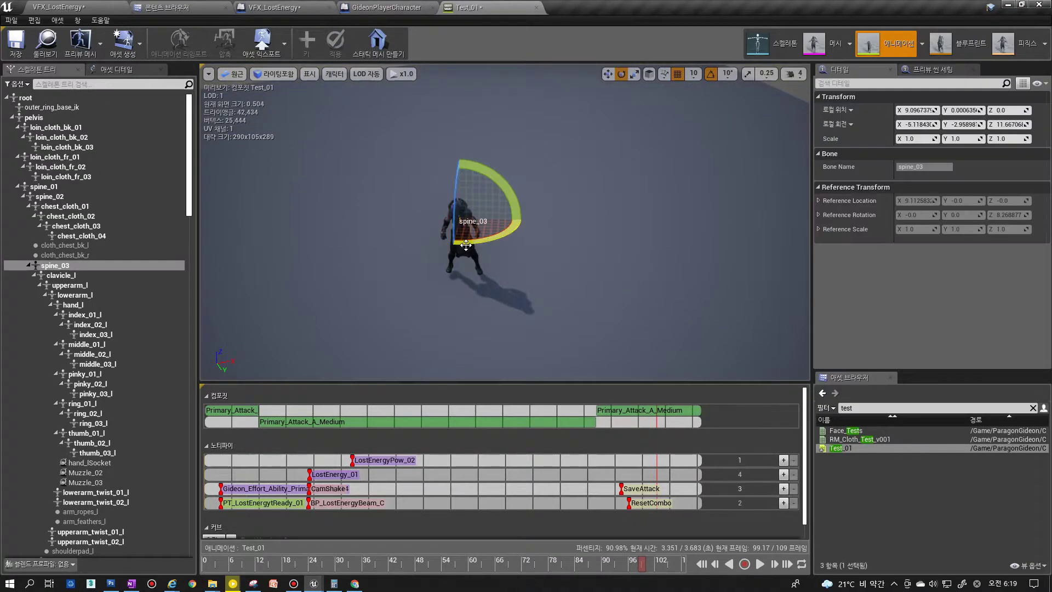
# Compare the Mesh component's orientation in the GideonPlayerCharacter viewport with the Test_01 preview and the character in the level
pyautogui.press('w')
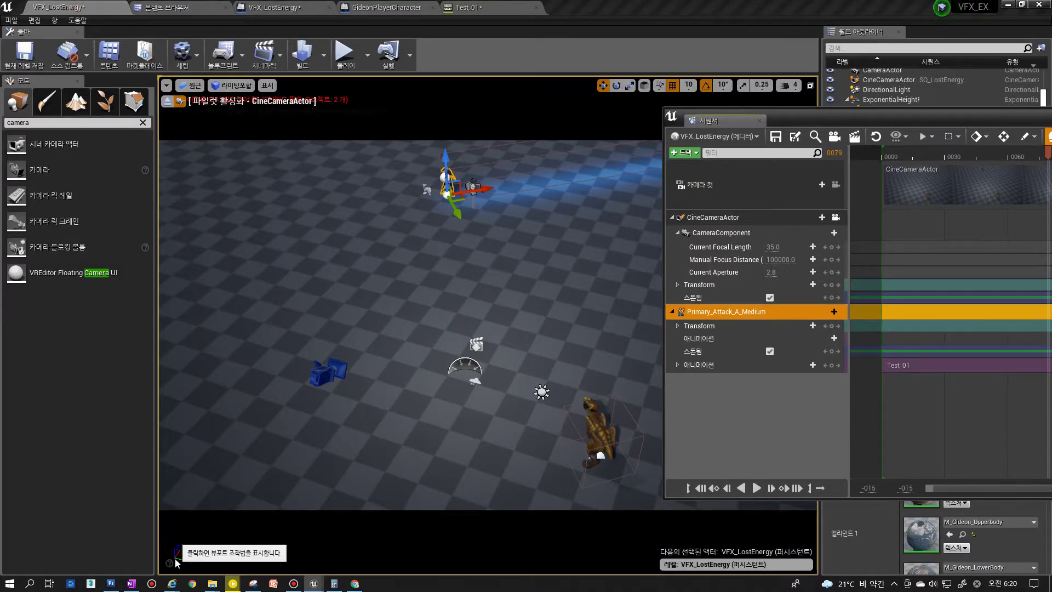
pyautogui.click(383, 7)
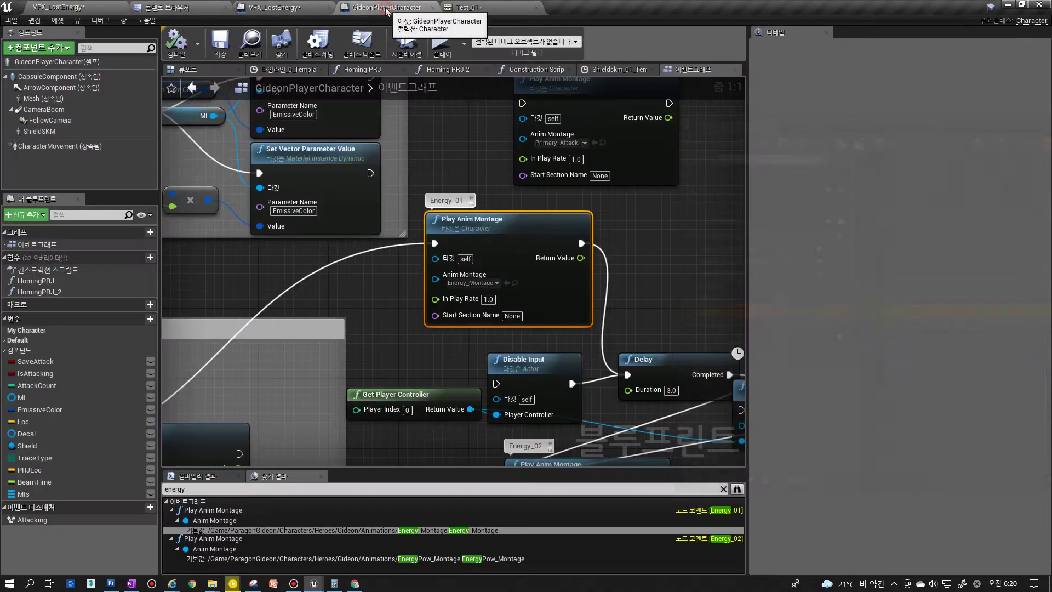
pyautogui.click(194, 71)
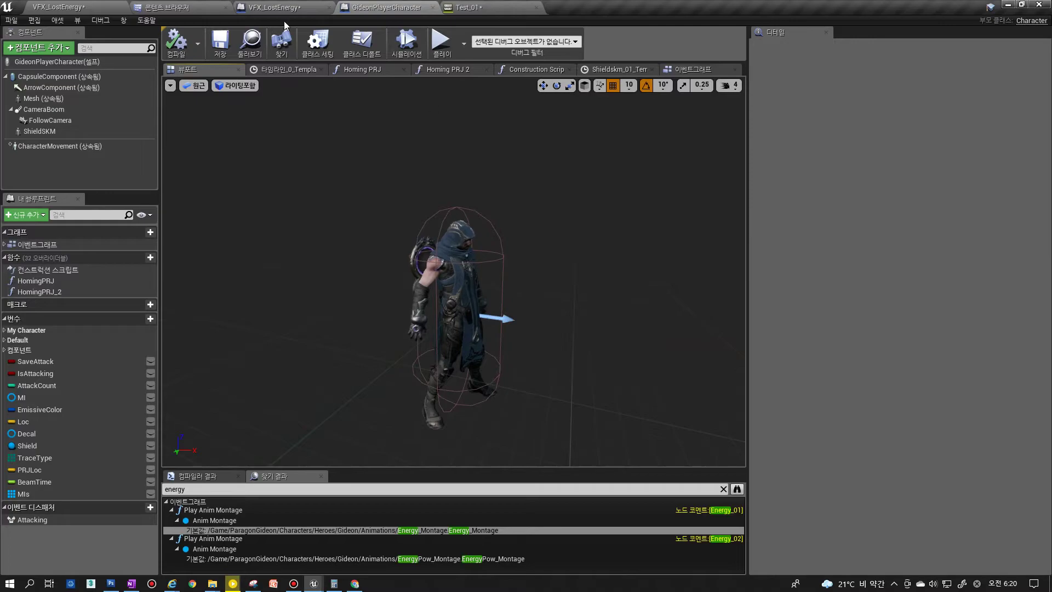
pyautogui.click(43, 99)
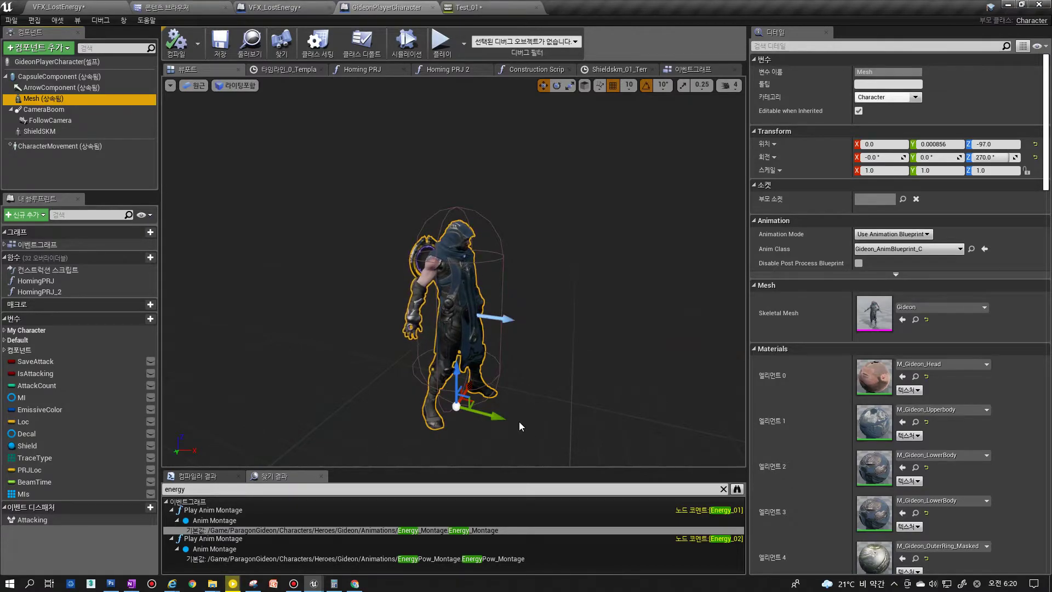
pyautogui.click(42, 62)
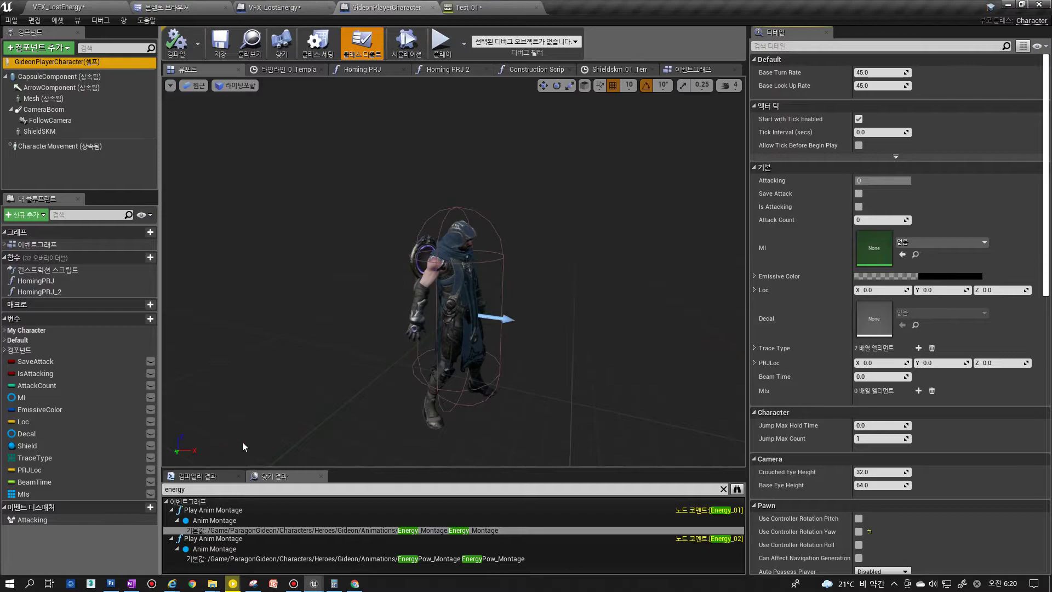
pyautogui.click(466, 7)
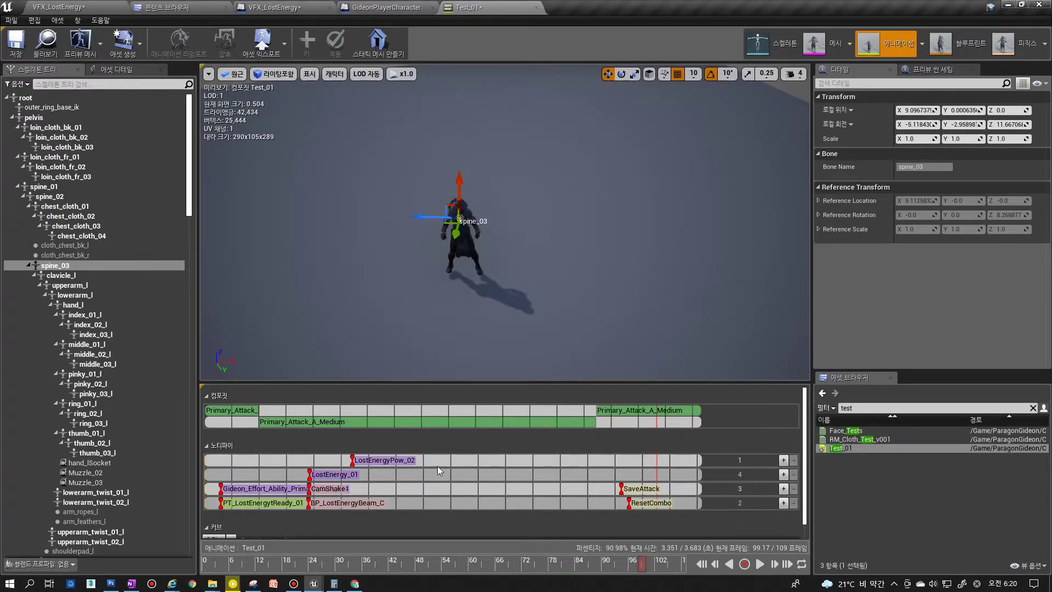
pyautogui.click(384, 7)
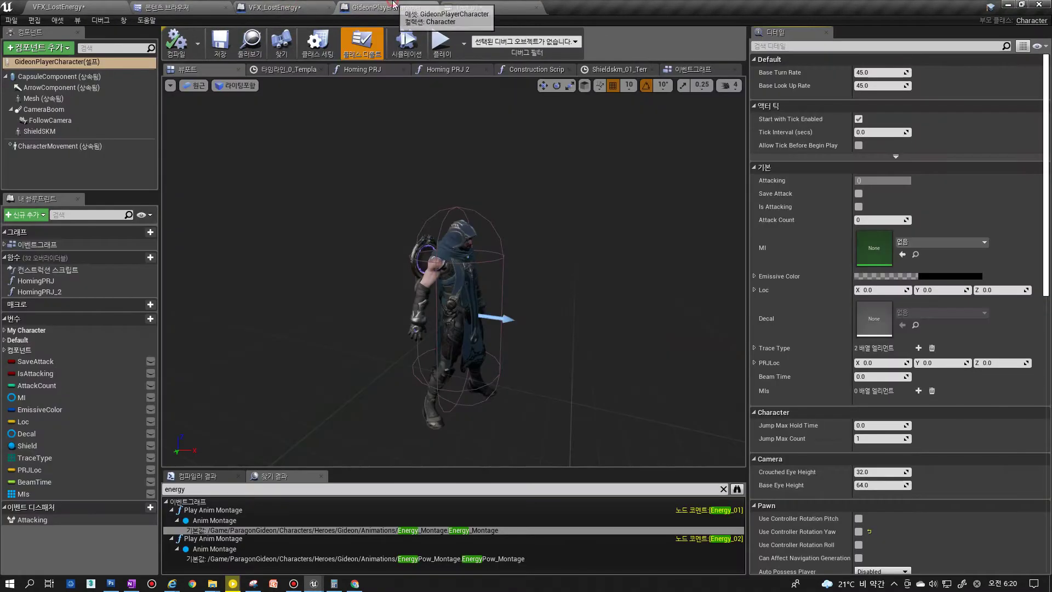
pyautogui.click(64, 9)
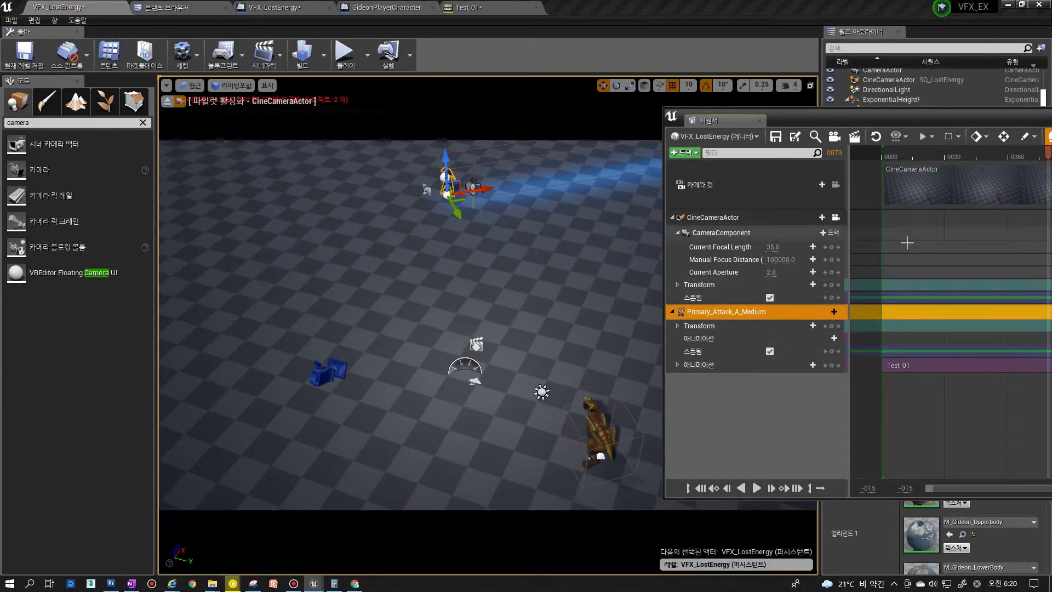
pyautogui.moveTo(850, 114); pyautogui.dragTo(603, 127)
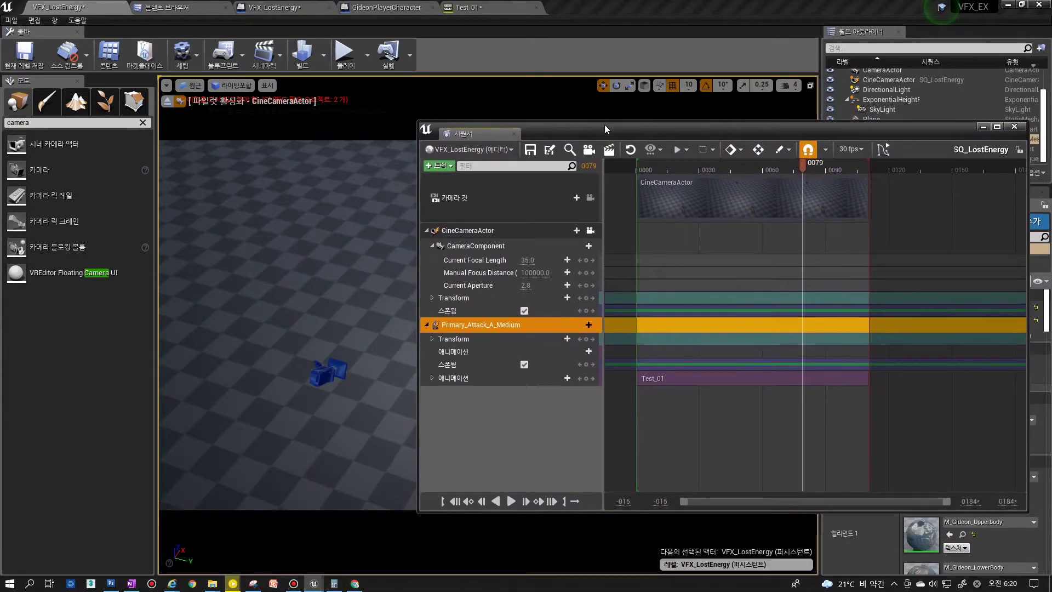
# Set the BP_LostEnergyBeam_C notify's Z rotation to 90 in Test_01 and return the preview to frame 0
pyautogui.click(505, 7)
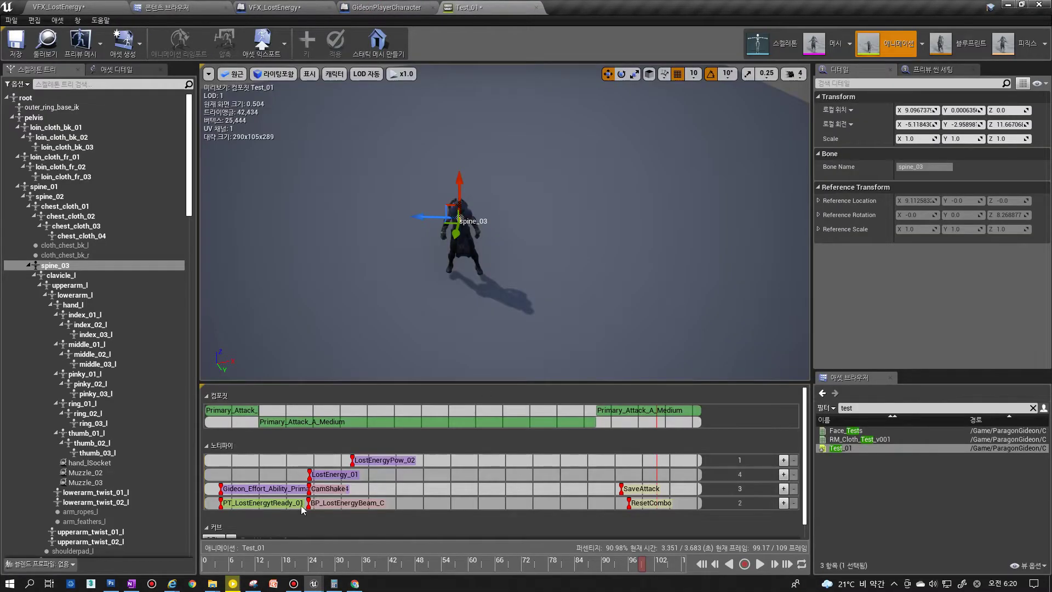
pyautogui.click(346, 502)
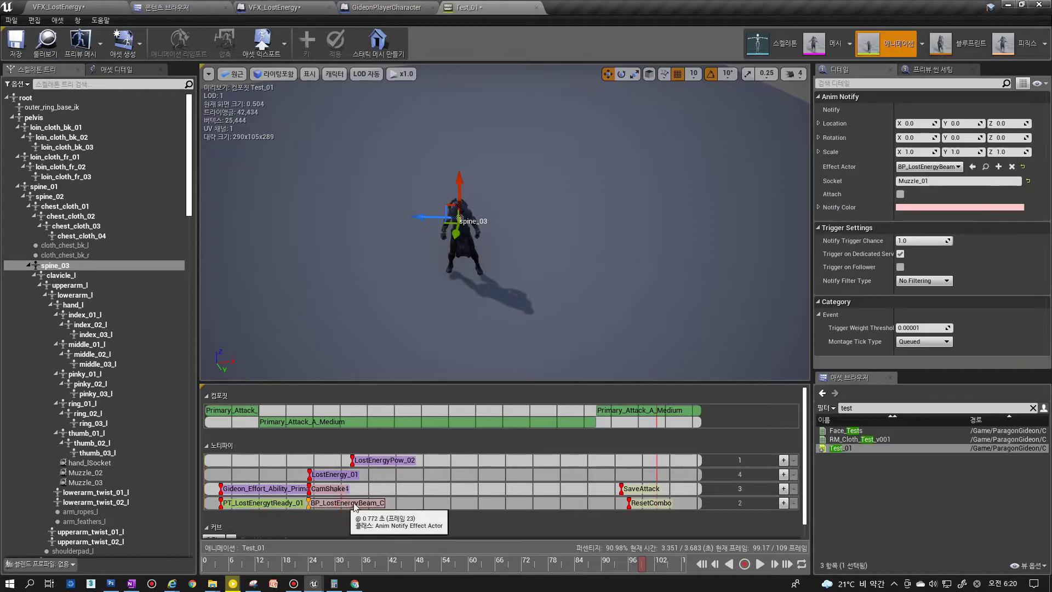
pyautogui.click(1003, 137)
pyautogui.moveTo(214, 567); pyautogui.dragTo(202, 566)
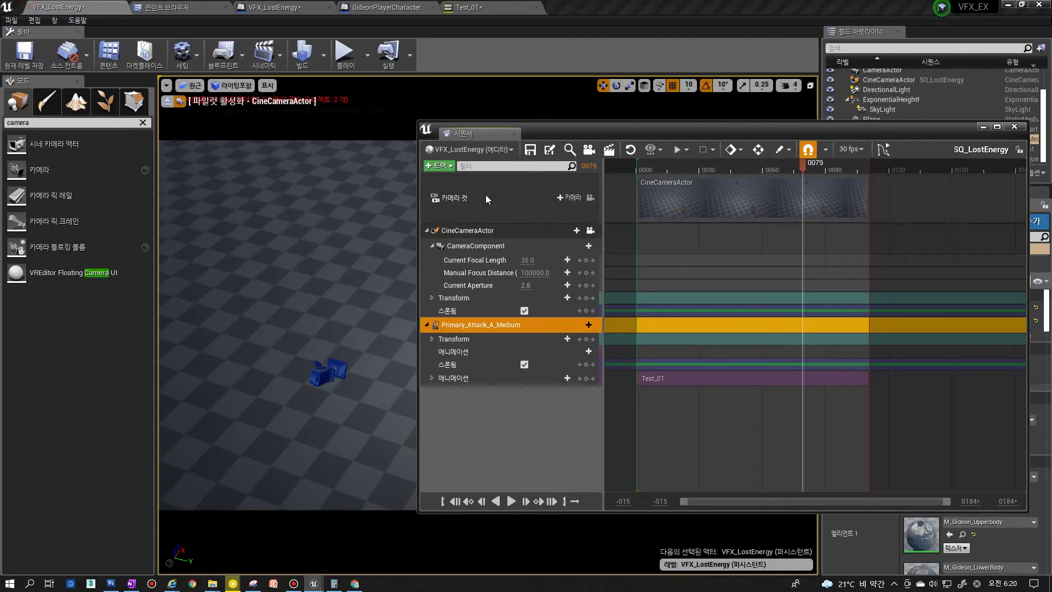
# Play the SQ_LostEnergy sequence in the level from near its start to check the rotated beam's direction
pyautogui.moveTo(558, 129); pyautogui.dragTo(714, 118)
pyautogui.click(779, 155)
pyautogui.click(665, 490)
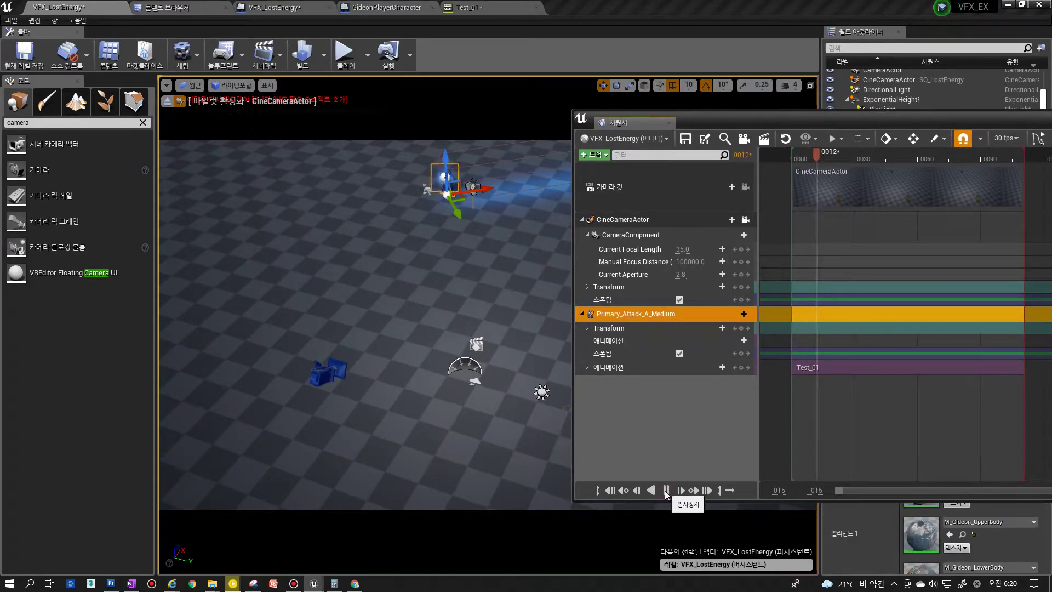
pyautogui.moveTo(686, 127); pyautogui.dragTo(133, 184)
pyautogui.moveTo(269, 185); pyautogui.dragTo(1051, 172)
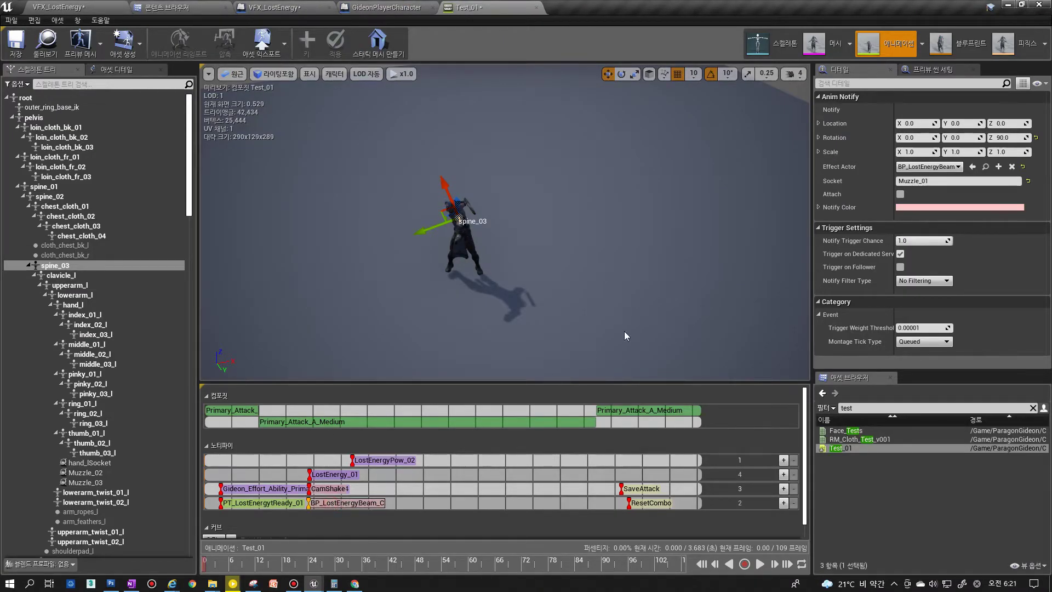
# Open the beam notify's effect actor blueprint, BP_LostEnergyBeam, and examine the DestroyActor node and timeline in its event graph
pyautogui.click(986, 166)
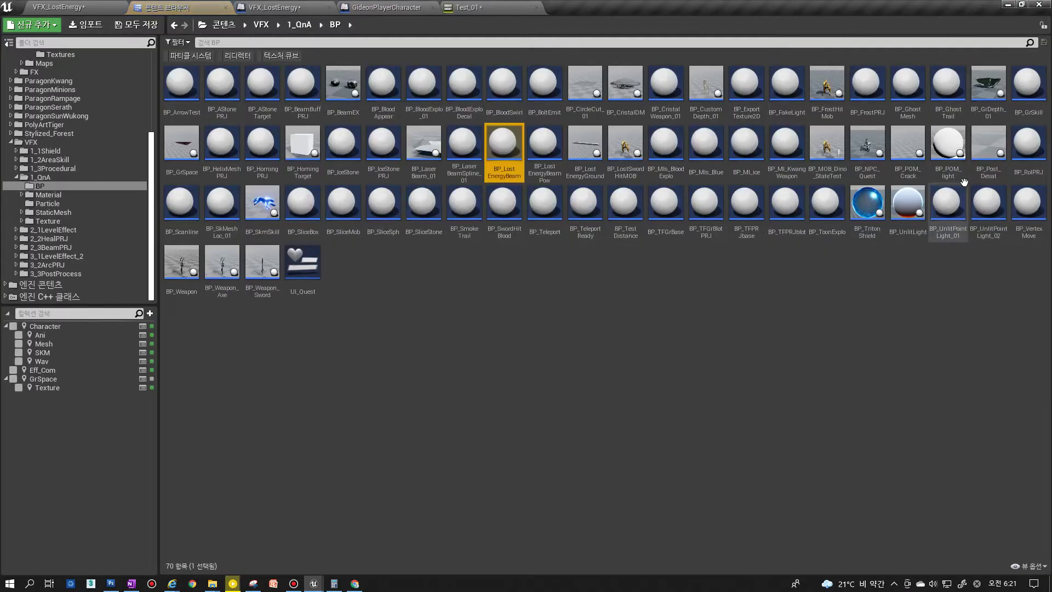
pyautogui.doubleClick(513, 150)
pyautogui.scroll(-4, 496, 232)
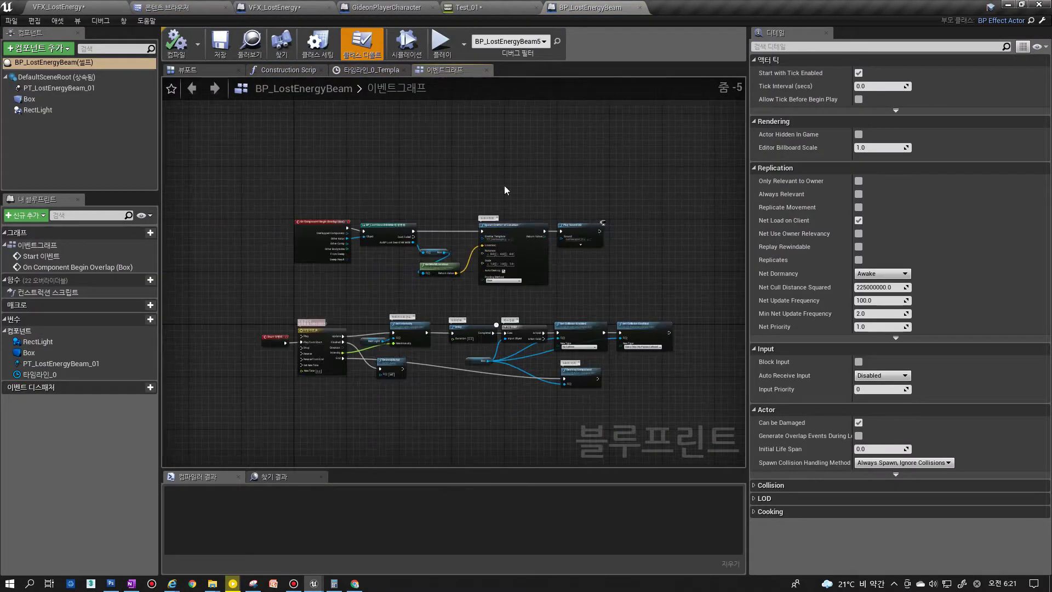
pyautogui.scroll(2, 491, 285)
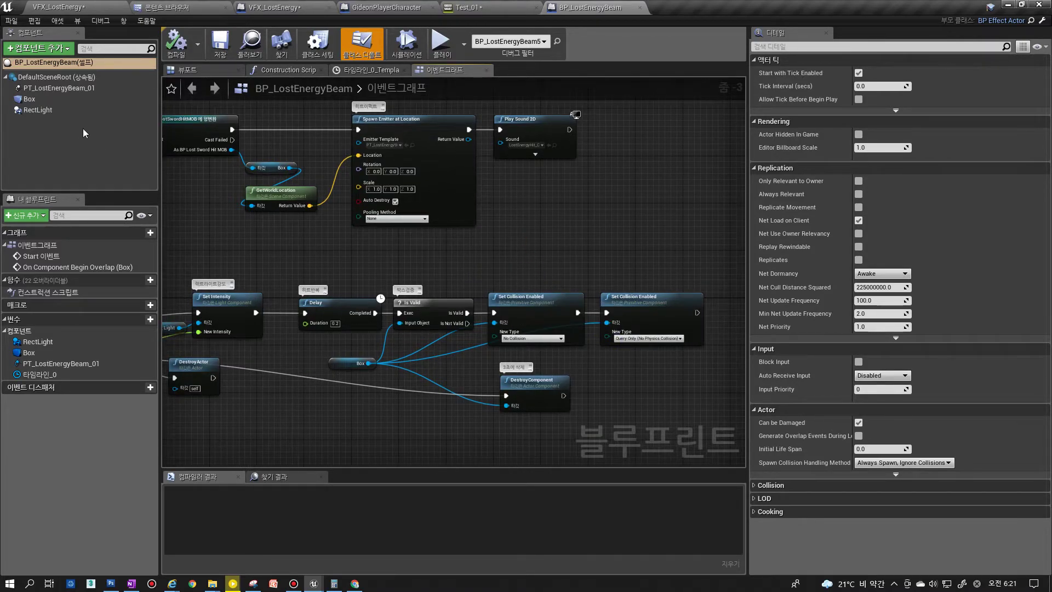
pyautogui.scroll(-3, 433, 247)
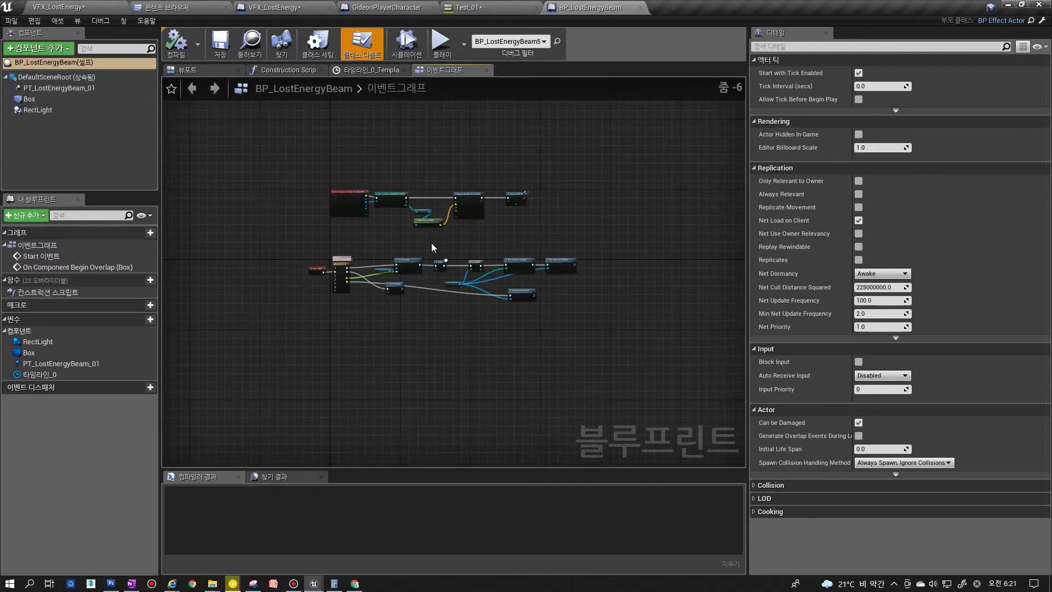
pyautogui.scroll(7, 433, 248)
pyautogui.click(440, 268)
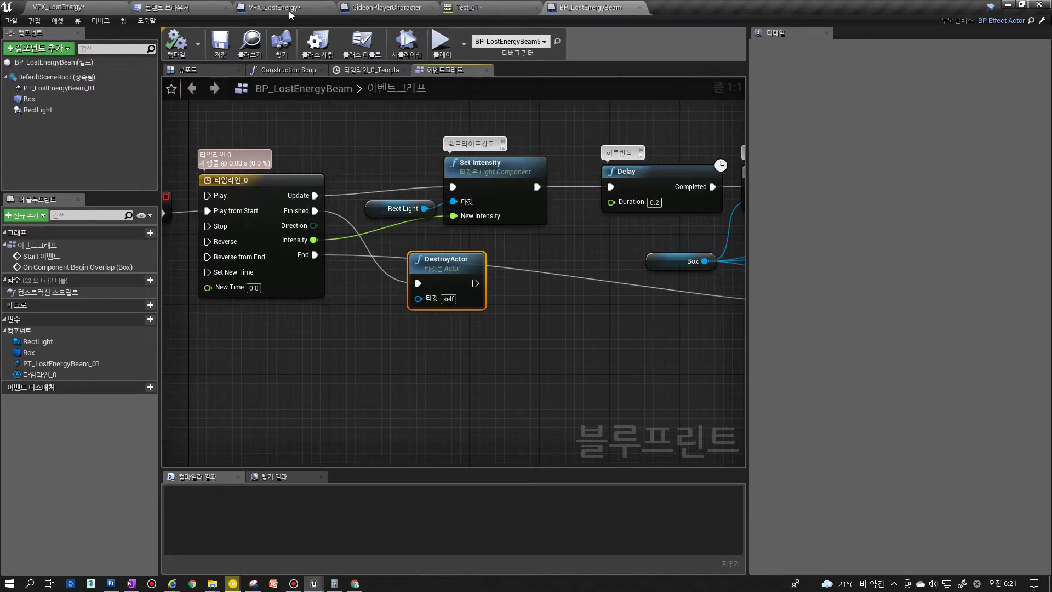
# Replay the SQ_LostEnergy sequence in the level to check the beam, and close Sequencer
pyautogui.click(103, 5)
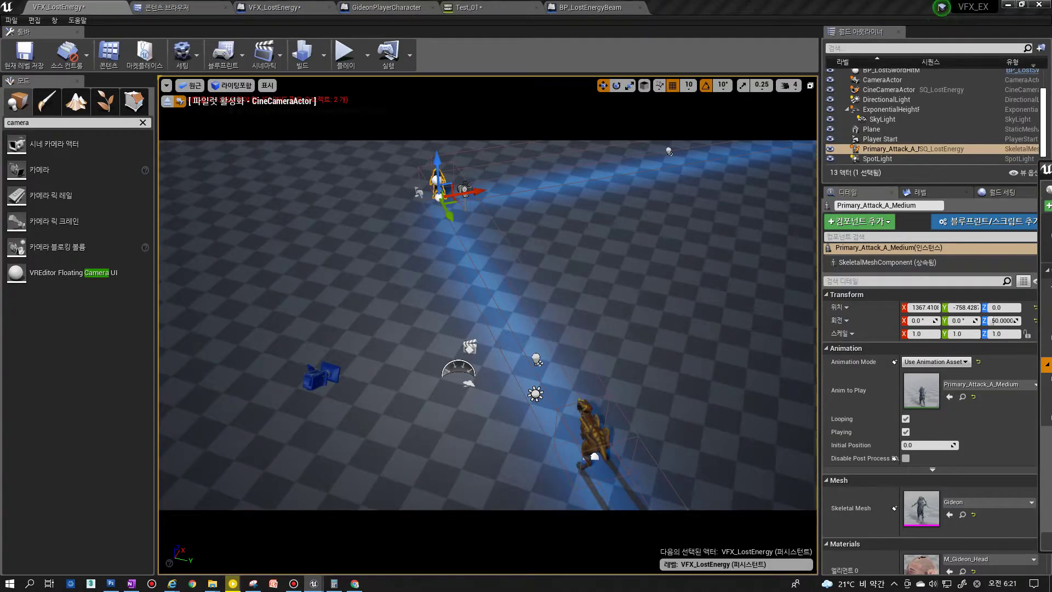
pyautogui.moveTo(1051, 163); pyautogui.dragTo(676, 148)
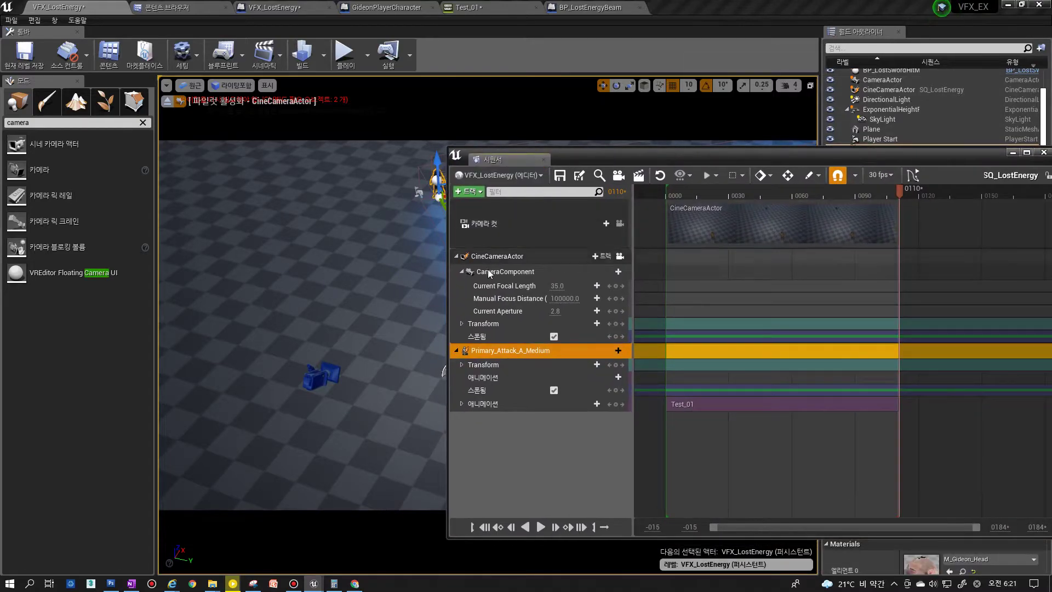
pyautogui.moveTo(571, 156); pyautogui.dragTo(671, 153)
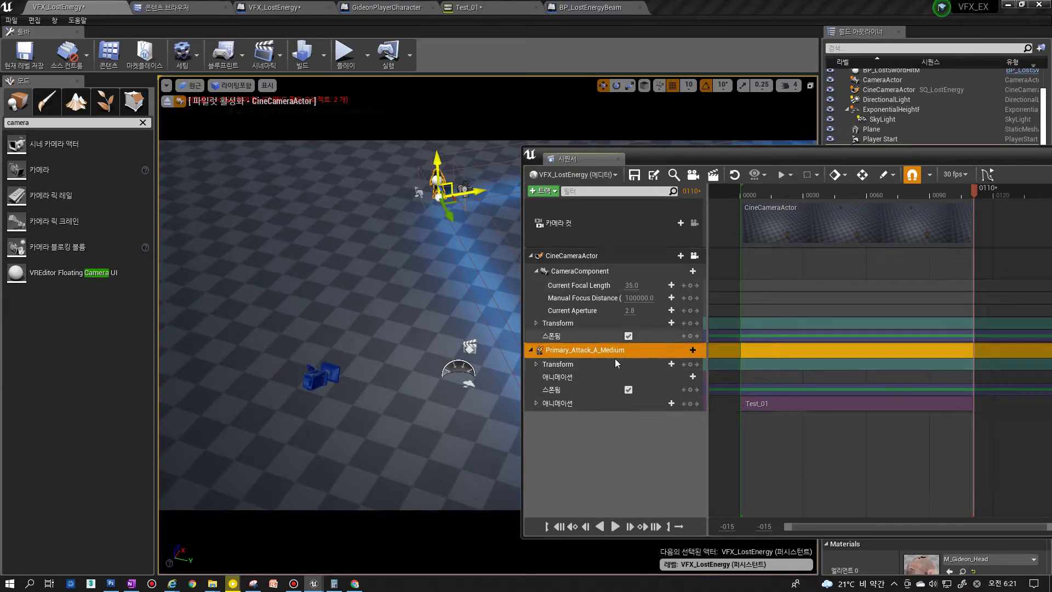
pyautogui.moveTo(689, 158); pyautogui.dragTo(132, 420)
pyautogui.moveTo(407, 421); pyautogui.dragTo(797, 163)
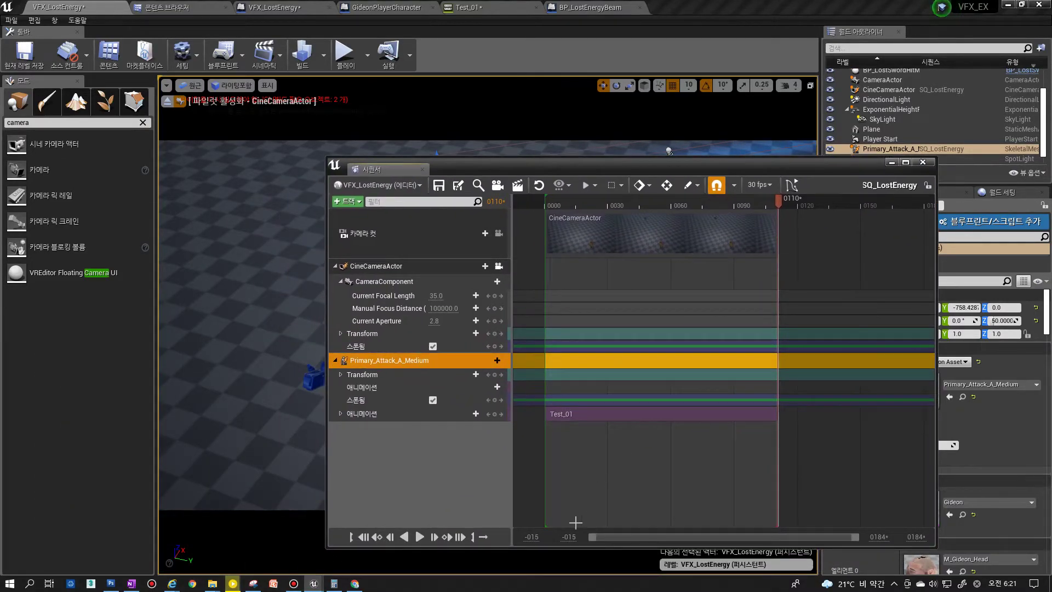
pyautogui.click(421, 538)
pyautogui.moveTo(545, 166); pyautogui.dragTo(439, 453)
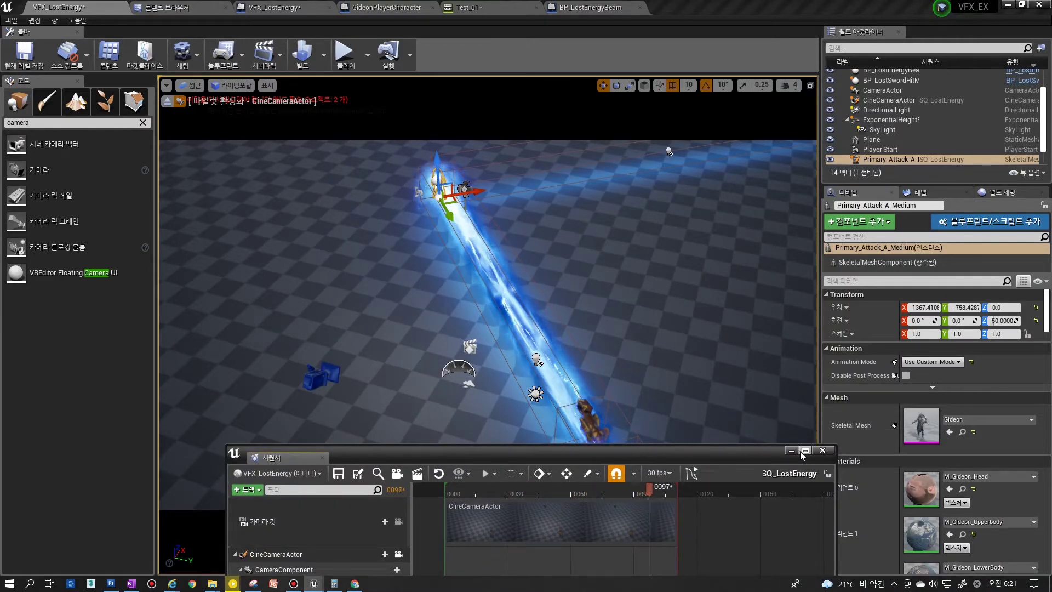
pyautogui.click(823, 451)
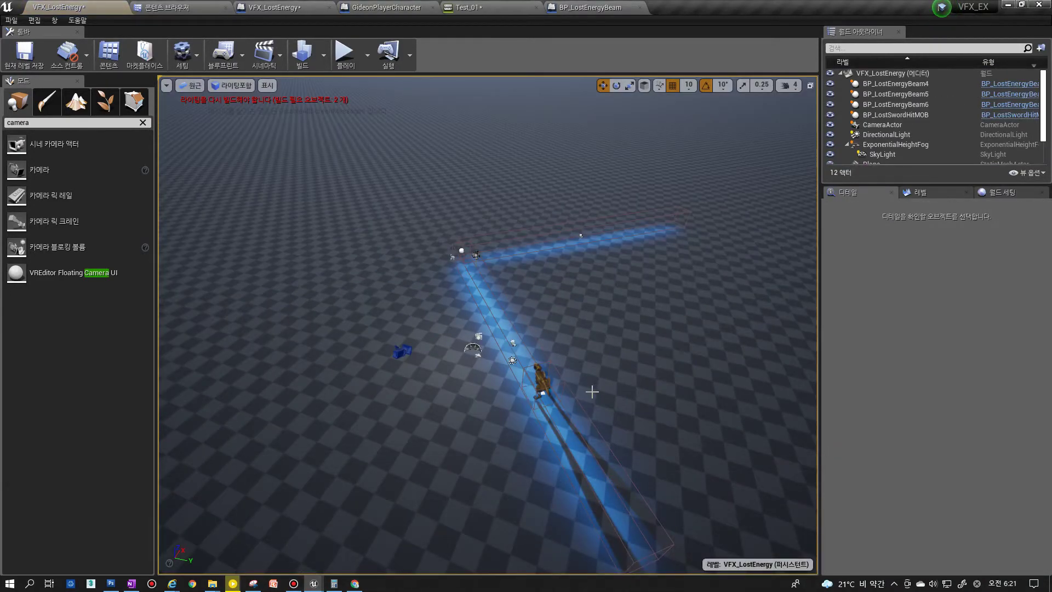
# Delete the leftover BP_LostEnergyBeam4, BP_LostEnergyBeam5, BP_LostEnergyBeam6 and BP_LostSwordHitMOB actors from the level
pyautogui.press('w')
pyautogui.moveTo(500, 345); pyautogui.dragTo(500, 345, button='right')
pyautogui.rightClick(574, 351)
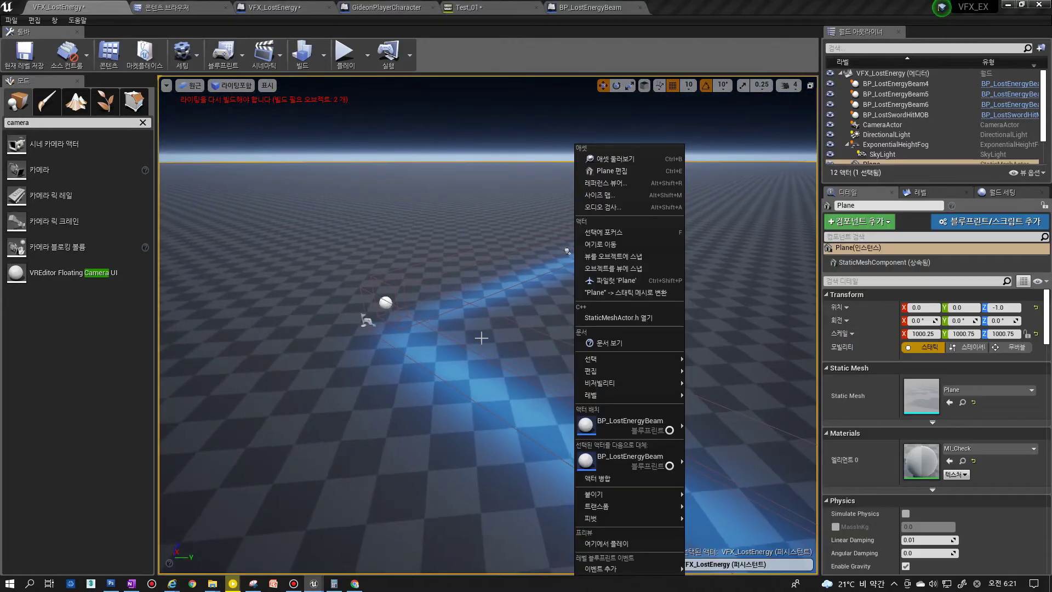
pyautogui.click(568, 251)
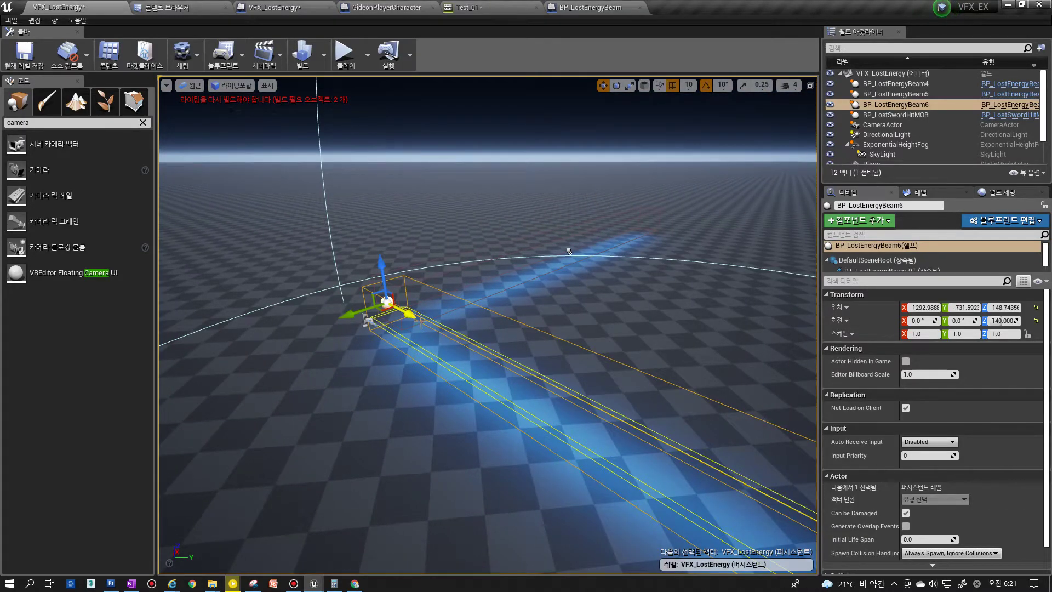
pyautogui.press('Delete')
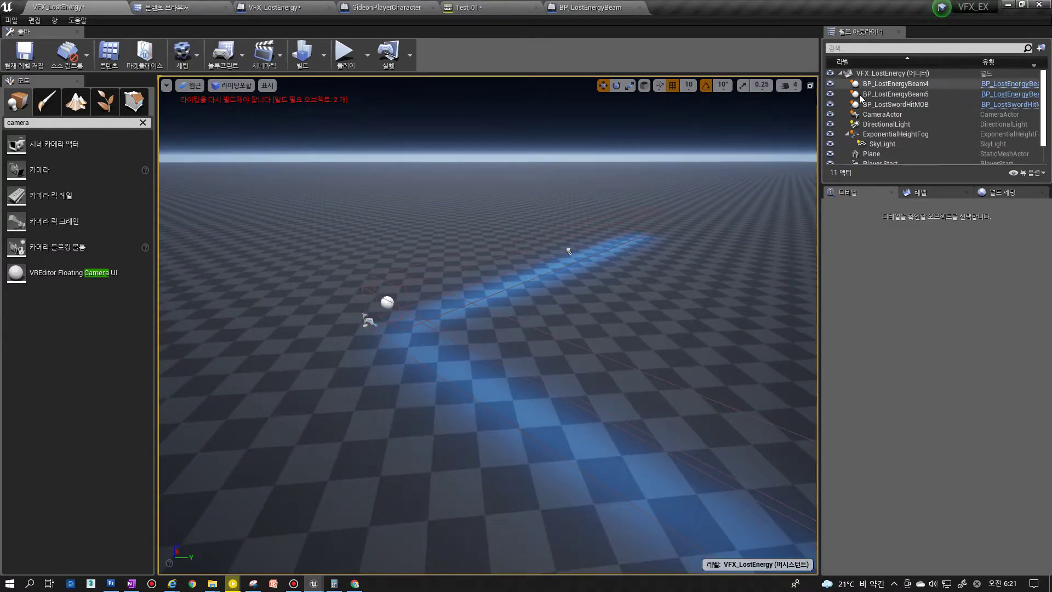
pyautogui.click(896, 83)
pyautogui.keyDown('shift'); pyautogui.click(893, 104); pyautogui.keyUp('shift')
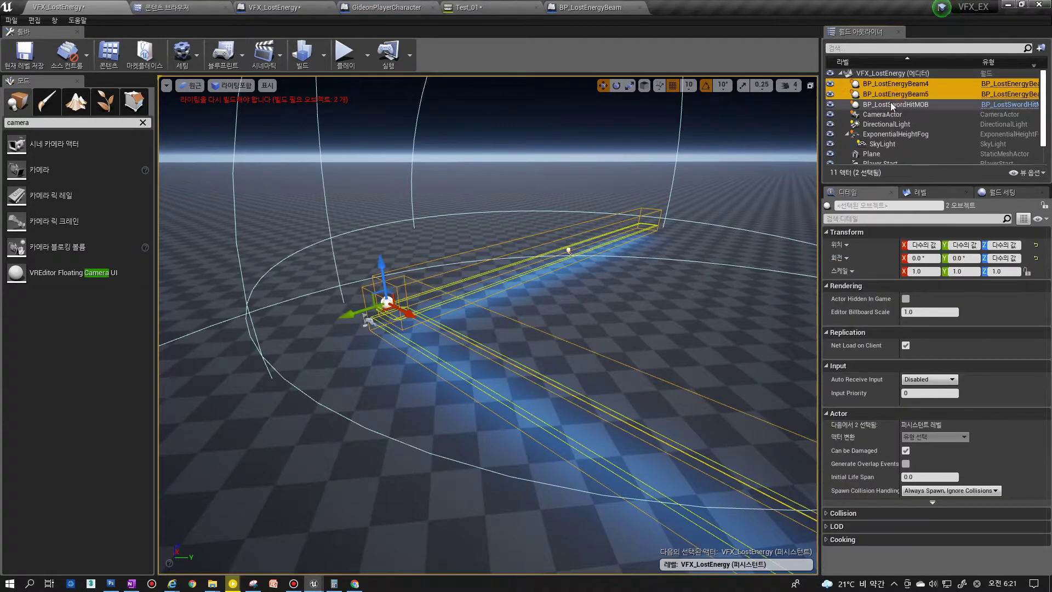
pyautogui.press('Delete')
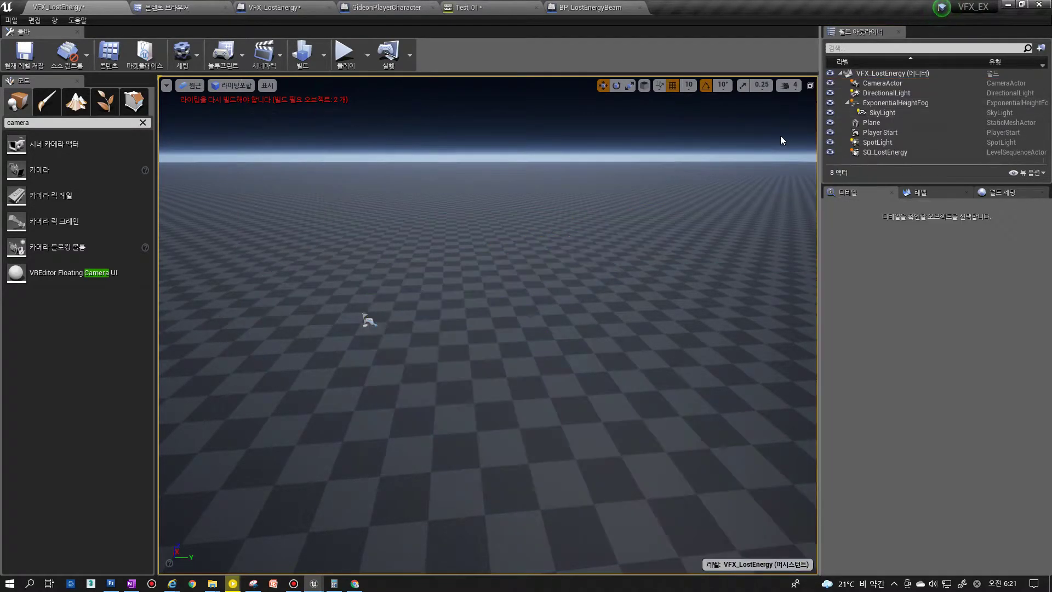
# Reopen the existing SQ_LostEnergy level sequence in Sequencer
pyautogui.click(264, 53)
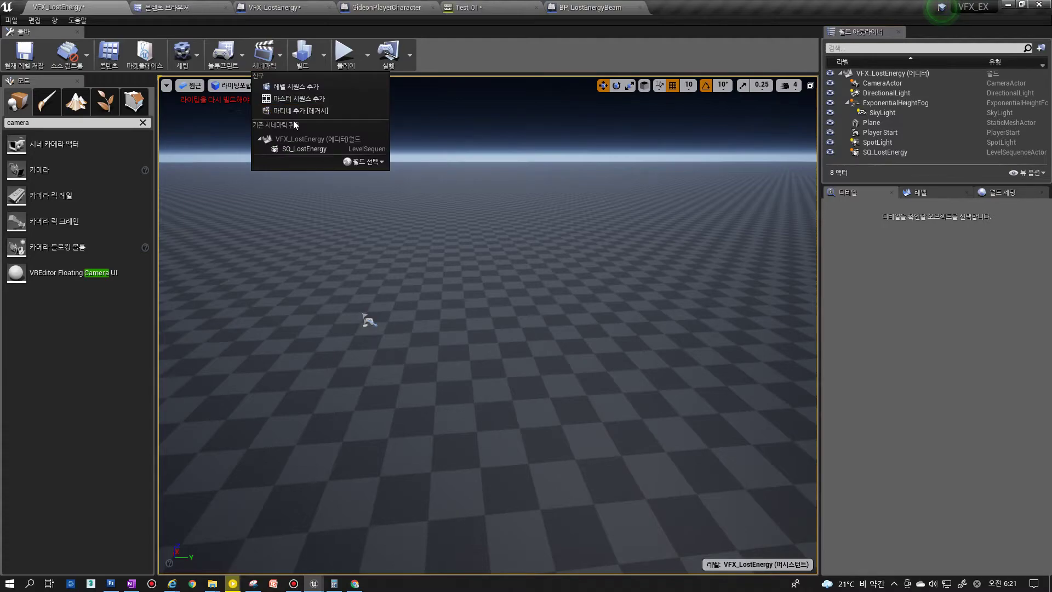
pyautogui.click(293, 86)
pyautogui.click(828, 107)
pyautogui.click(285, 63)
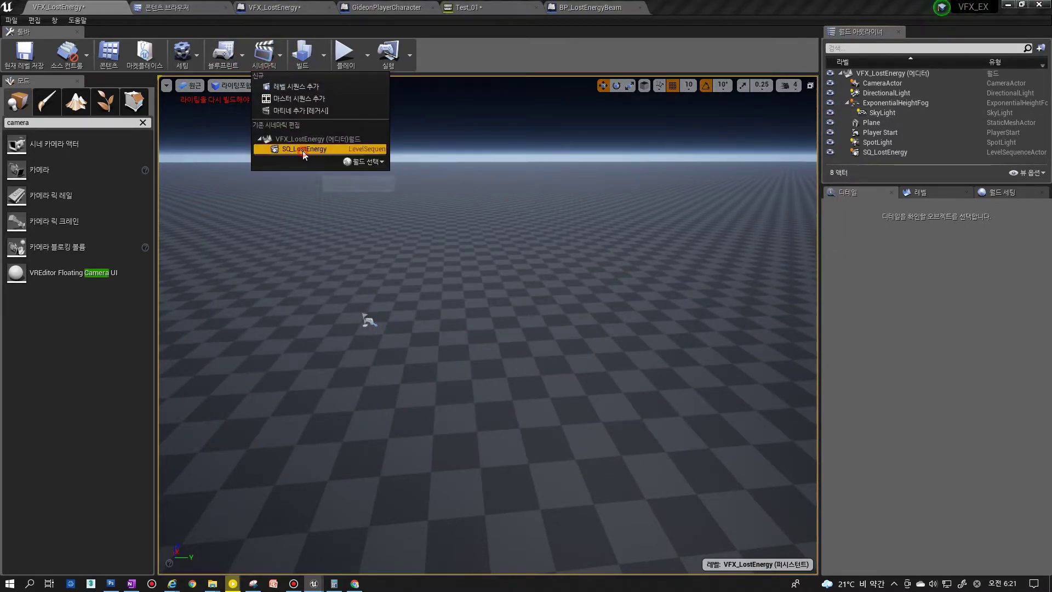
pyautogui.click(304, 148)
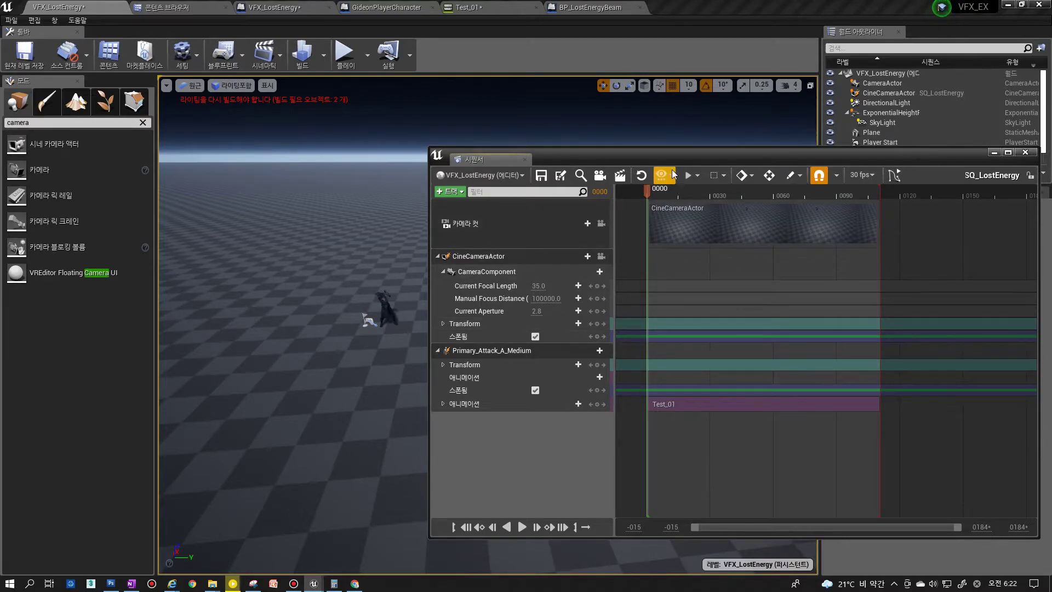
# Move the Sequencer window clear of the viewport and view the level through the CineCameraActor
pyautogui.moveTo(662, 161); pyautogui.dragTo(871, 154)
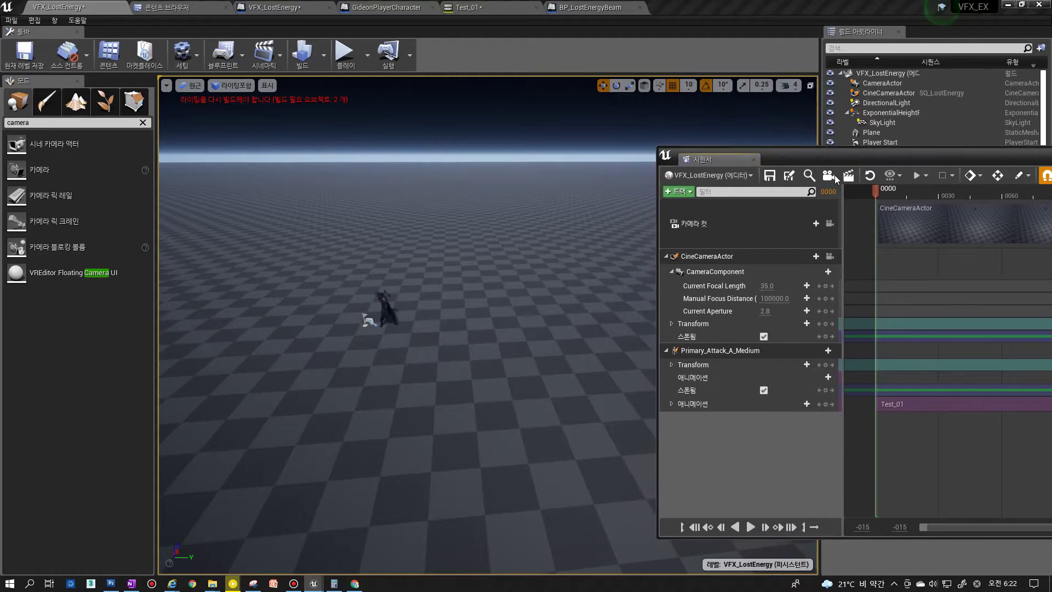
pyautogui.moveTo(802, 161); pyautogui.dragTo(926, 145)
pyautogui.click(748, 248)
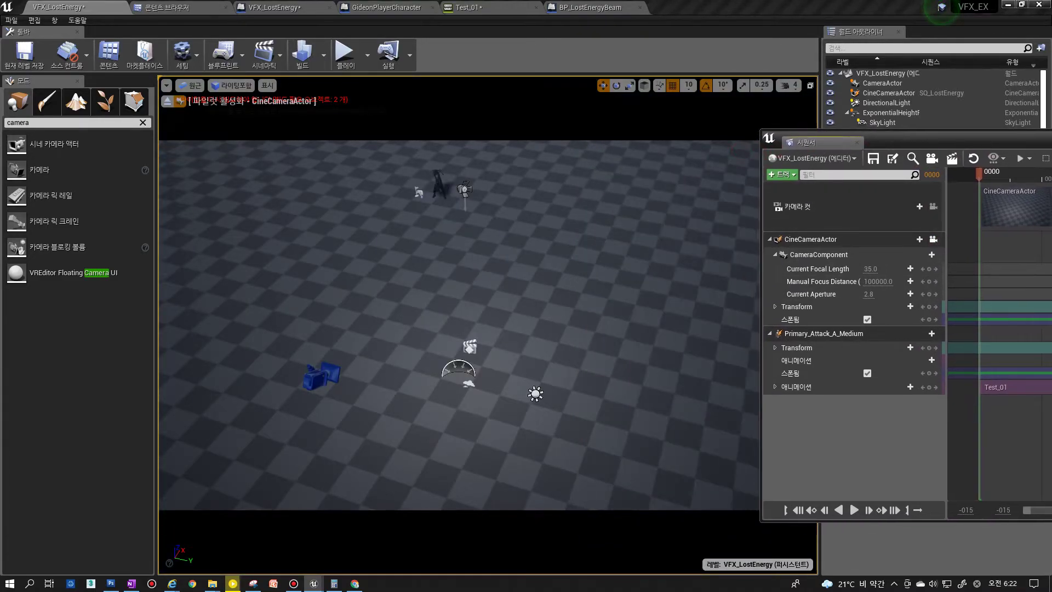
# Reframe the shot while piloting the CineCameraActor and enlarge the level viewport to full screen
pyautogui.moveTo(483, 328); pyautogui.dragTo(504, 326, button='right')
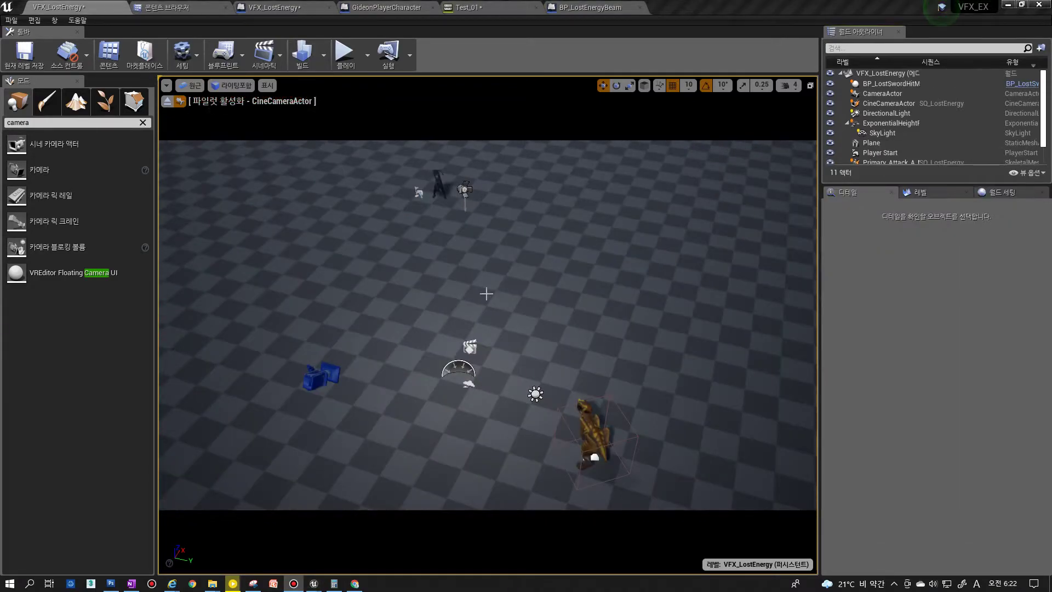
pyautogui.moveTo(487, 294)
pyautogui.mouseDown(button='right')
pyautogui.moveTo(540, 295)
pyautogui.moveTo(482, 296)
pyautogui.mouseUp(button='right')
pyautogui.press('a')
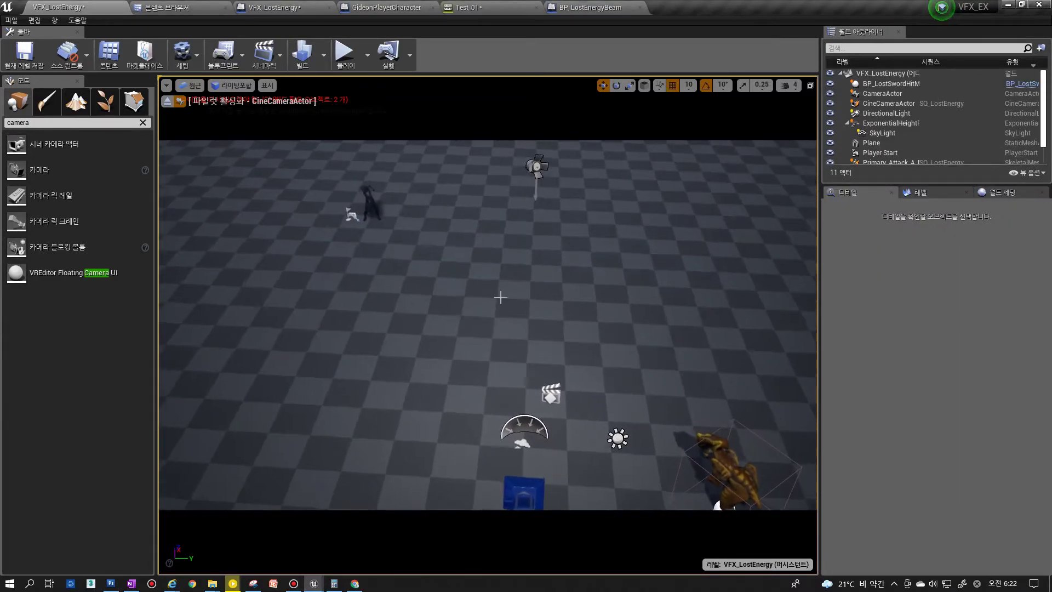
pyautogui.rightClick(500, 298)
pyautogui.click(438, 308)
pyautogui.press('F11')
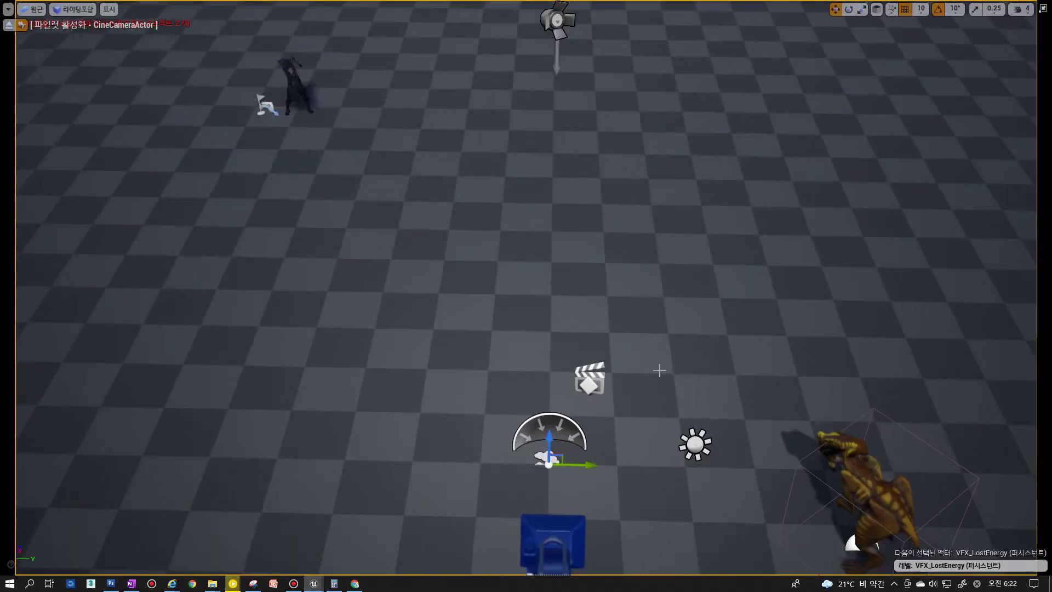
# Turn on game view to hide the editor icons and bring the whole Sequencer window over the full-screen viewport
pyautogui.moveTo(1051, 161); pyautogui.dragTo(86, 165)
pyautogui.moveTo(615, 310); pyautogui.dragTo(612, 310, button='right')
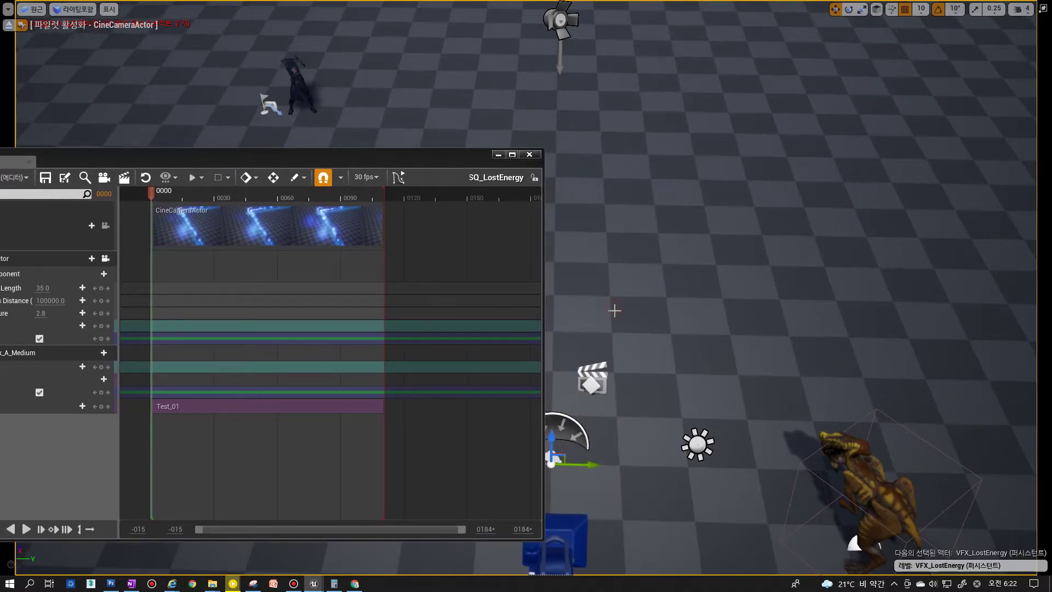
pyautogui.press('g')
pyautogui.moveTo(324, 160); pyautogui.dragTo(600, 153)
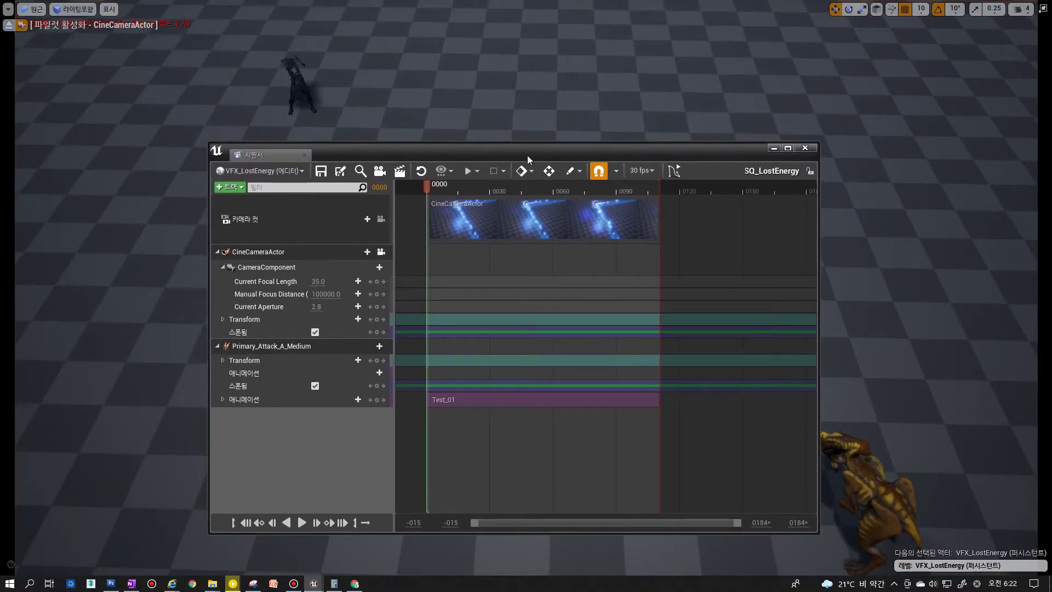
# Render the SQ_LostEnergy sequence as an AVI video at 60 fps, saving all modified content before the capture
pyautogui.click(400, 172)
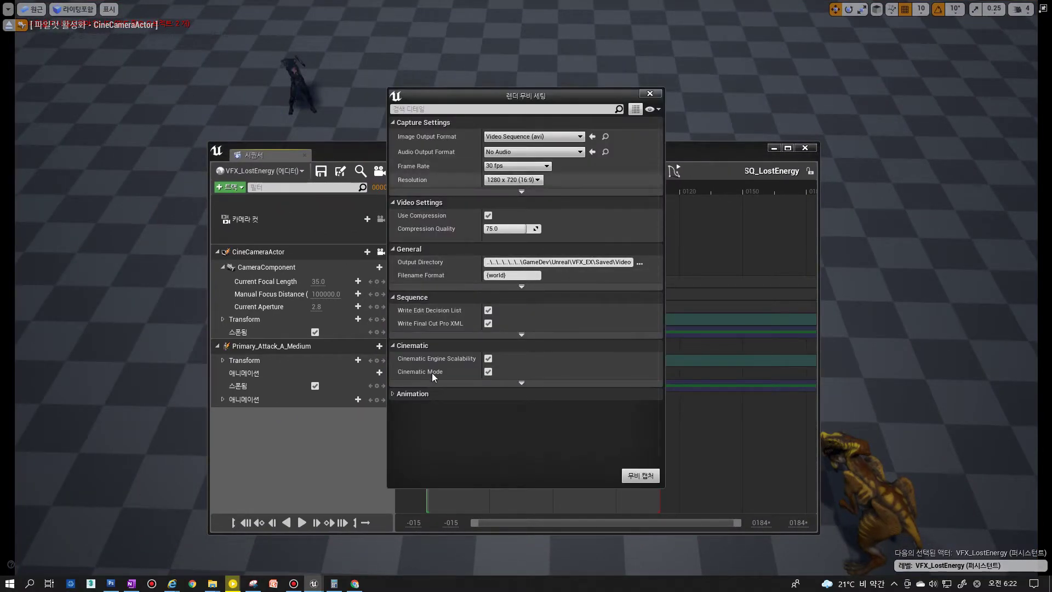
pyautogui.click(545, 165)
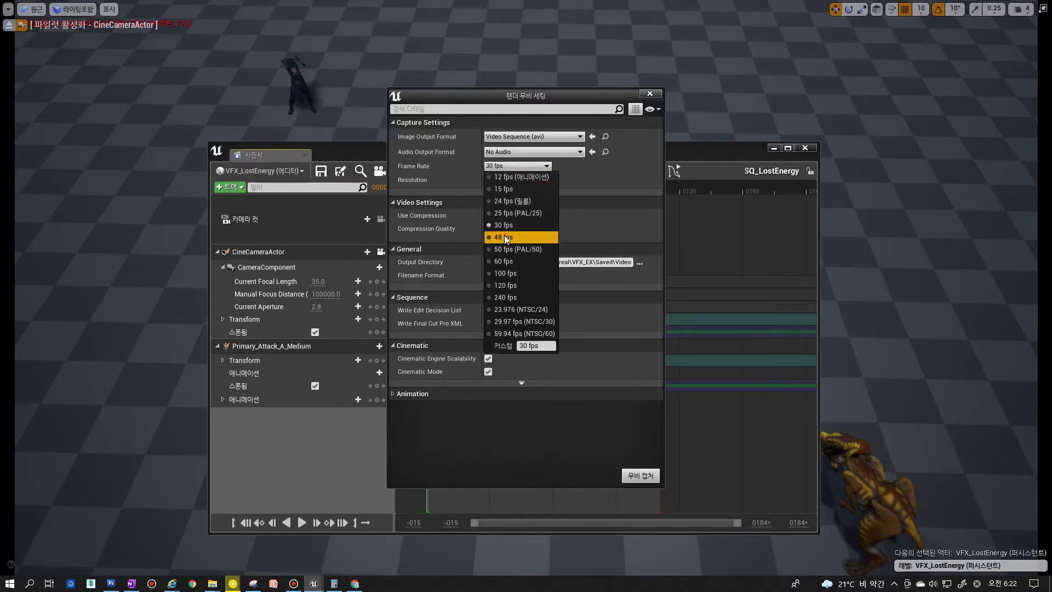
pyautogui.click(506, 262)
pyautogui.moveTo(526, 96); pyautogui.dragTo(680, 91)
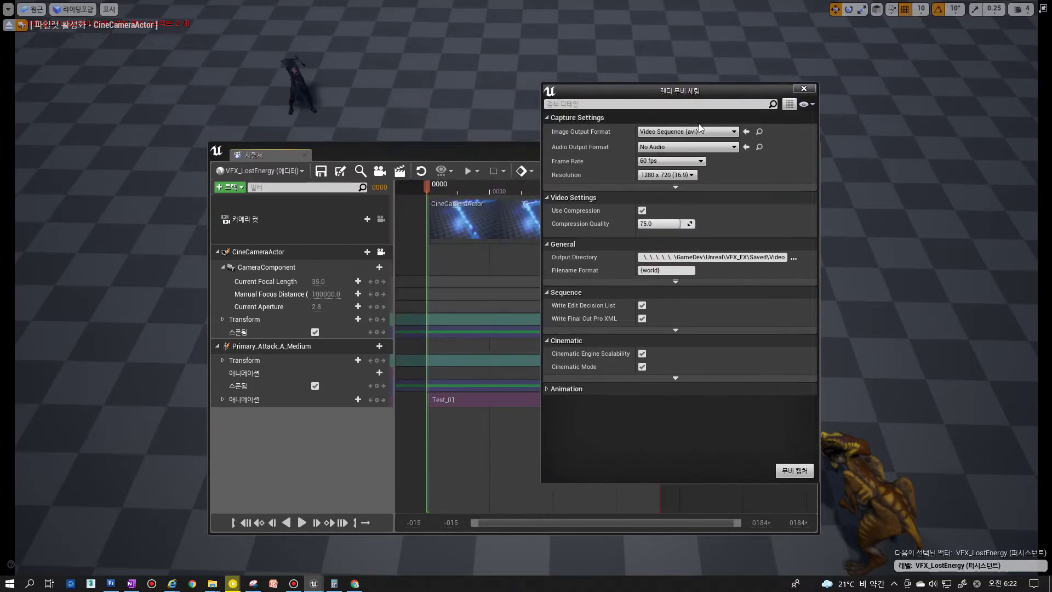
pyautogui.click(790, 472)
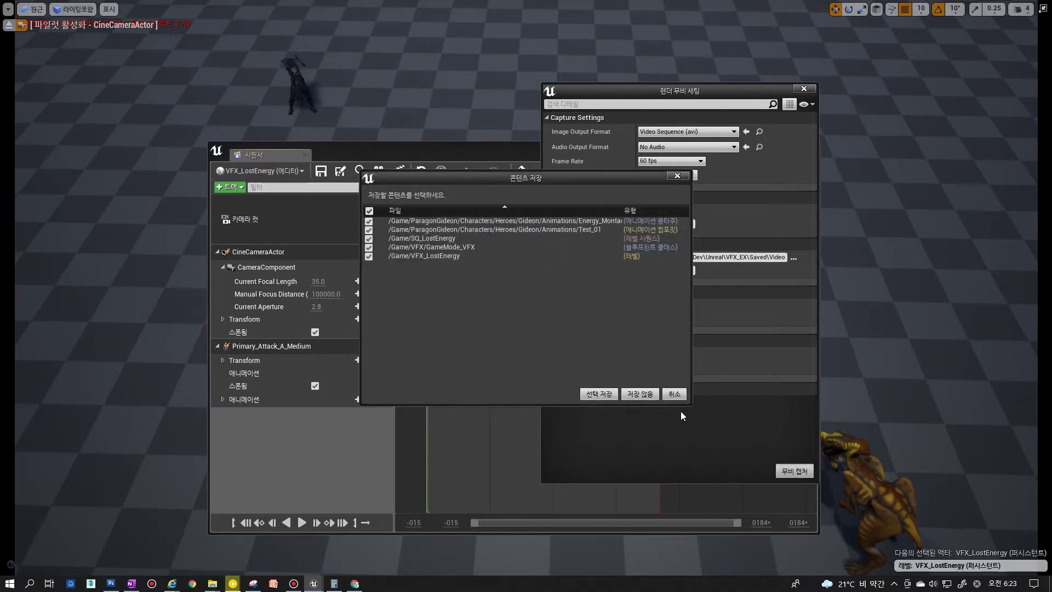
pyautogui.click(603, 395)
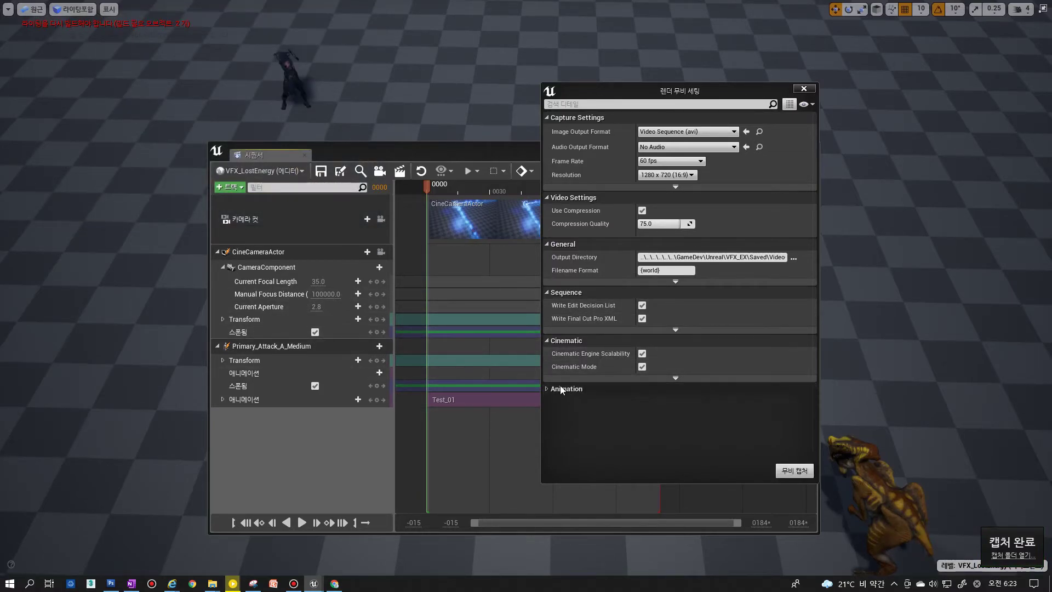
# Close the movie render settings and Sequencer, and return the viewport to the normal editor layout
pyautogui.click(805, 90)
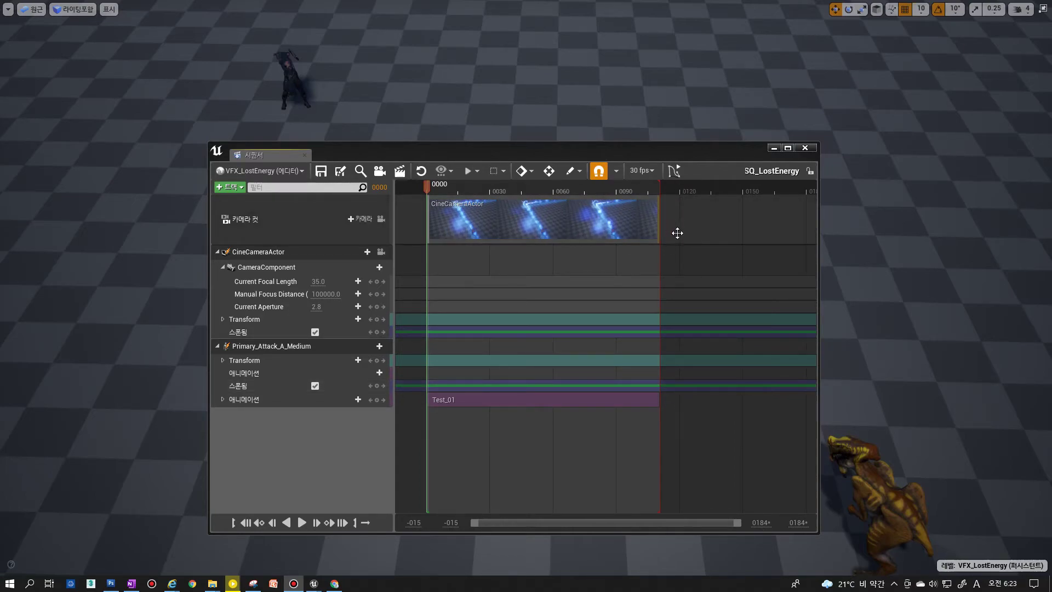
pyautogui.click(805, 148)
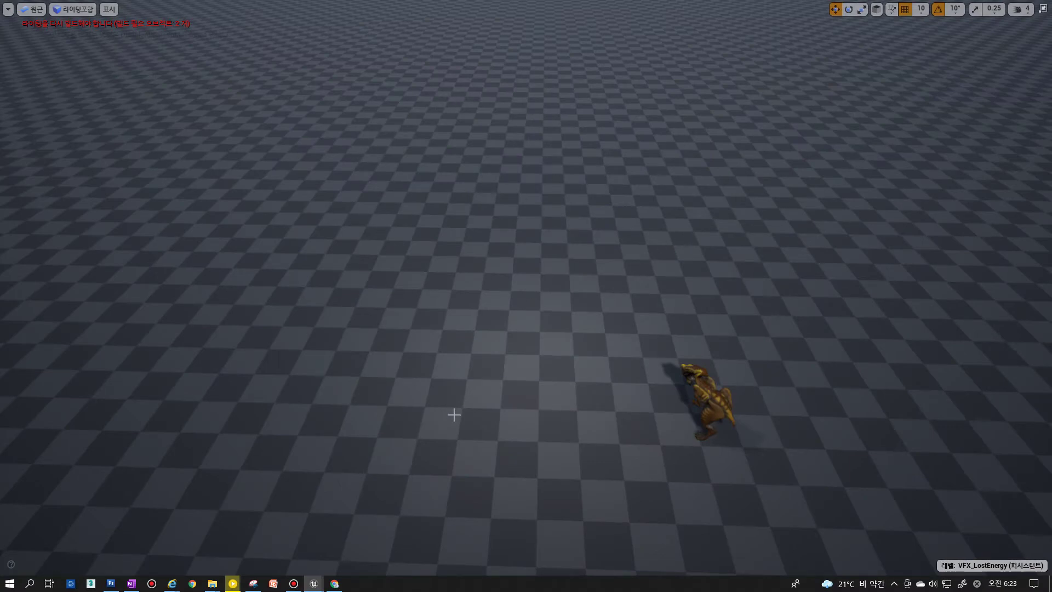
pyautogui.click(575, 280)
pyautogui.press('F11')
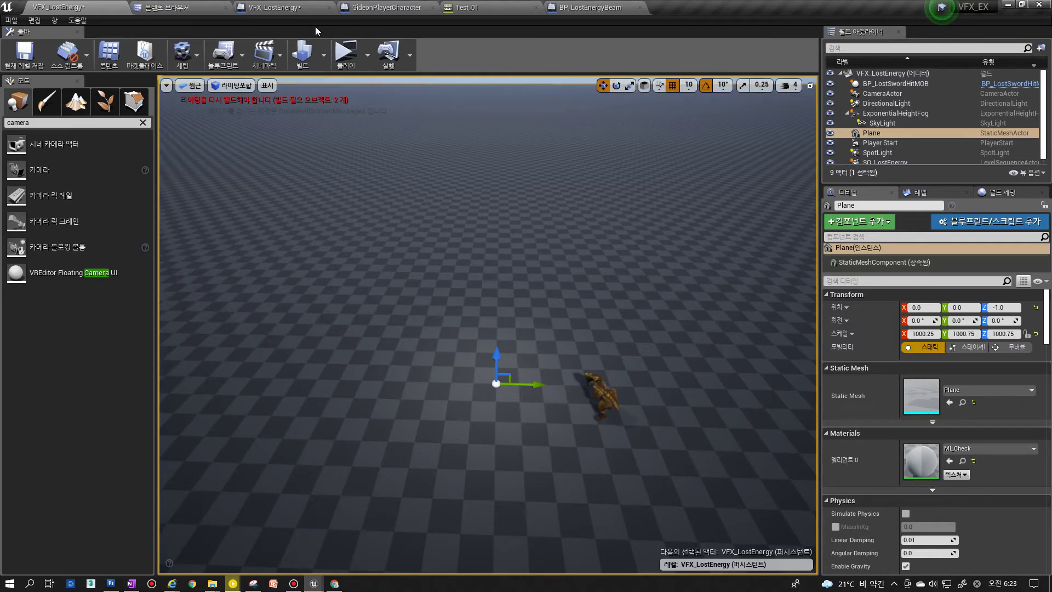
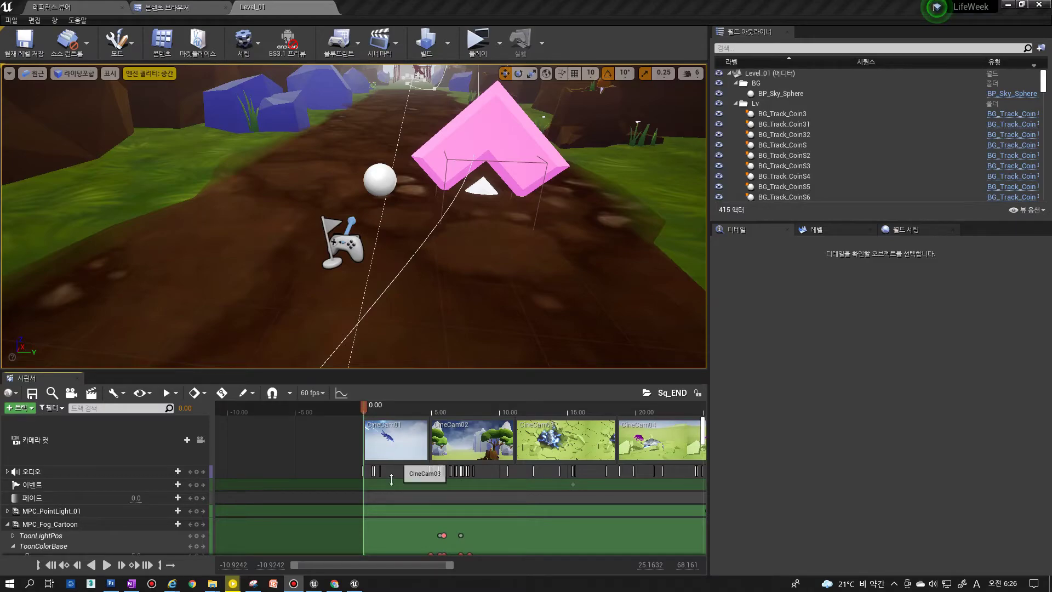
# Review the first shots of the LifeWeek project's Sq_END sequence by scrubbing it through the camera cuts from CineCam01 to CineCam02
pyautogui.moveTo(373, 572); pyautogui.dragTo(405, 572)
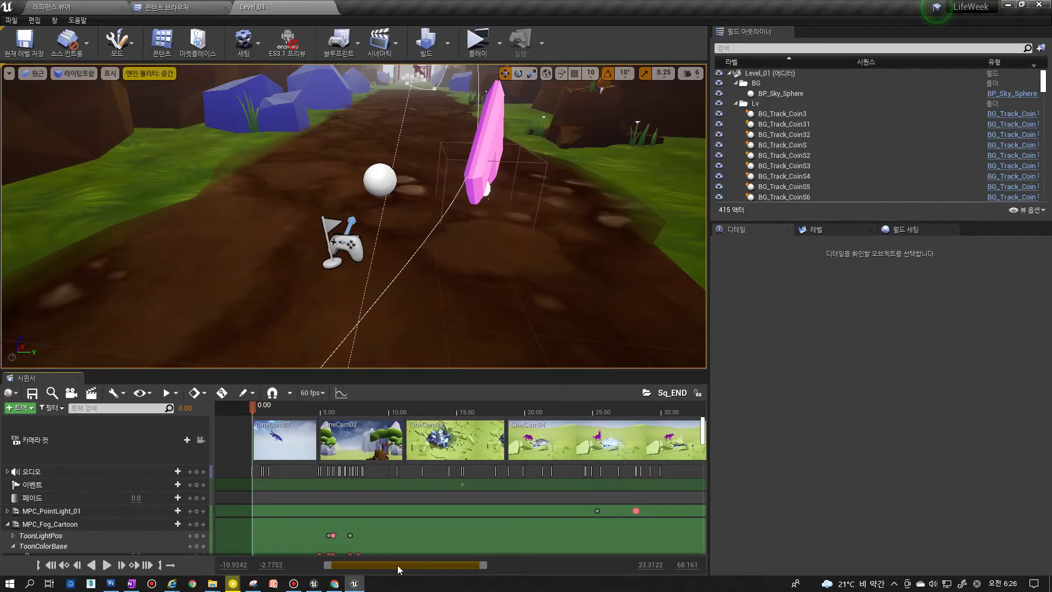
pyautogui.moveTo(256, 409); pyautogui.dragTo(275, 409)
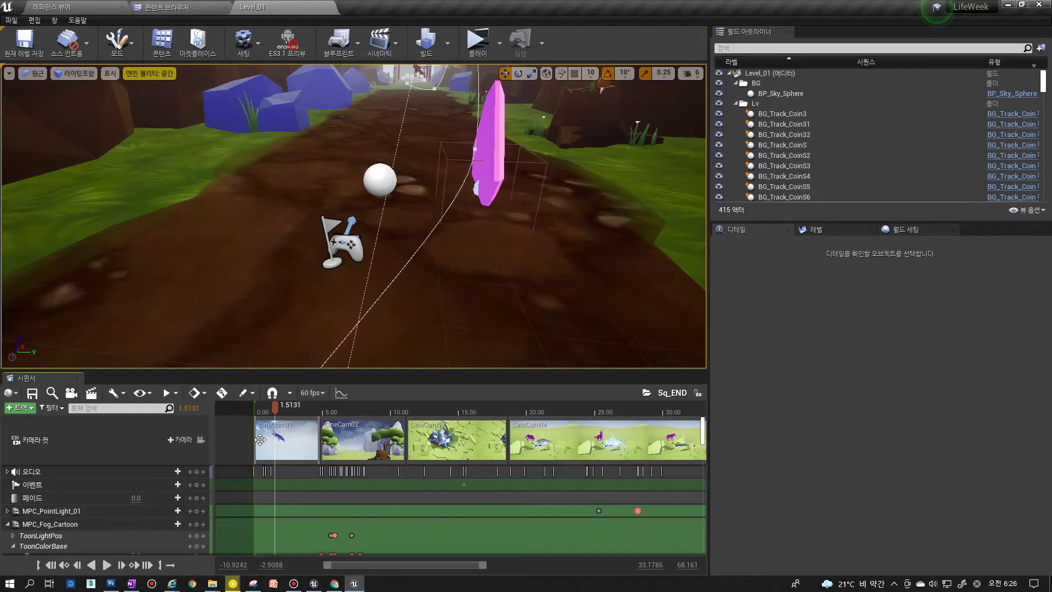
pyautogui.click(202, 440)
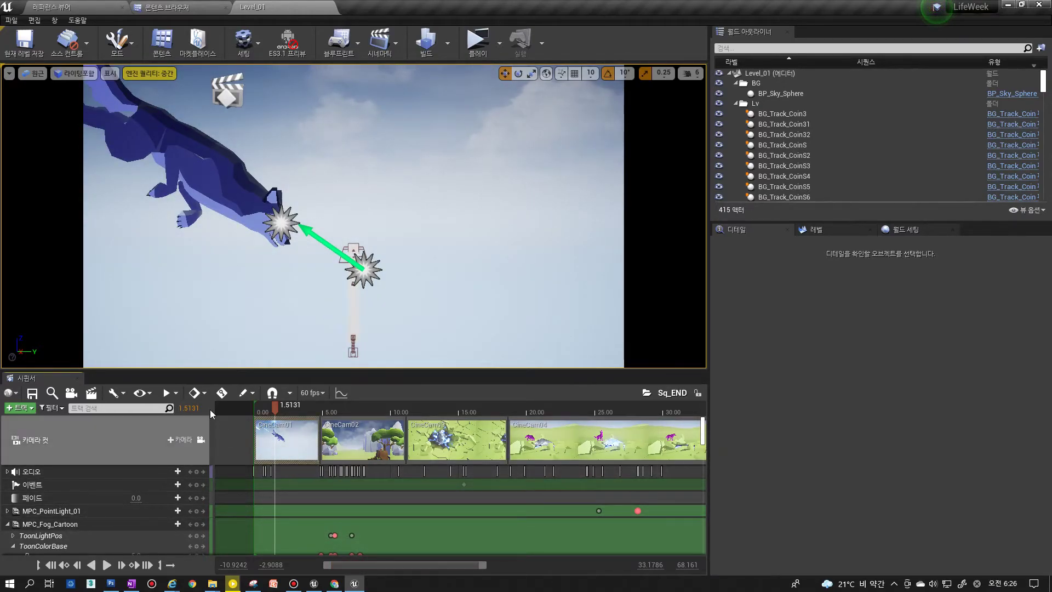
pyautogui.keyDown('ctrl'); pyautogui.scroll(8, 373, 447); pyautogui.keyUp('ctrl')
pyautogui.moveTo(368, 561); pyautogui.dragTo(348, 572)
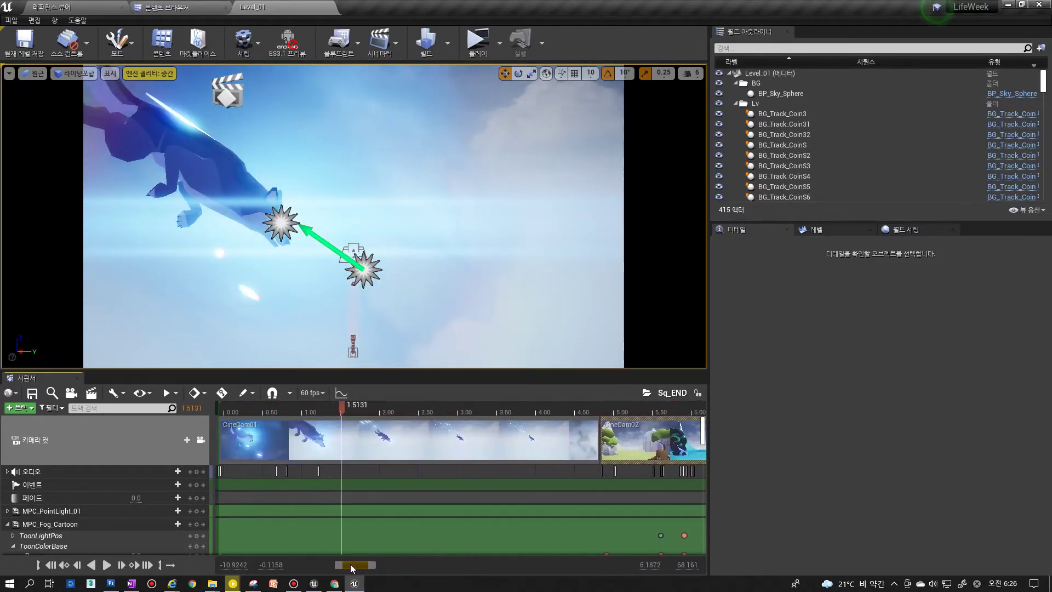
pyautogui.moveTo(281, 408); pyautogui.dragTo(659, 432)
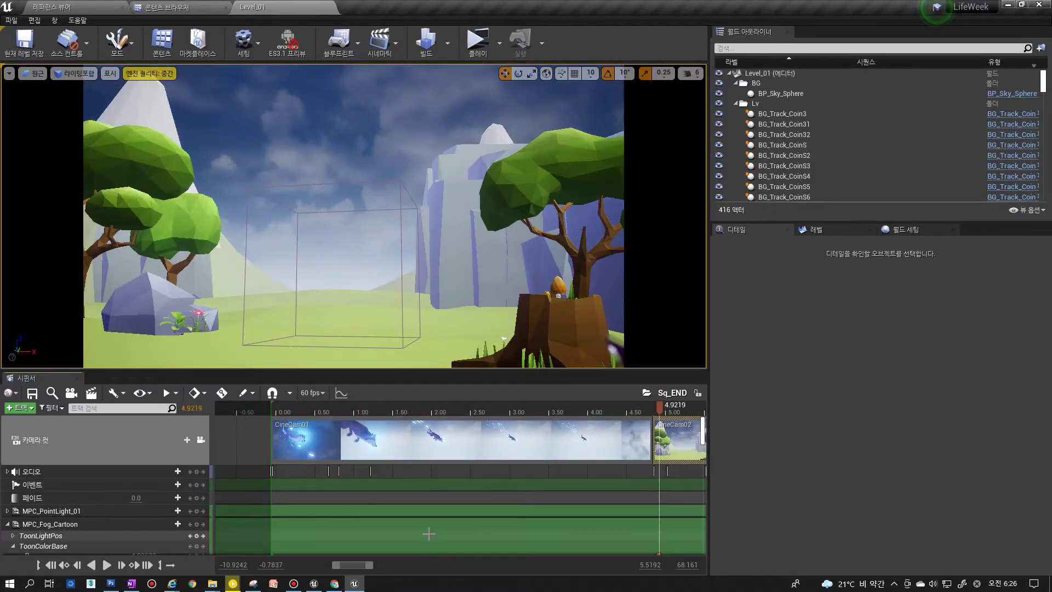
pyautogui.moveTo(286, 405); pyautogui.dragTo(271, 406)
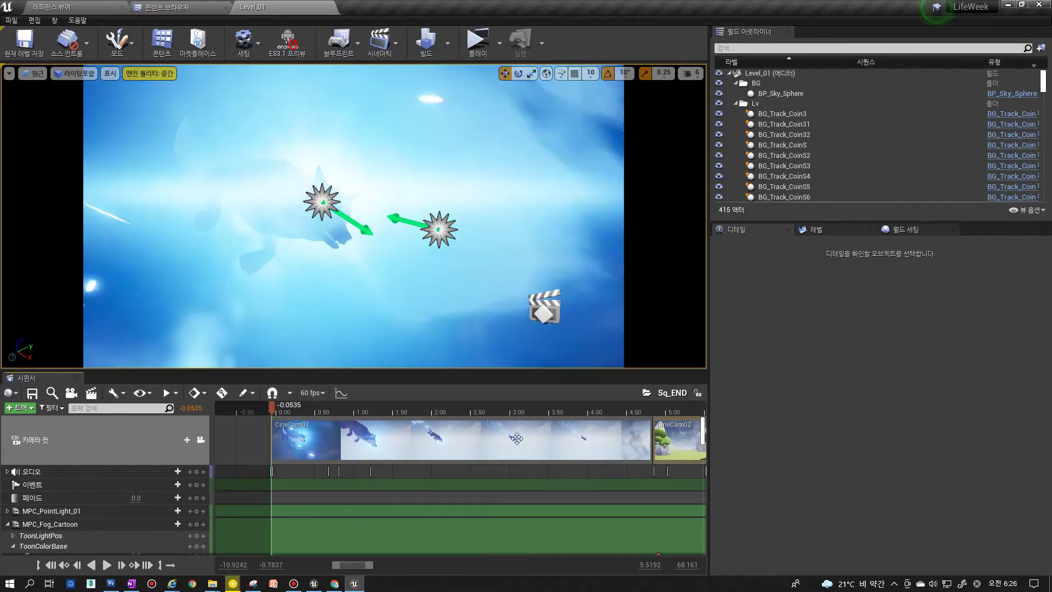
# Widen the viewport and expand the CineCam01 track in Sq_END down to its camera component and Transform keys
pyautogui.moveTo(708, 439); pyautogui.dragTo(752, 436)
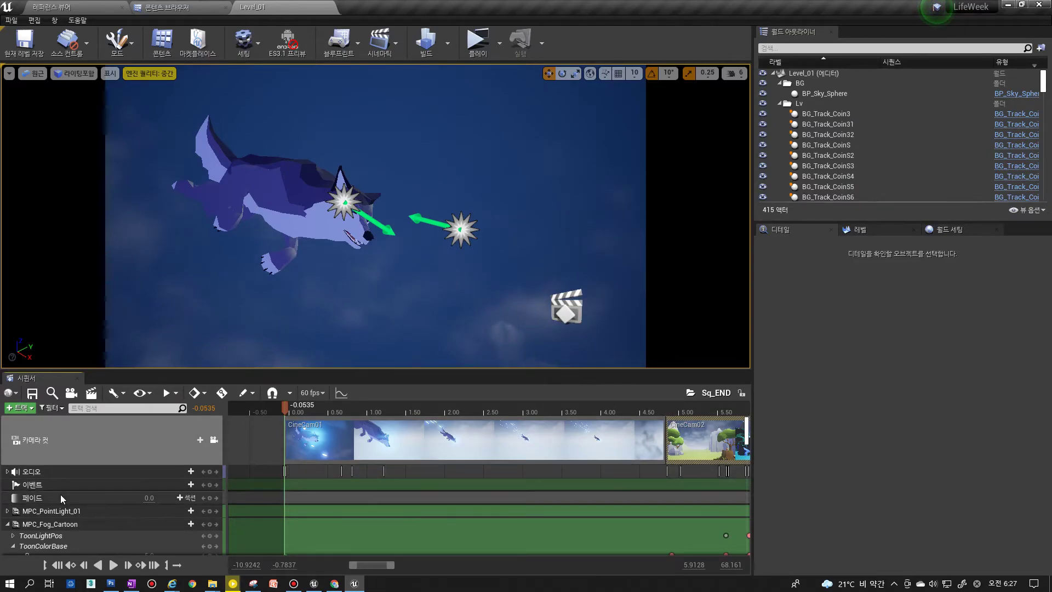
pyautogui.scroll(-8, 58, 495)
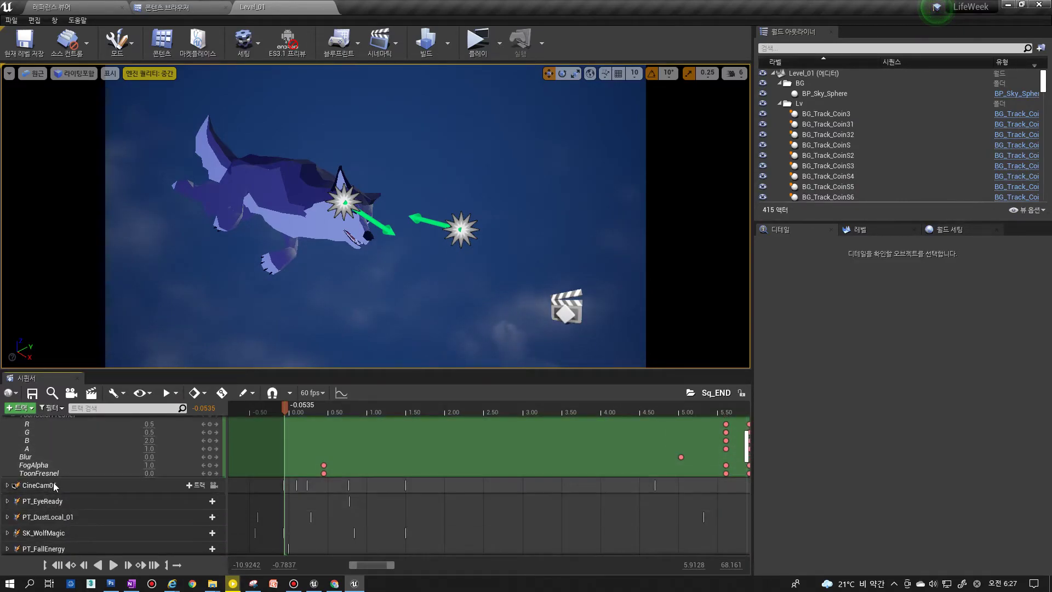
pyautogui.click(57, 485)
pyautogui.click(7, 485)
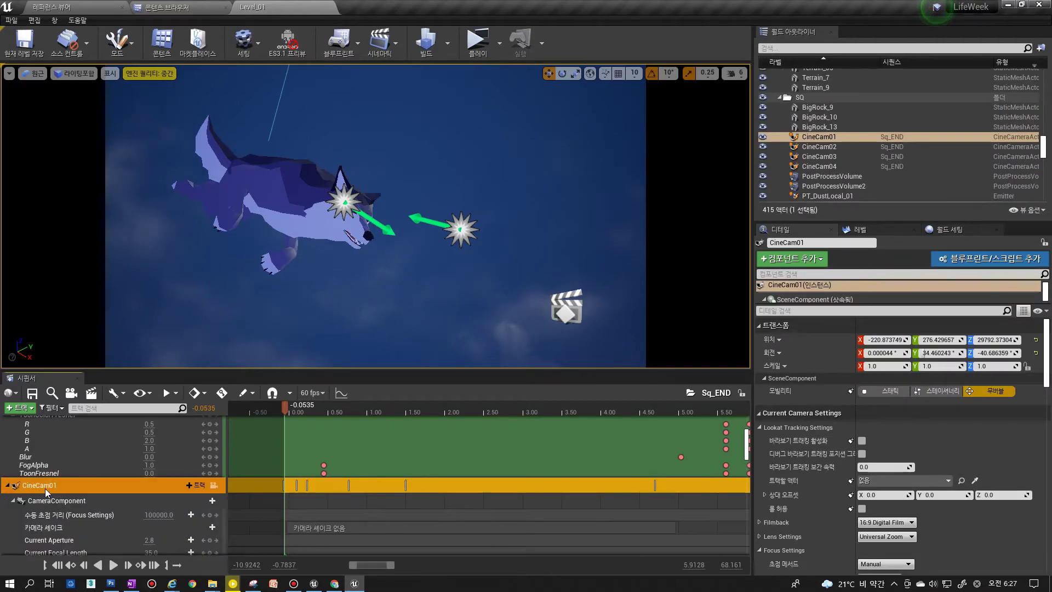
pyautogui.scroll(-2, 13, 465)
pyautogui.click(14, 449)
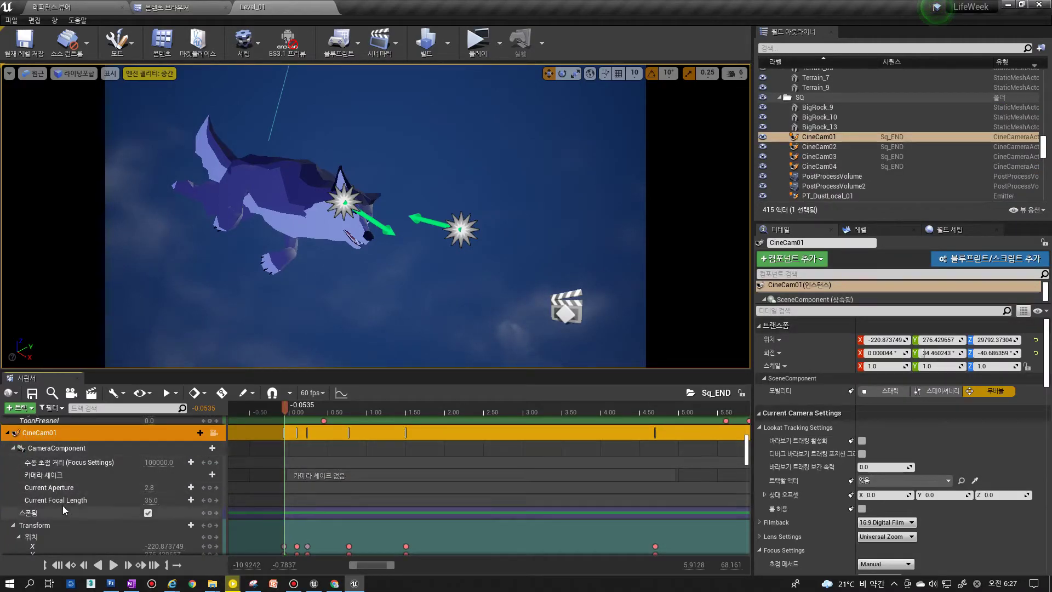
pyautogui.scroll(-1, 65, 507)
pyautogui.scroll(-1, 144, 460)
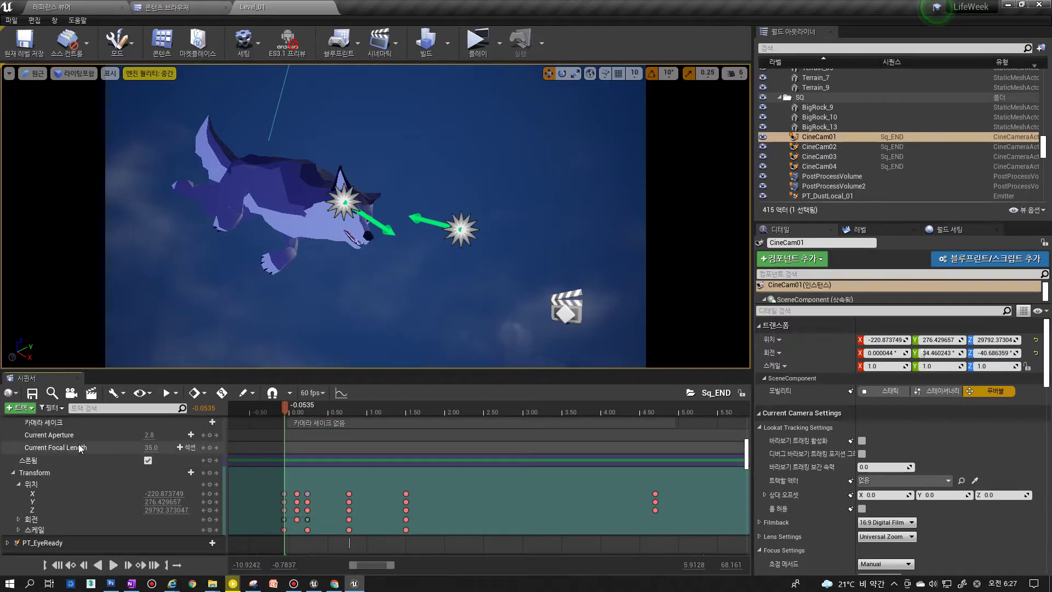
# Examine CineCam01's manual focus distance, camera shake, aperture and focal length tracks
pyautogui.scroll(1, 46, 433)
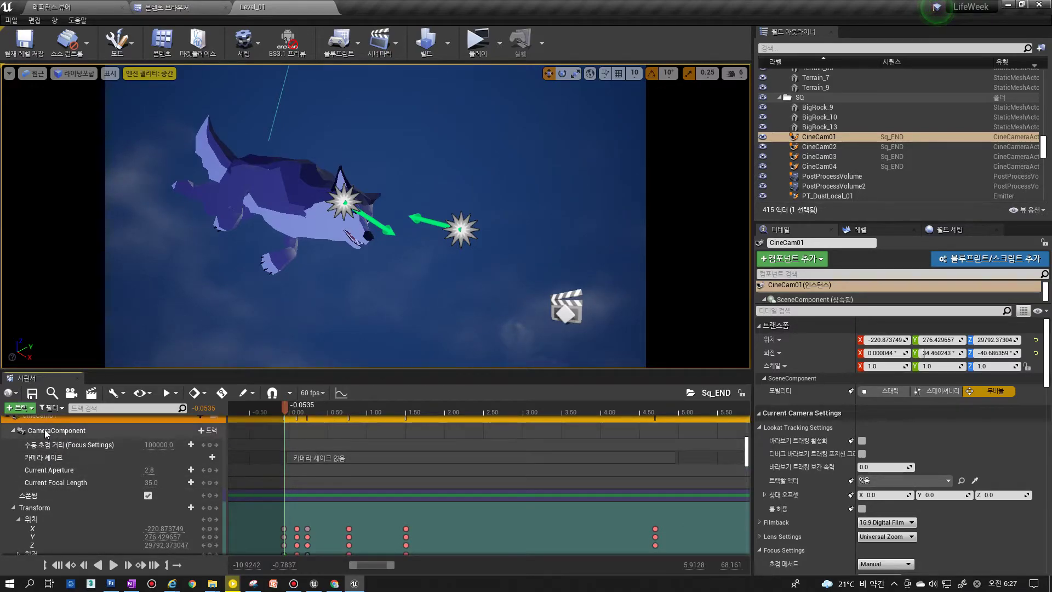
pyautogui.click(49, 445)
pyautogui.click(43, 462)
pyautogui.click(45, 472)
pyautogui.click(49, 483)
pyautogui.scroll(-2, 63, 475)
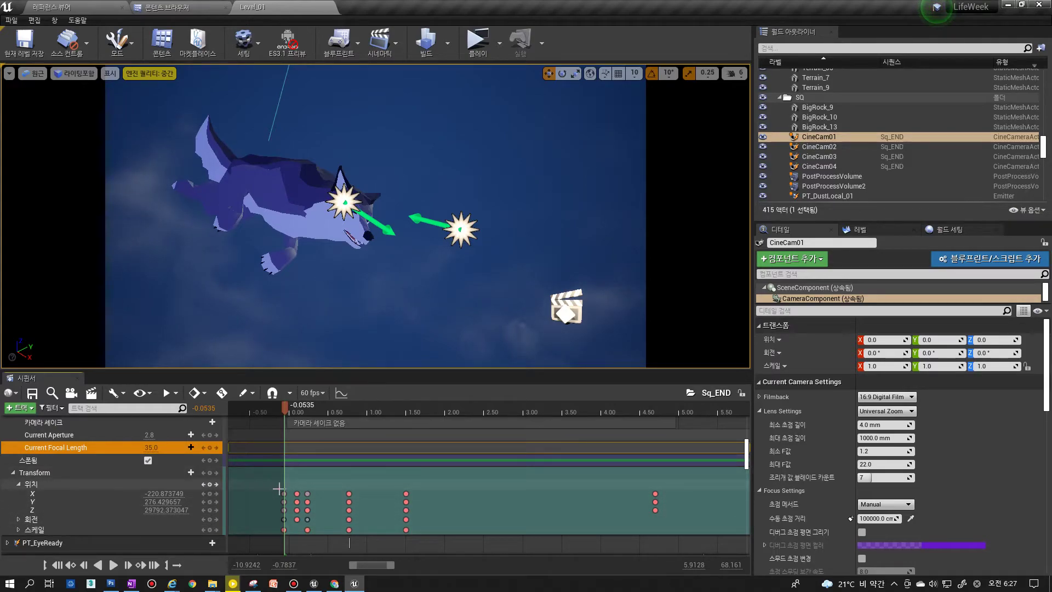
# Scrub Sq_END to about 0.40 and inspect CineCam01's Transform location keyframes
pyautogui.moveTo(288, 415); pyautogui.dragTo(321, 415)
pyautogui.click(299, 494)
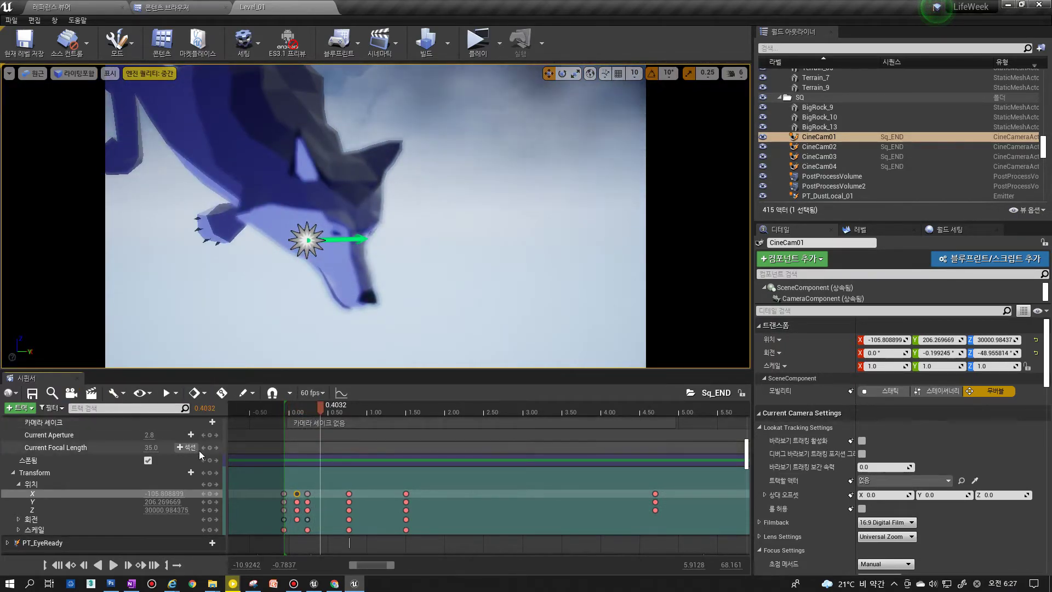
pyautogui.click(222, 473)
pyautogui.moveTo(223, 473); pyautogui.dragTo(220, 463)
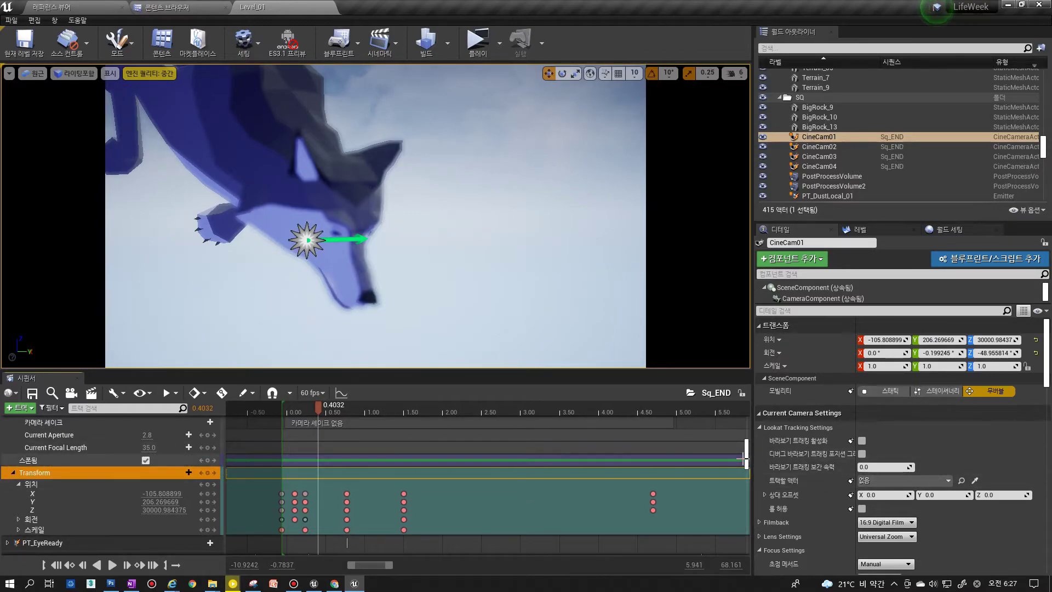
# Leave the CineCam01 view and scrub Sq_END to about 2.54 to examine the camera's movement along its path
pyautogui.scroll(5, 746, 450)
pyautogui.scroll(-1, 209, 521)
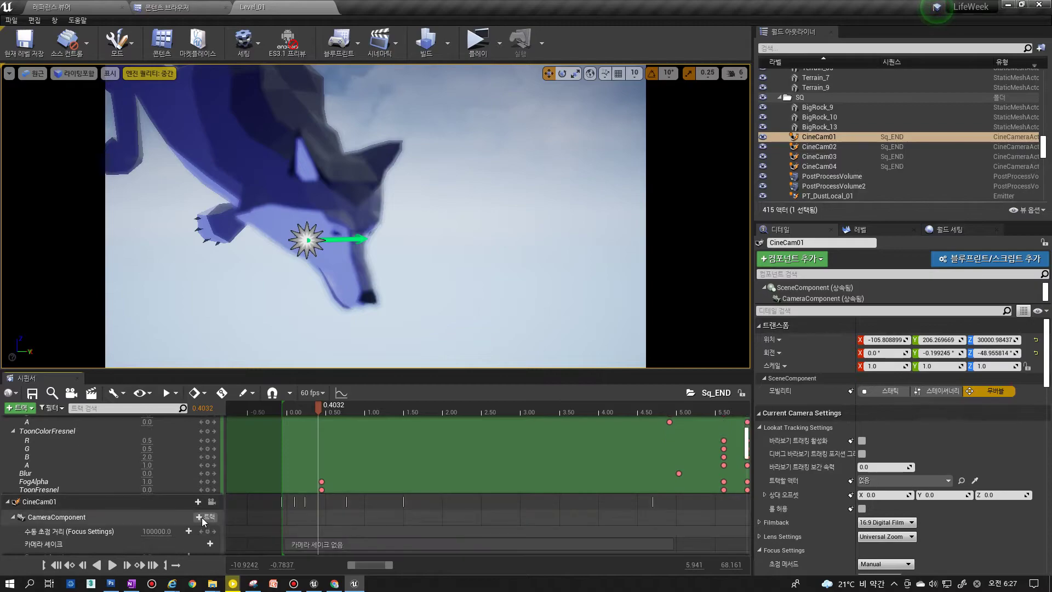
pyautogui.click(212, 502)
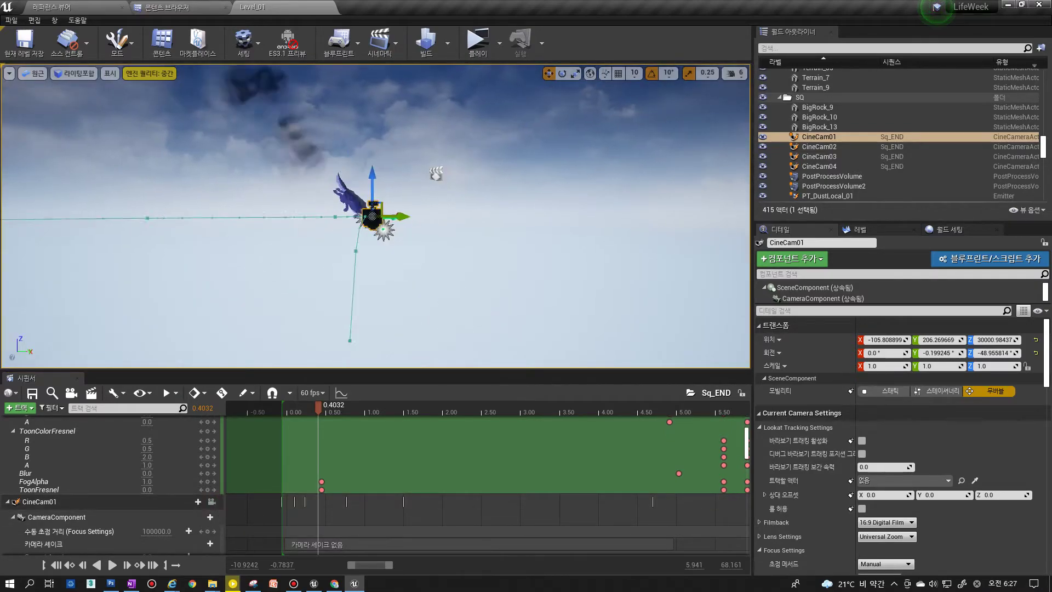
pyautogui.moveTo(364, 265)
pyautogui.mouseDown(button='right')
pyautogui.moveTo(417, 296)
pyautogui.moveTo(364, 265)
pyautogui.mouseUp(button='right')
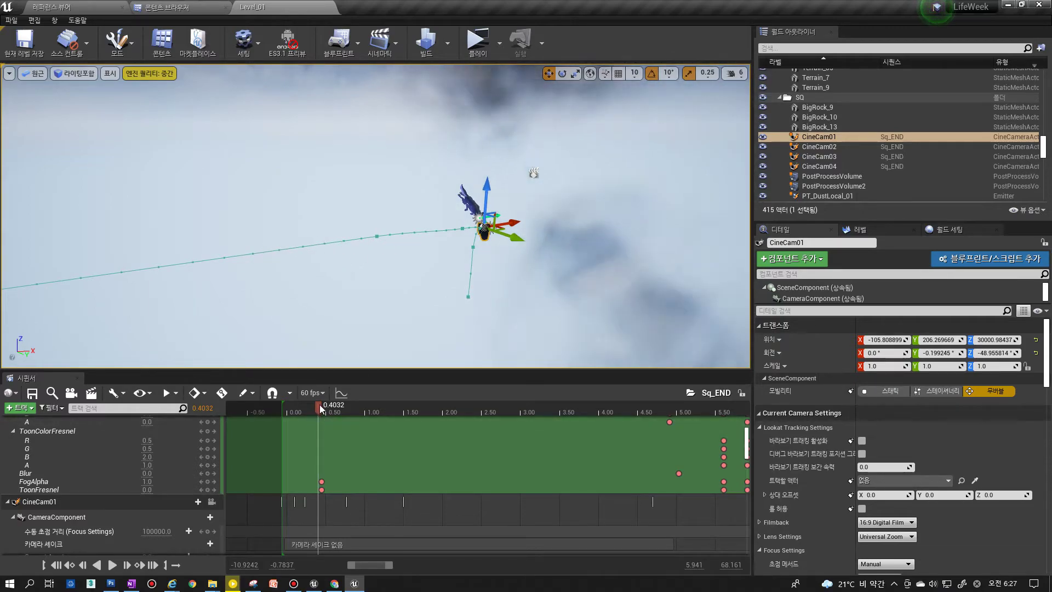
pyautogui.scroll(-3, 606, 482)
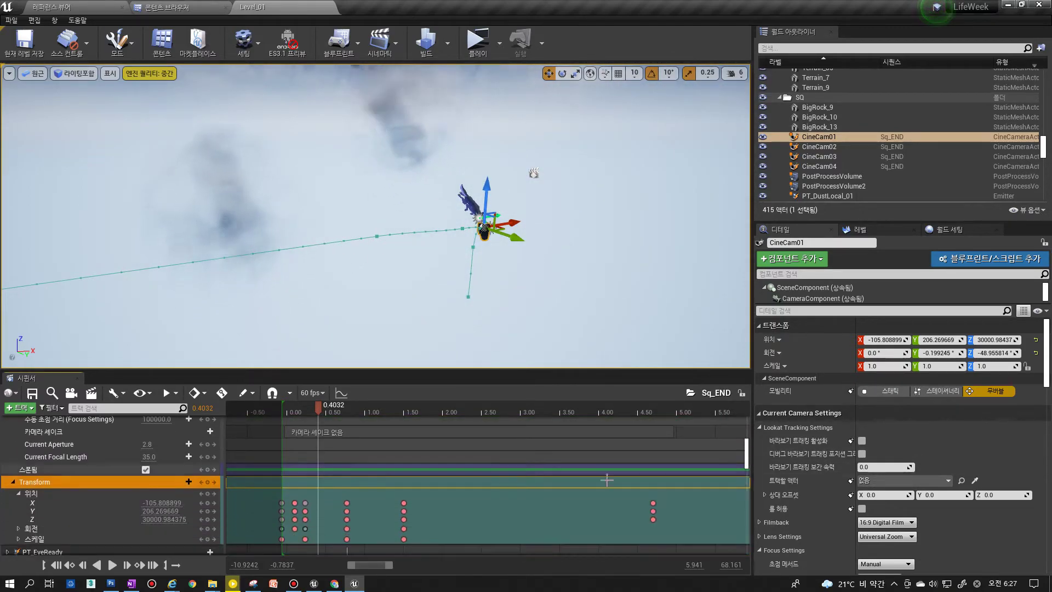
pyautogui.moveTo(315, 410)
pyautogui.mouseDown()
pyautogui.moveTo(286, 408)
pyautogui.moveTo(327, 410)
pyautogui.mouseUp()
pyautogui.moveTo(340, 408); pyautogui.dragTo(394, 303)
pyautogui.moveTo(396, 408); pyautogui.dragTo(485, 409)
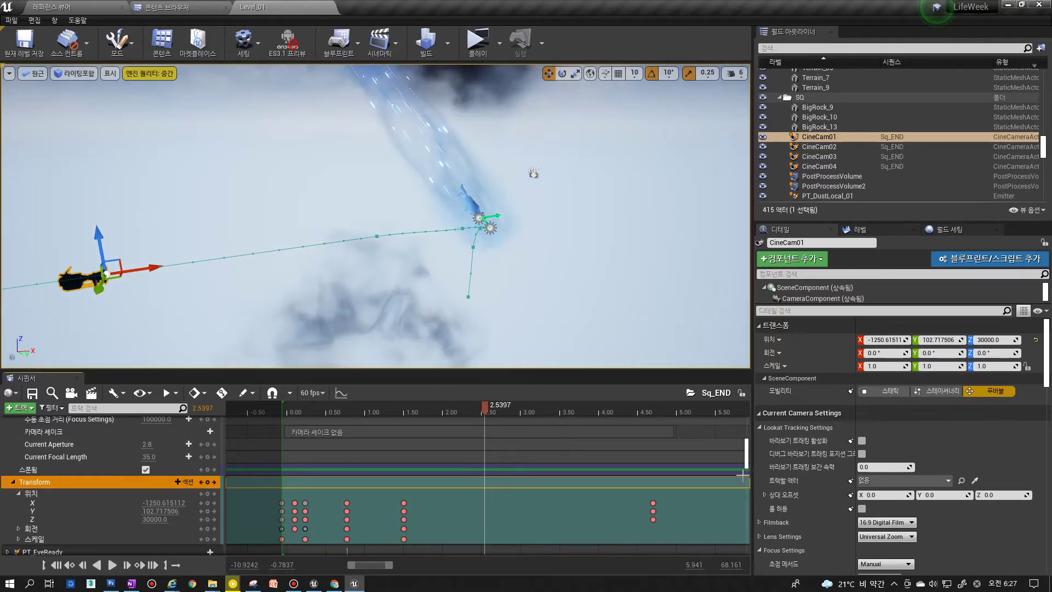
pyautogui.scroll(2, 60, 449)
pyautogui.click(37, 425)
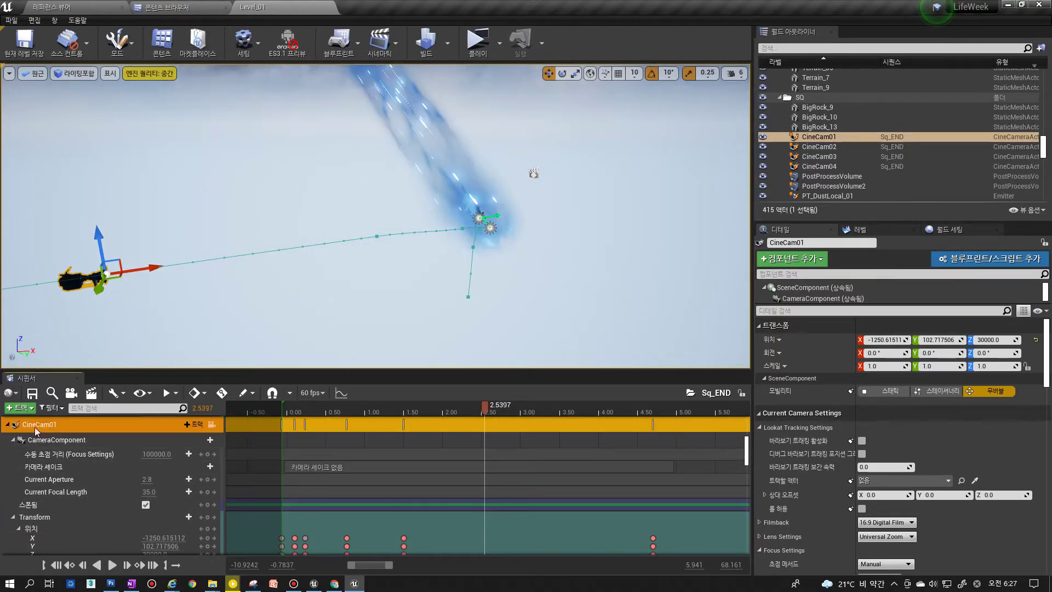
# Collapse CineCam01, expand CineCam02's tracks, and inspect its placement both through the camera and from outside
pyautogui.doubleClick(38, 425)
pyautogui.scroll(-4, 68, 484)
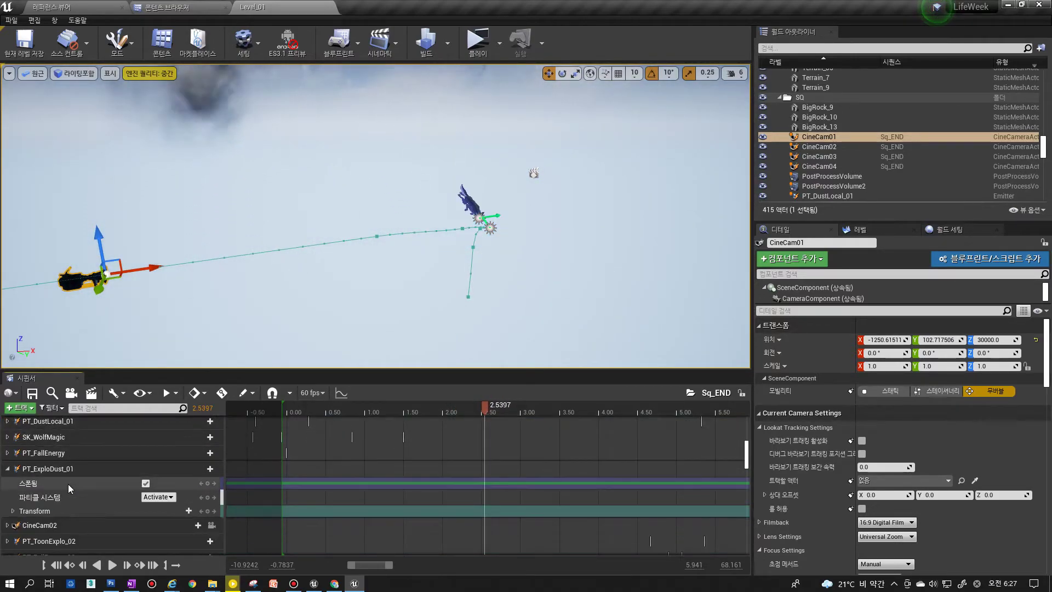
pyautogui.click(54, 472)
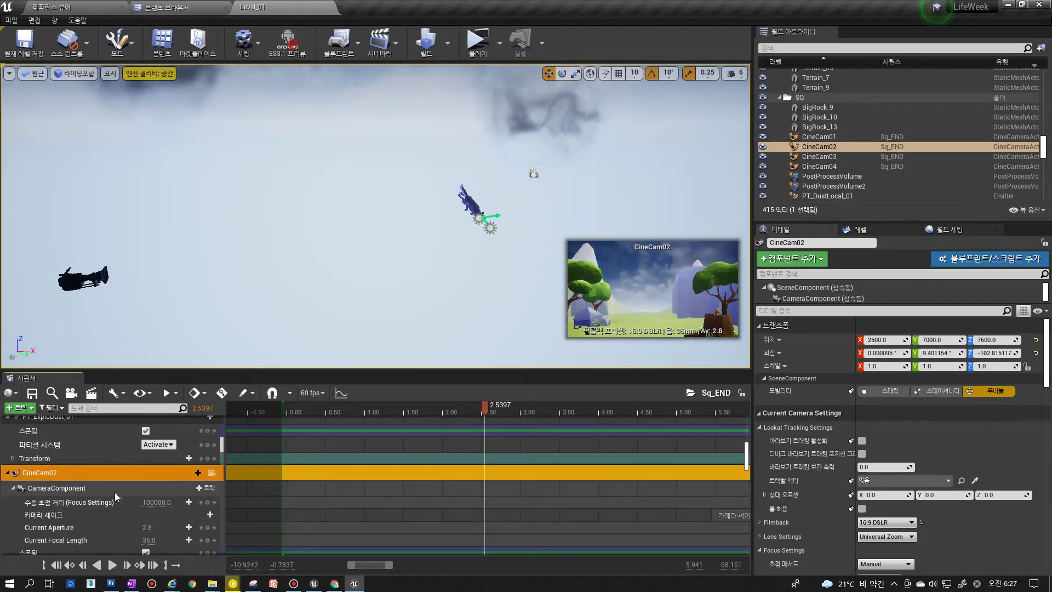
pyautogui.click(212, 473)
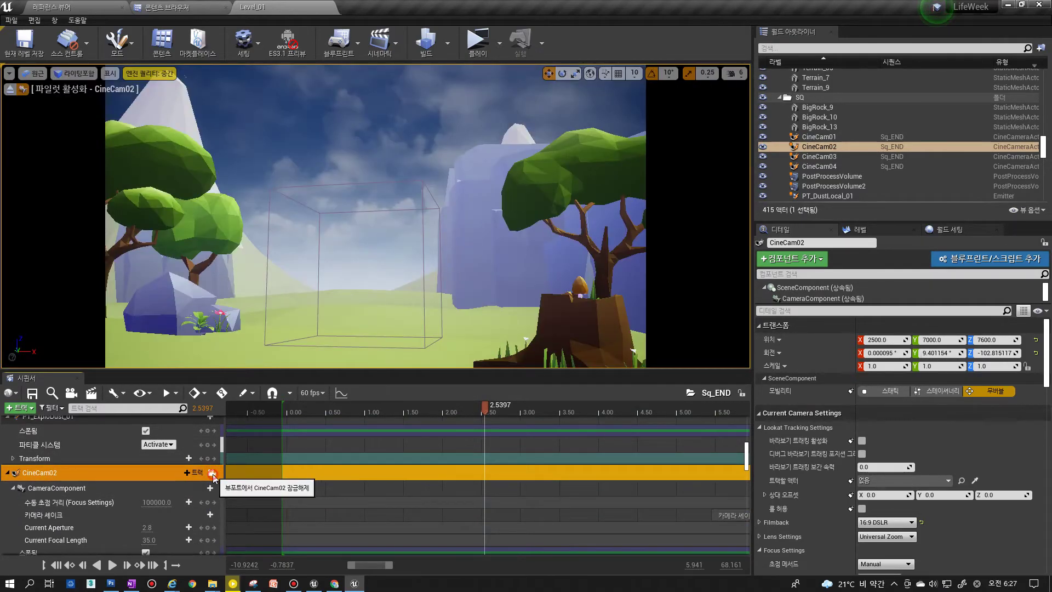
pyautogui.click(212, 473)
pyautogui.moveTo(342, 293); pyautogui.dragTo(326, 326)
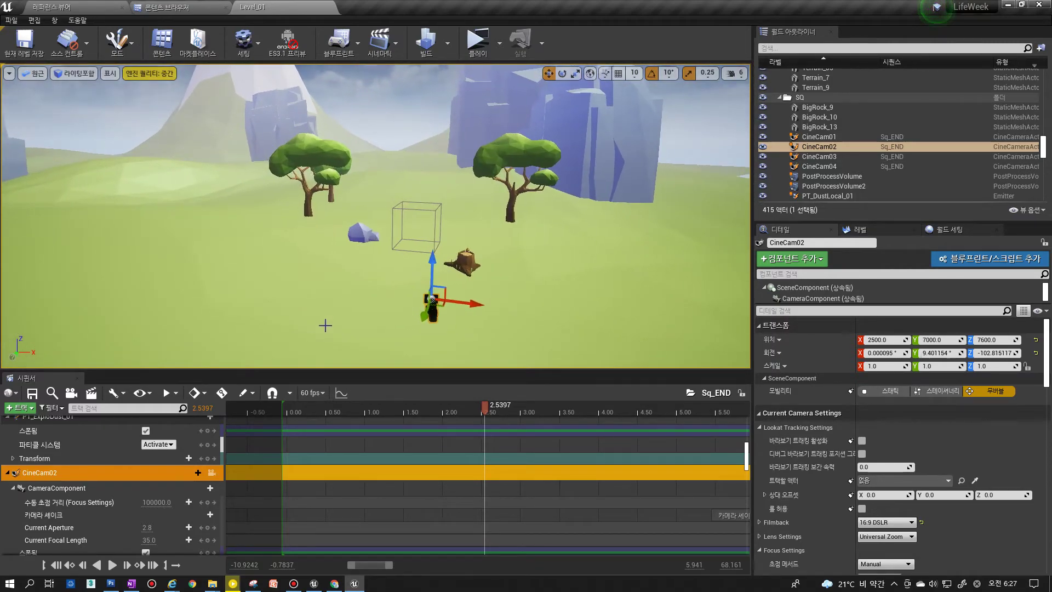
# Examine the CineCam01 and CineCam02 sections of Sq_END's Camera Cuts track, scrubbing to about 5.06
pyautogui.moveTo(749, 461); pyautogui.dragTo(748, 427)
pyautogui.click(336, 447)
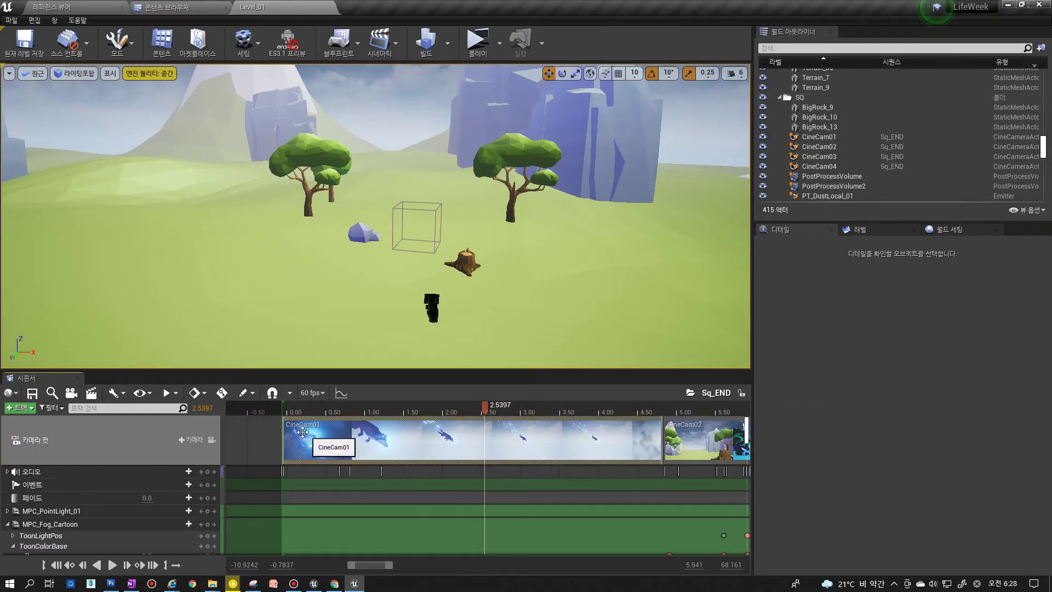
pyautogui.click(681, 425)
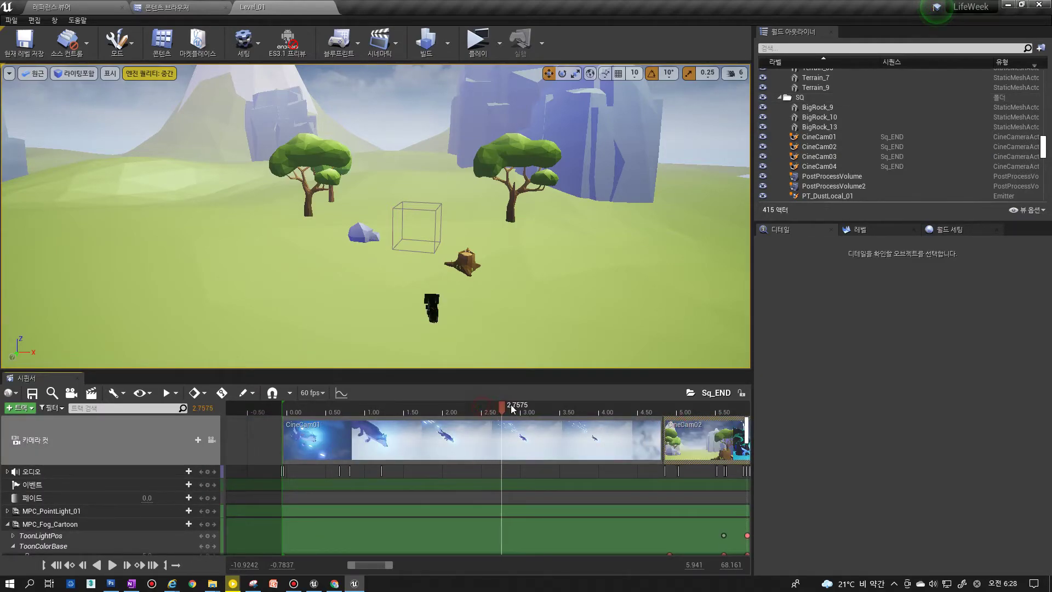
pyautogui.moveTo(624, 406); pyautogui.dragTo(680, 411)
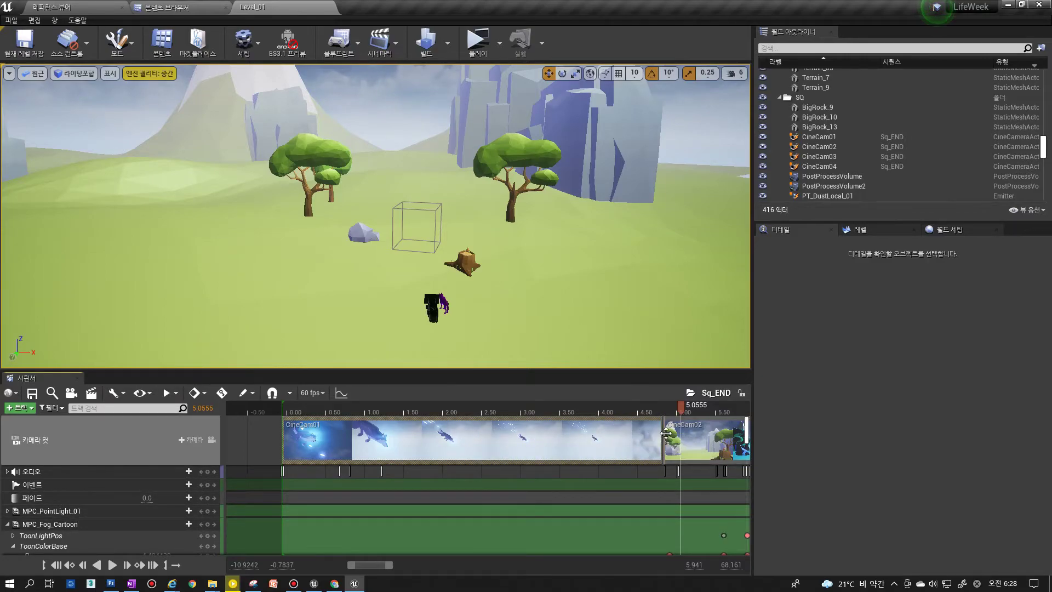
pyautogui.moveTo(663, 433); pyautogui.dragTo(664, 436)
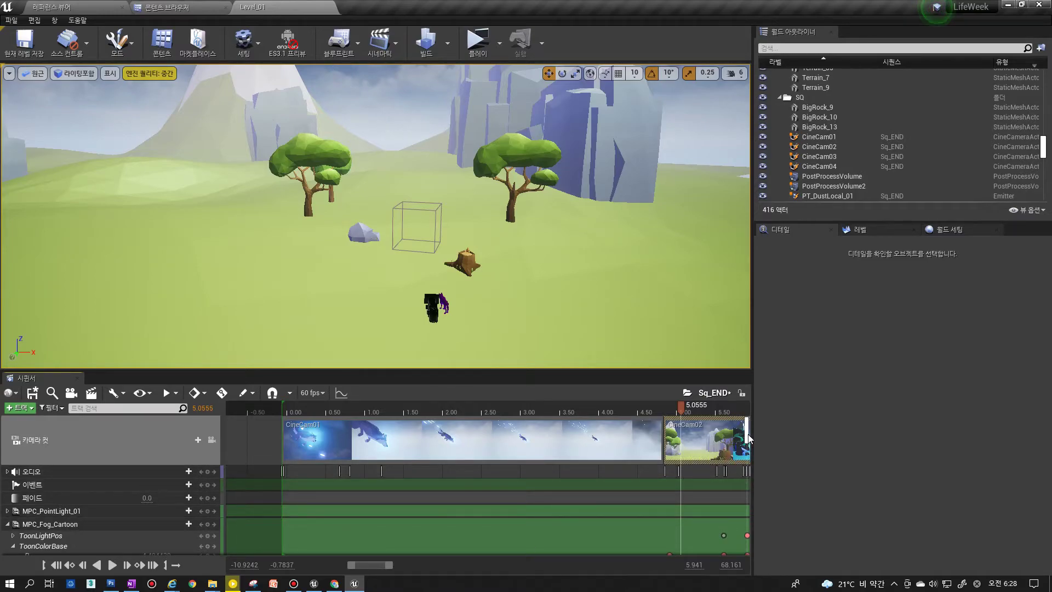
pyautogui.scroll(-3, 747, 436)
pyautogui.scroll(3, 749, 433)
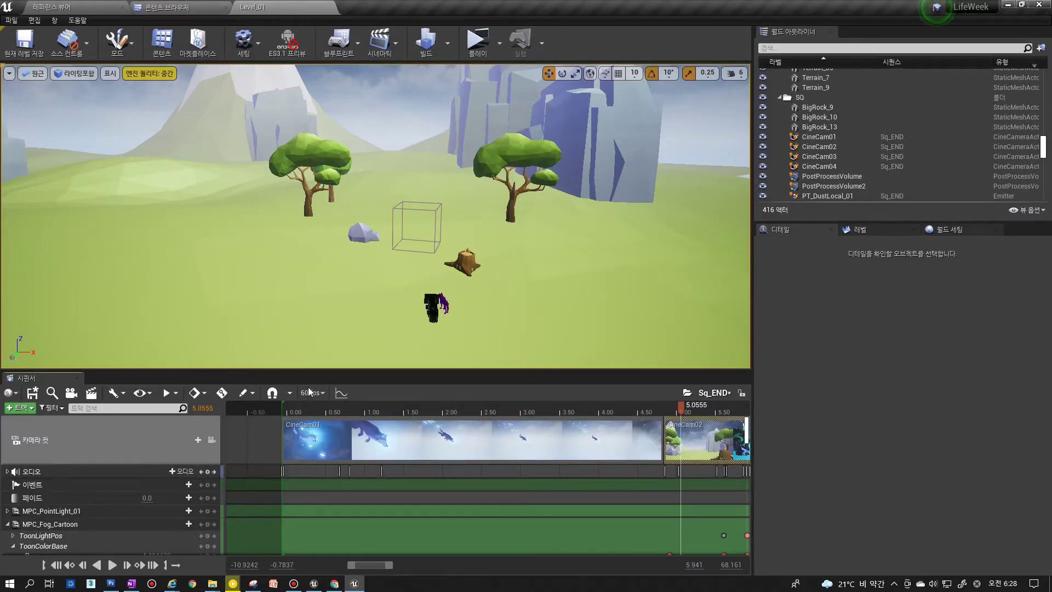
# Play Sq_END through its camera cuts from about -0.08 and pause at about 17.57
pyautogui.click(296, 408)
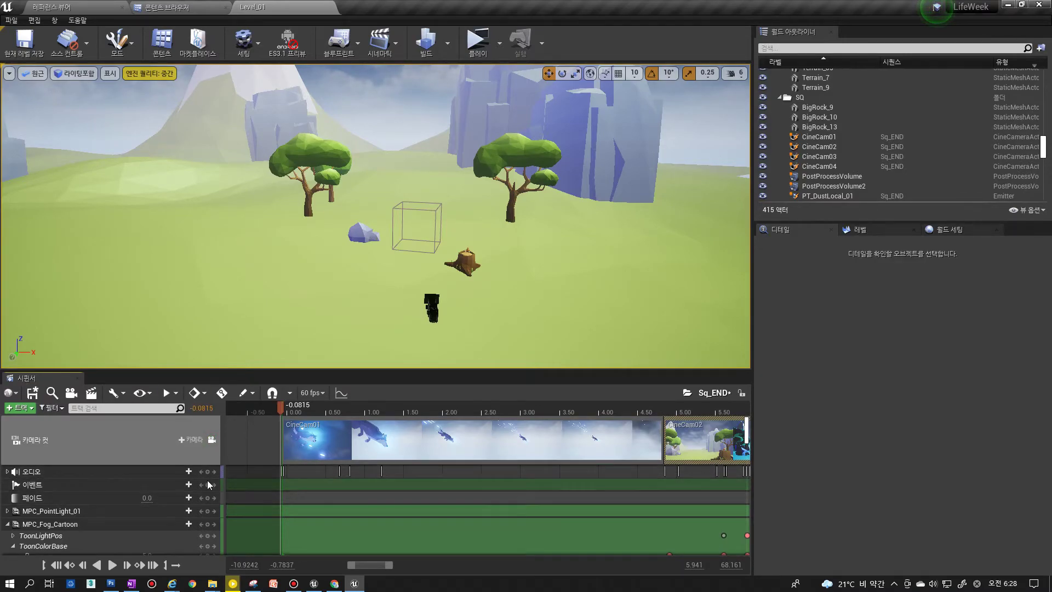
pyautogui.click(109, 565)
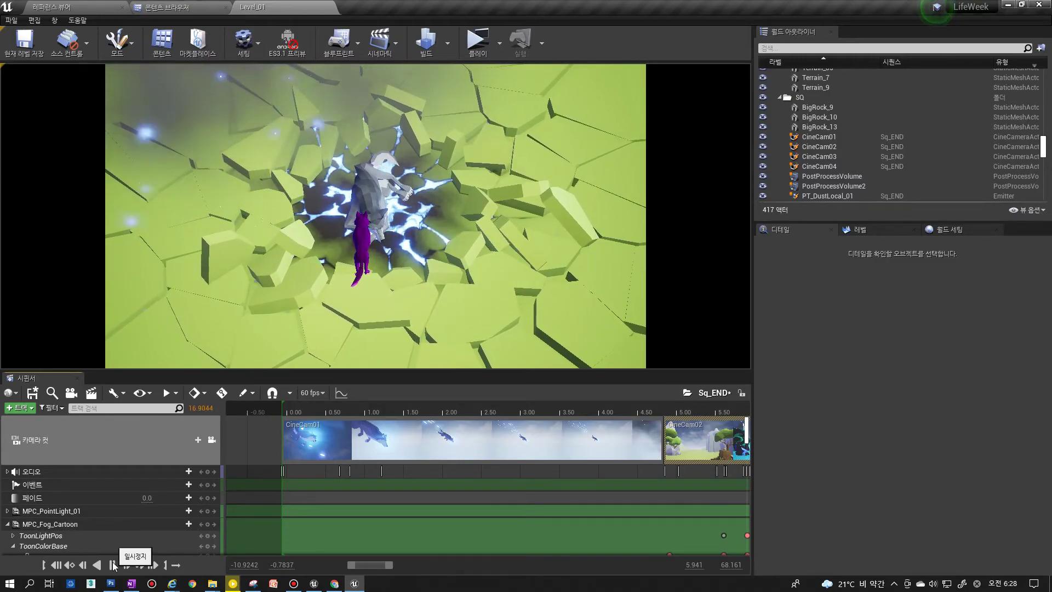
pyautogui.click(113, 565)
# Expand the PT_EyeReady track in Sq_END to inspect its particle system's activation range
pyautogui.moveTo(747, 433)
pyautogui.mouseDown()
pyautogui.moveTo(751, 458)
pyautogui.moveTo(751, 427)
pyautogui.mouseUp()
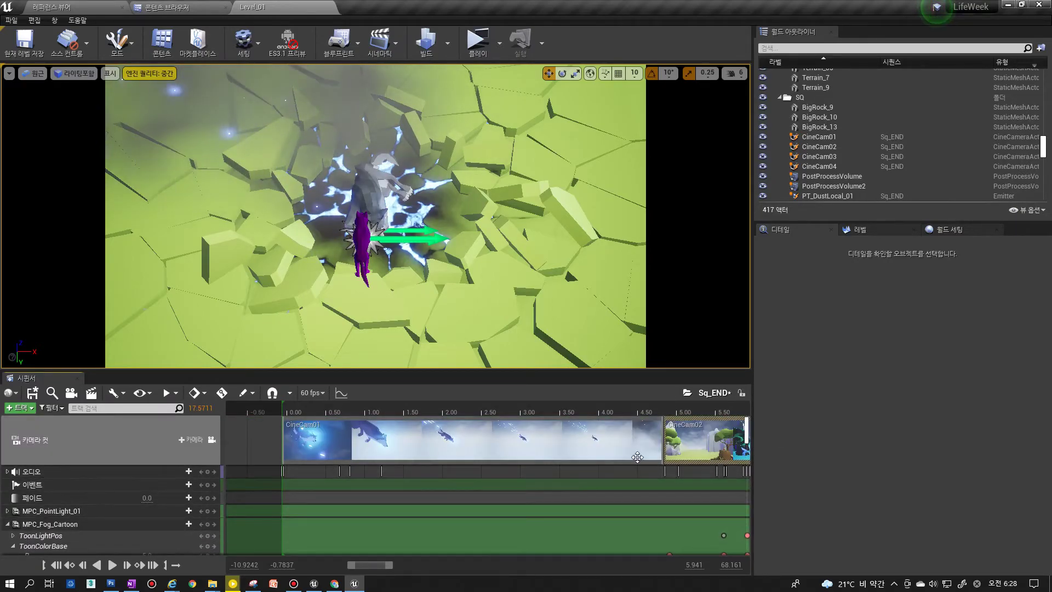
pyautogui.moveTo(747, 433); pyautogui.dragTo(748, 456)
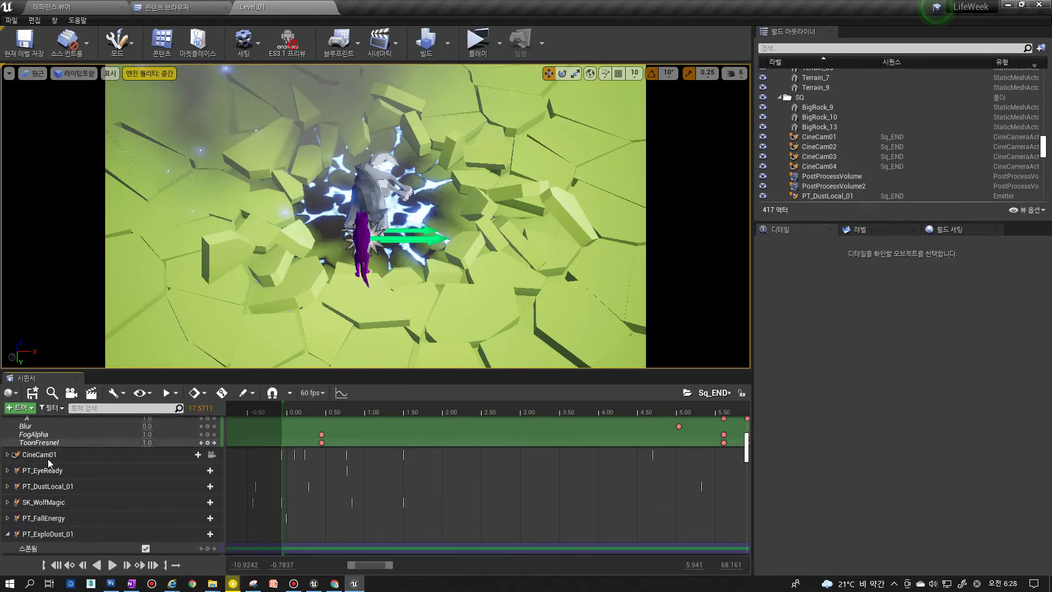
pyautogui.click(37, 475)
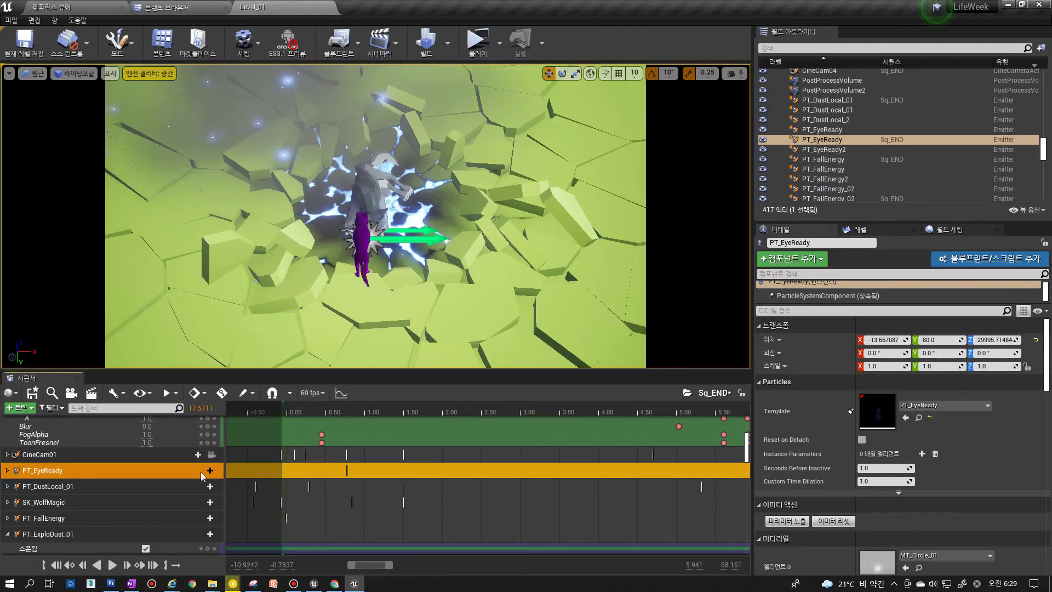
pyautogui.click(8, 470)
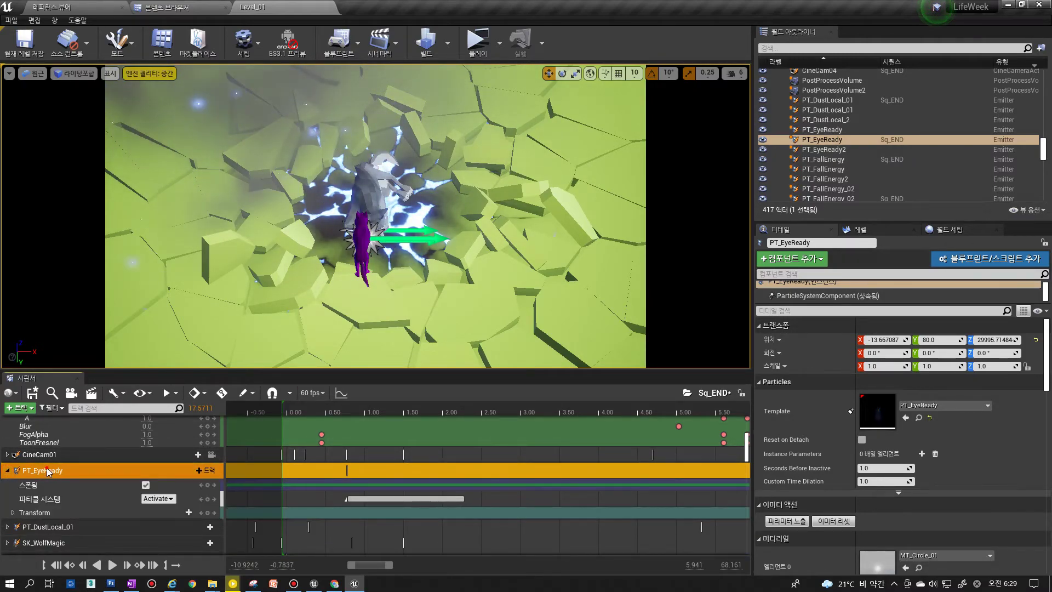
pyautogui.click(7, 470)
pyautogui.click(7, 471)
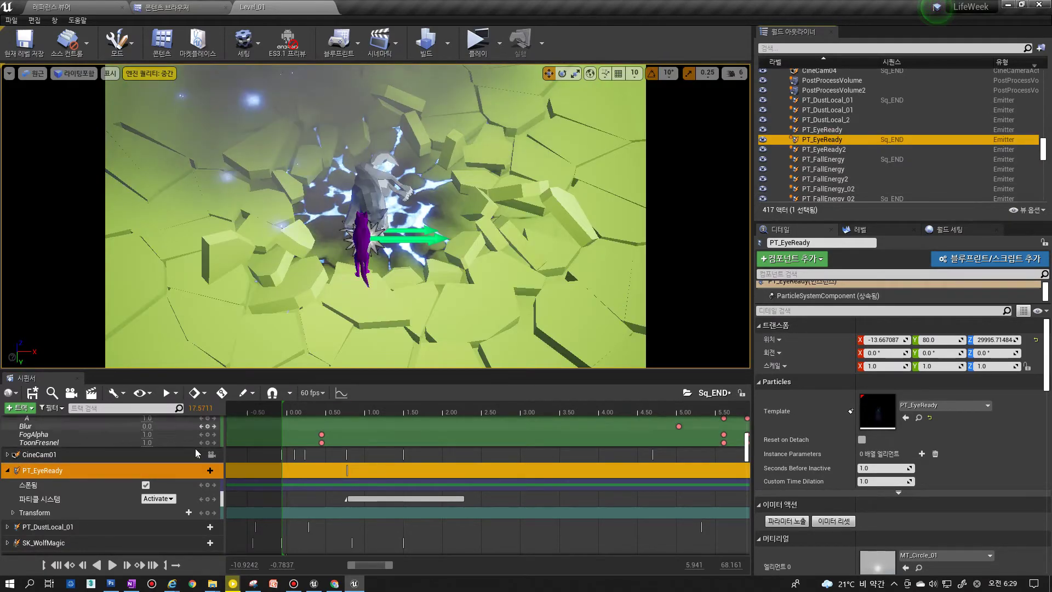
# Leave the camera cuts view and frame the PT_EyeReady and PT_EyeReady2 emitters beside the wolf
pyautogui.scroll(5, 229, 454)
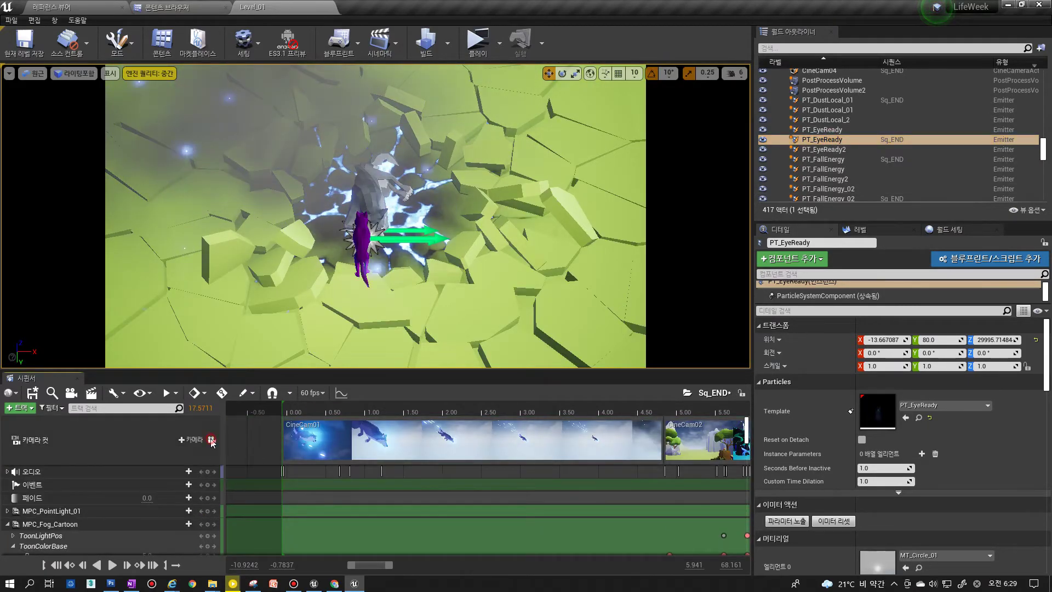
pyautogui.doubleClick(822, 130)
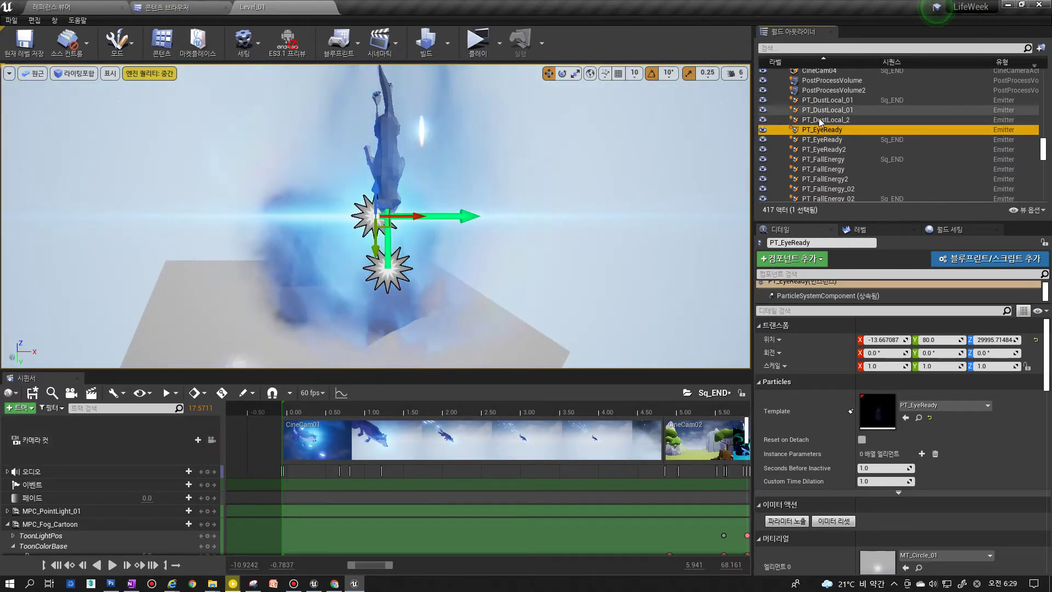
pyautogui.rightClick(420, 196)
pyautogui.moveTo(423, 161); pyautogui.dragTo(404, 141, button='right')
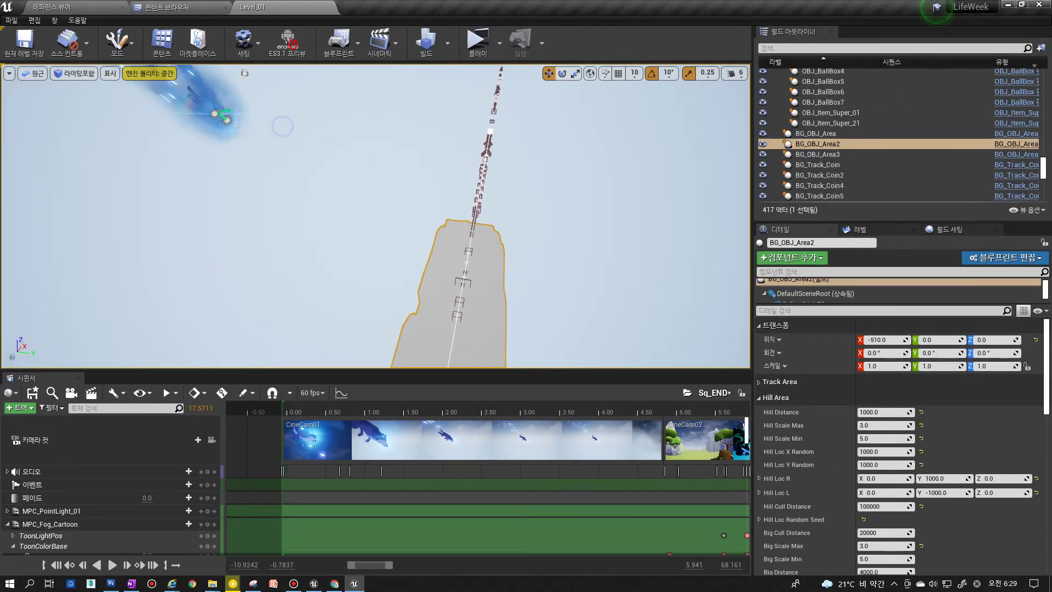
pyautogui.click(215, 114)
pyautogui.press('f')
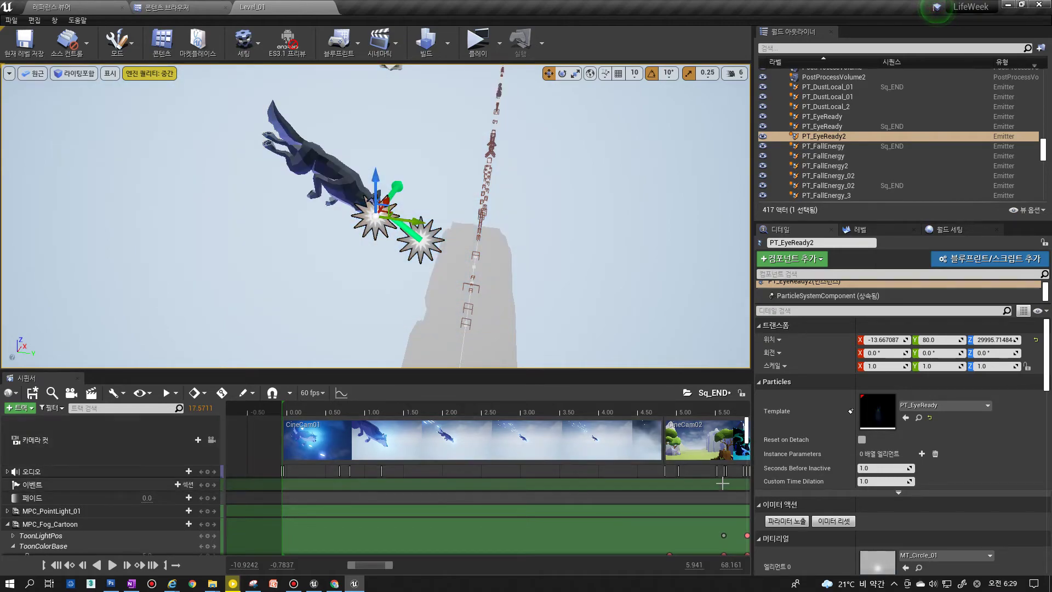
# Expand the PT_DustLocal_01 track in Sq_END and choose Activate for its particle system
pyautogui.scroll(-10, 5, 494)
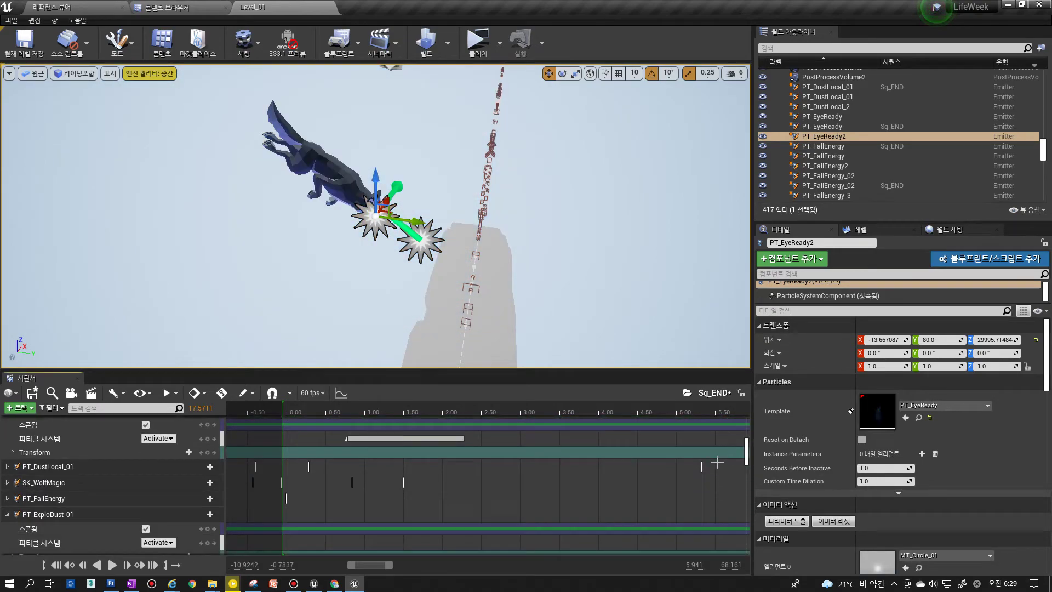
pyautogui.click(7, 466)
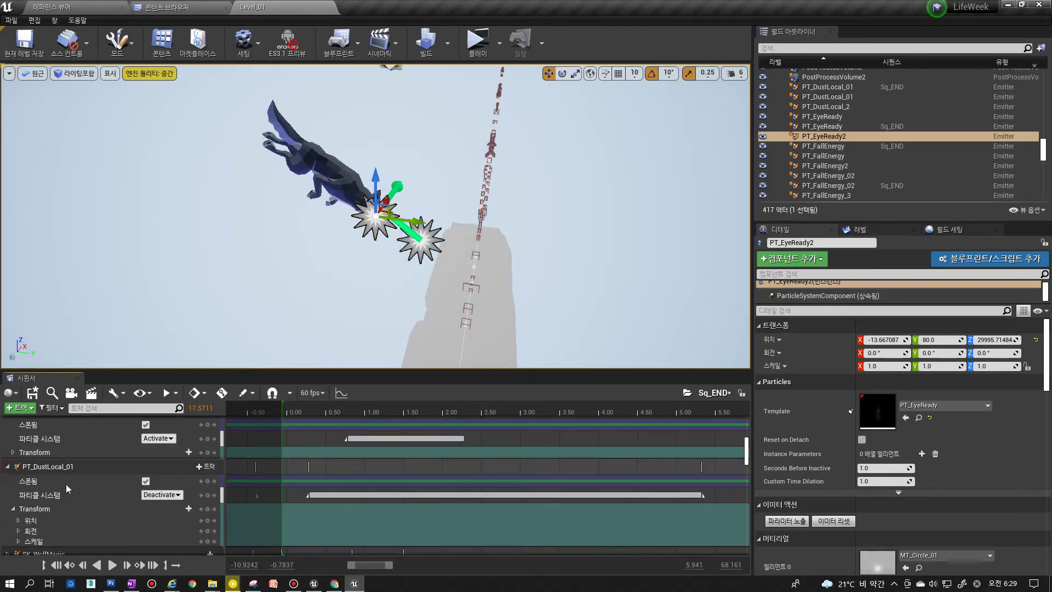
pyautogui.click(174, 496)
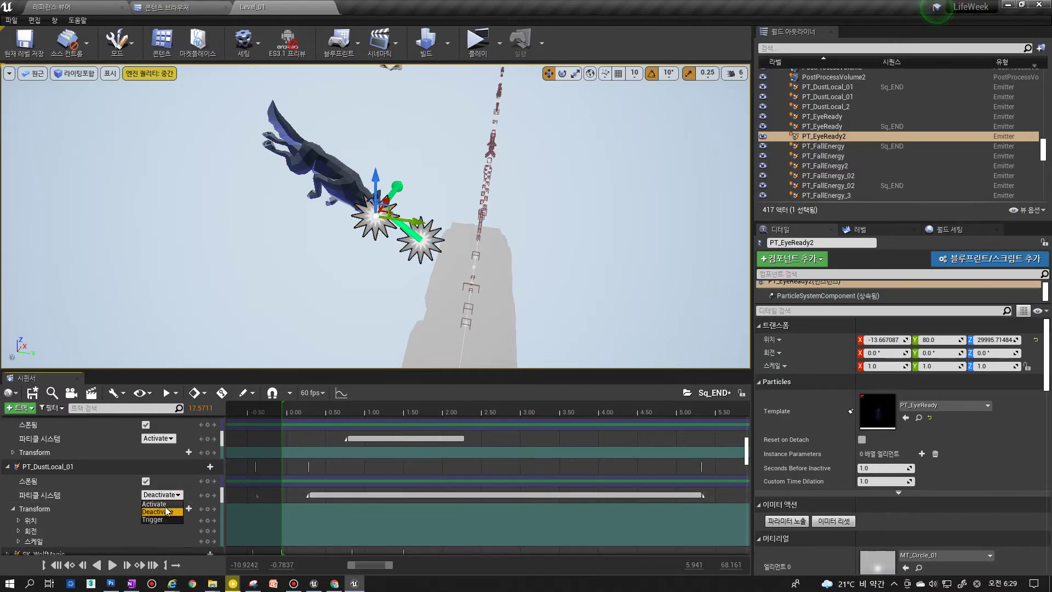
pyautogui.click(154, 504)
# Inspect PT_DustLocal_01's particle keys at about 0.28 and 5.32 and scrub the effect to about 1.59
pyautogui.click(308, 495)
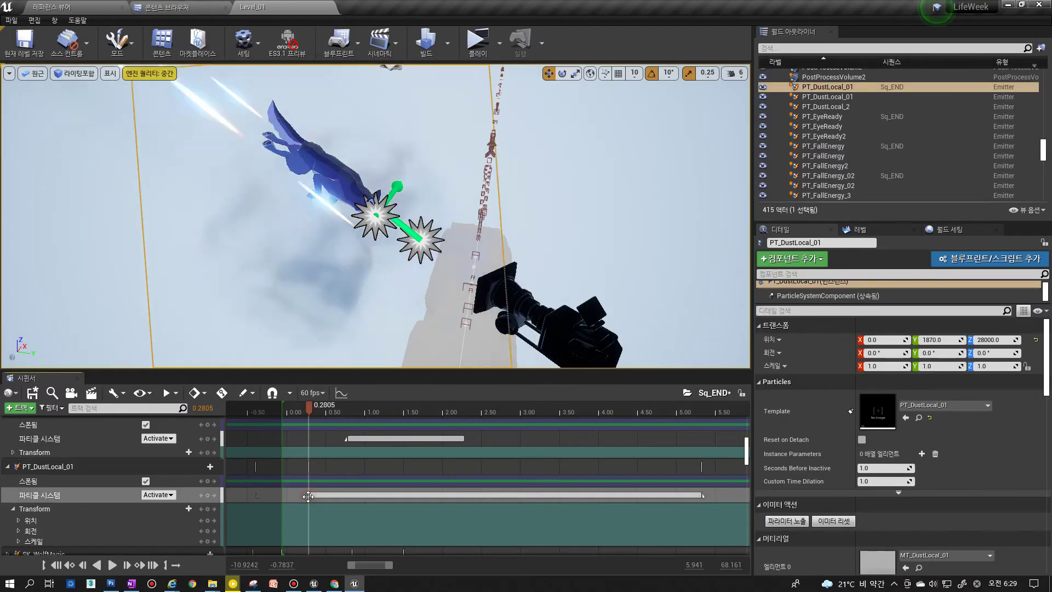
pyautogui.click(699, 496)
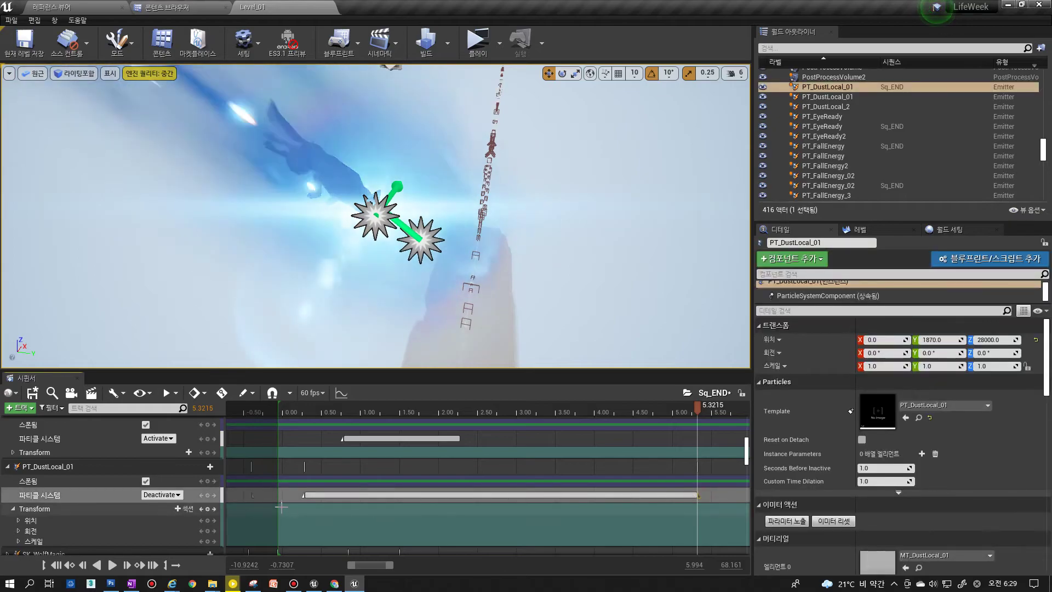
pyautogui.moveTo(308, 413); pyautogui.dragTo(406, 414)
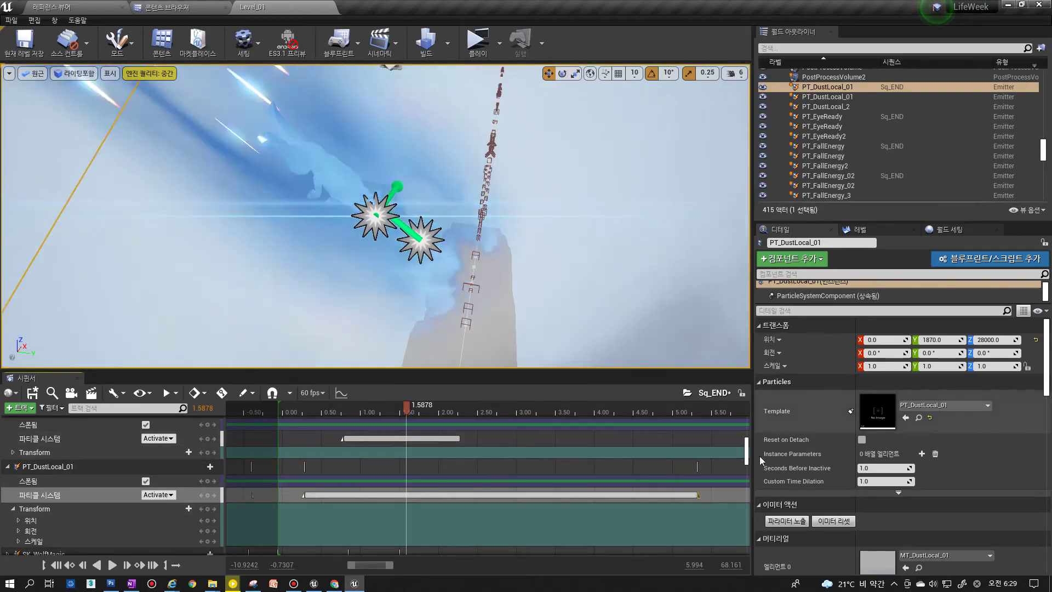
# Select the PT_FallEnergy2 emitter in the level and scrub Sq_END back to about -0.07
pyautogui.scroll(-5, 746, 455)
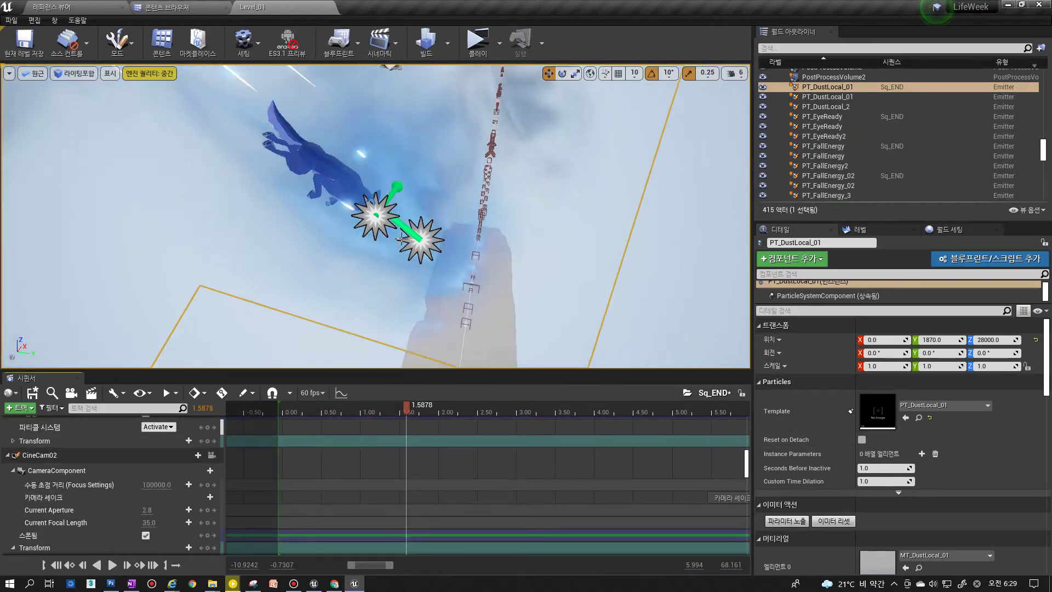
pyautogui.click(420, 249)
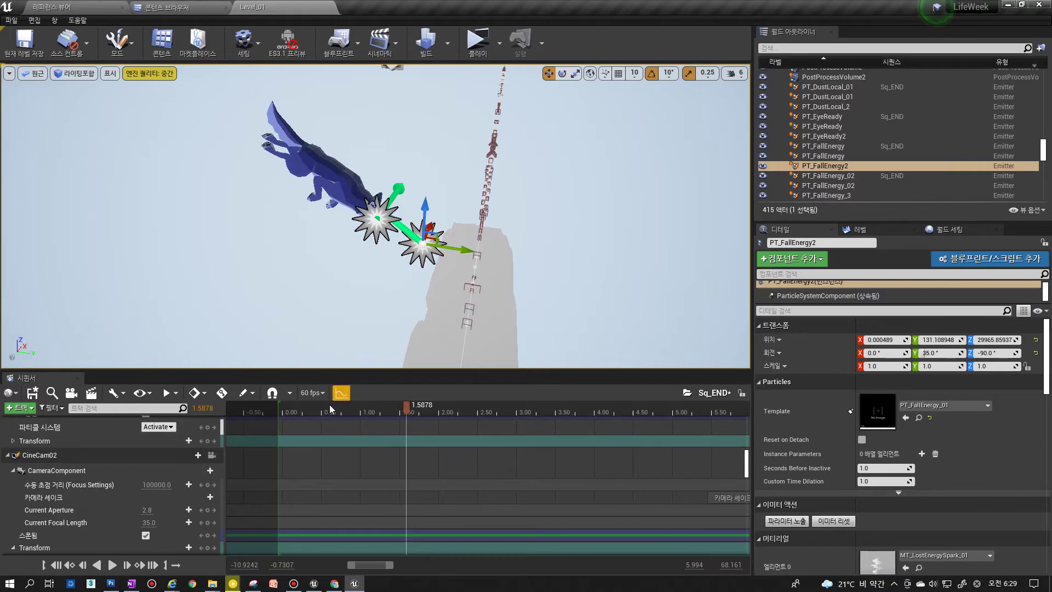
pyautogui.click(289, 407)
pyautogui.moveTo(288, 407); pyautogui.dragTo(278, 406)
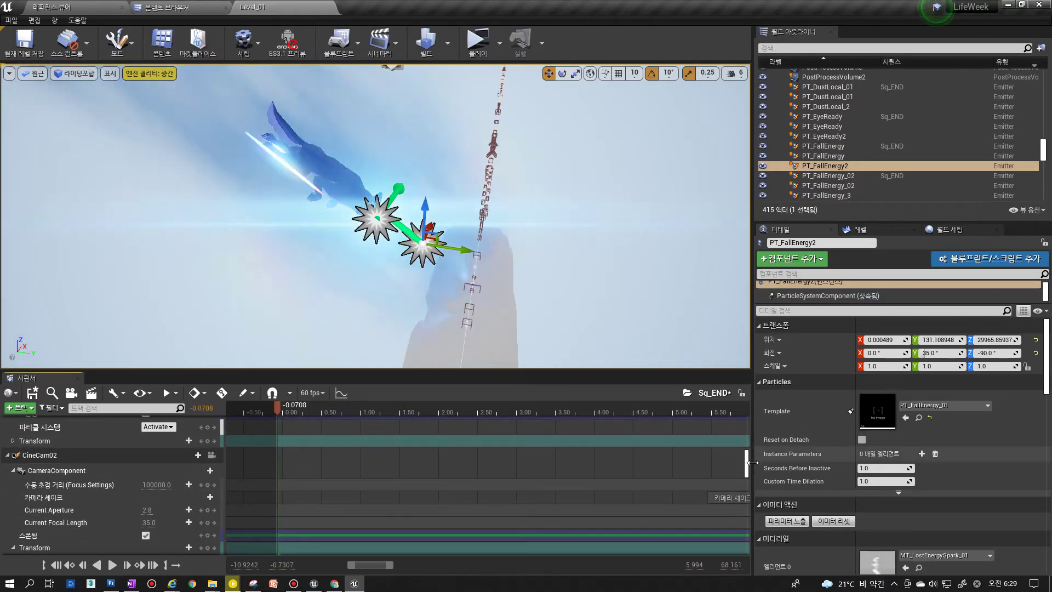
# Browse the remaining Sq_END tracks, selecting CineCam_05 and CineCam04 to preview their views and checking SM_Wolf_Die's tracks
pyautogui.scroll(-3, 748, 475)
pyautogui.scroll(-10, 749, 475)
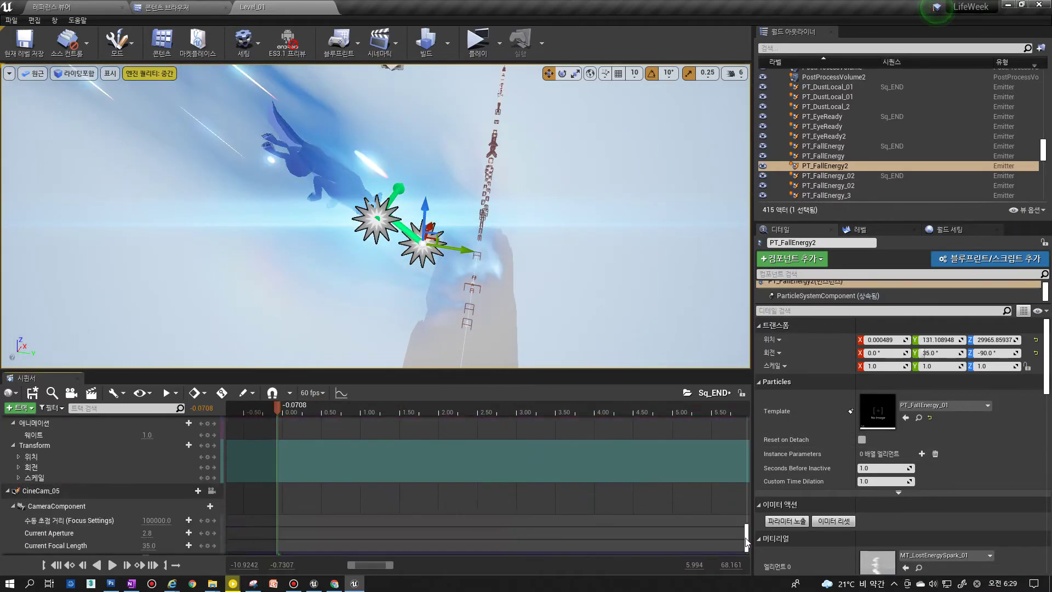
pyautogui.click(35, 471)
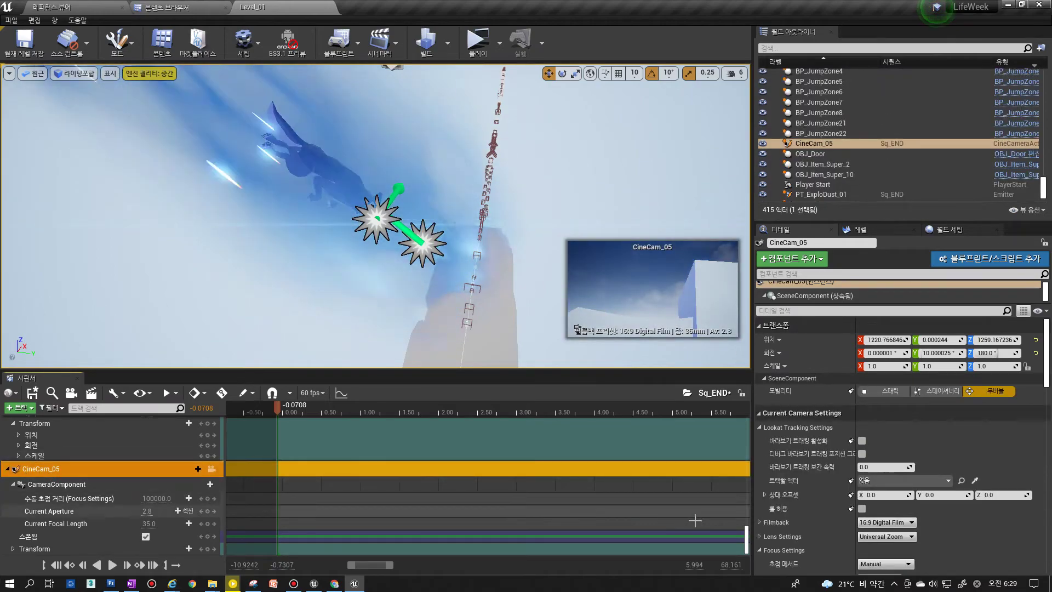
pyautogui.moveTo(746, 544); pyautogui.dragTo(745, 498)
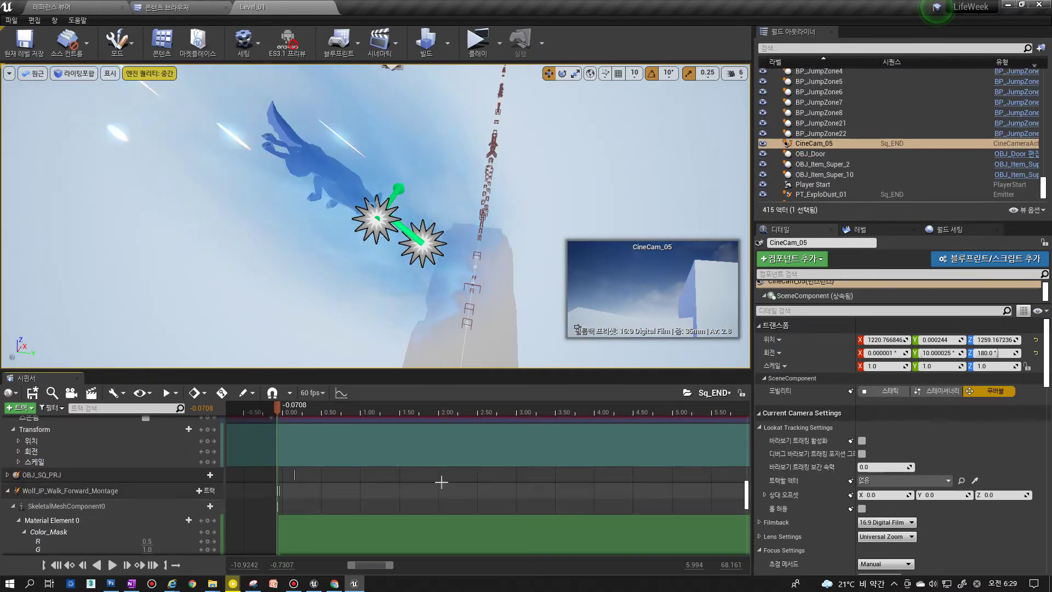
pyautogui.click(47, 422)
pyautogui.scroll(5, 55, 470)
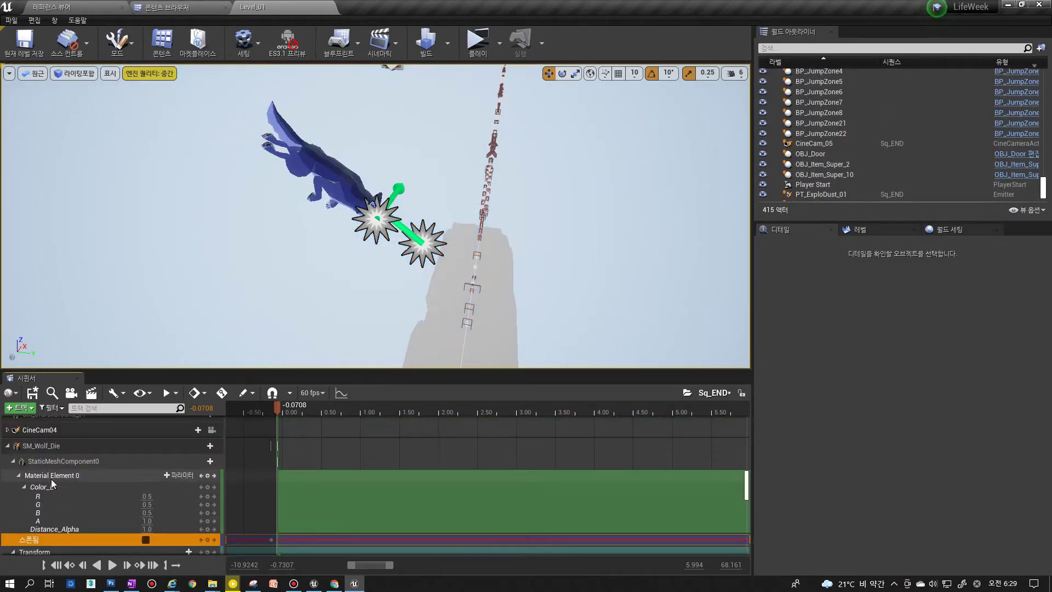
pyautogui.click(34, 431)
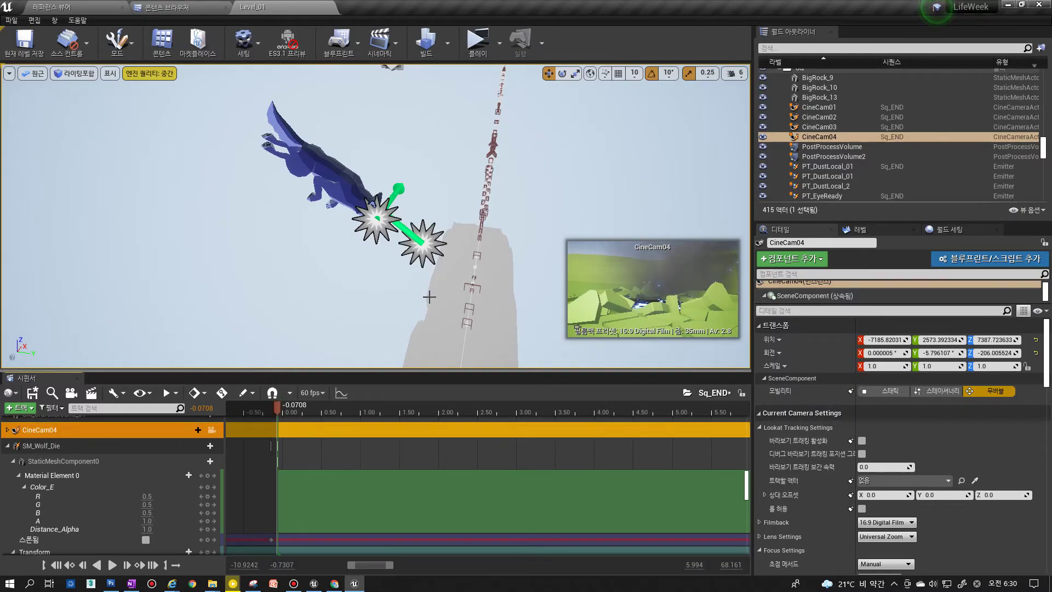
pyautogui.click(418, 247)
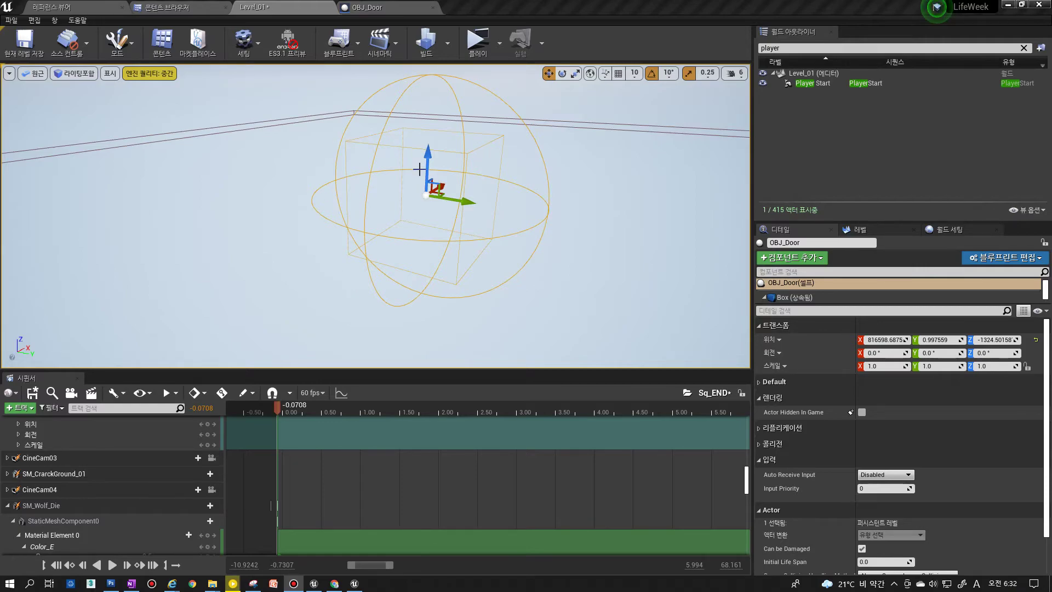
# Select the OBJ_Door actor in Level_01 and open its Blueprint for editing
pyautogui.moveTo(447, 202); pyautogui.dragTo(390, 189, button='right')
pyautogui.rightClick(437, 206)
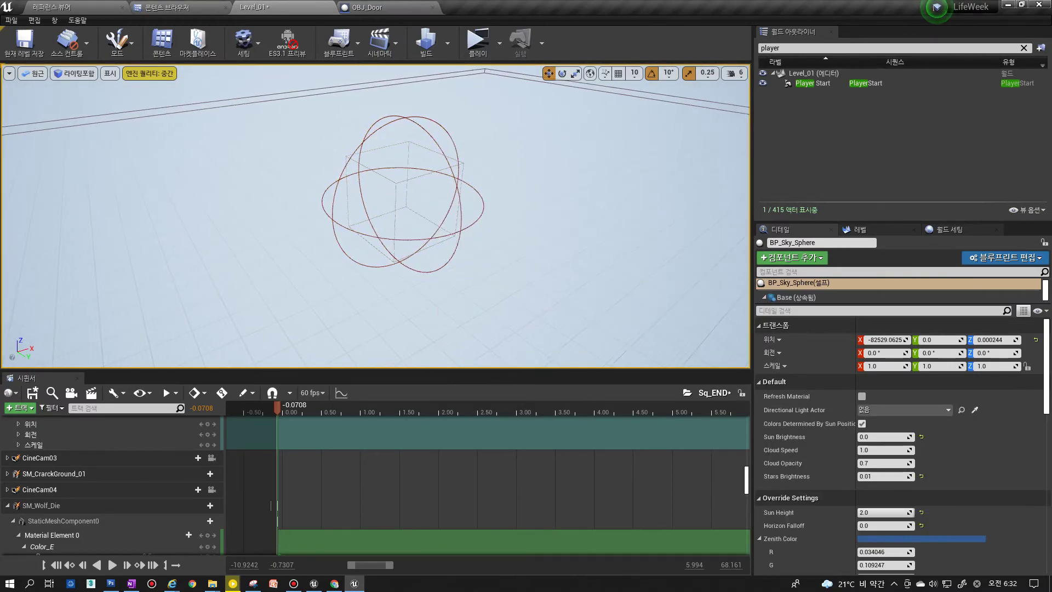
pyautogui.click(397, 183)
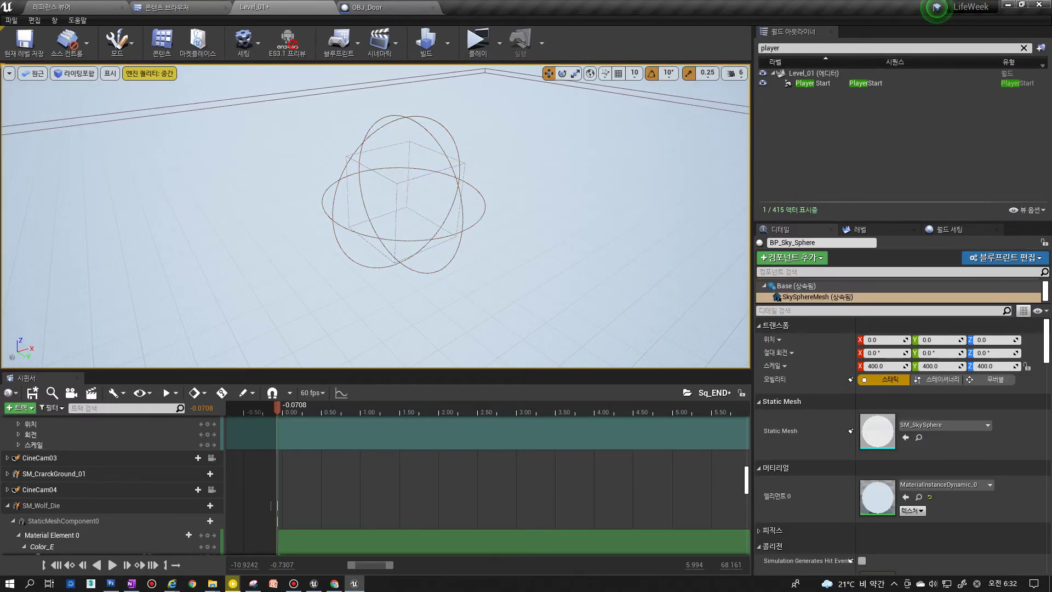
pyautogui.click(397, 183)
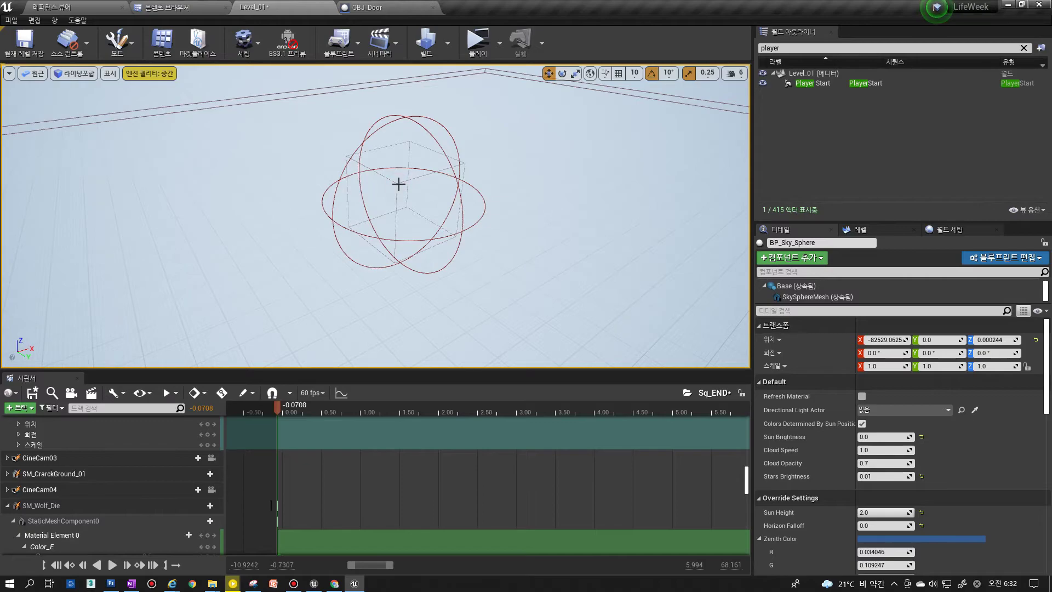
pyautogui.click(452, 177)
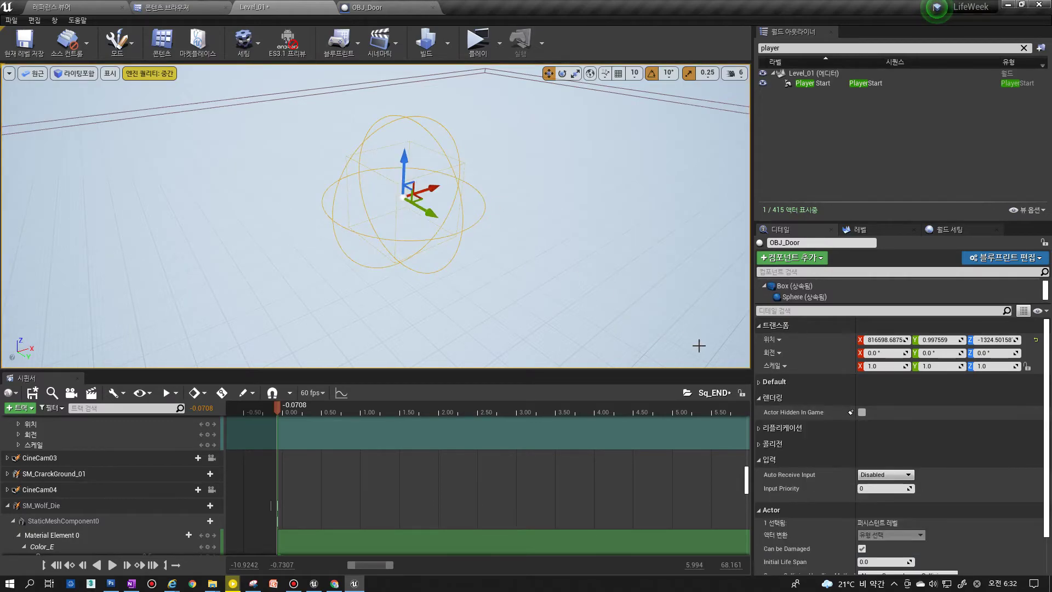
pyautogui.click(984, 263)
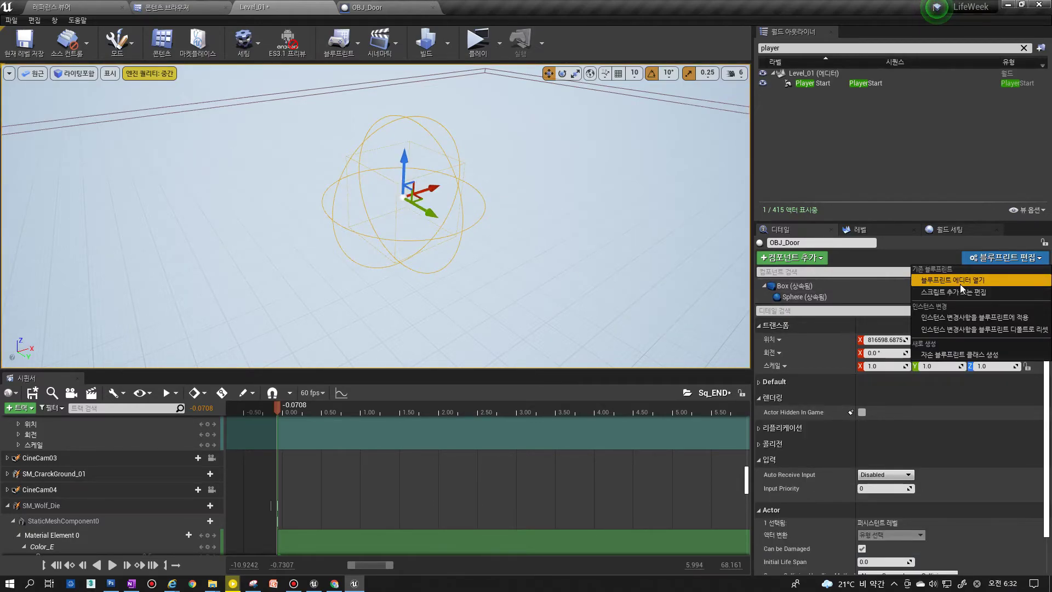
pyautogui.click(960, 284)
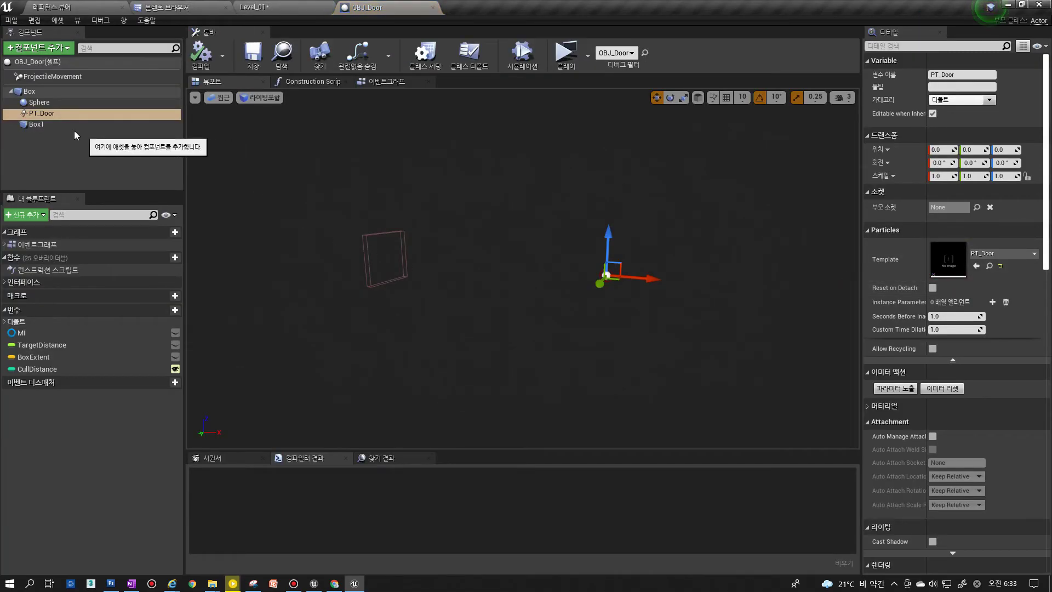
# Inspect the Box, Sphere and Box1 components of the OBJ_Door Blueprint
pyautogui.click(33, 91)
pyautogui.click(36, 102)
pyautogui.click(39, 125)
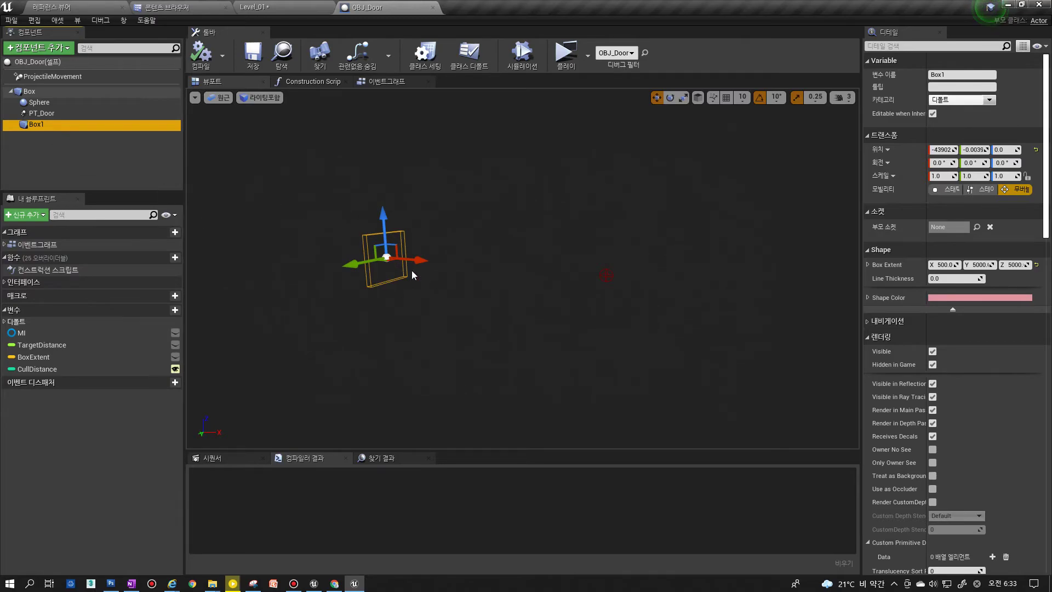
pyautogui.click(34, 92)
pyautogui.click(36, 125)
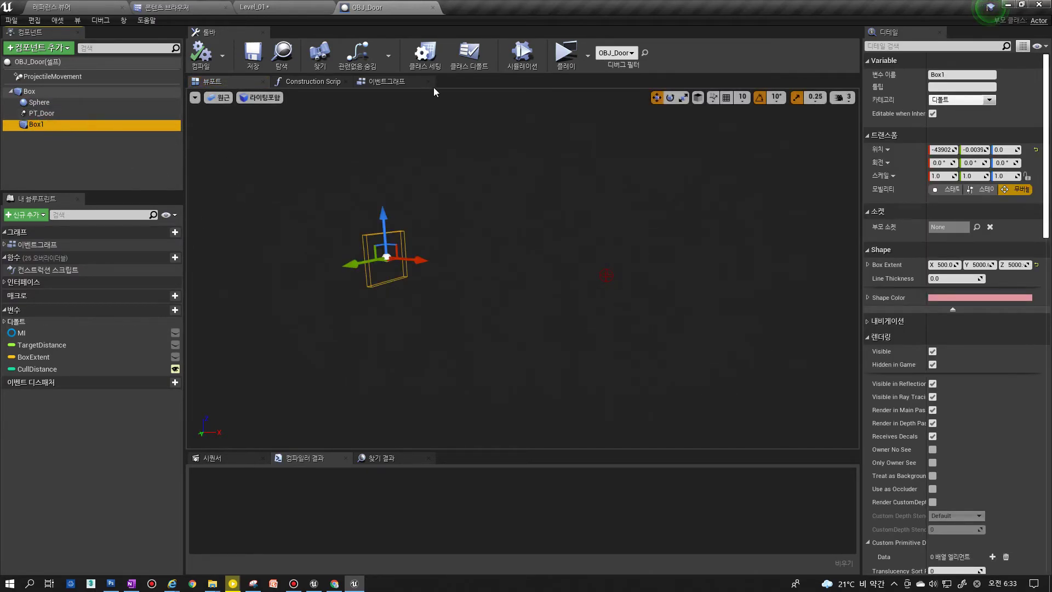
# Open OBJ_Door's event graph and examine the Create Level Sequence Player node for Sq_END and its connected Play node
pyautogui.click(399, 83)
pyautogui.moveTo(303, 228); pyautogui.dragTo(508, 286, button='right')
pyautogui.moveTo(388, 292); pyautogui.dragTo(510, 359, button='right')
pyautogui.moveTo(357, 254); pyautogui.dragTo(511, 324, button='right')
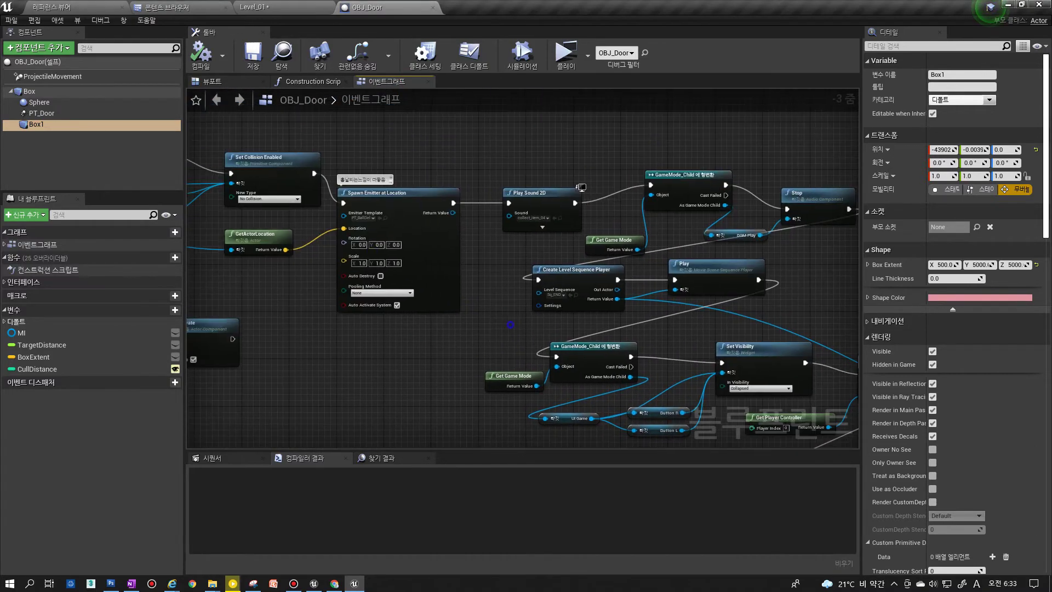
pyautogui.rightClick(510, 325)
pyautogui.click(526, 317)
pyautogui.scroll(3, 586, 298)
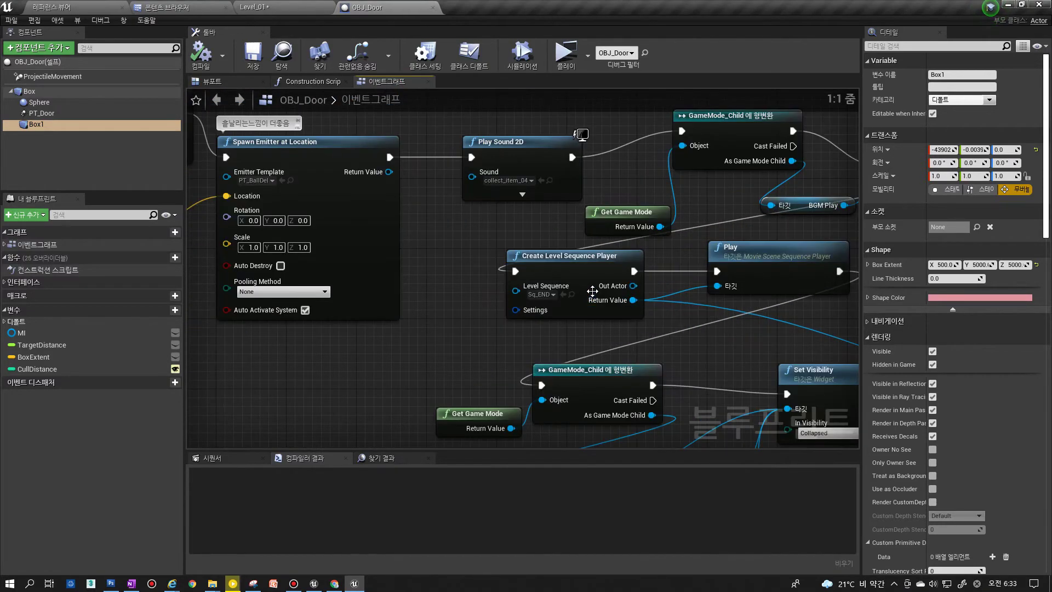
pyautogui.click(556, 261)
pyautogui.moveTo(668, 333); pyautogui.dragTo(492, 325, button='right')
pyautogui.click(586, 252)
pyautogui.keyDown('ctrl'); pyautogui.click(417, 276); pyautogui.keyUp('ctrl')
# Trace OBJ_Door's event graph back to the Sphere's On Component Begin Overlap event and its first nodes
pyautogui.scroll(-5, 418, 294)
pyautogui.moveTo(419, 294); pyautogui.dragTo(769, 332, button='right')
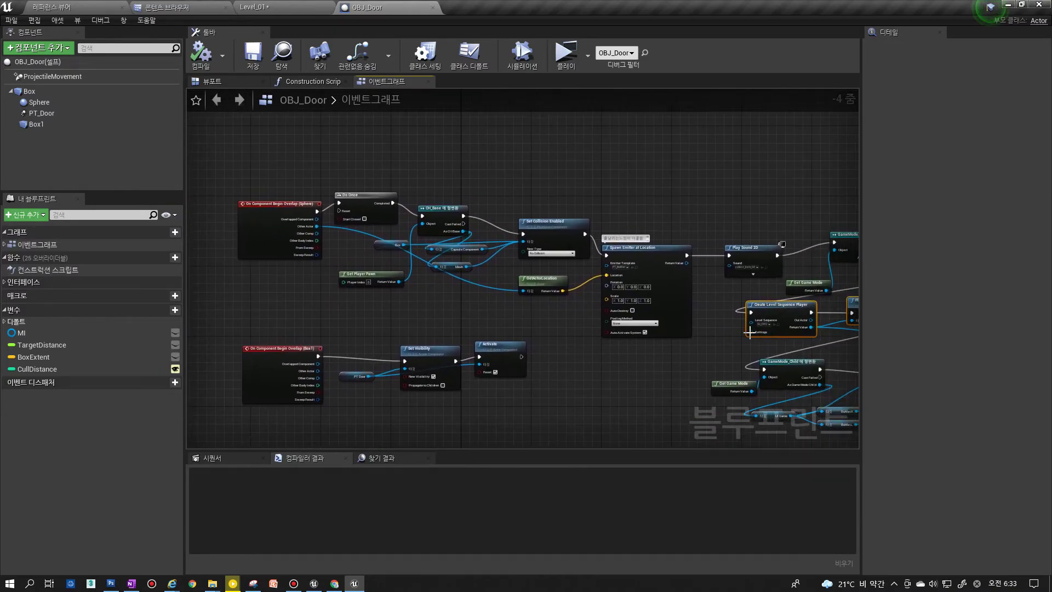
pyautogui.scroll(3, 383, 262)
pyautogui.moveTo(303, 280); pyautogui.dragTo(393, 291, button='right')
pyautogui.rightClick(359, 287)
pyautogui.click(330, 257)
pyautogui.click(264, 239)
# Follow the overlap chain forward again to the Create Level Sequence Player and Play nodes
pyautogui.moveTo(666, 374); pyautogui.dragTo(266, 214, button='right')
pyautogui.moveTo(723, 268); pyautogui.dragTo(287, 314, button='right')
pyautogui.rightClick(392, 279)
pyautogui.scroll(-2, 392, 279)
pyautogui.scroll(3, 400, 268)
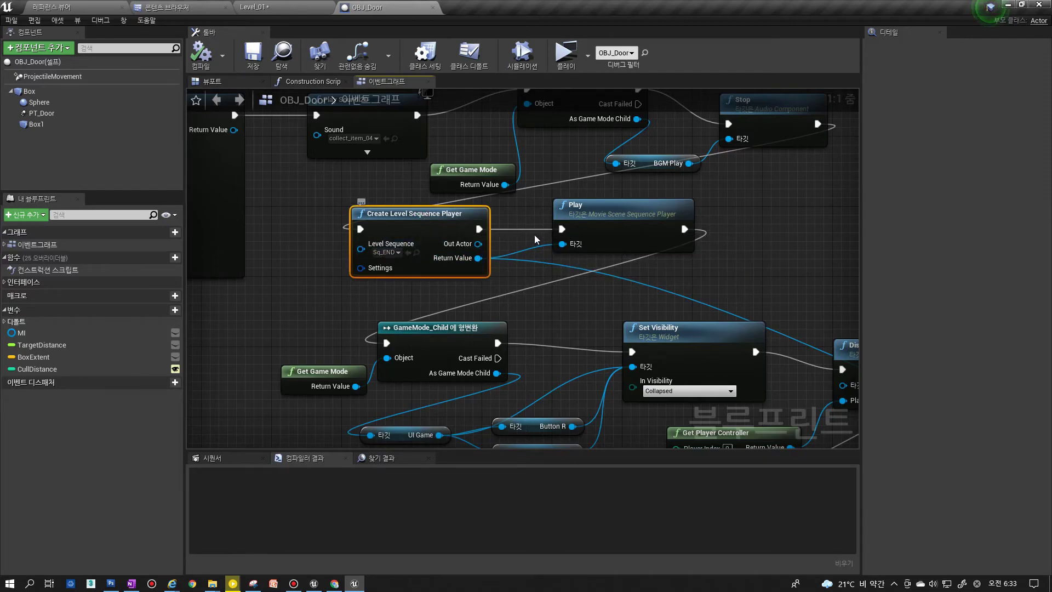
pyautogui.click(570, 217)
pyautogui.scroll(-2, 572, 237)
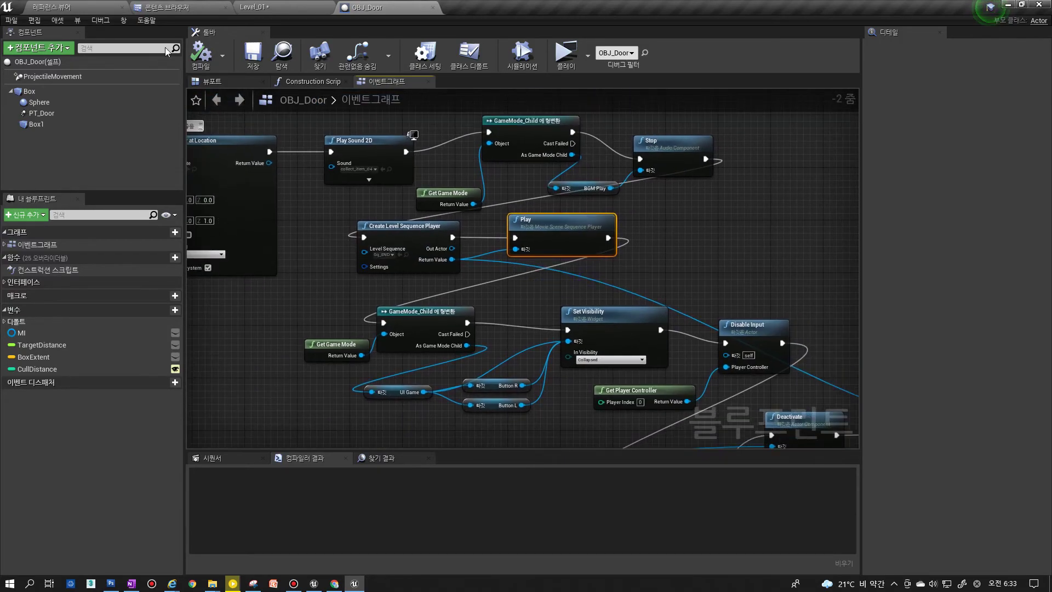
# Return to Level_01, play the game in a standalone preview and stop it
pyautogui.click(88, 7)
pyautogui.click(189, 7)
pyautogui.click(276, 7)
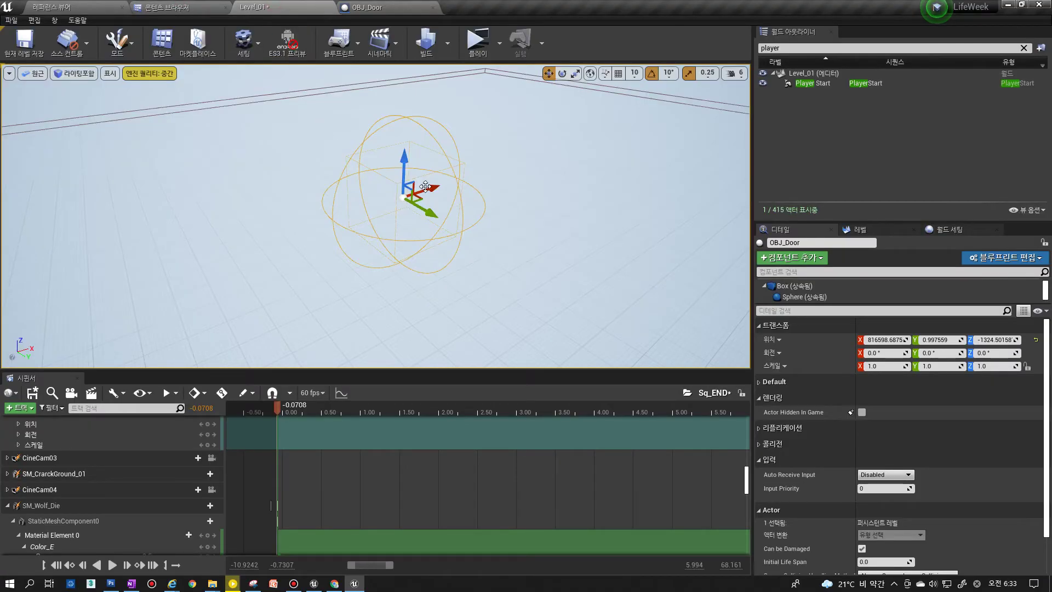
pyautogui.click(479, 40)
pyautogui.click(461, 308)
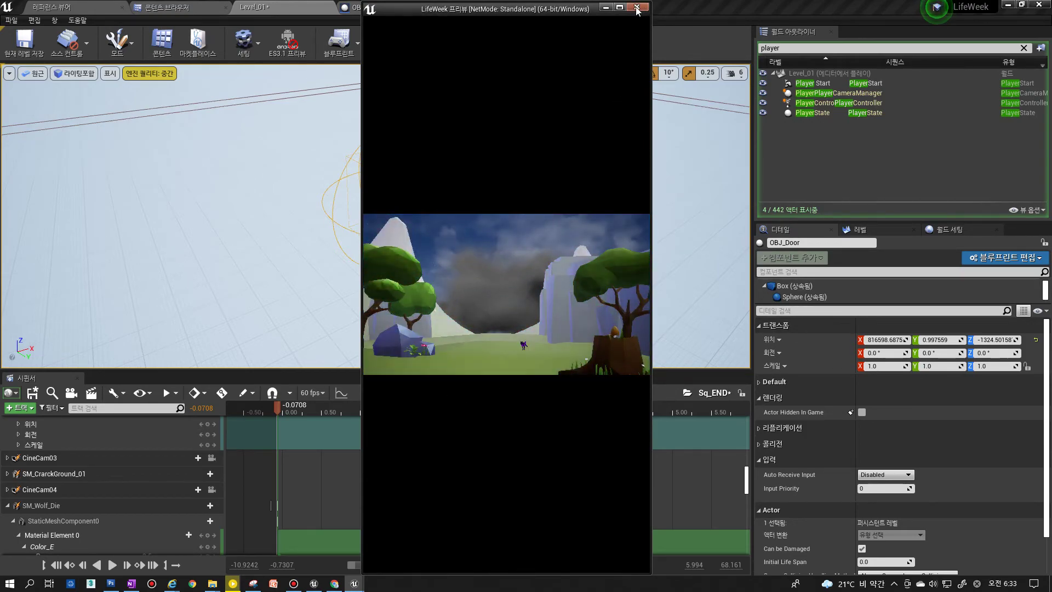
pyautogui.press('Escape')
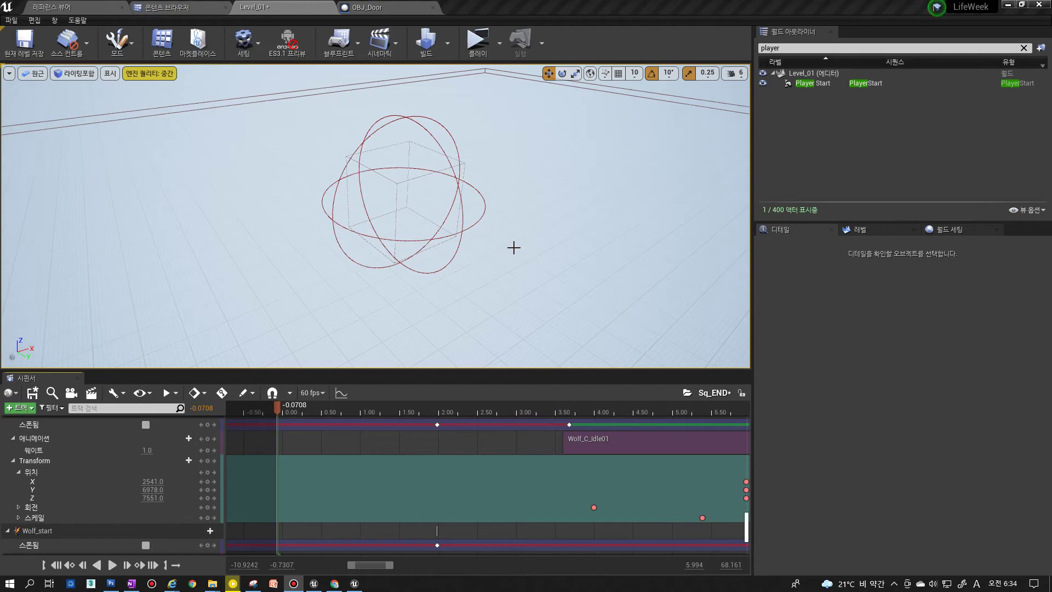
# Review Sq_END's movie render settings without capturing, return to the camera cuts track and scrub to about 0.32
pyautogui.click(91, 393)
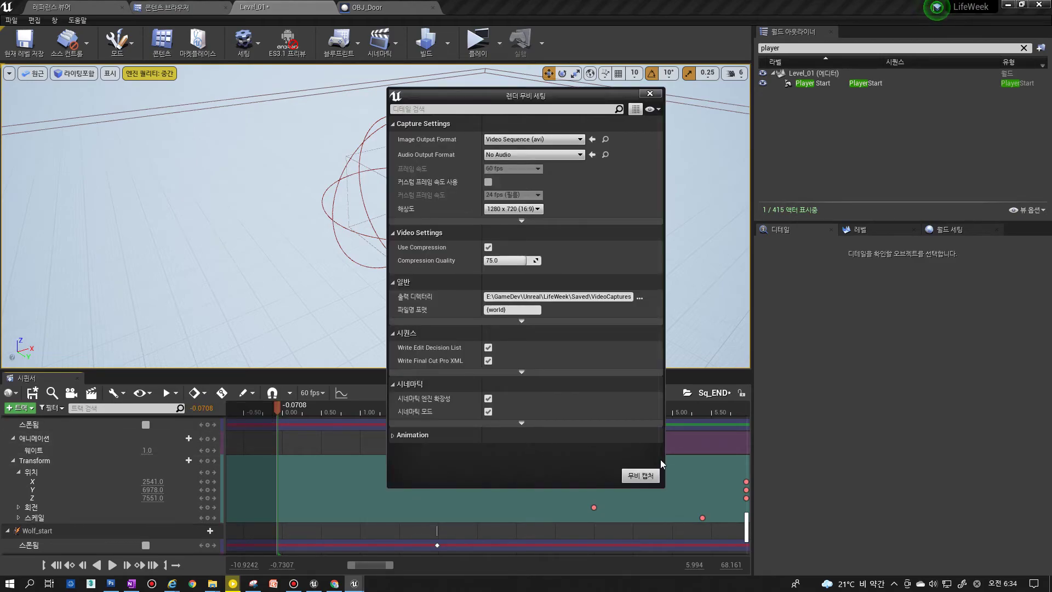
pyautogui.click(649, 95)
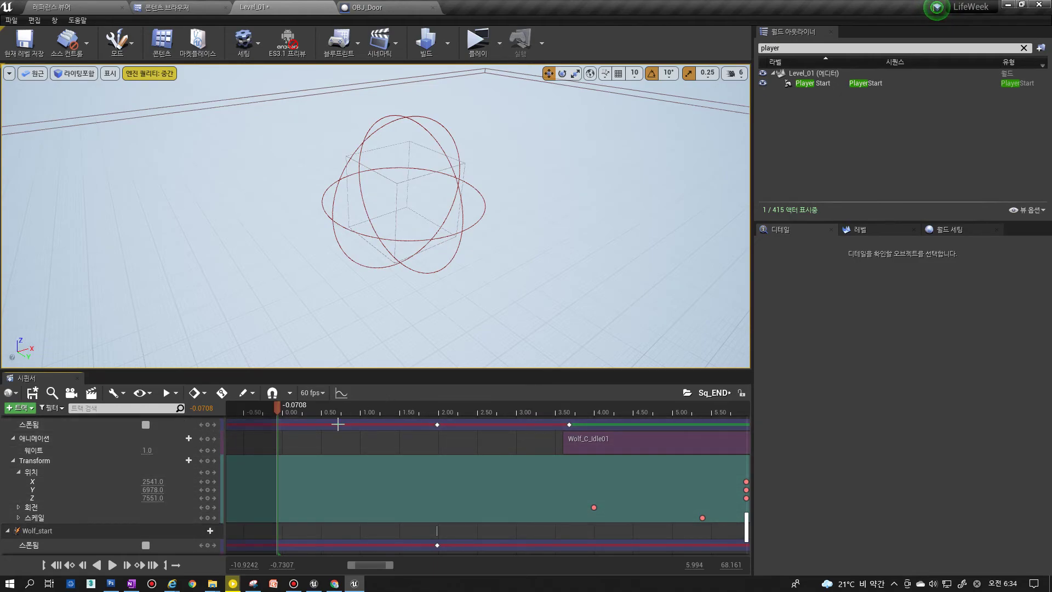
pyautogui.moveTo(747, 529); pyautogui.dragTo(744, 425)
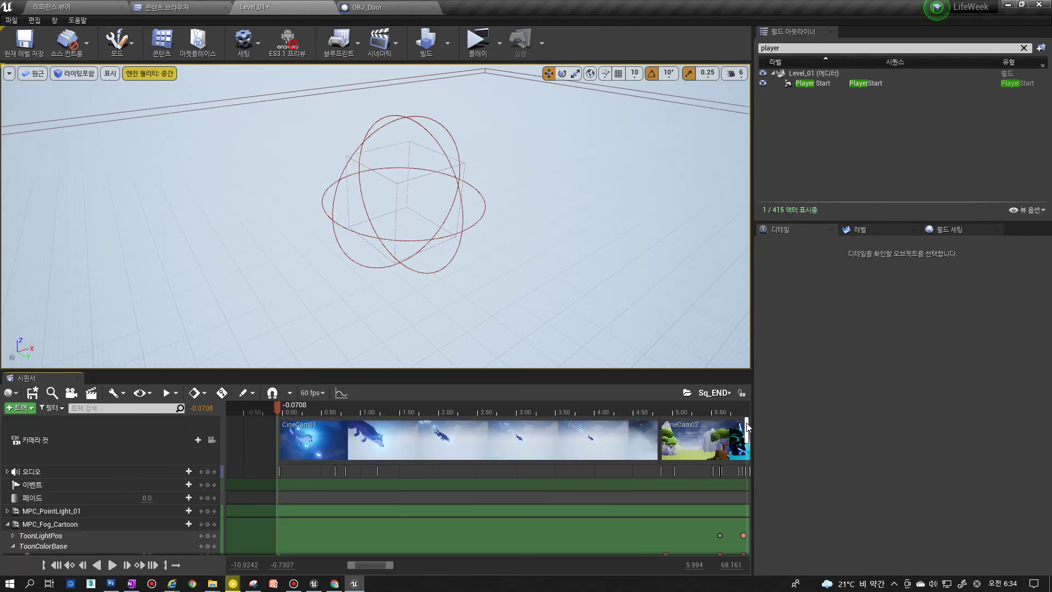
pyautogui.moveTo(278, 406); pyautogui.dragTo(307, 407)
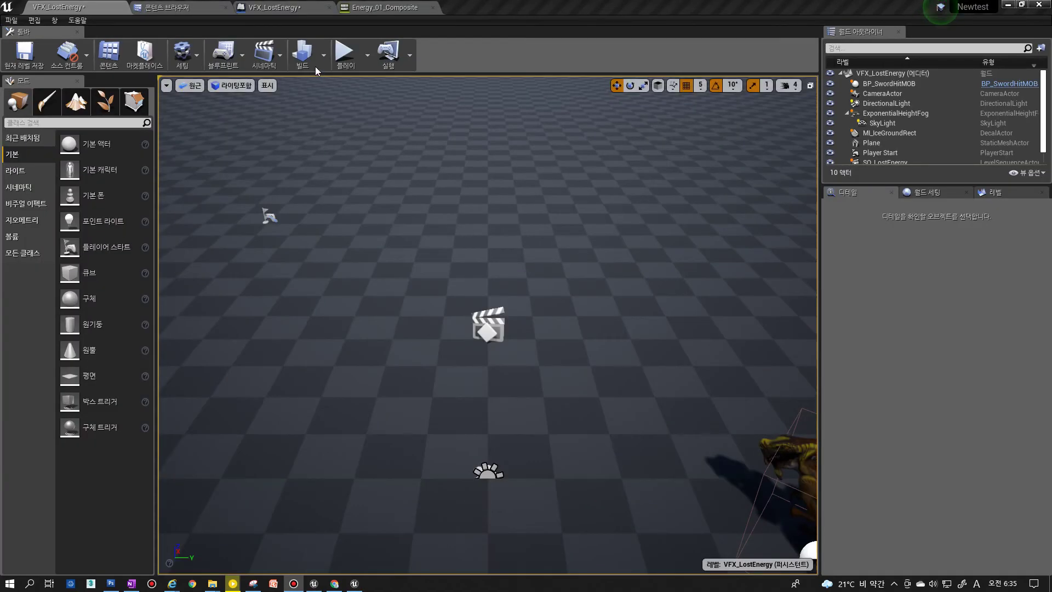
# Check the VFX_LostEnergy level Blueprint in the Newtest project, close it and return to the level
pyautogui.click(277, 65)
pyautogui.click(223, 55)
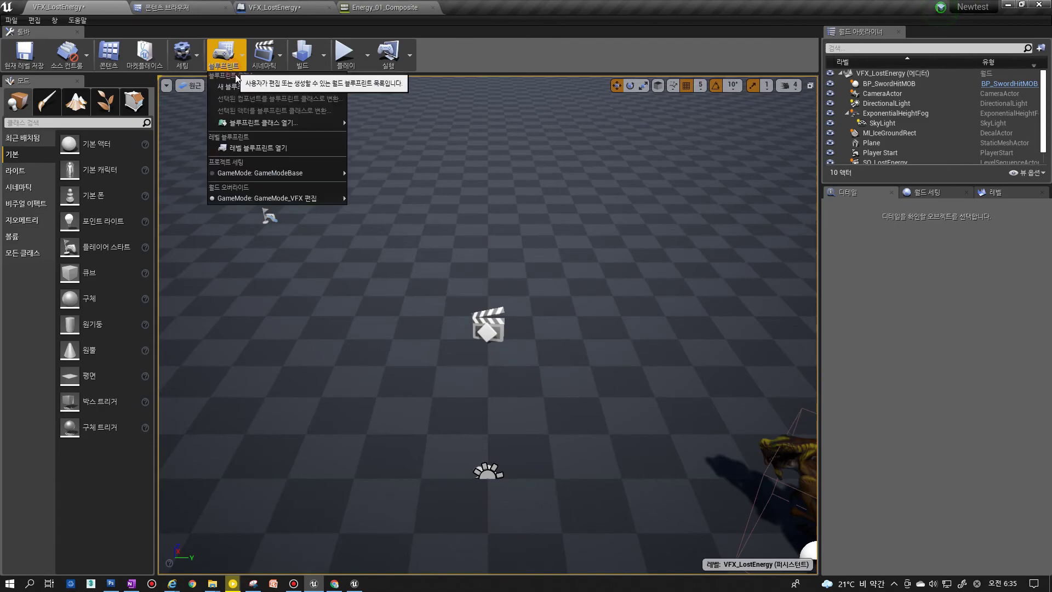
pyautogui.click(278, 121)
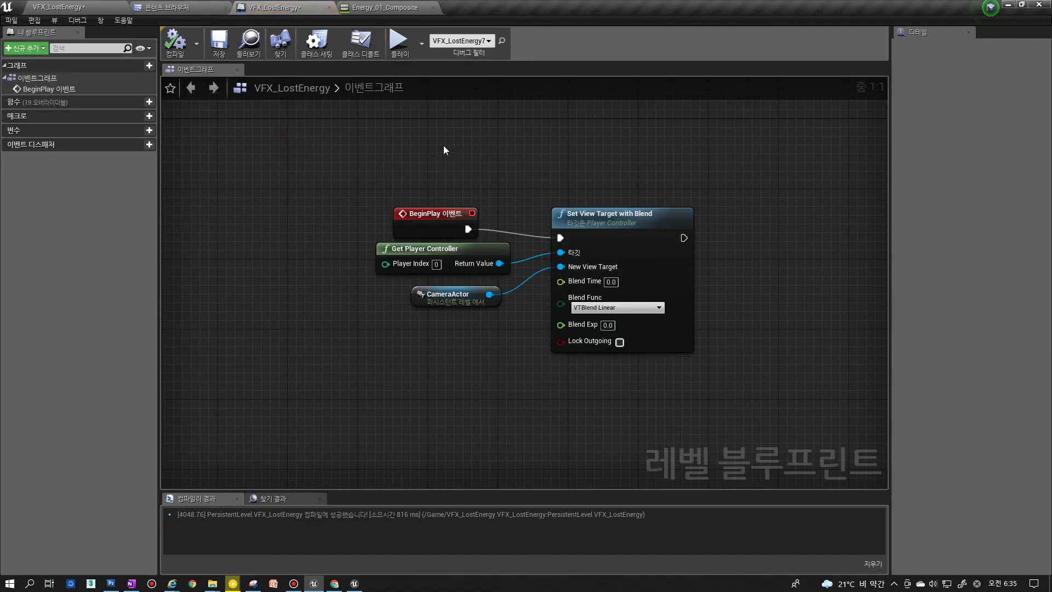
pyautogui.click(329, 7)
pyautogui.click(91, 8)
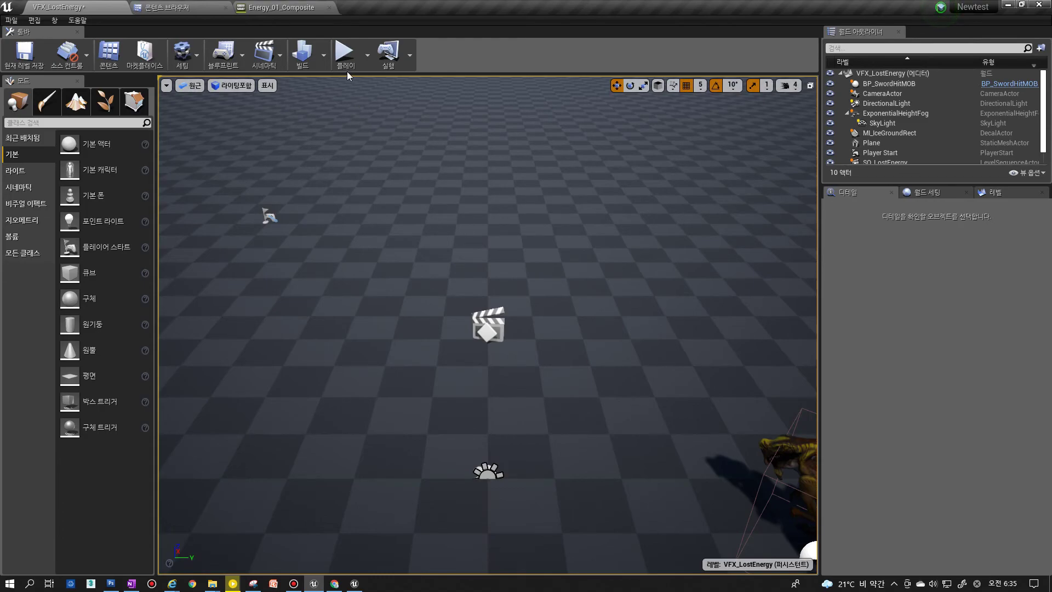
# Play the VFX_LostEnergy level to watch the energy attack and stop the playback
pyautogui.click(345, 52)
pyautogui.click(428, 263)
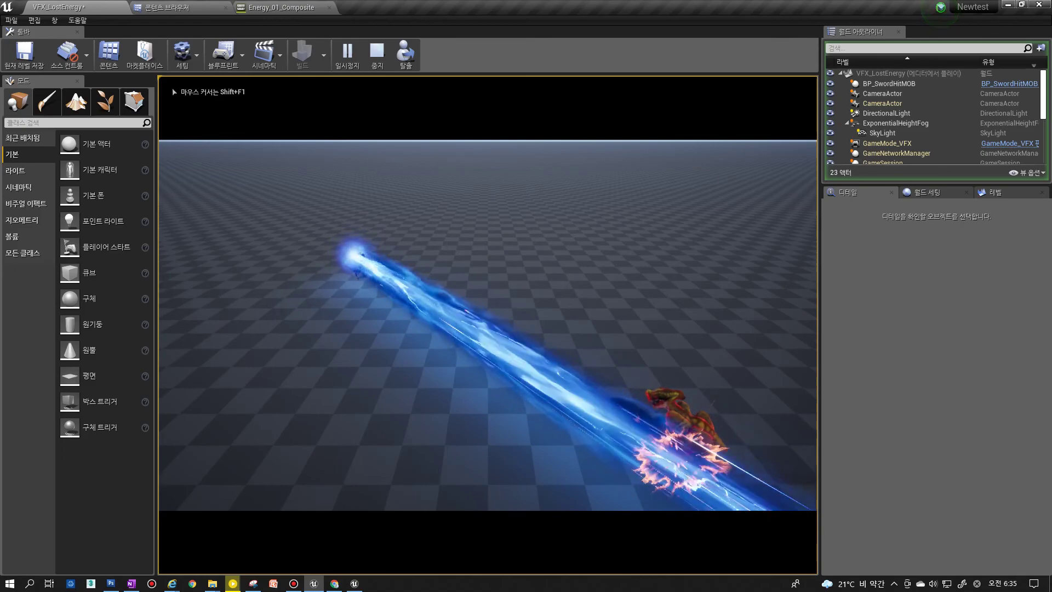
pyautogui.press('Escape')
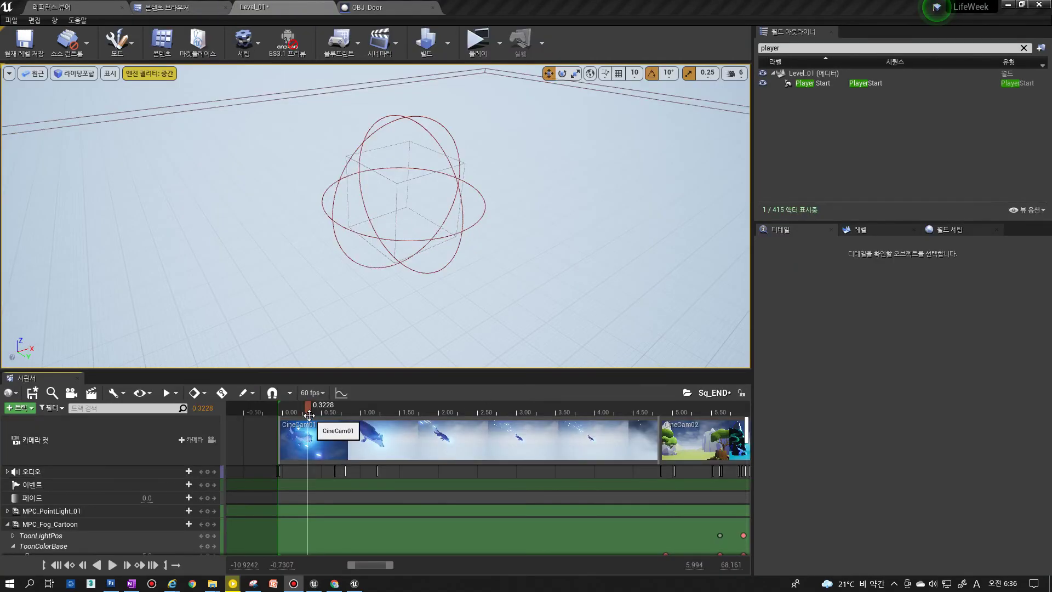
# Scrub LifeWeek's Sq_END back to about 0.07 and browse down to the PT_EyeReady and PT_DustLocal_01 particle tracks
pyautogui.moveTo(300, 410); pyautogui.dragTo(288, 411)
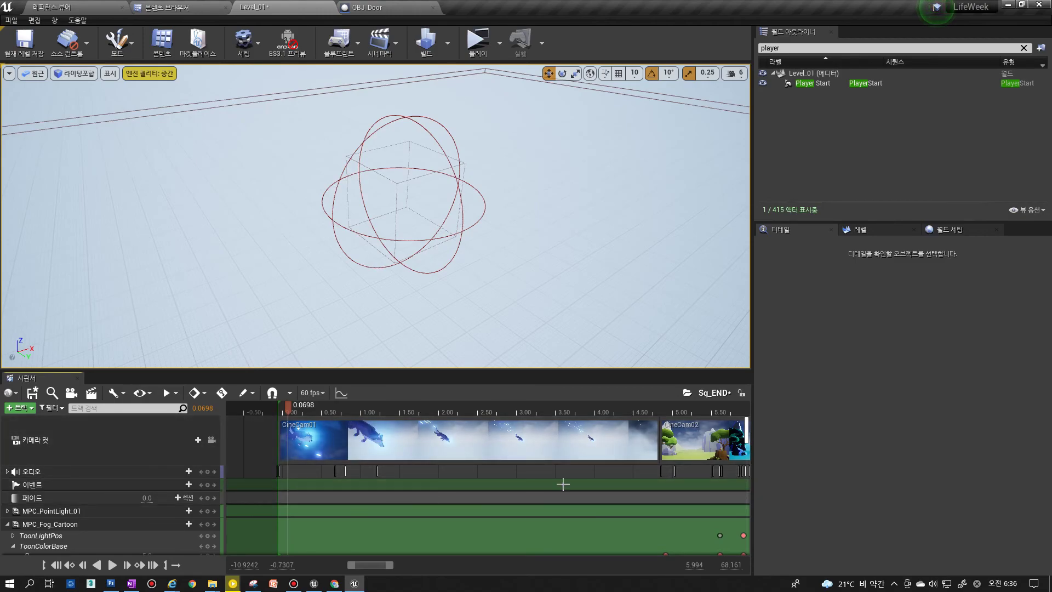
pyautogui.scroll(-2, 68, 503)
pyautogui.click(47, 478)
pyautogui.click(44, 487)
pyautogui.scroll(-3, 53, 478)
pyautogui.scroll(-3, 53, 470)
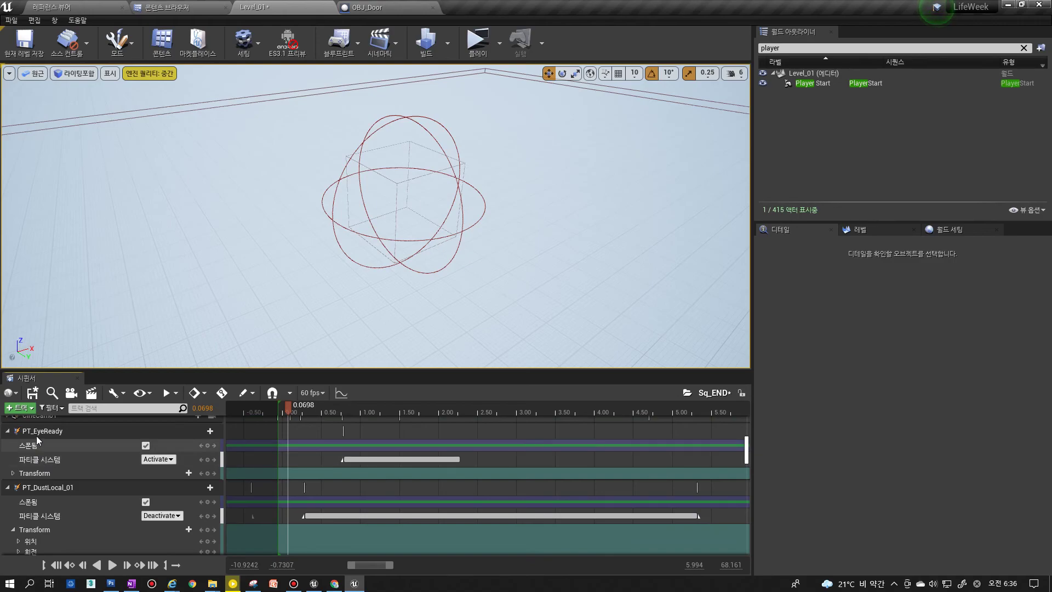
# Browse further down the particle tracks and inspect the SK_WolfMagic track with its wolf mesh in the level
pyautogui.click(36, 433)
pyautogui.scroll(-1, 44, 488)
pyautogui.scroll(-4, 51, 486)
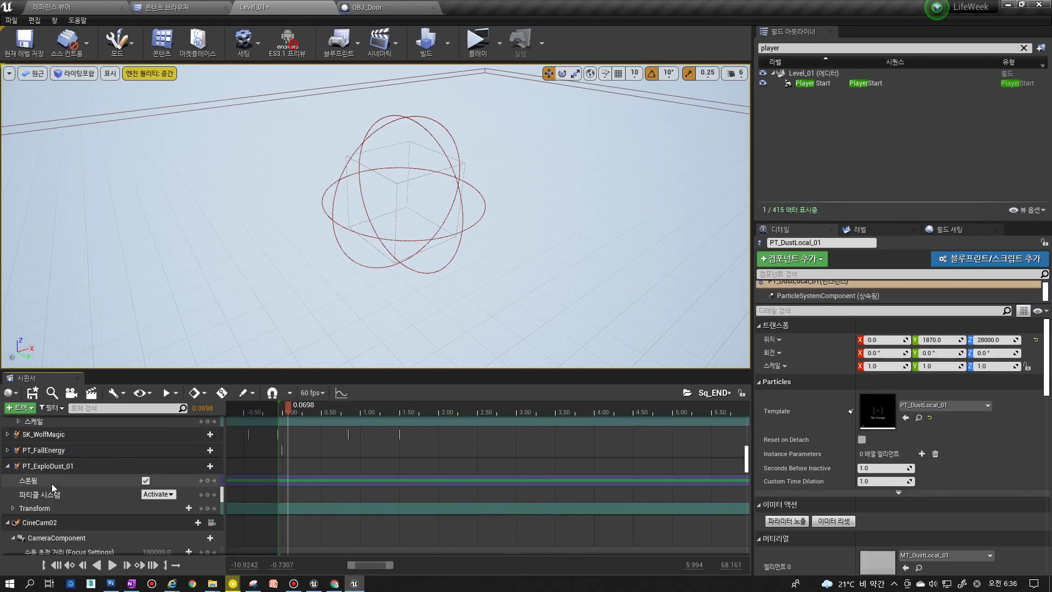
pyautogui.doubleClick(42, 437)
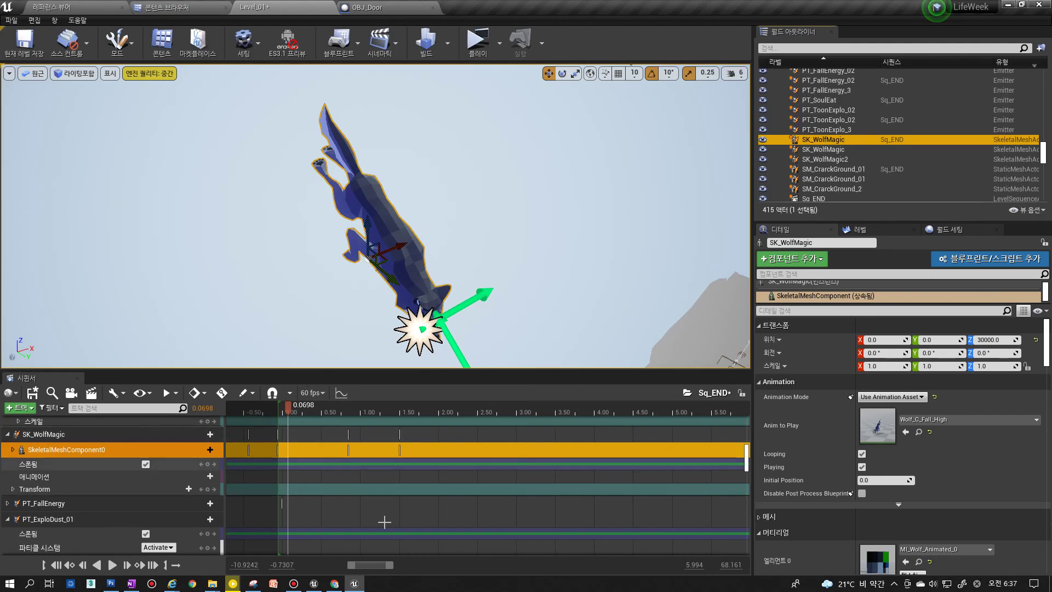
# Briefly play Newtest's level, return to LifeWeek and look through Sq_END's lower tracks before going back to camera cuts
pyautogui.click(313, 584)
pyautogui.click(344, 52)
pyautogui.press('Escape')
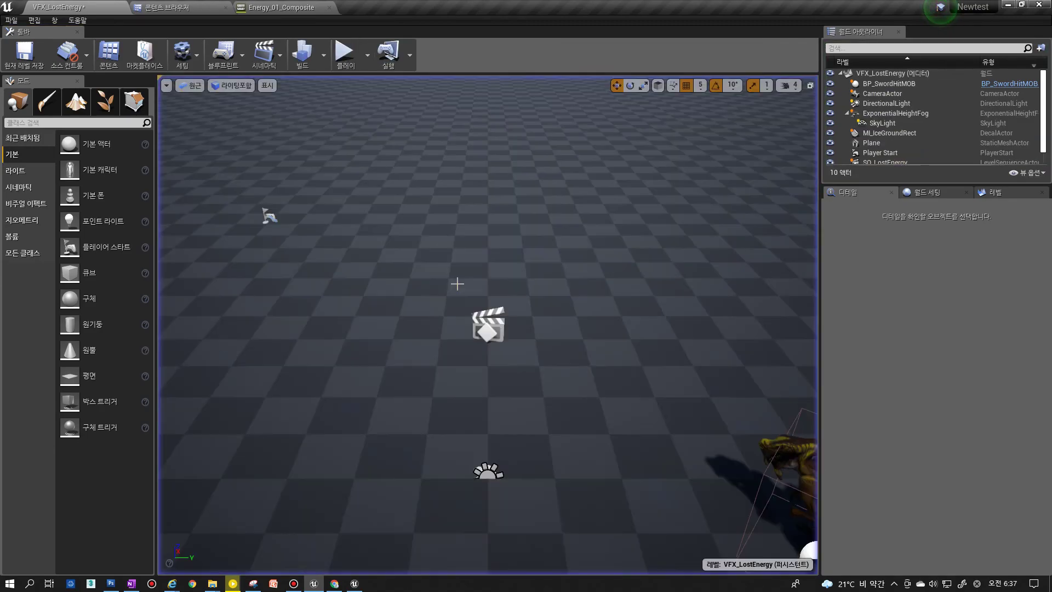
pyautogui.click(355, 585)
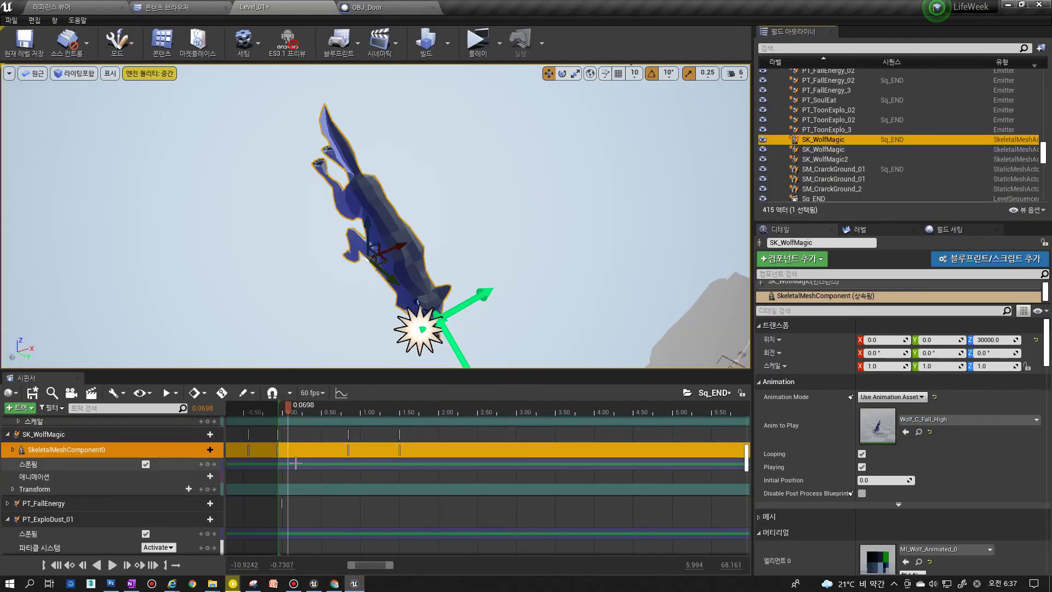
pyautogui.moveTo(747, 462); pyautogui.dragTo(729, 511)
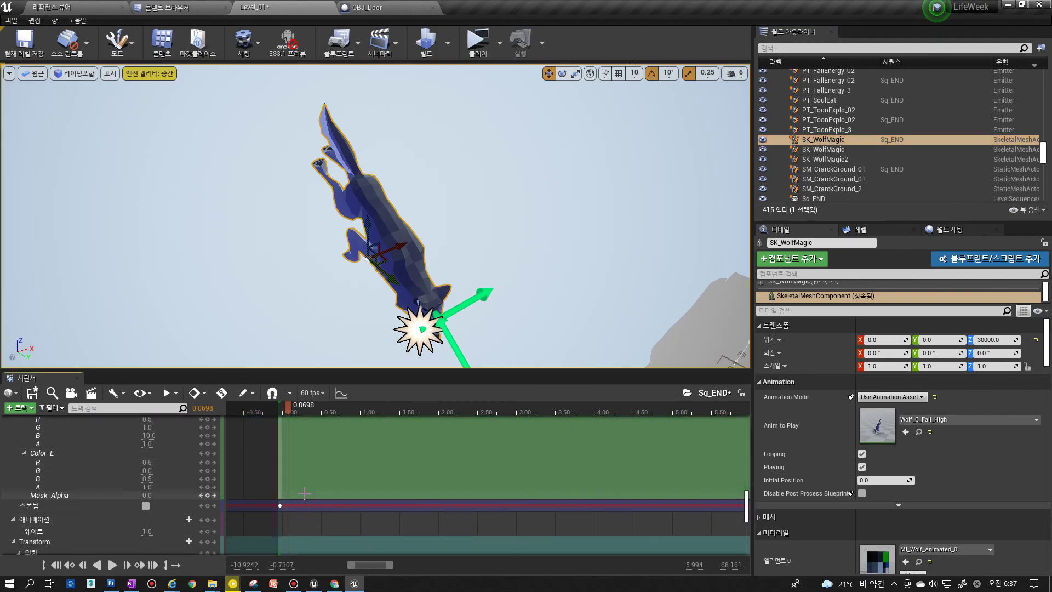
pyautogui.moveTo(747, 505); pyautogui.dragTo(751, 423)
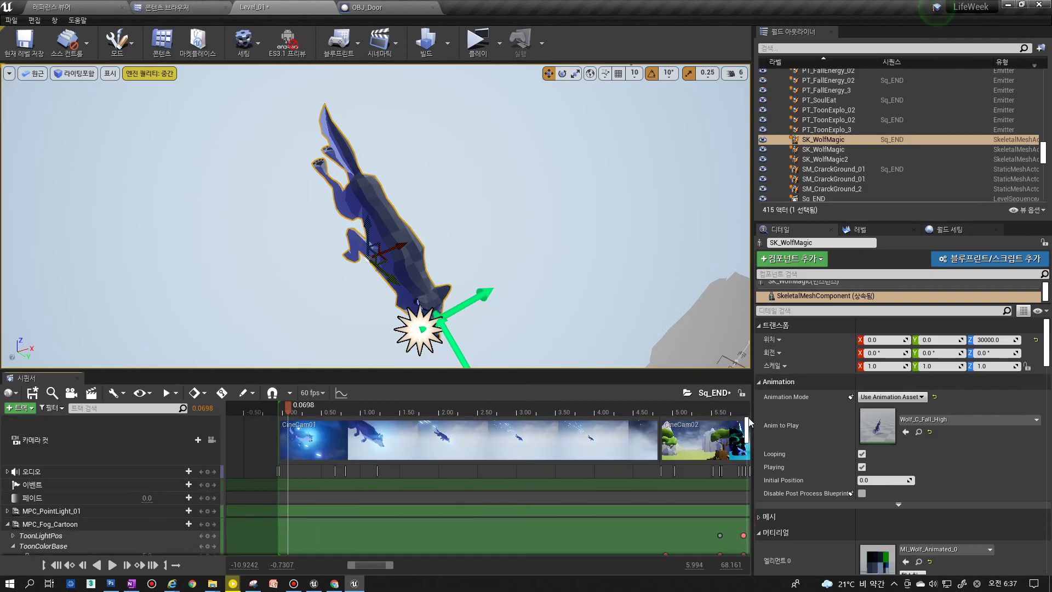
# Play Newtest's VFX_LostEnergy level once more, return to LifeWeek and scrub Sq_END to about 5.35
pyautogui.click(354, 584)
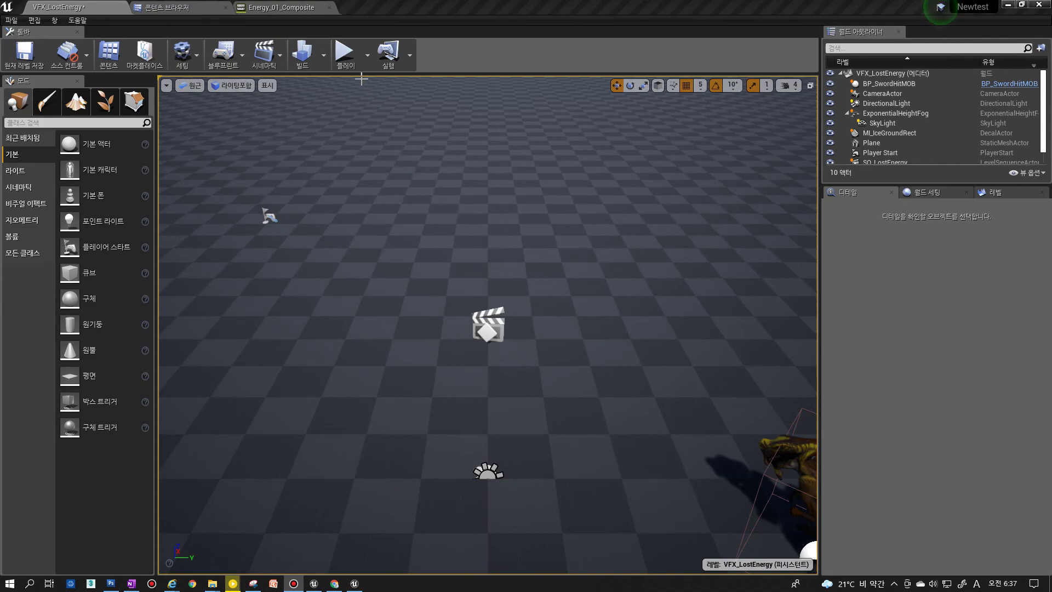
pyautogui.click(345, 51)
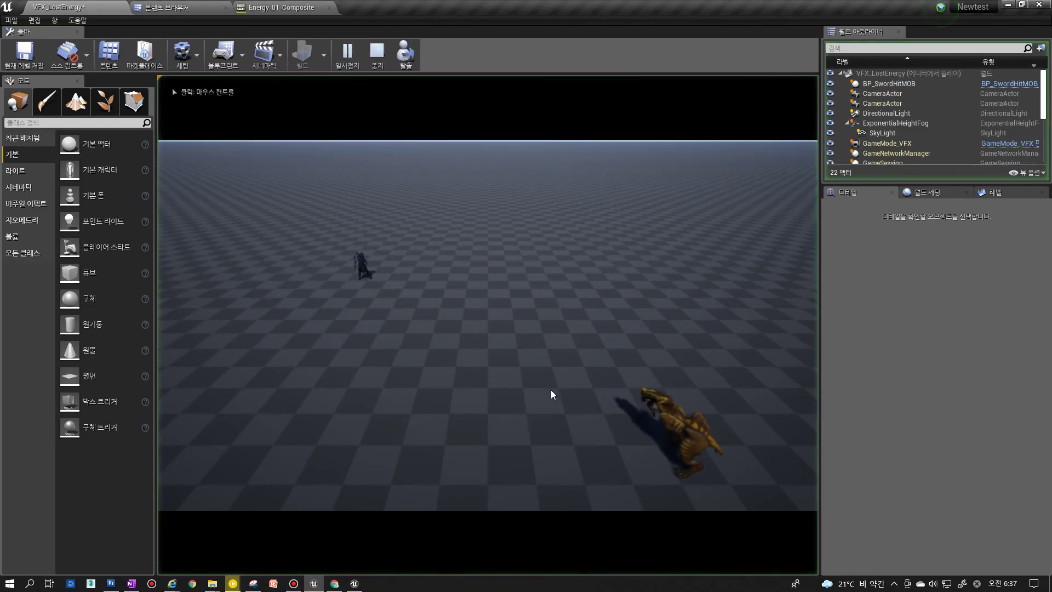
pyautogui.press('Escape')
pyautogui.click(358, 586)
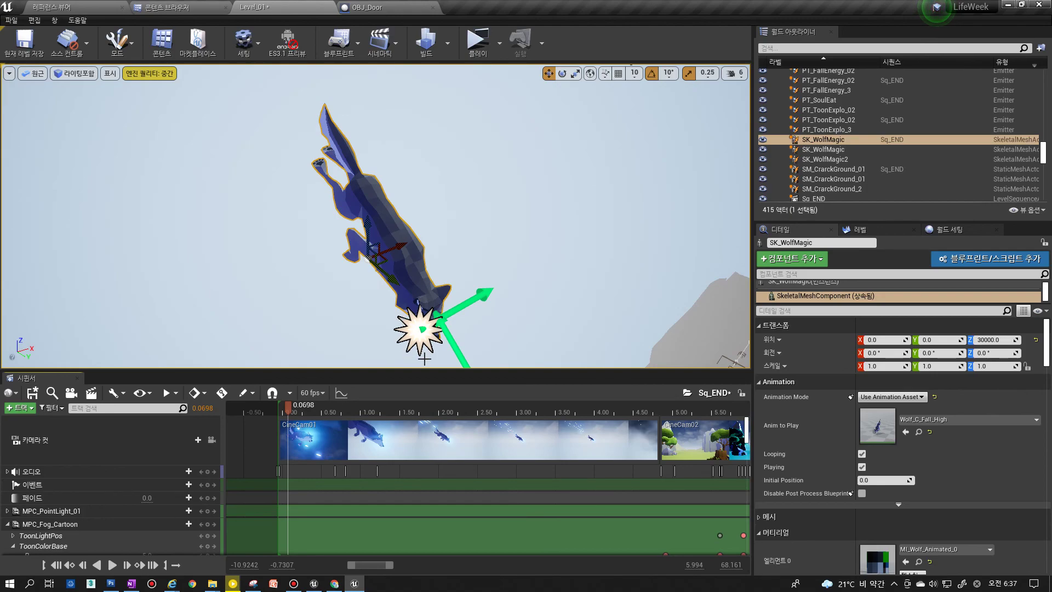
pyautogui.moveTo(286, 411); pyautogui.dragTo(700, 412)
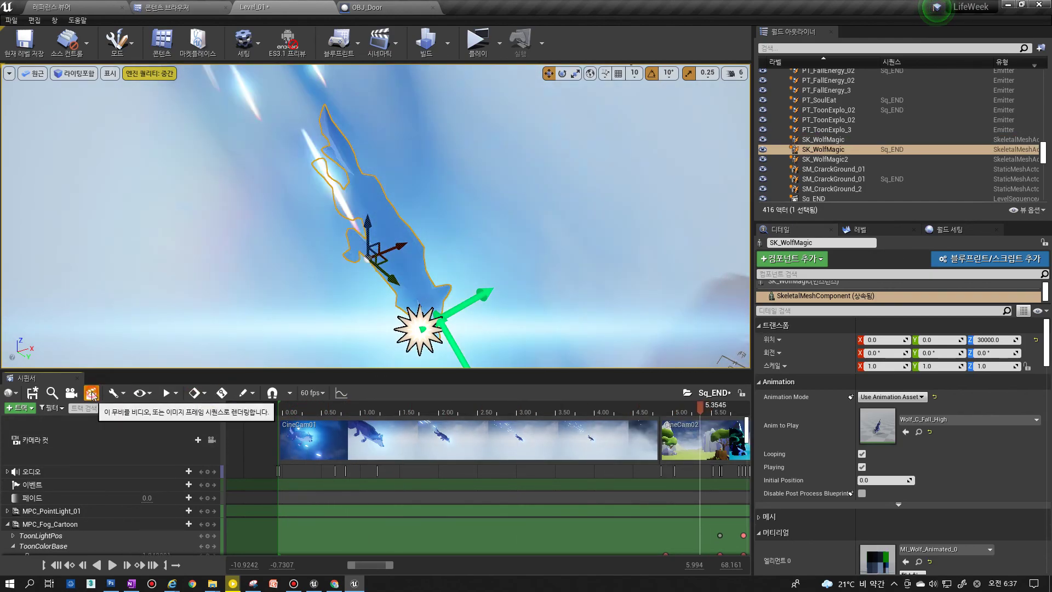